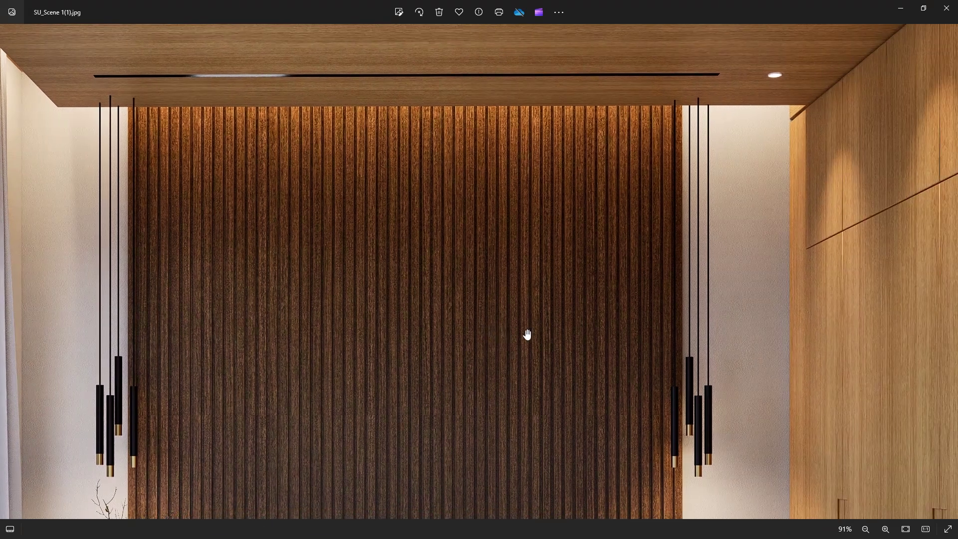
Examine the wood slat wall, ceiling and pendant lights in the finished bedroom render.
left_click_drag(698, 378, 578, 289)
left_click_drag(653, 424, 601, 259)
left_click_drag(692, 401, 810, 456)
scroll(477, 315, "down", 5)
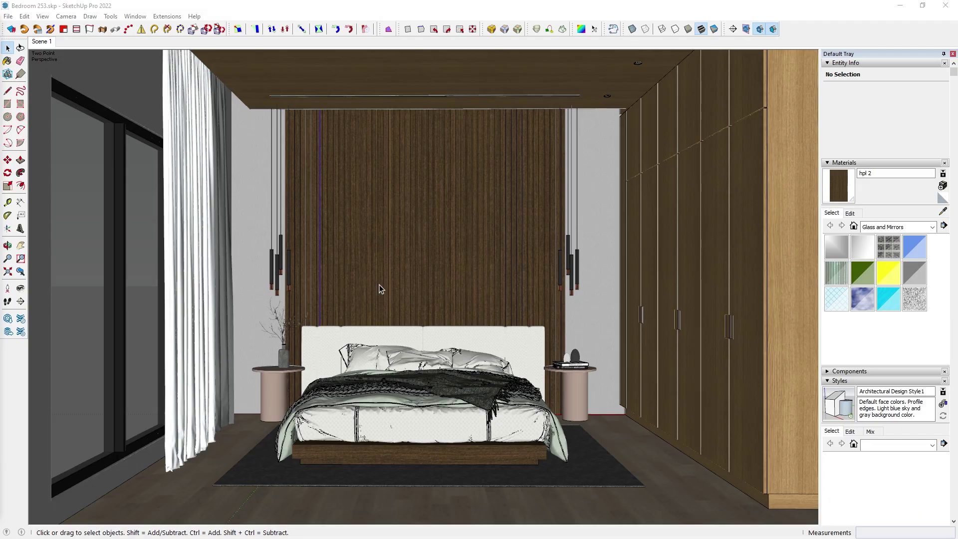
Return the bedroom model to its Scene 1 view and purge unused items from the model statistics.
middle_click_drag(379, 288, 377, 332)
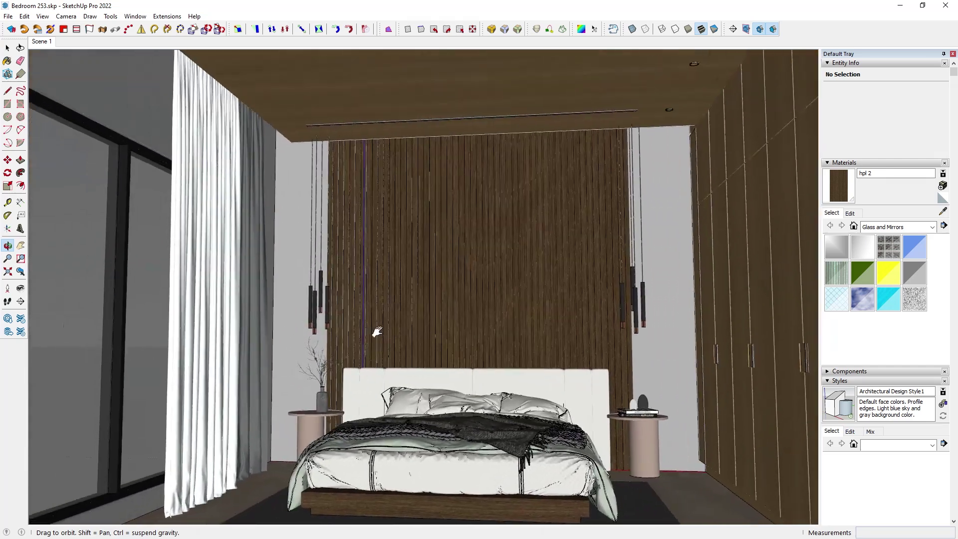
left_click(39, 42)
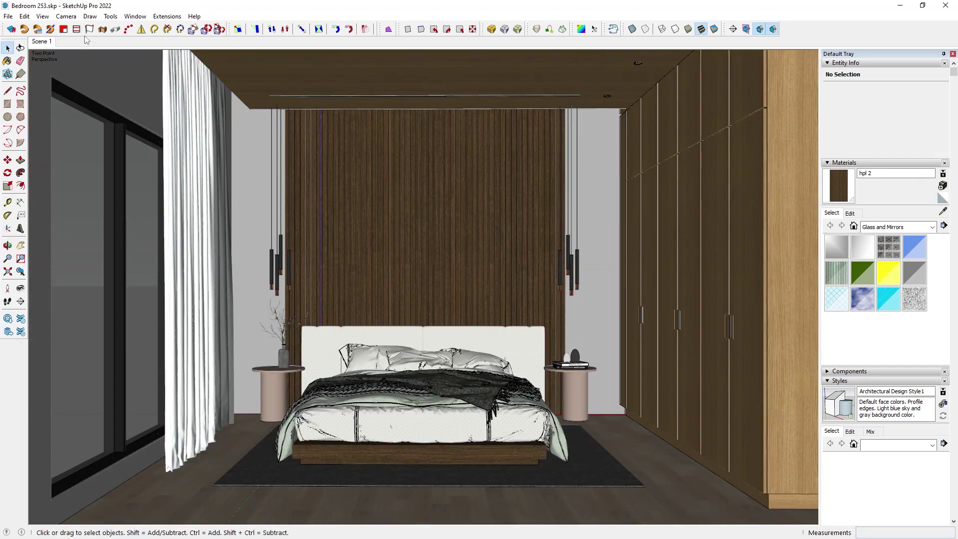
left_click(131, 17)
left_click(144, 51)
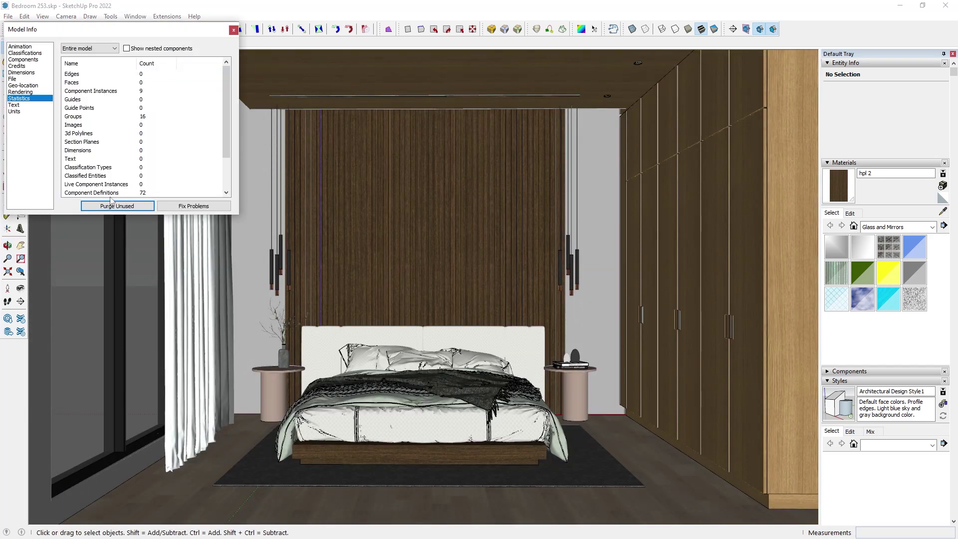
left_click(233, 31)
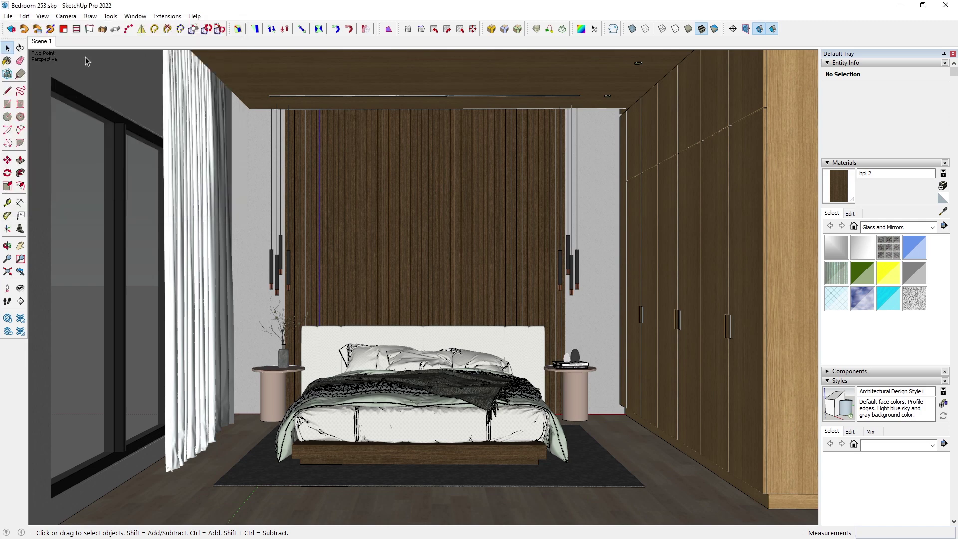
Unhide all hidden objects in the bedroom model and save the file.
left_click(24, 16)
mouse_move(71, 163)
left_click(202, 178)
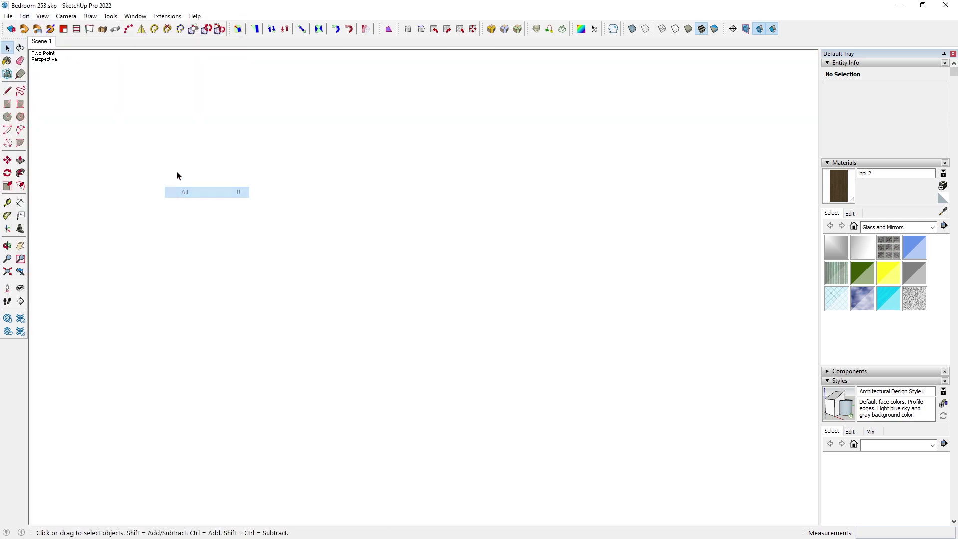
left_click(8, 16)
left_click(35, 76)
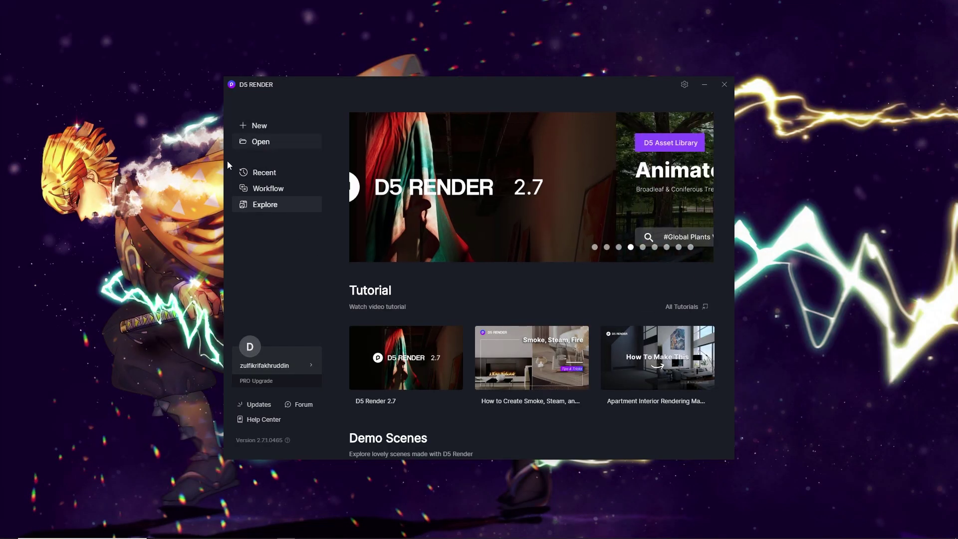
Switch to D5 Render, open the Bedroom 253 model and set the navigation mode to Fly.
left_click(260, 145)
double_click(432, 153)
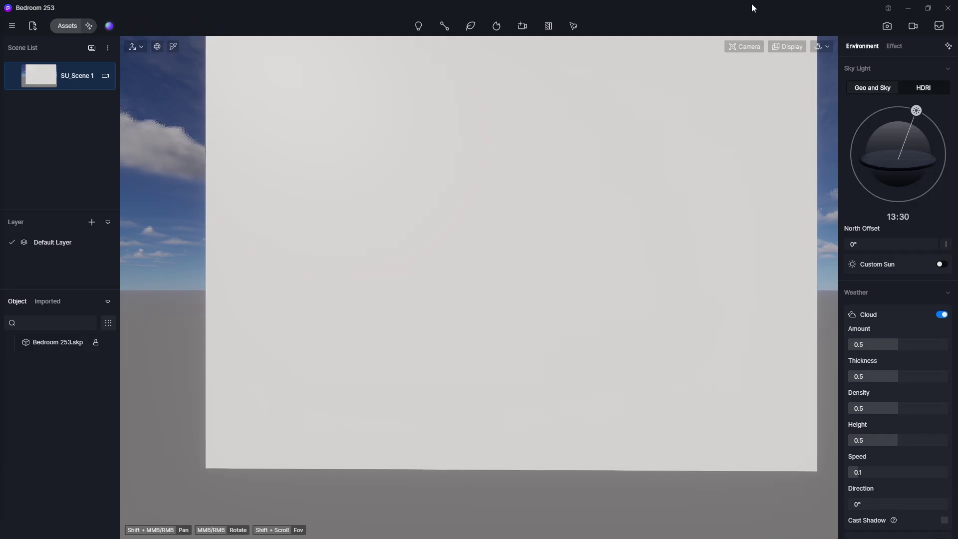
left_click(822, 42)
left_click(794, 77)
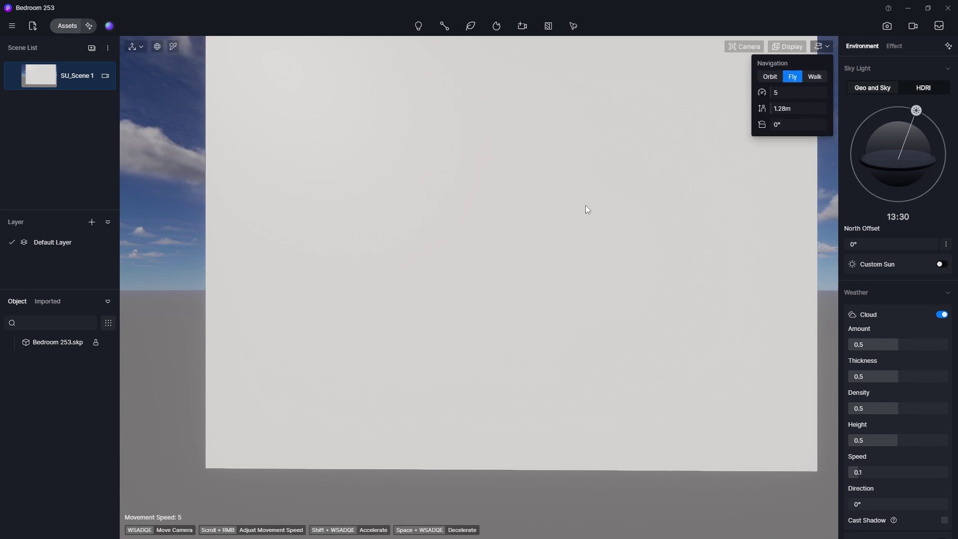
Move the camera forward through the blank outer wall so it faces the bed from inside the bedroom.
left_click(591, 249)
key("w")
key("w")
key("w")
key("w")
key("w")
key("w")
key("w")
key("w")
key("w")
key("w")
key("w")
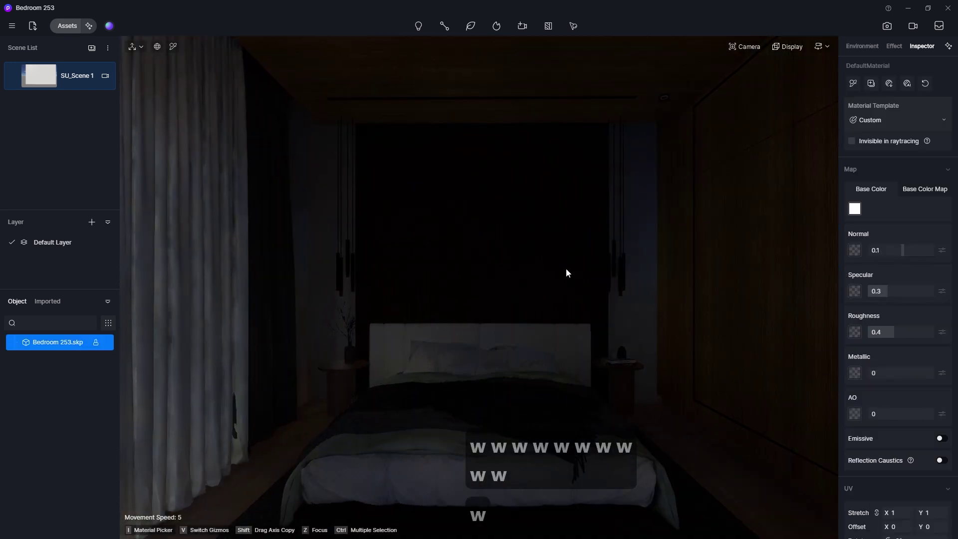
key("s")
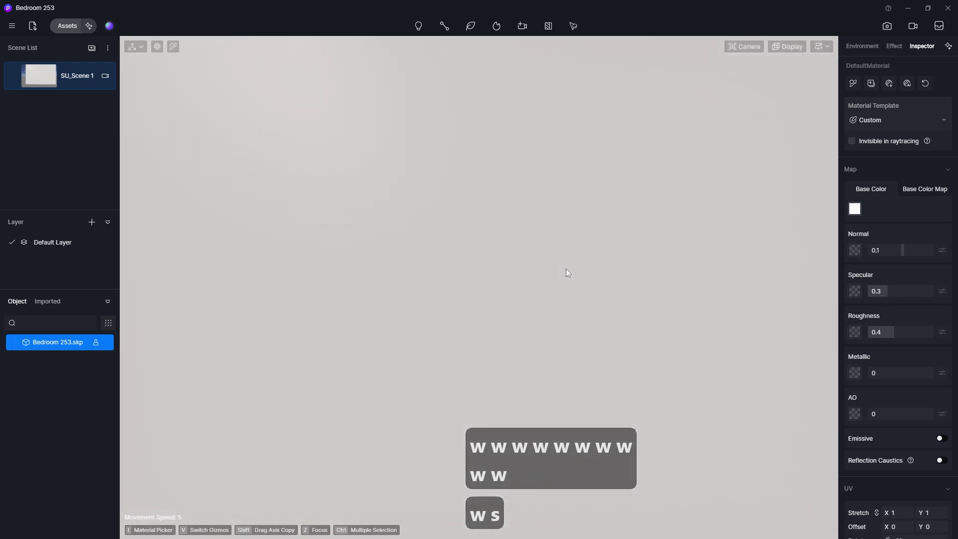
key("w")
key("s")
key("w")
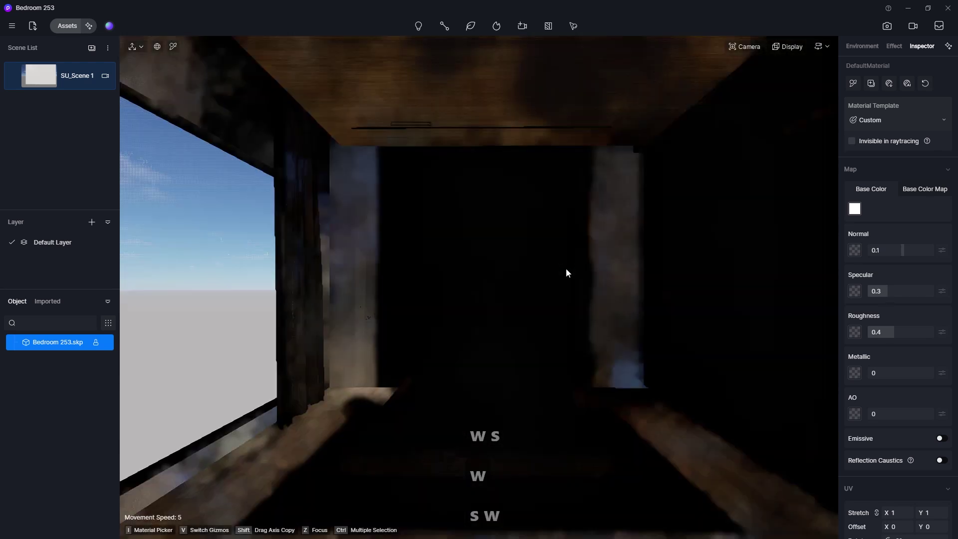
Set the camera's field of view to 80° and its clipping value to 191.1.
left_click(745, 47)
left_click(741, 114)
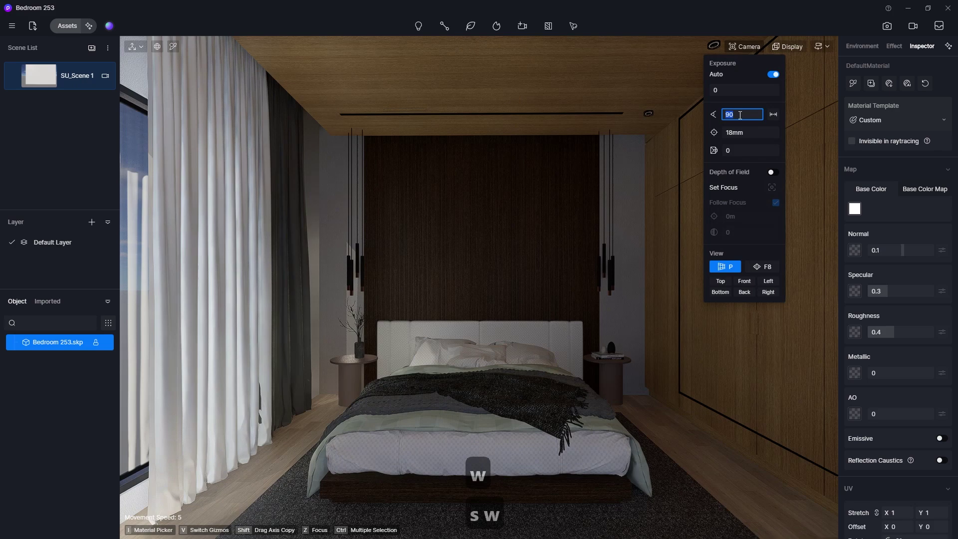
type("80")
key("Return")
key("s")
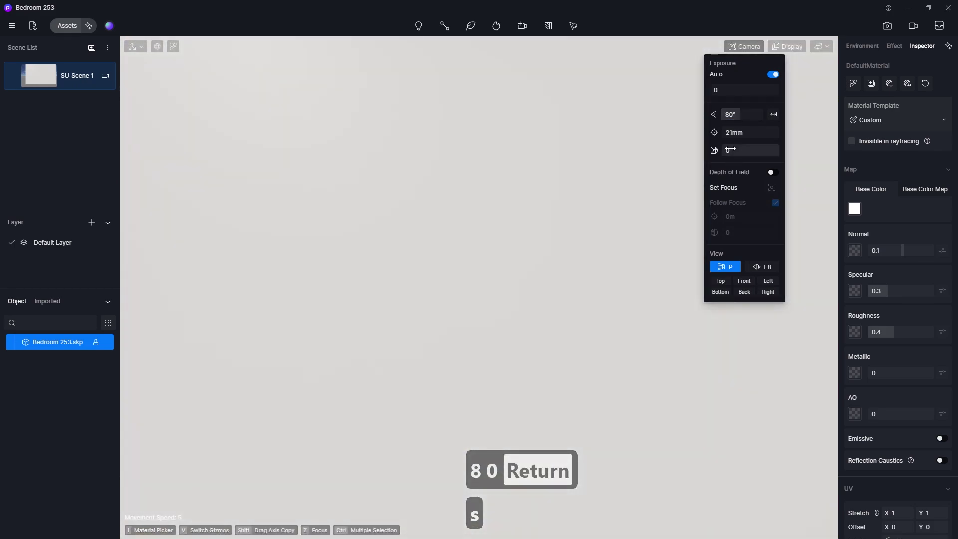
left_click_drag(736, 150, 733, 150)
Pull the camera back to frame the window, bed and full rug, and set the movement speed to 1.
key("s")
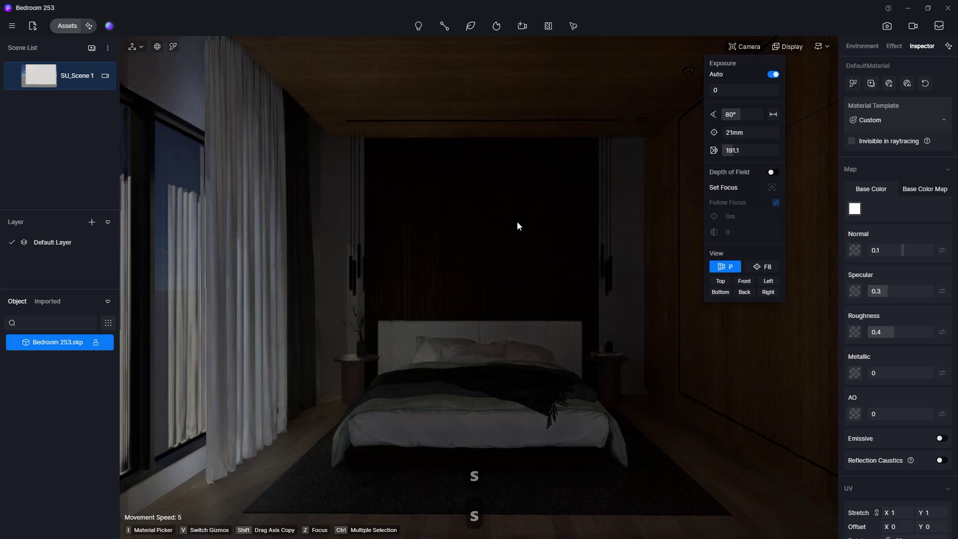
key("s")
key("w")
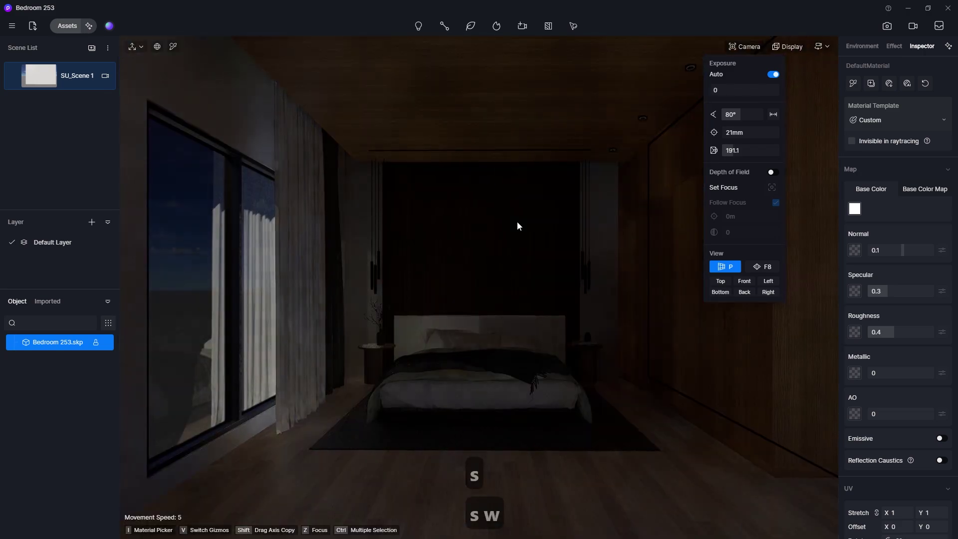
key("q")
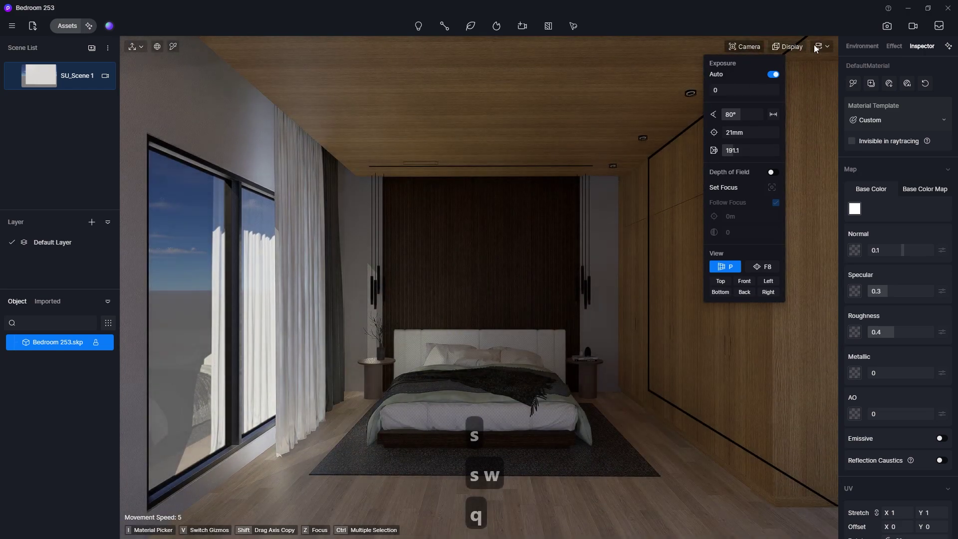
left_click(821, 46)
left_click(786, 92)
type("1")
key("Return")
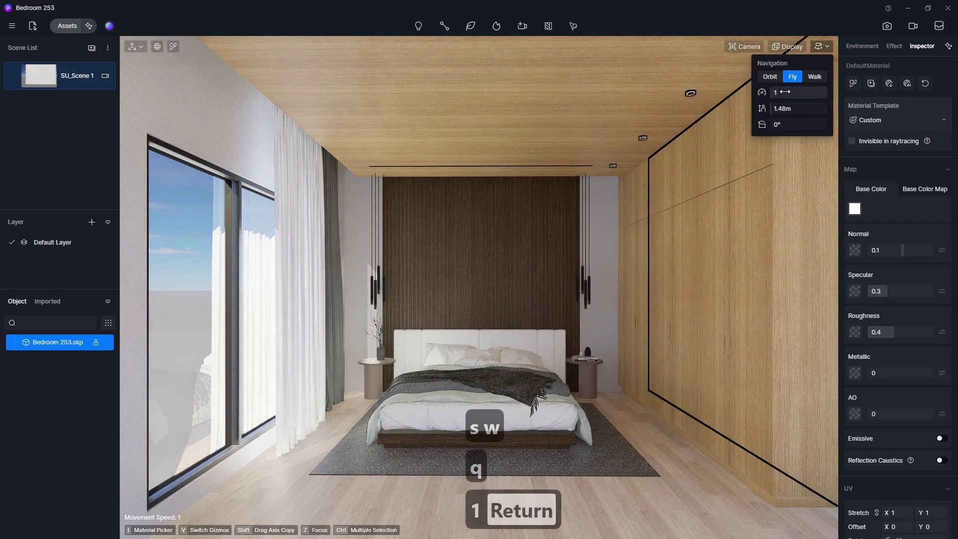
Fine-tune the camera's distance from the bed and bring its height to 1.18 m.
key("e")
key("e")
key("e")
key("q")
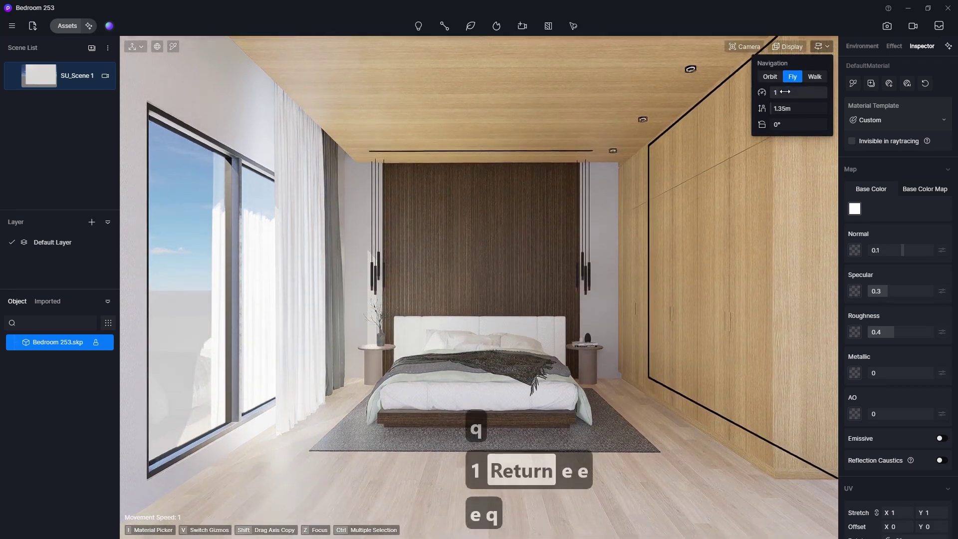
key("w")
key("e")
key("w")
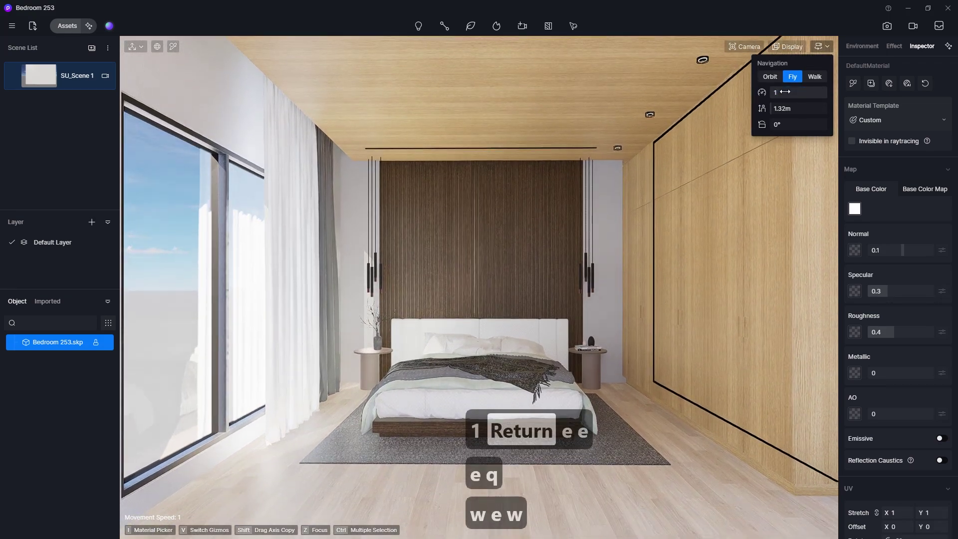
key("s")
key("q")
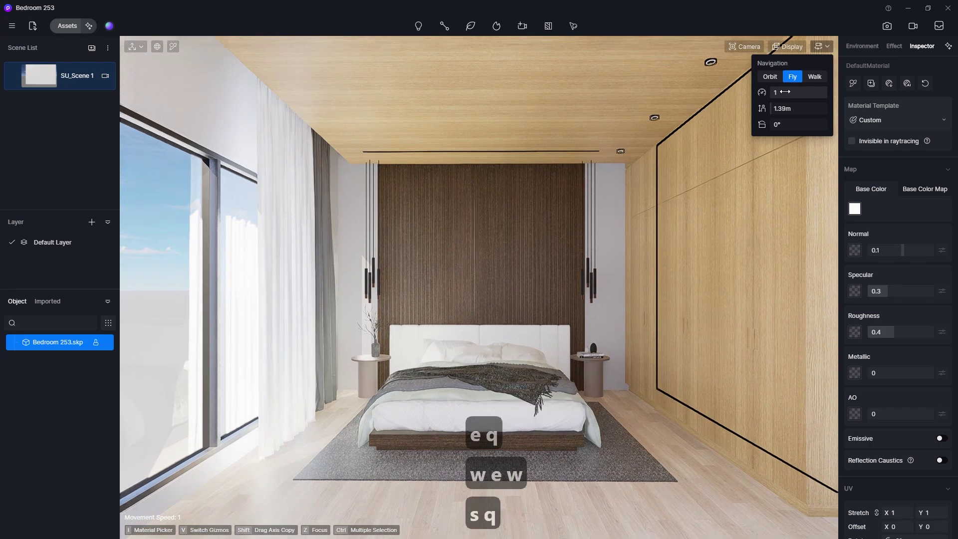
key("e")
key("e")
key("e")
key("q")
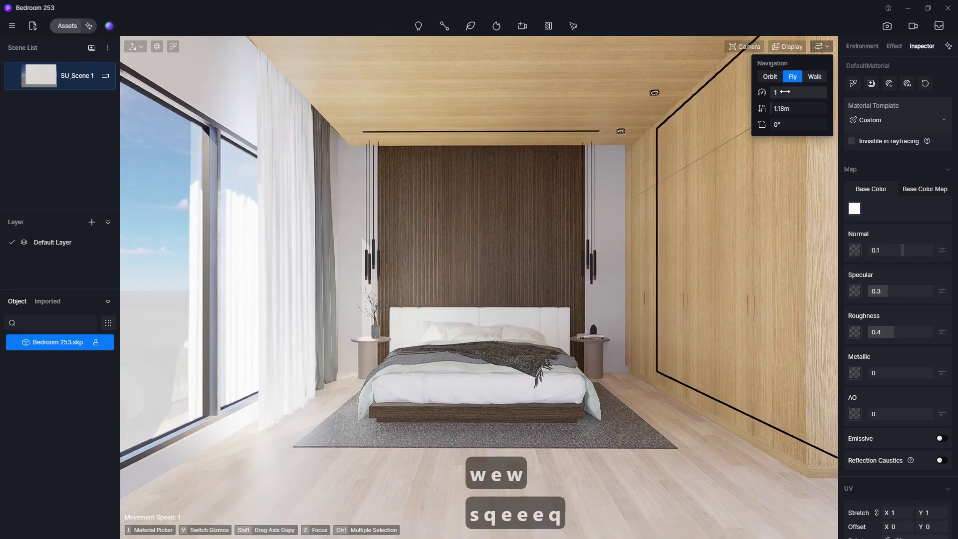
Enter image rendering with a 16:9 aspect ratio and reposition the camera farther back from the bed.
left_click(886, 25)
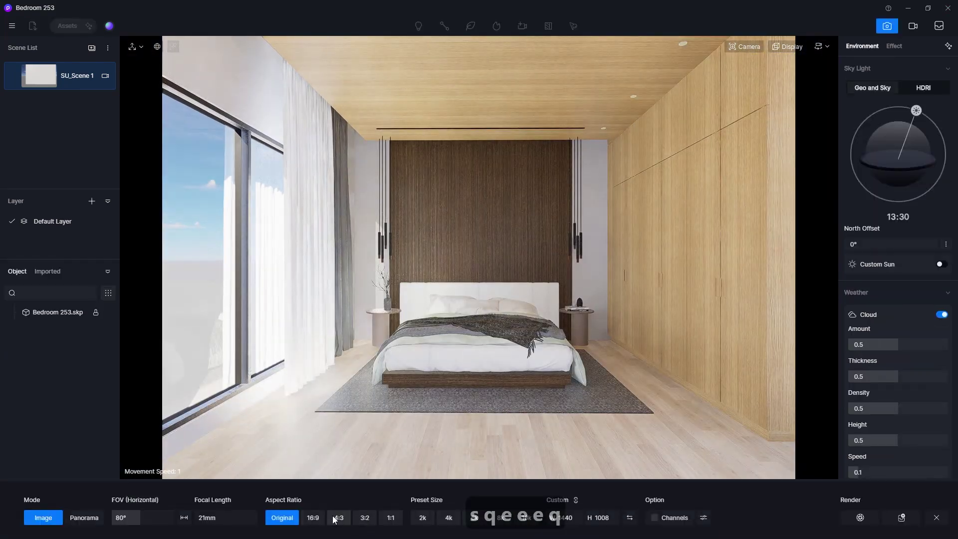
left_click(313, 517)
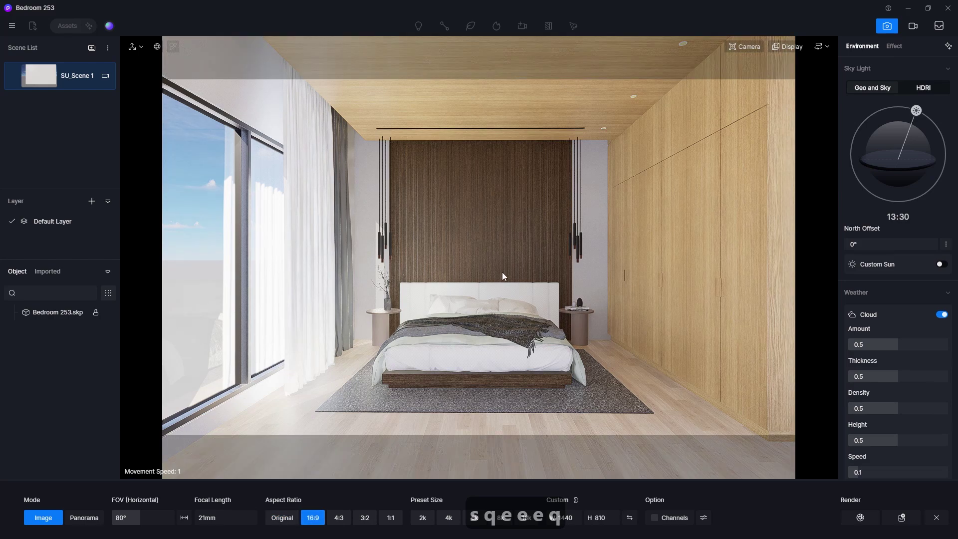
key("s")
key("s")
key("s")
key("s")
key("s")
key("s")
key("s")
key("s")
key("s")
key("s")
key("s")
key("s")
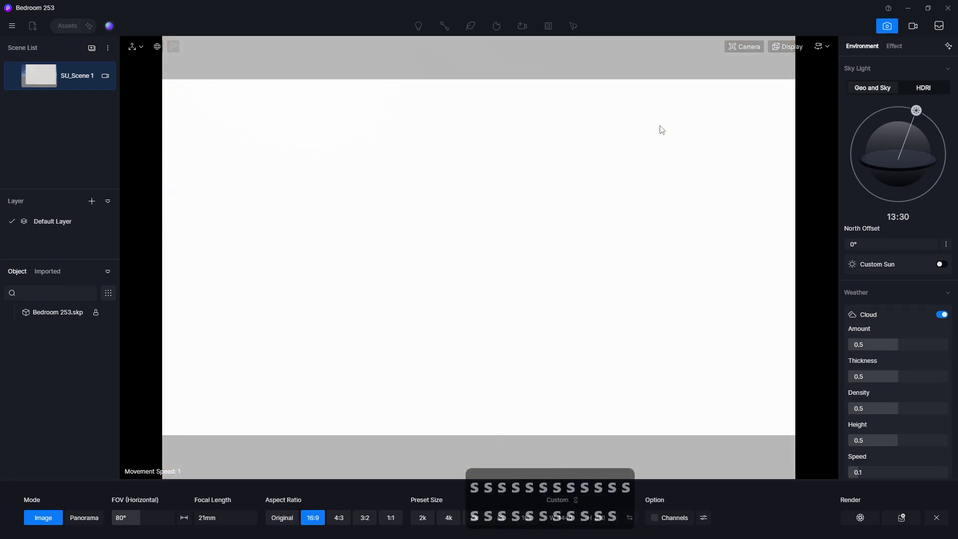
key("w")
key("w")
key("w")
key("w")
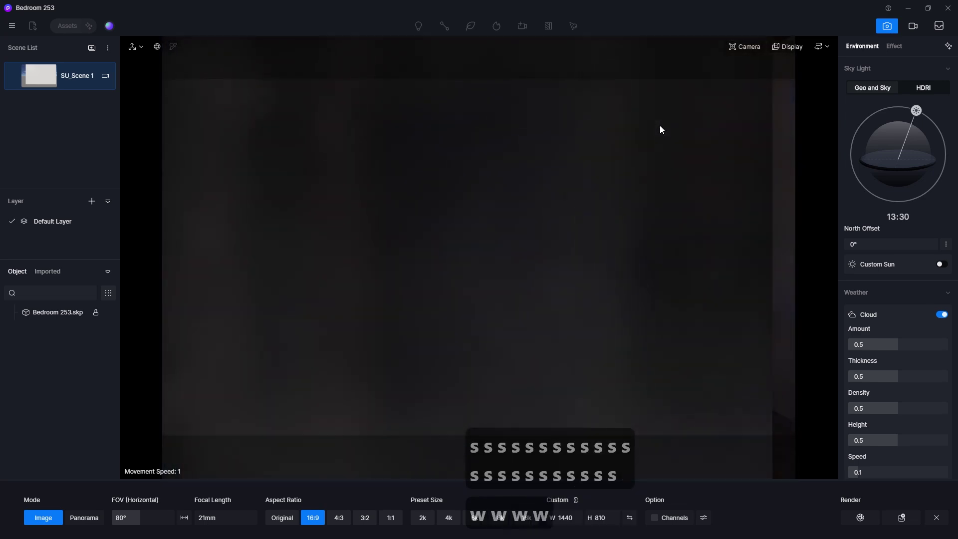
key("w")
Try camera fields of view of 75° and 65°, and settle on 70°.
left_click(745, 46)
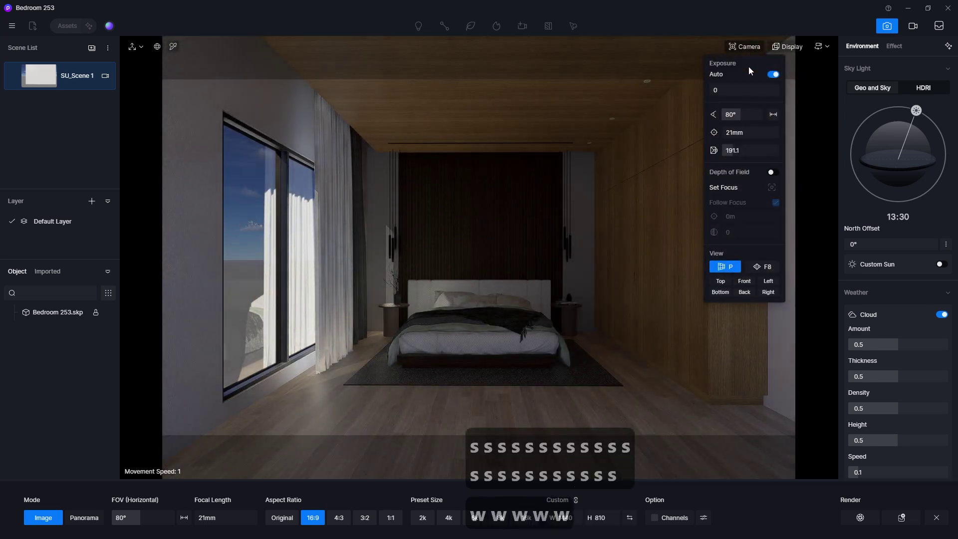
left_click(742, 115)
type("75")
key("Return")
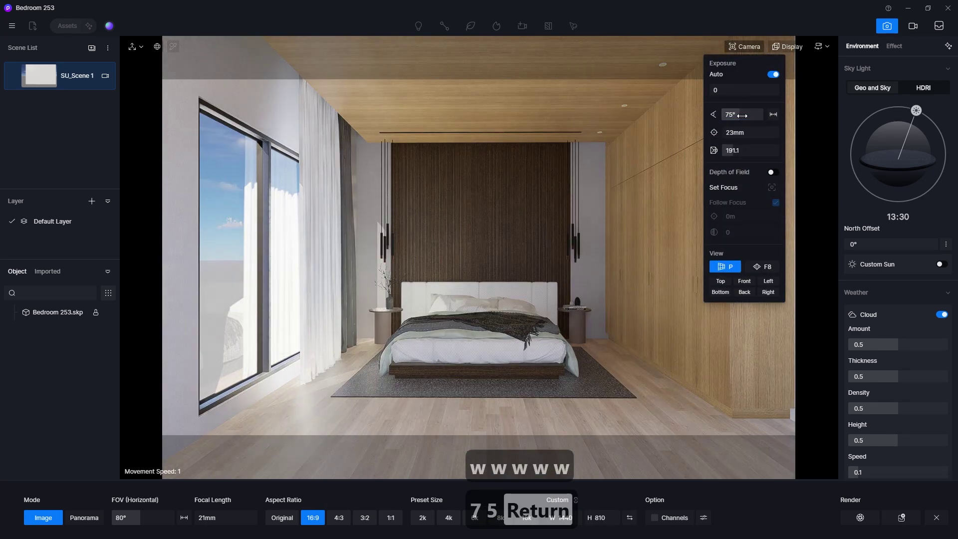
left_click(734, 114)
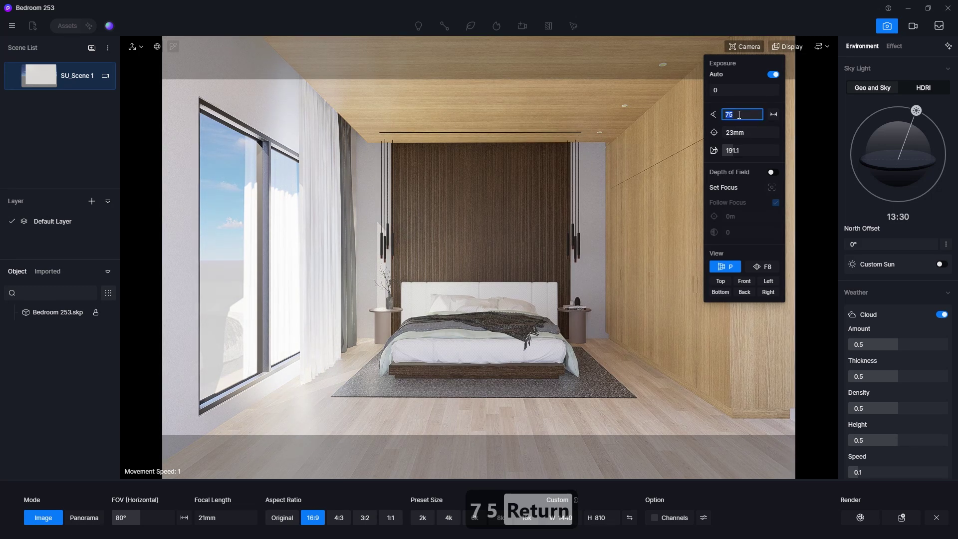
type("70")
key("Return")
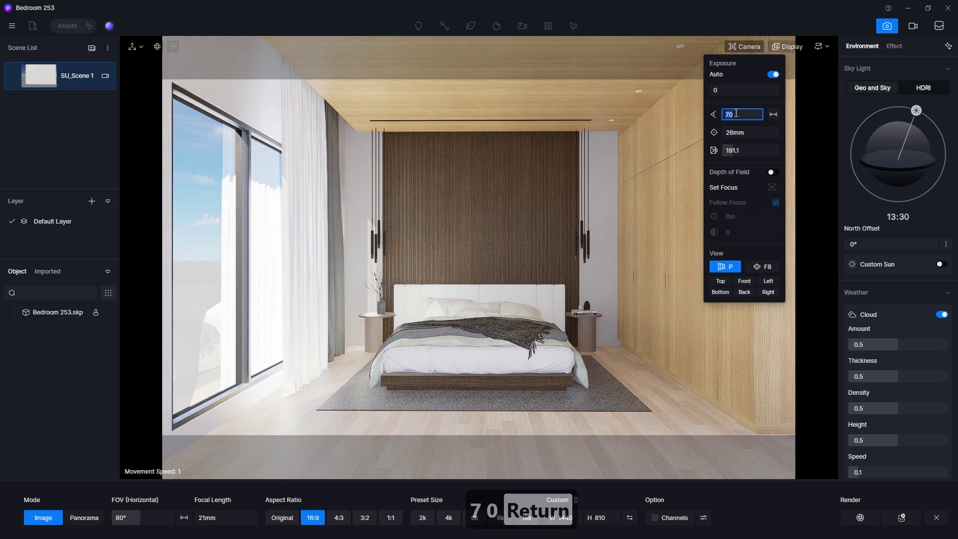
type("65")
key("Return")
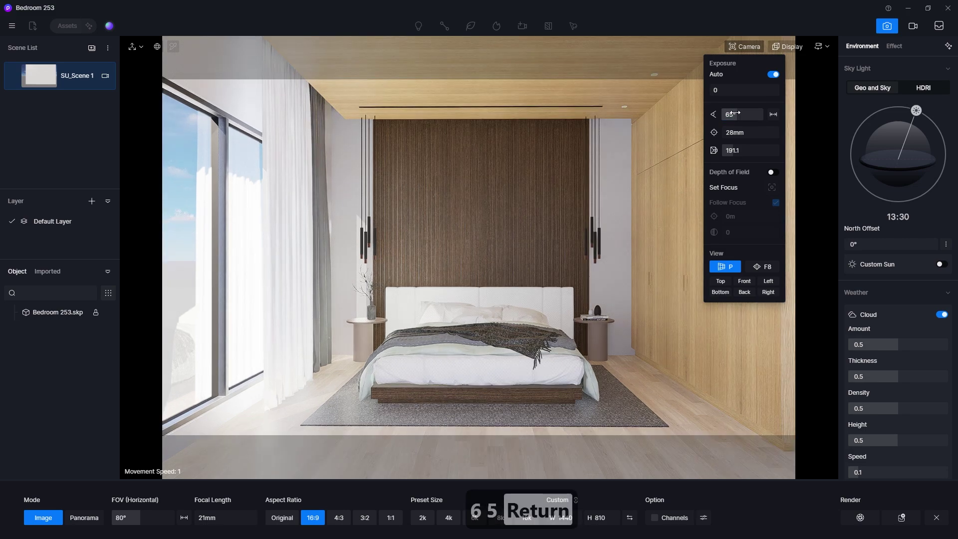
type("70")
key("Return")
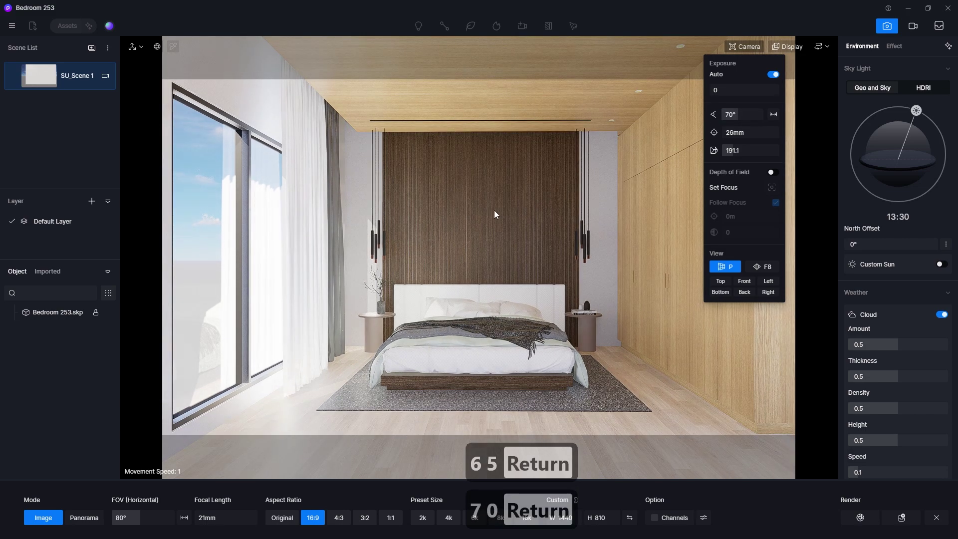
Turn on the composition grid overlay and shift the camera sideways to centre the bed between the grid's vertical lines.
key("d")
key("d")
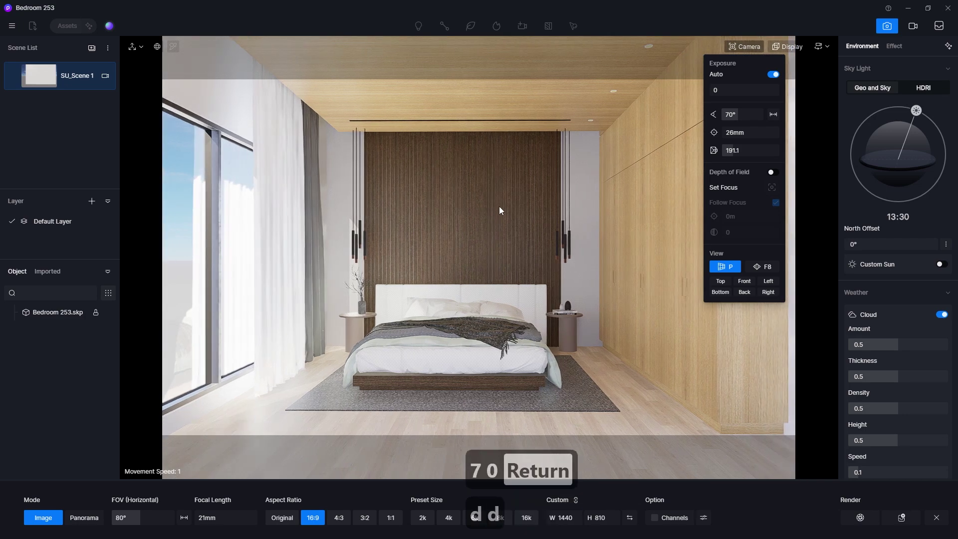
left_click(788, 46)
left_click(816, 78)
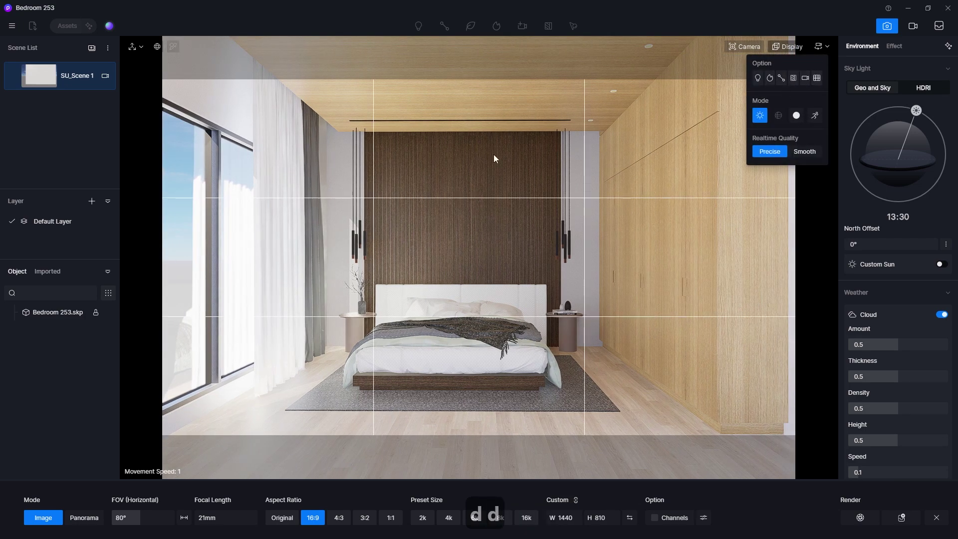
key("a")
key("a")
Fine-tune the camera's distance from the bed and its height against the composition grid.
key("w")
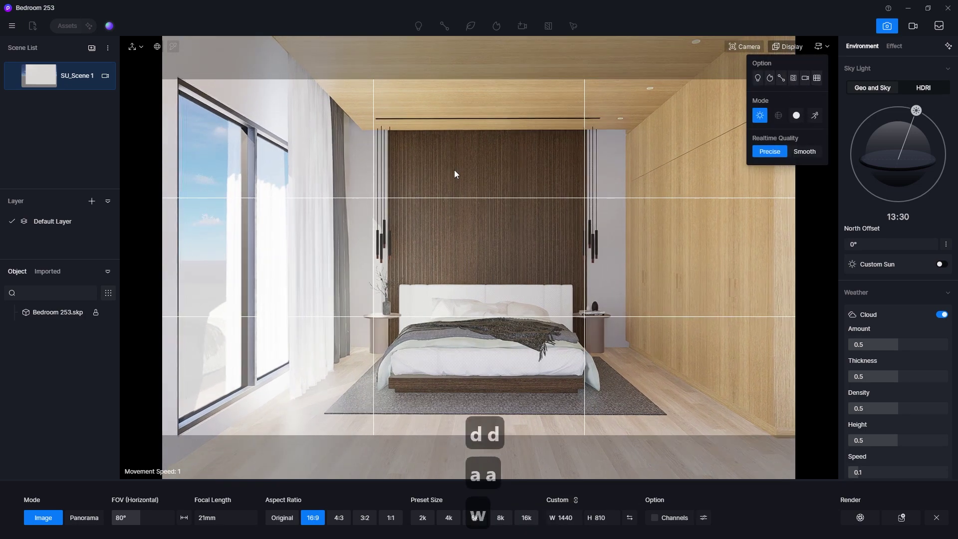
key("w")
key("w")
key("w")
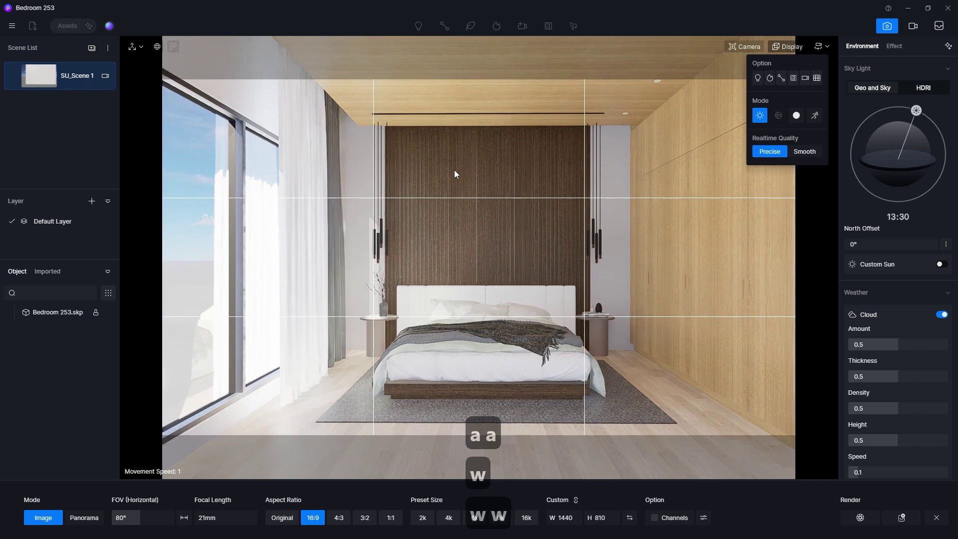
key("s")
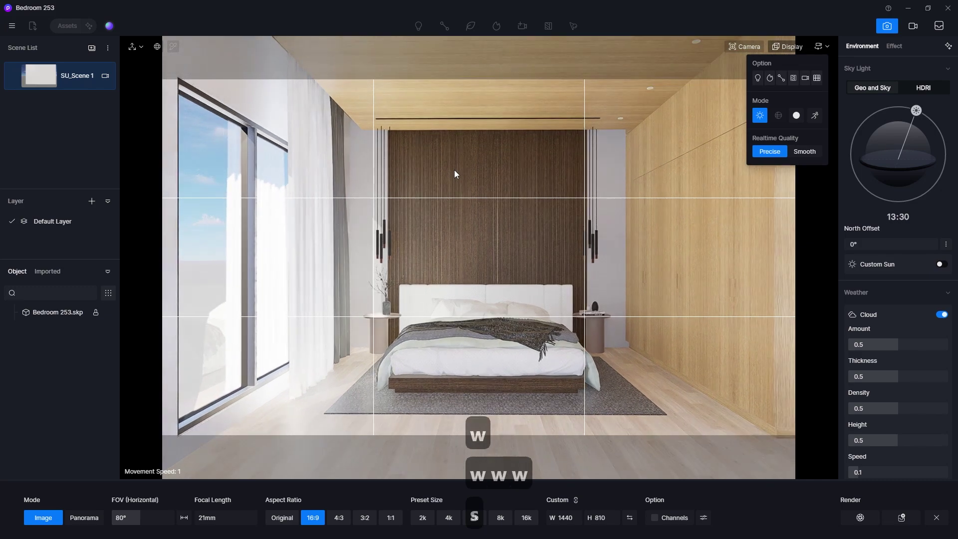
key("q")
key("e")
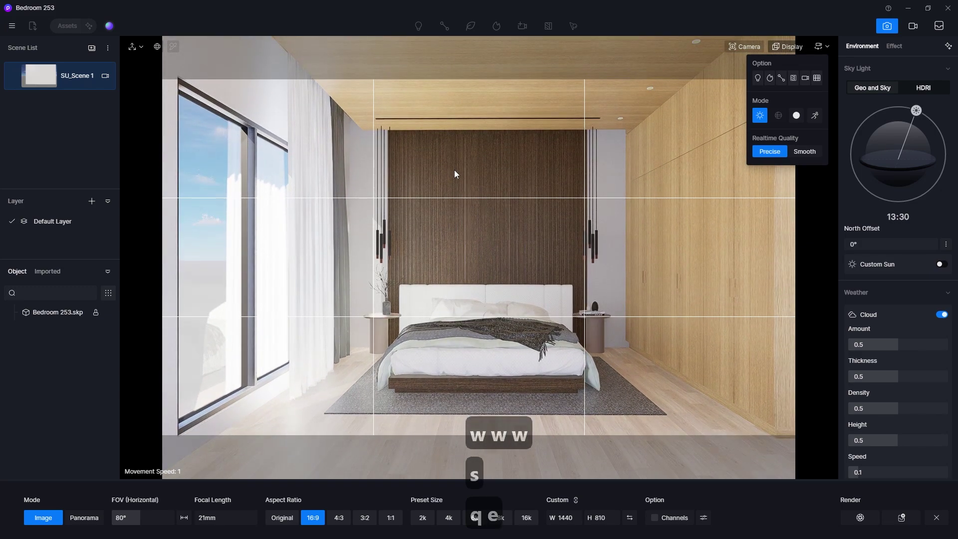
key("q")
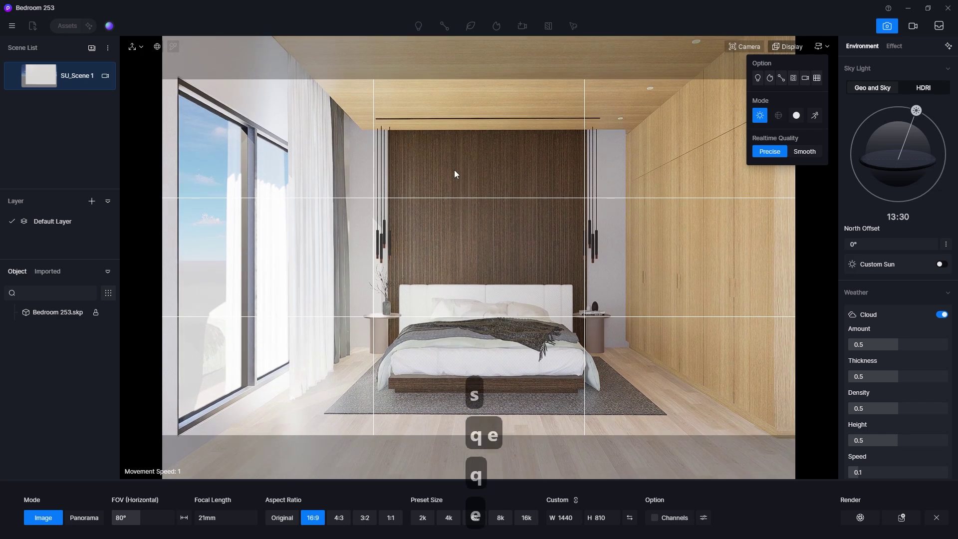
key("e")
key("q")
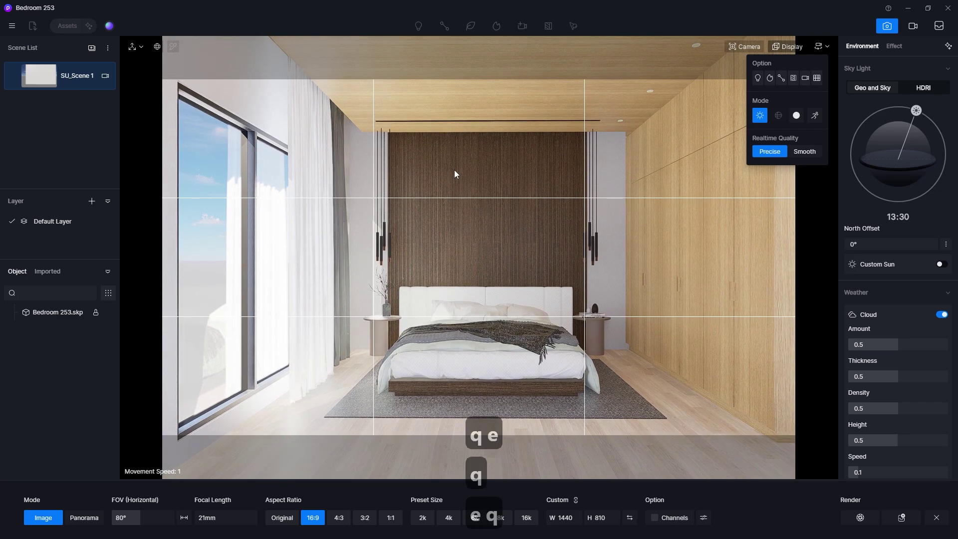
Update SU_Scene 1 to the current view and save the project, leaving image rendering mode.
left_click(12, 79)
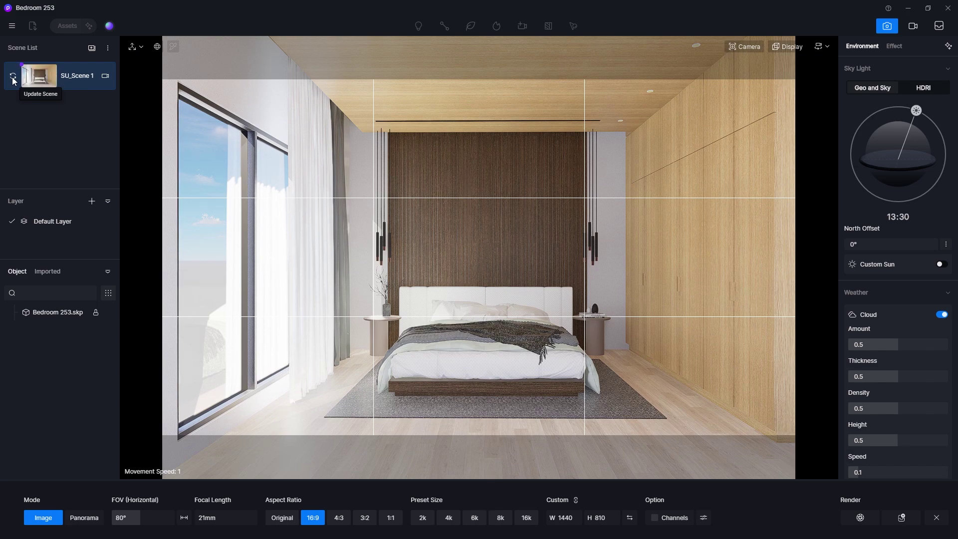
left_click(12, 26)
mouse_move(20, 47)
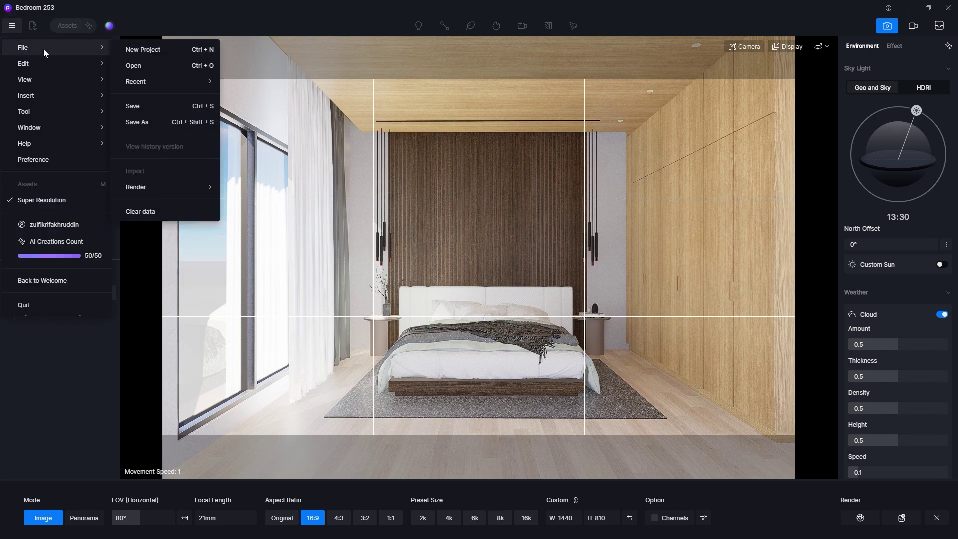
left_click(131, 108)
left_click(888, 27)
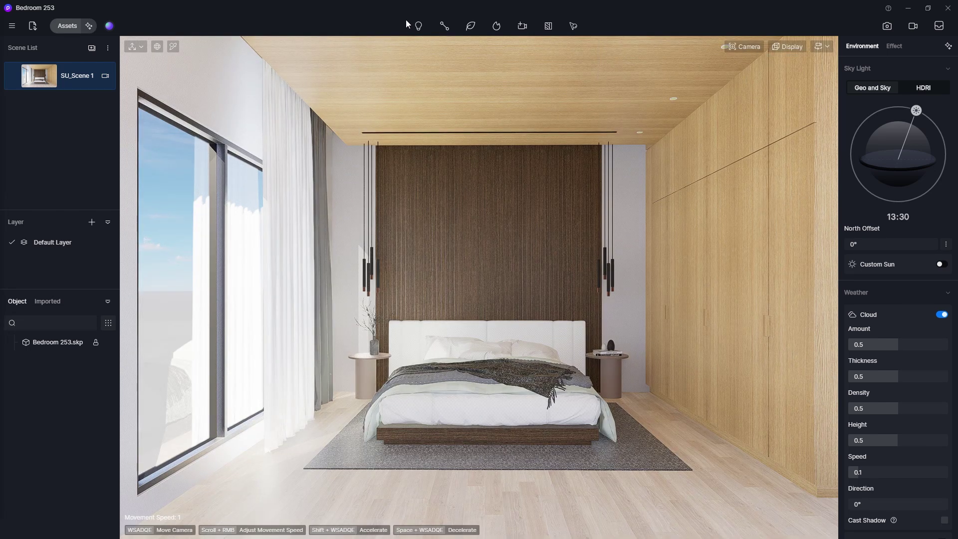
Copy the wood floor material's base color map into its normal map.
left_click(284, 474)
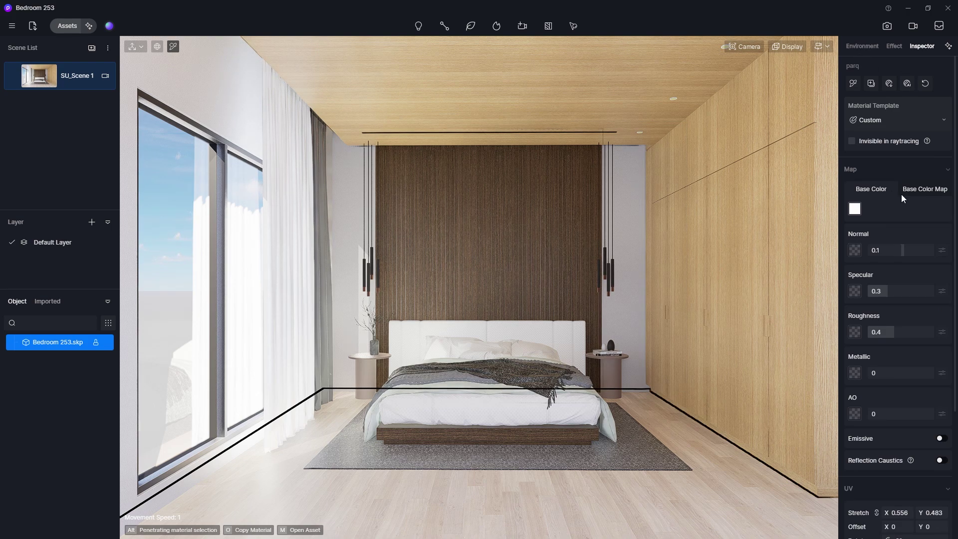
left_click(921, 191)
left_click(855, 210)
left_click(871, 283)
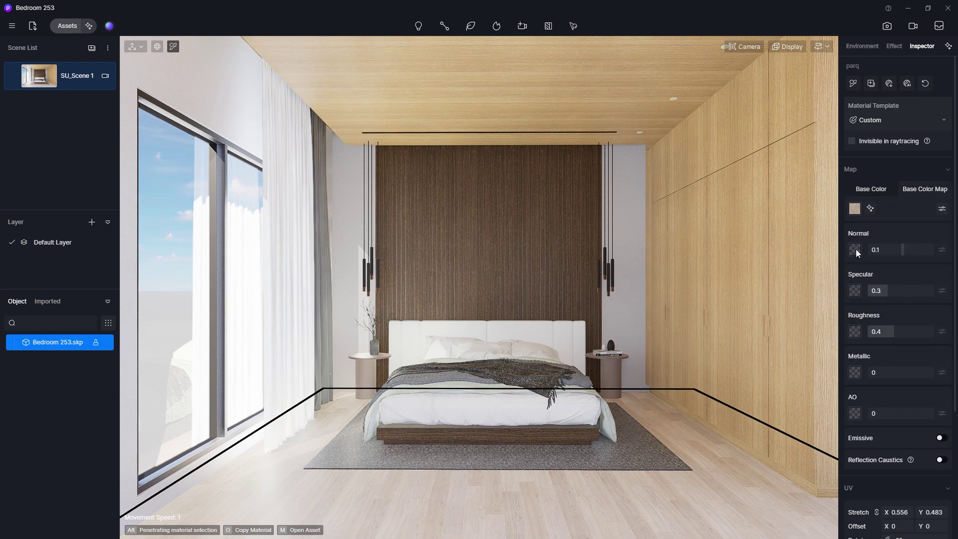
left_click(855, 250)
left_click(871, 330)
Set the floor material's specular to 0.5 and roughness to 0.3.
left_click(891, 287)
type("0.")
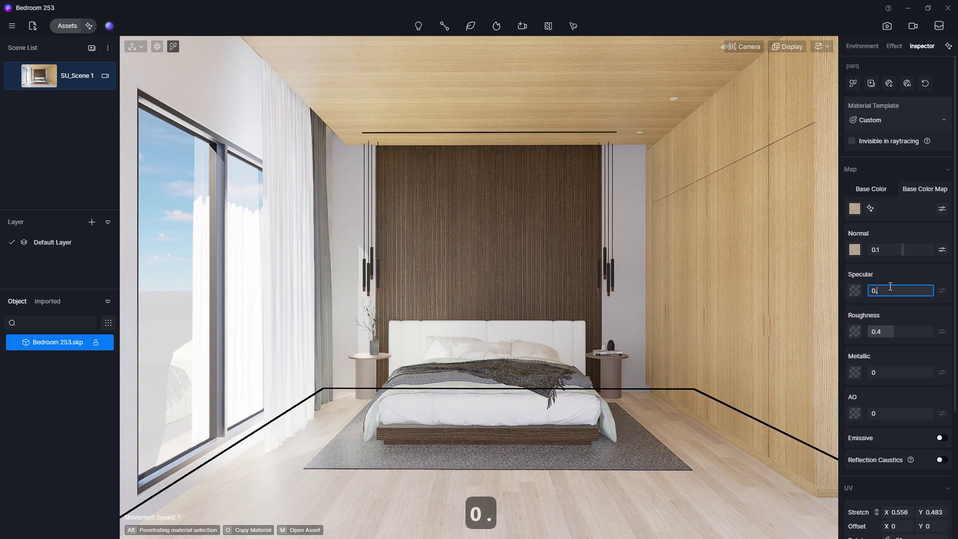
type("5")
key("Return")
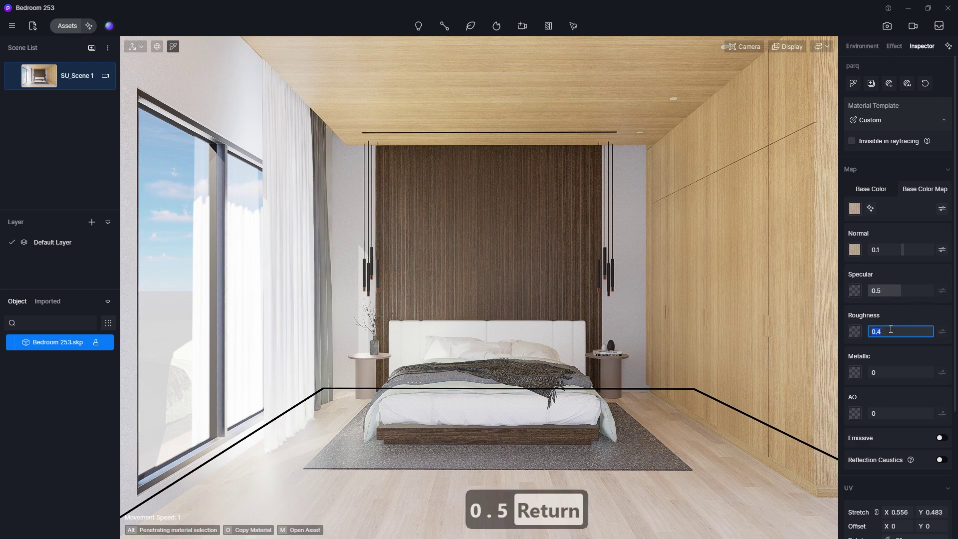
type("0.3")
key("Return")
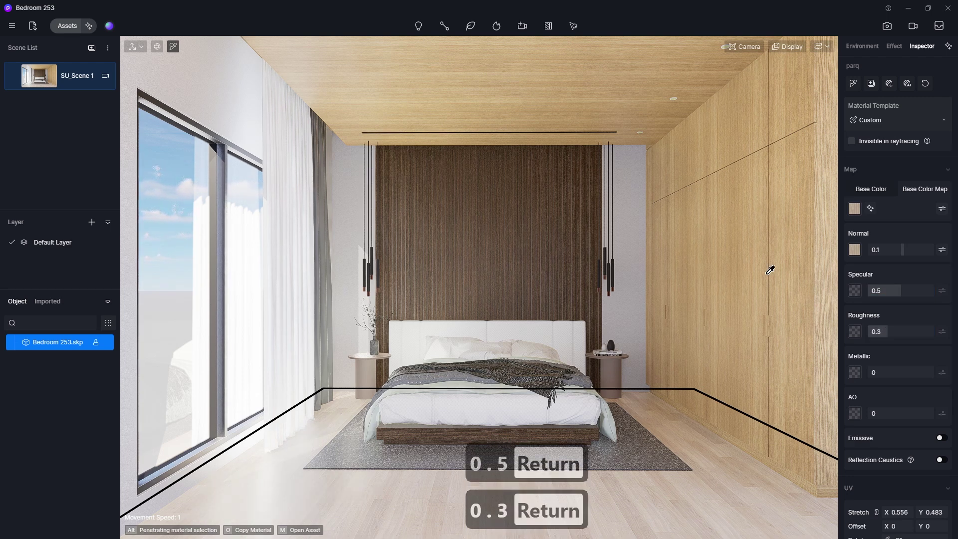
Copy the light wood wardrobe and ceiling material's base color map into its normal map.
left_click(744, 261)
right_click(856, 206)
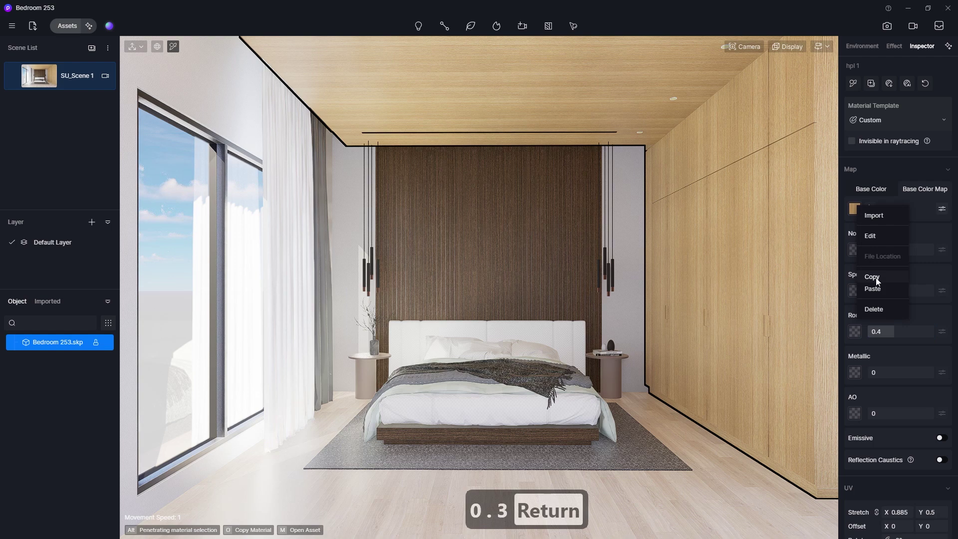
left_click(875, 278)
right_click(857, 246)
left_click(870, 329)
Set the light wood material's specular to 0.5 and roughness to 0.3.
left_click(887, 291)
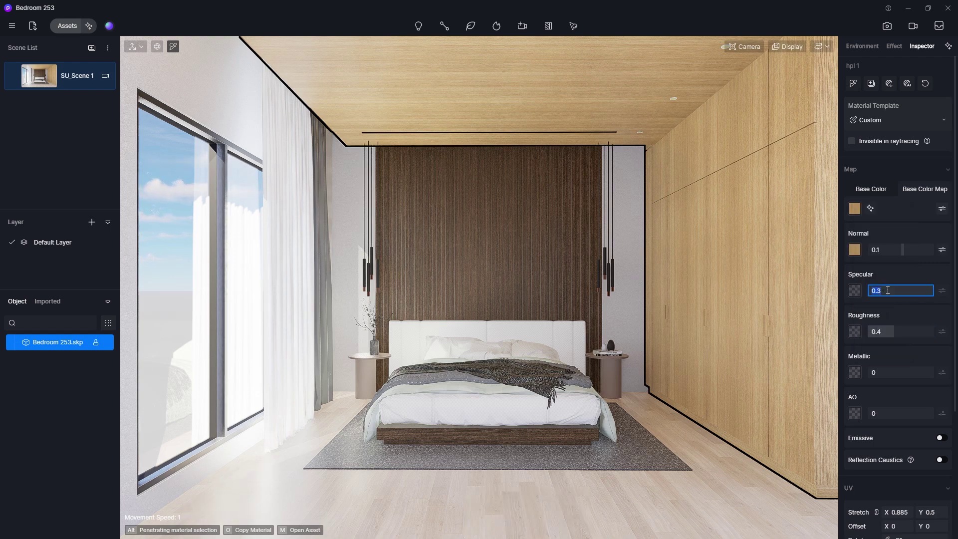
key("Return")
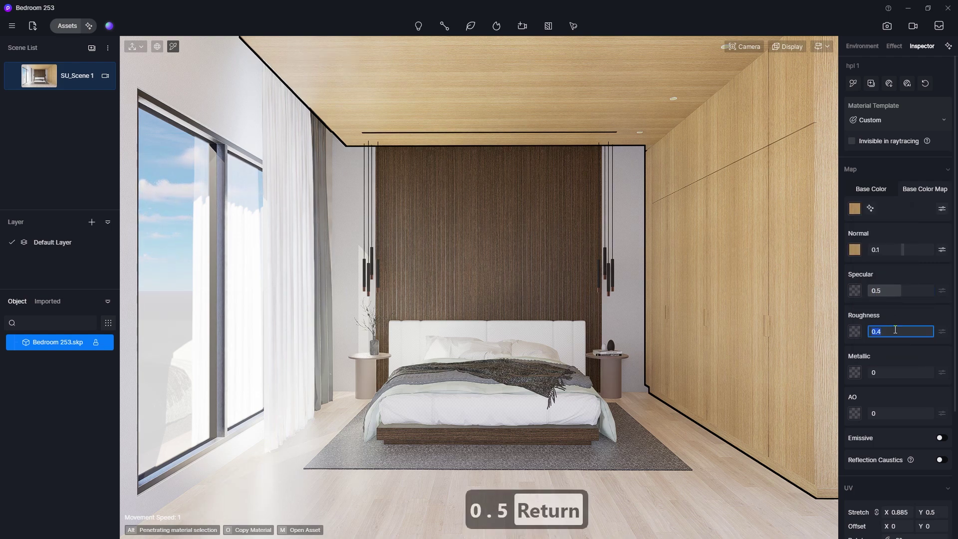
type("0.3")
key("Return")
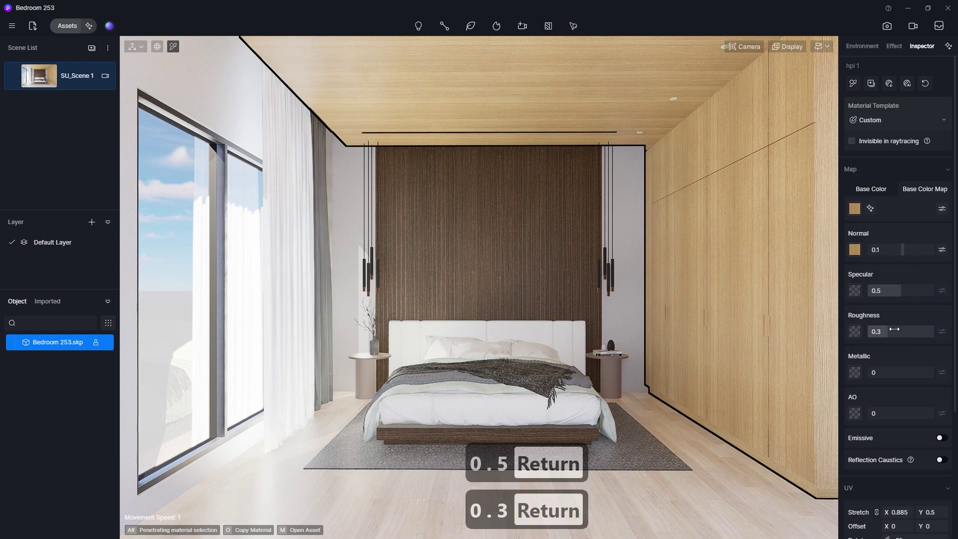
Copy the base color map of the dark wood panelling behind the bed into its normal map.
left_click(524, 264)
right_click(859, 208)
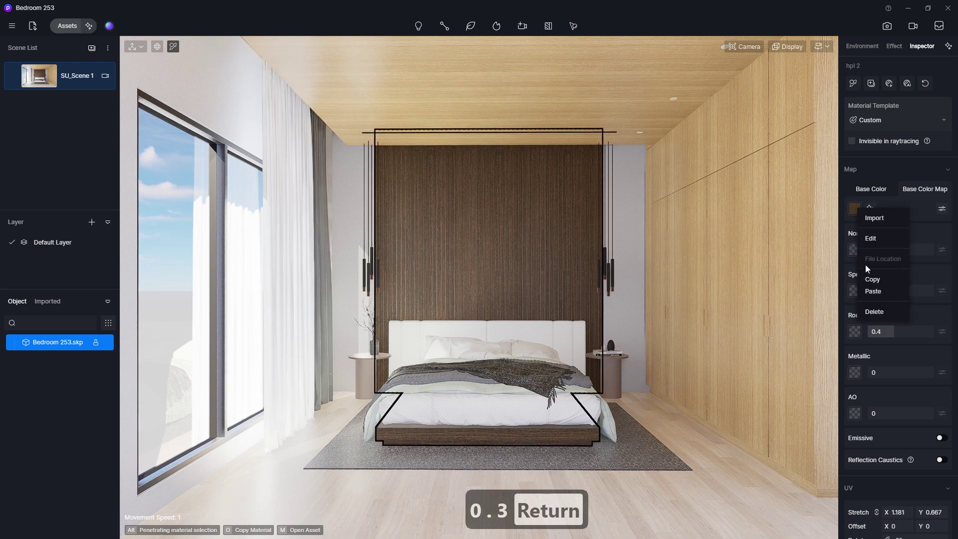
left_click(872, 281)
right_click(854, 247)
left_click(870, 330)
Set the dark wood panelling's specular to 0.5 and roughness to 0.3.
double_click(892, 290)
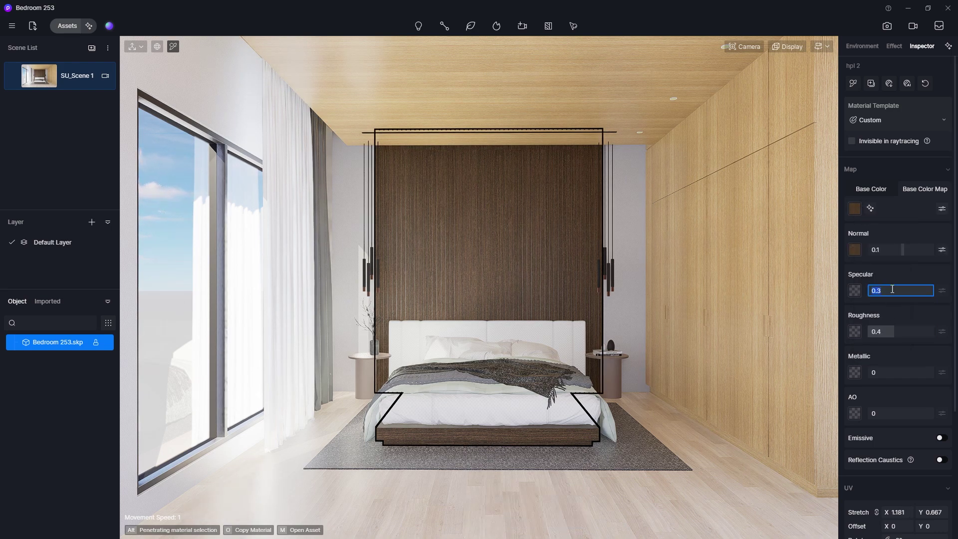
type("0.5")
key("Return")
double_click(892, 331)
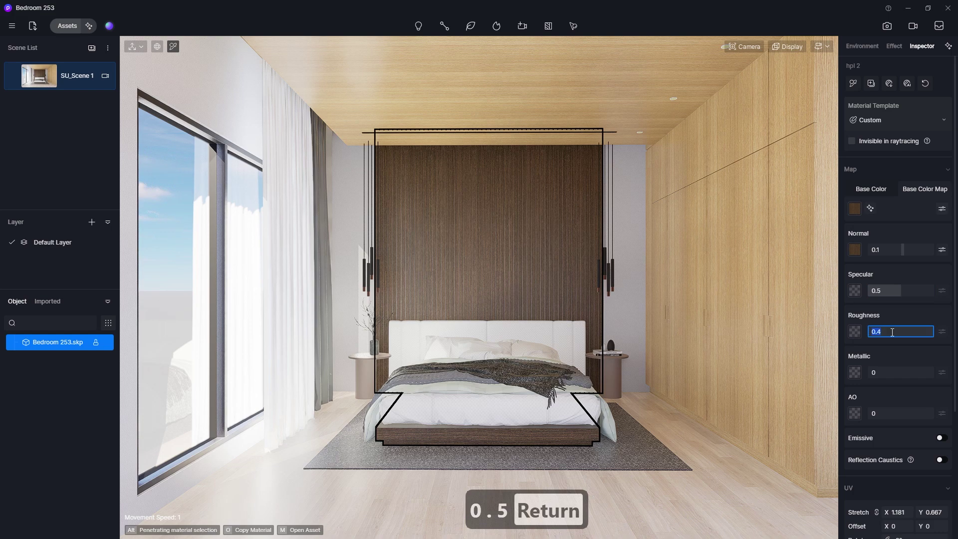
type("0.3")
key("Return")
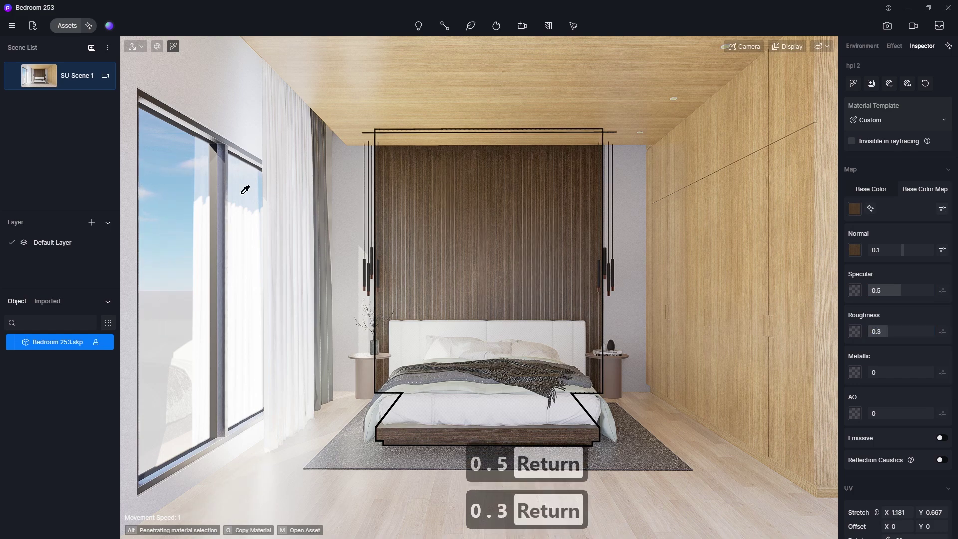
Copy the plaster wall's base color map into its normal map and set its roughness to 0.6.
left_click(215, 77)
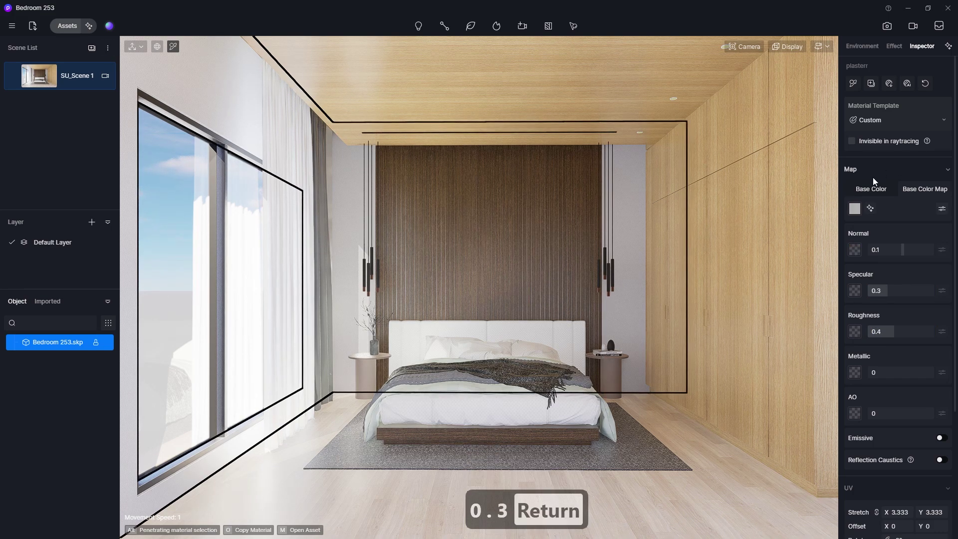
right_click(854, 215)
left_click(873, 282)
right_click(854, 247)
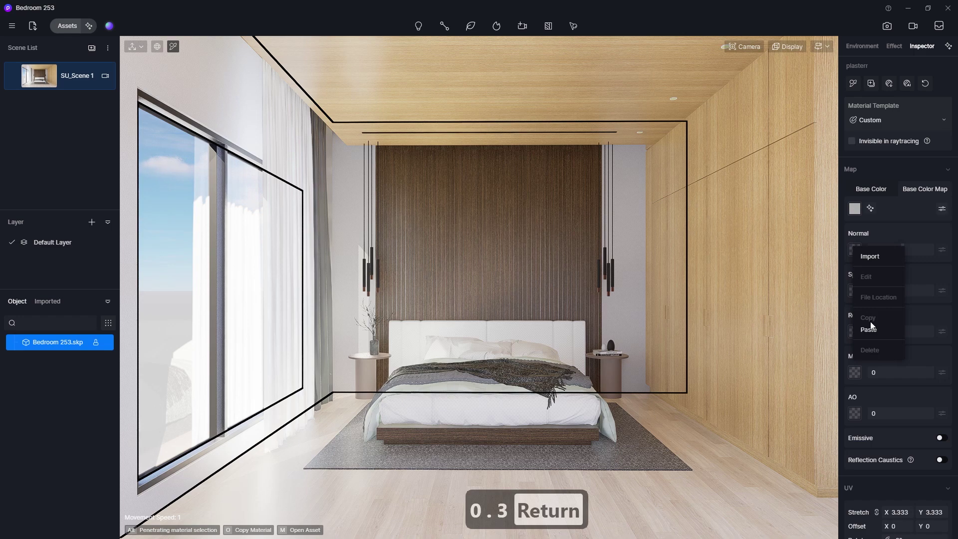
left_click(873, 329)
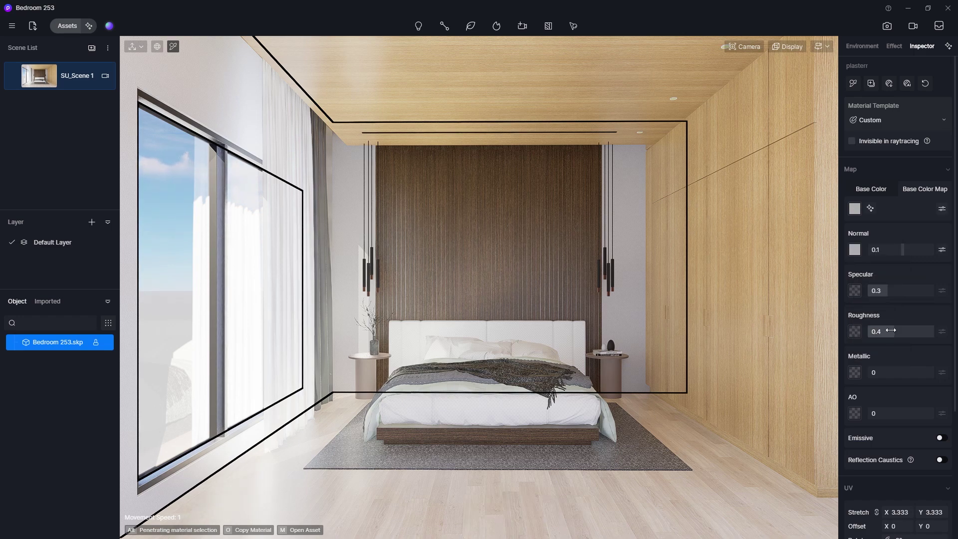
type("0.6")
key("Return")
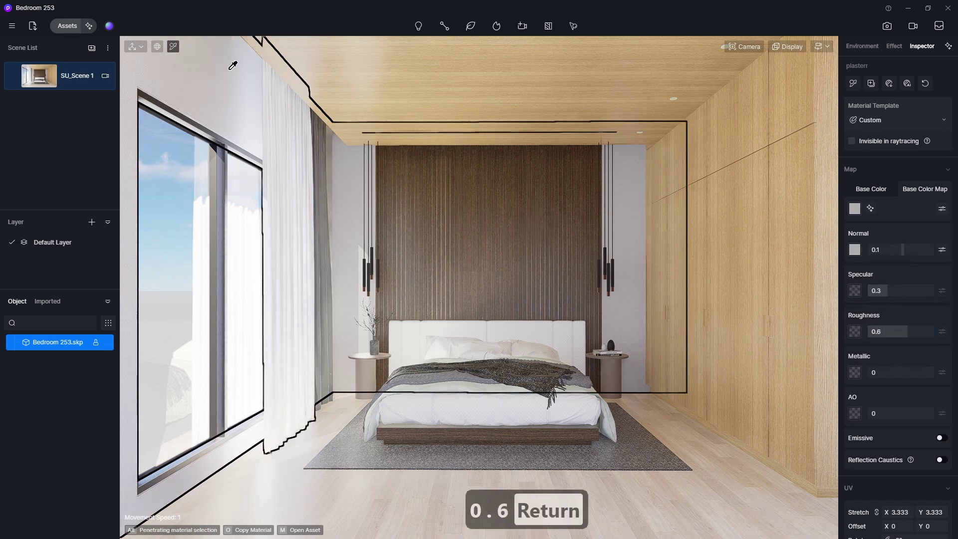
Apply the Normal Glass material from the asset library's Glass category to the window panes.
left_click(66, 27)
left_click_drag(128, 7, 539, 52)
left_click(357, 257)
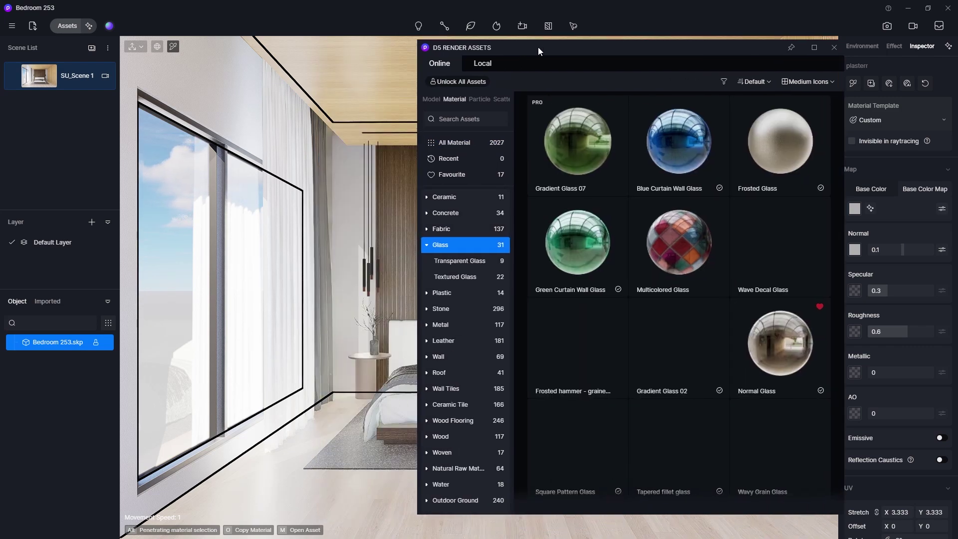
left_click_drag(780, 345, 162, 274)
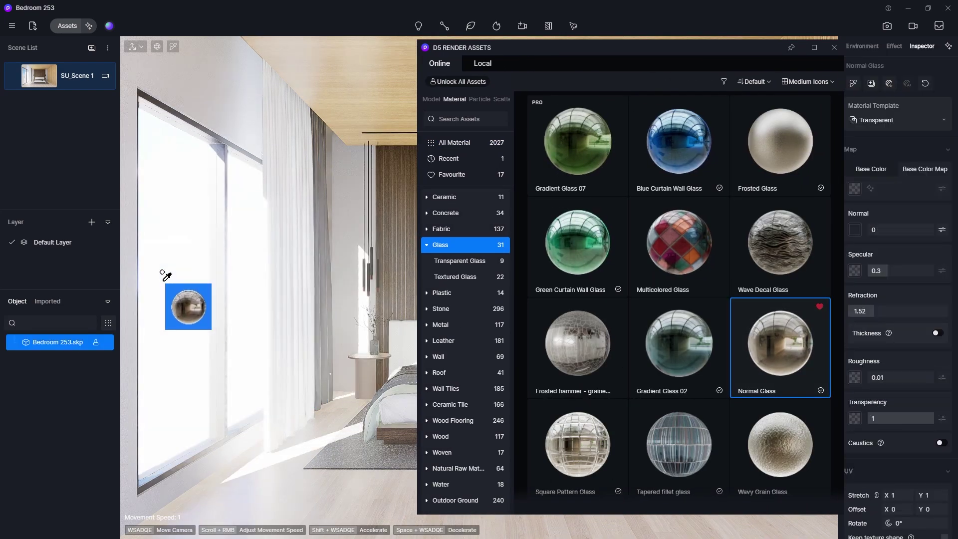
From the favourite materials, apply Grey Gauze Curtain to the grey curtain and White Gauze Curtain3 to the white sheer curtain.
left_click(470, 175)
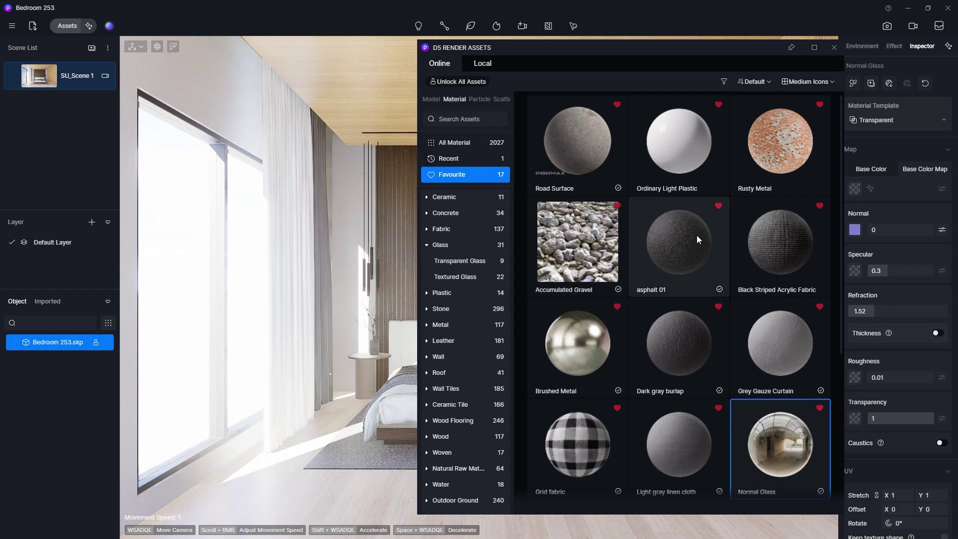
left_click_drag(775, 349, 324, 342)
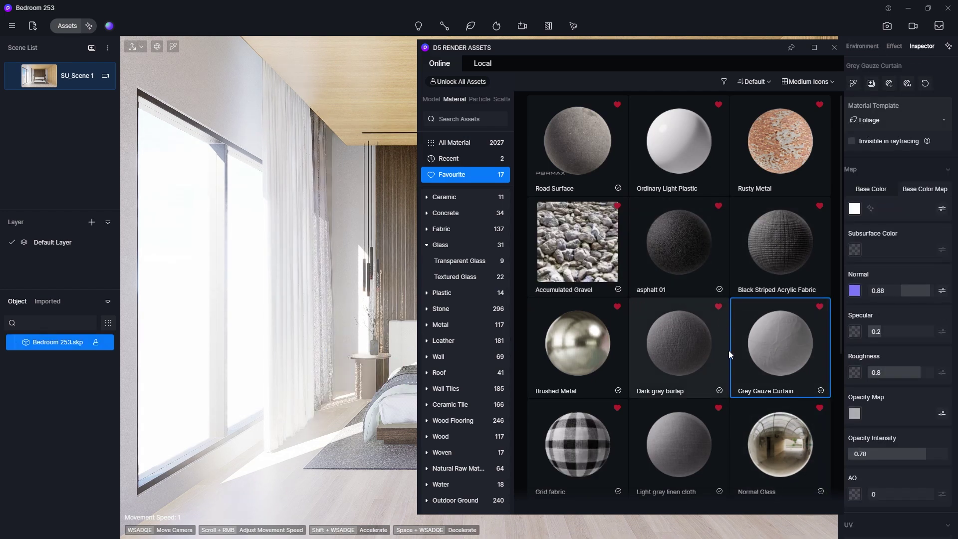
scroll(729, 351, "down", 5)
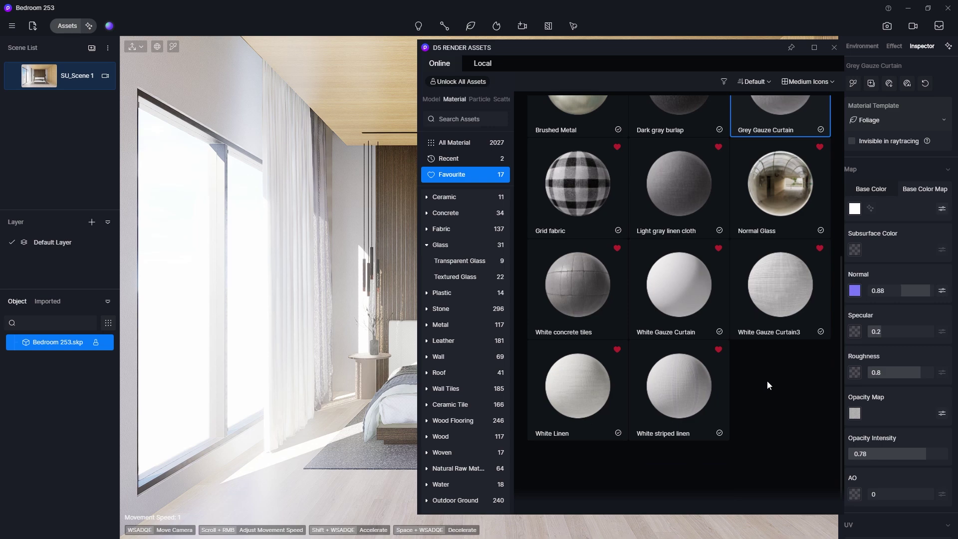
left_click(778, 289)
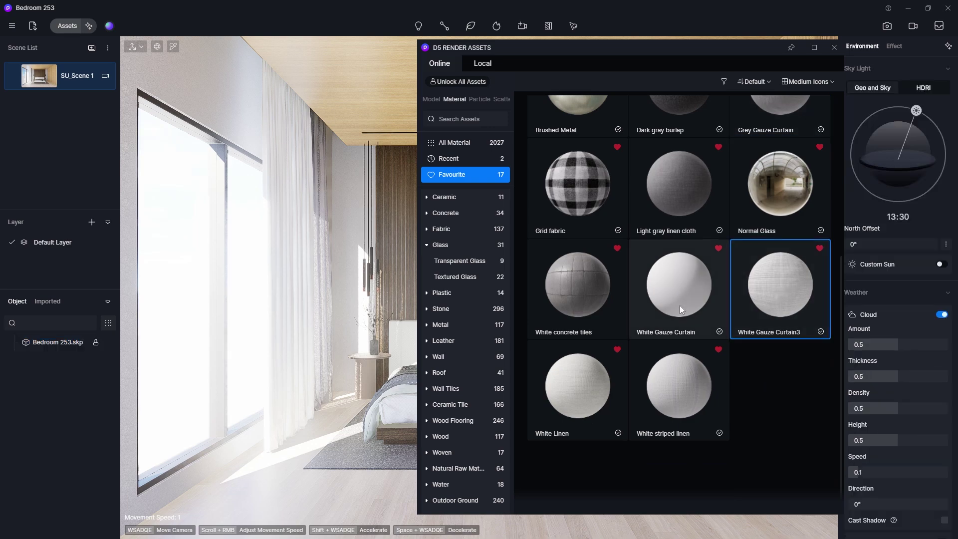
left_click(288, 358)
key("Escape")
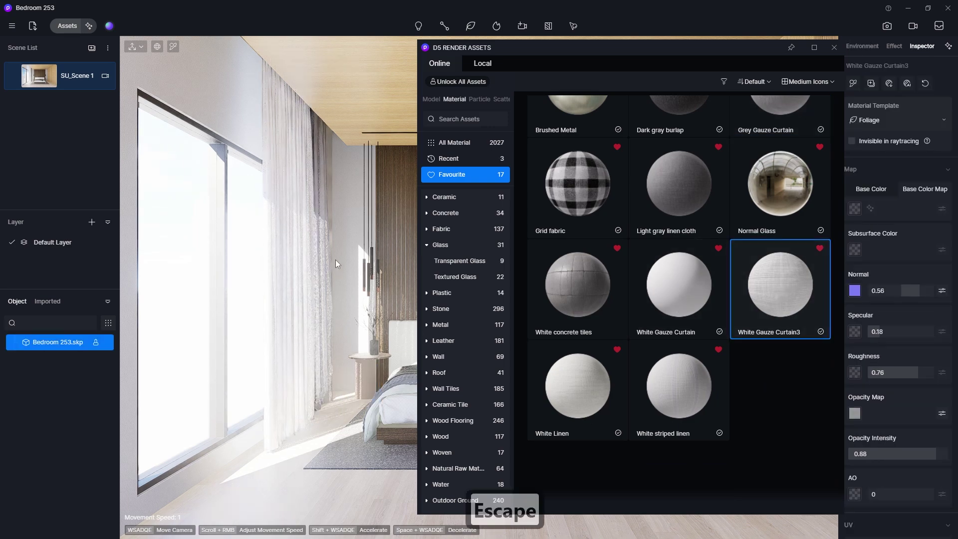
Set the black window frame material's specular to 0.5, roughness to 0.3 and metallic to 0.5.
left_click(833, 48)
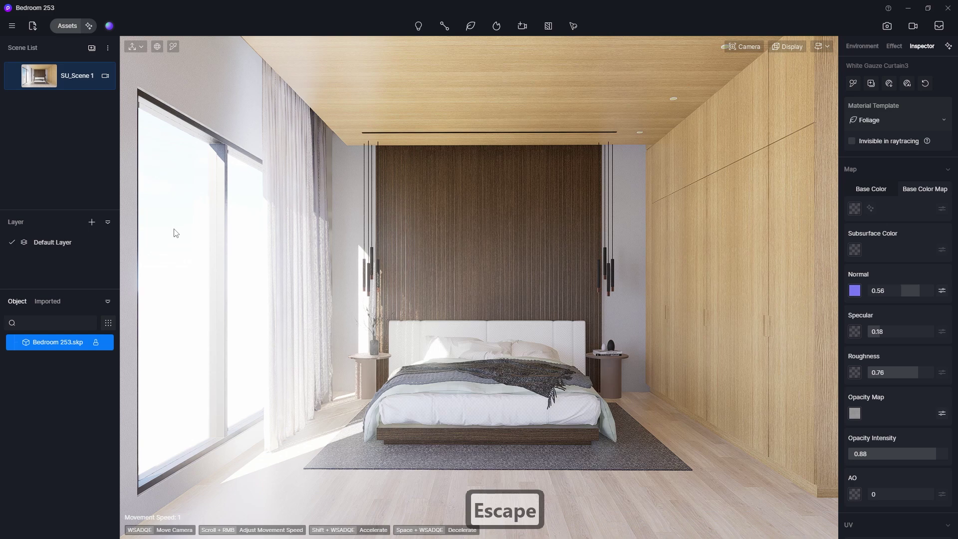
left_click(173, 47)
left_click(709, 150)
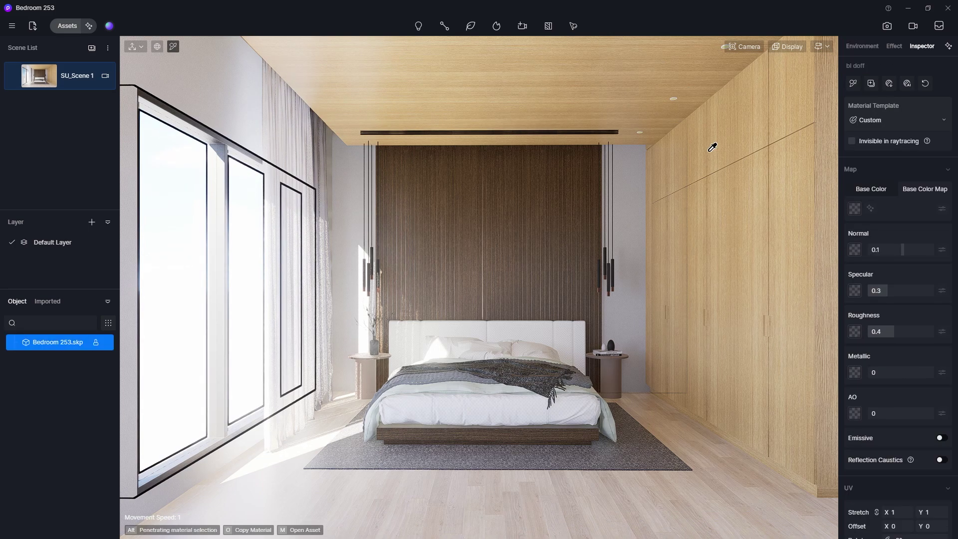
left_click(900, 290)
type("0.5")
key("Return")
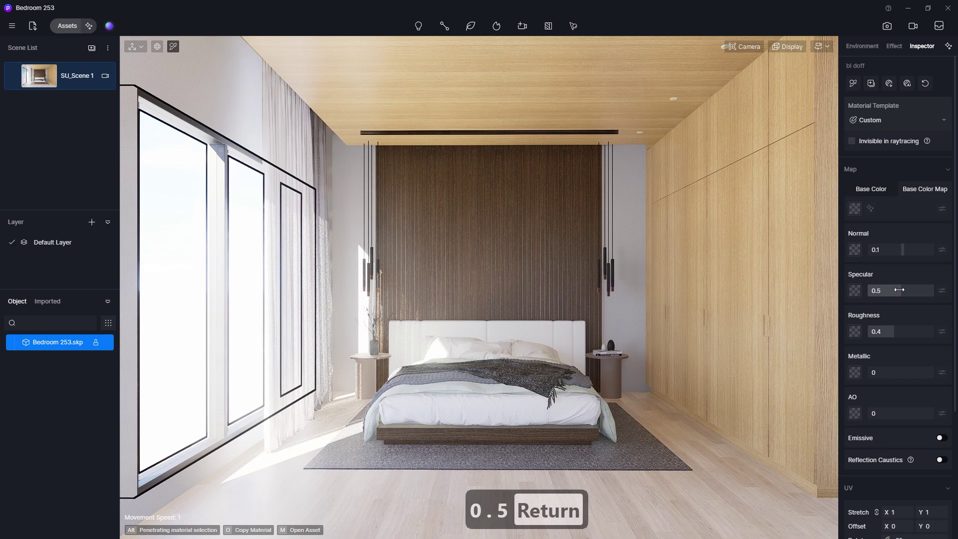
type("0.3")
key("Return")
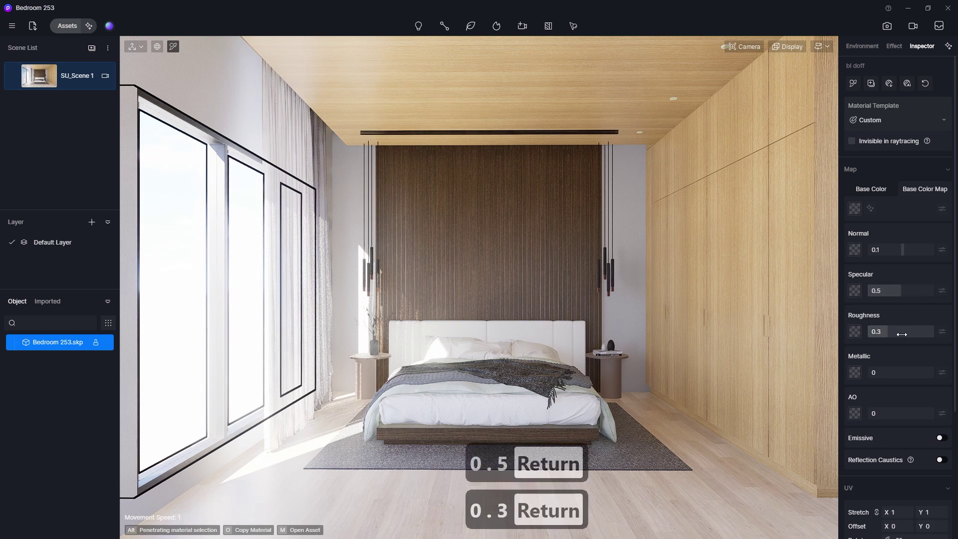
type("0.5")
key("Return")
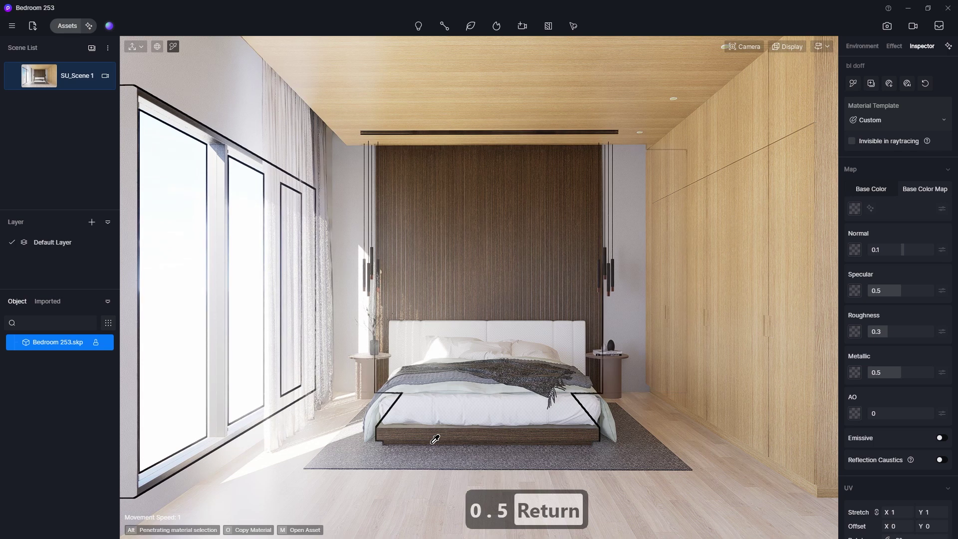
Switch the viewport navigation mode to Orbit.
scroll(433, 439, "up", 3)
scroll(342, 360, "up", 4)
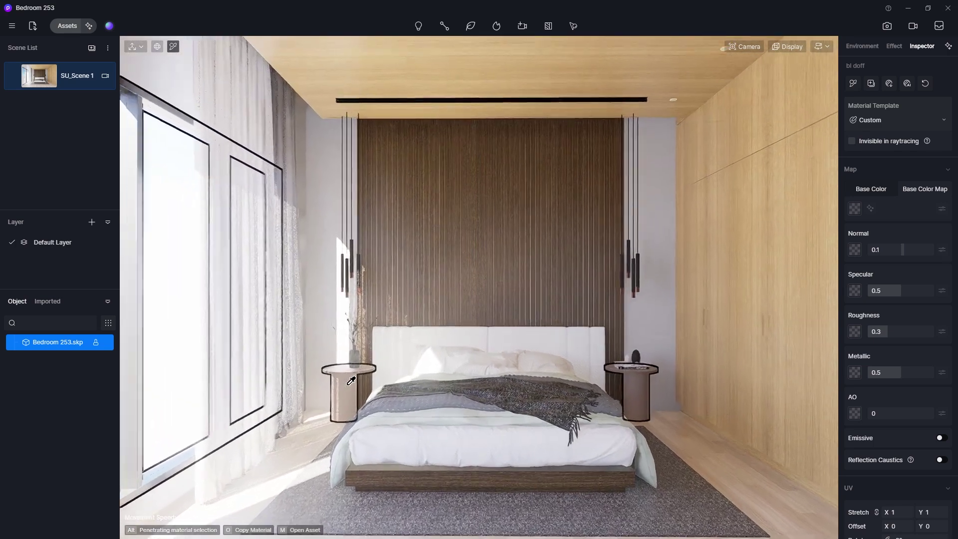
left_click(820, 48)
left_click(770, 76)
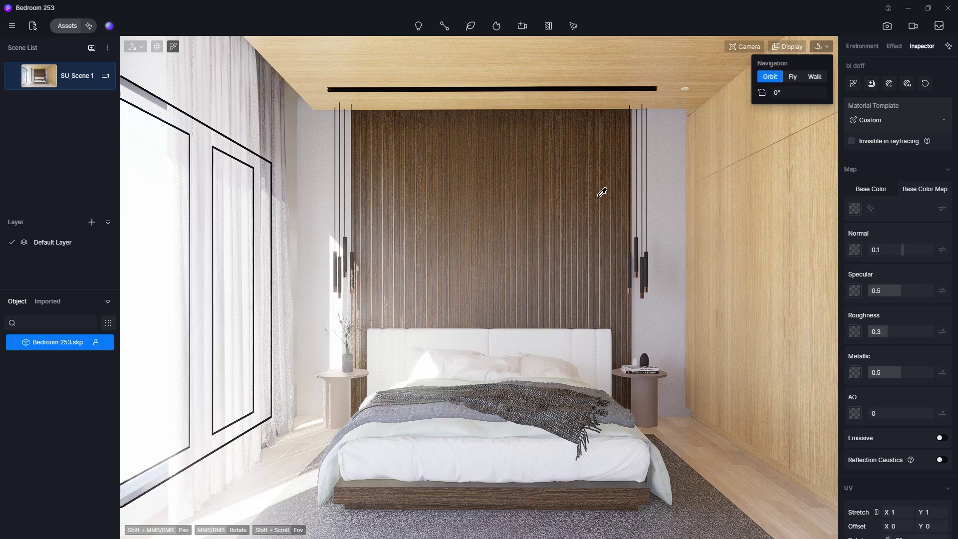
Darken the base color of the pendant lamps' black bodies to an HSV value (V) of 5.
scroll(331, 357, "up", 5)
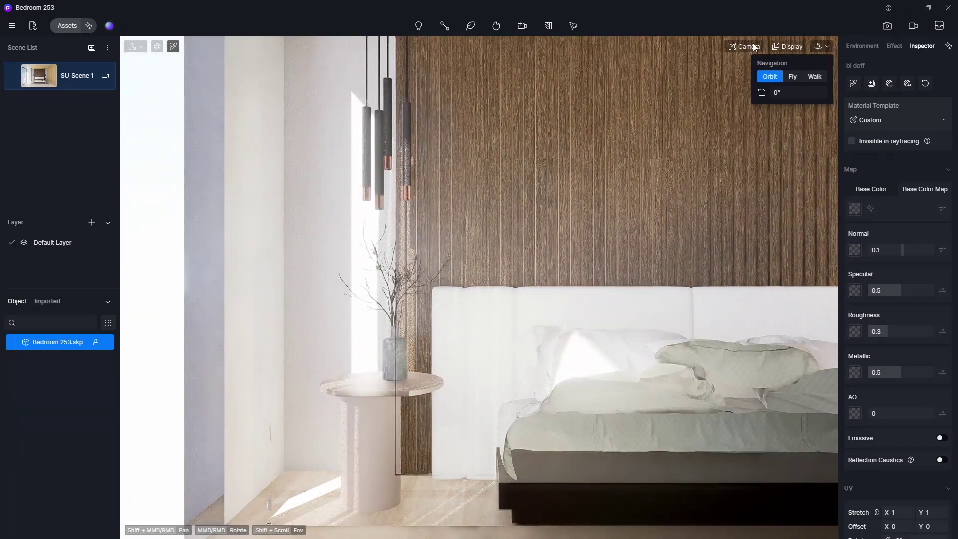
left_click(747, 47)
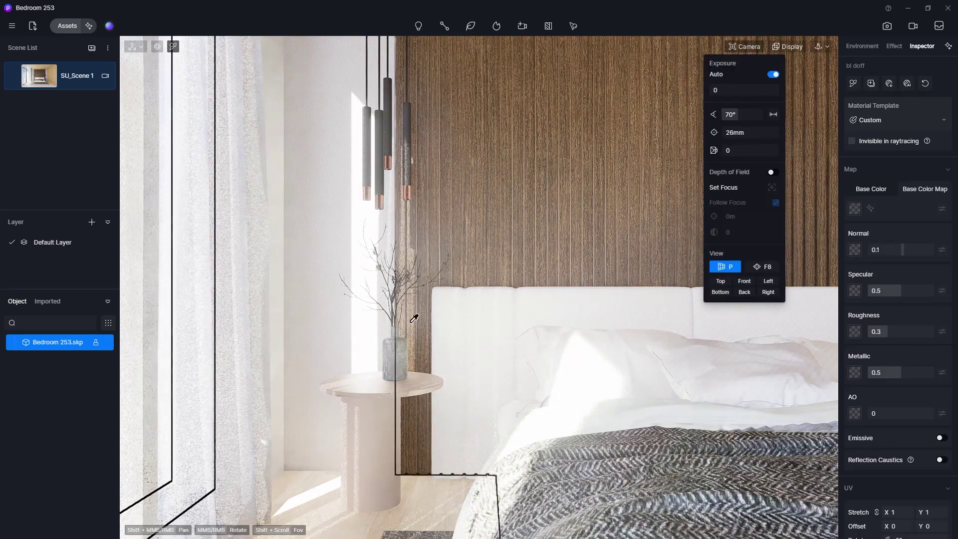
scroll(417, 381, "up", 3)
middle_click_drag(417, 381, 335, 444)
scroll(336, 444, "down", 3)
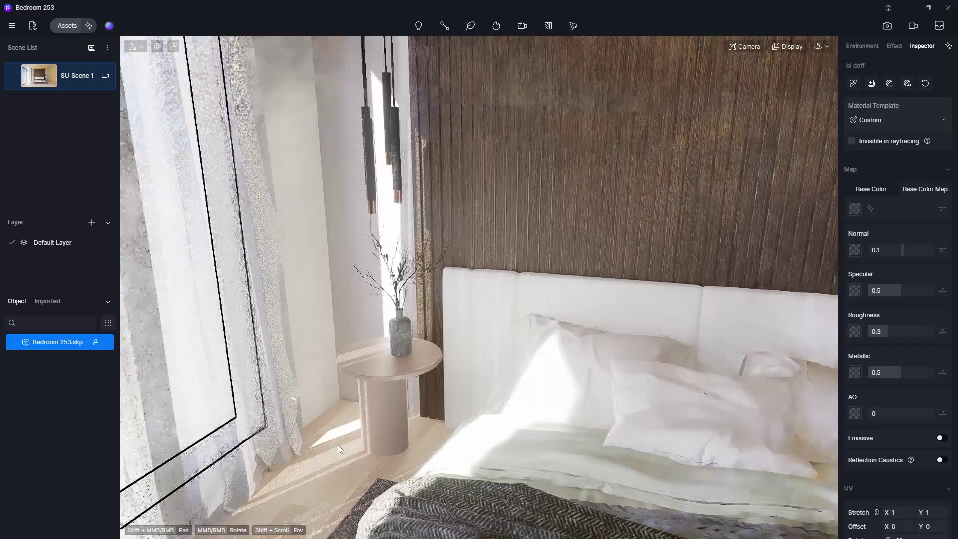
middle_click_drag(395, 216, 368, 258, "shift")
scroll(368, 258, "up", 5)
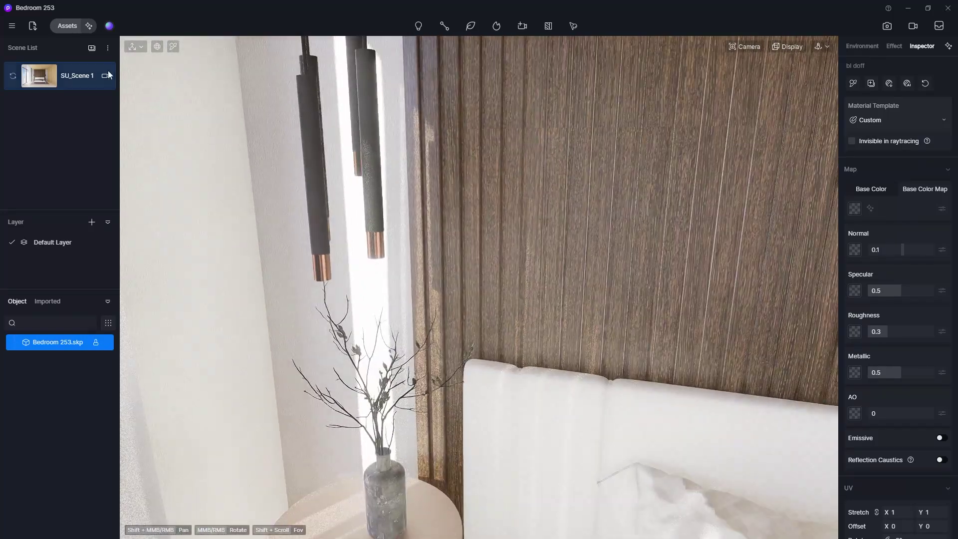
left_click(173, 46)
left_click(328, 266)
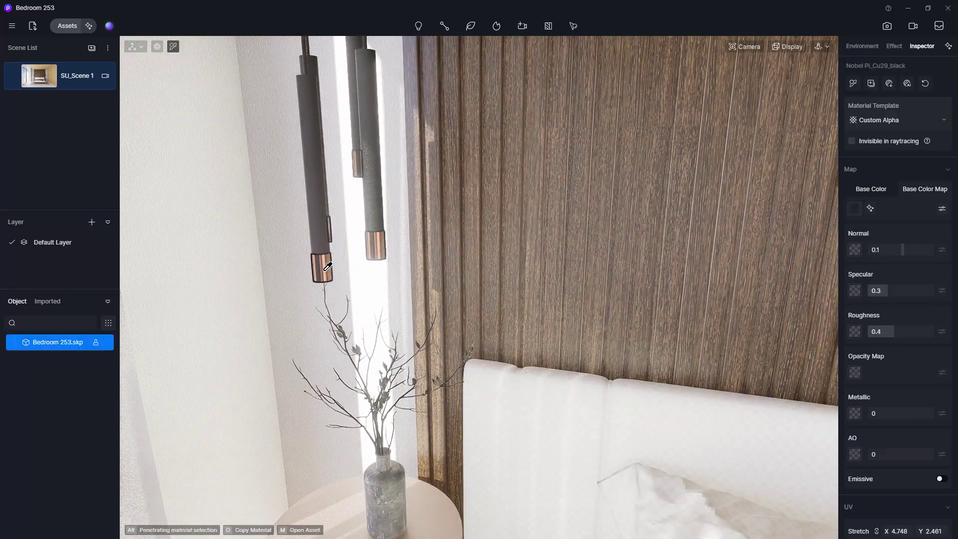
left_click(319, 222)
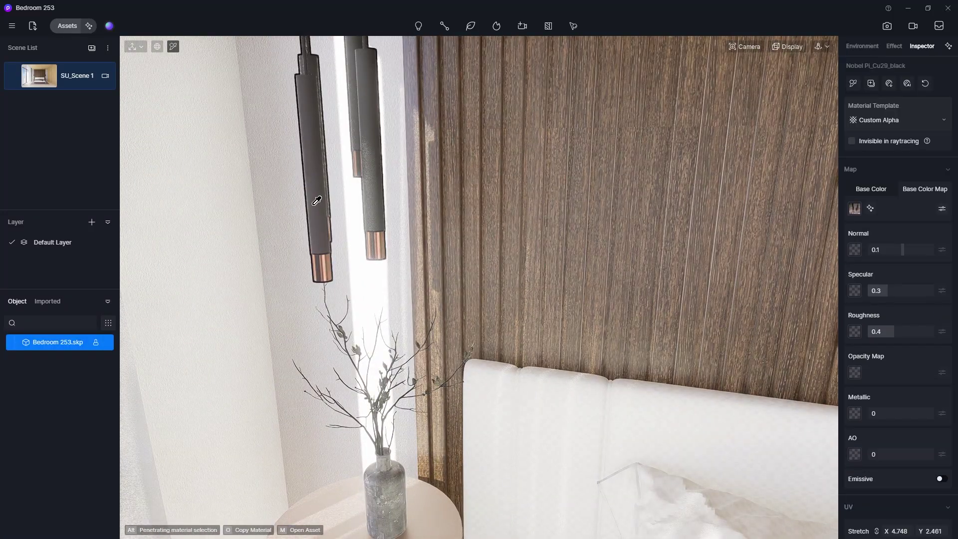
left_click(880, 192)
left_click(855, 209)
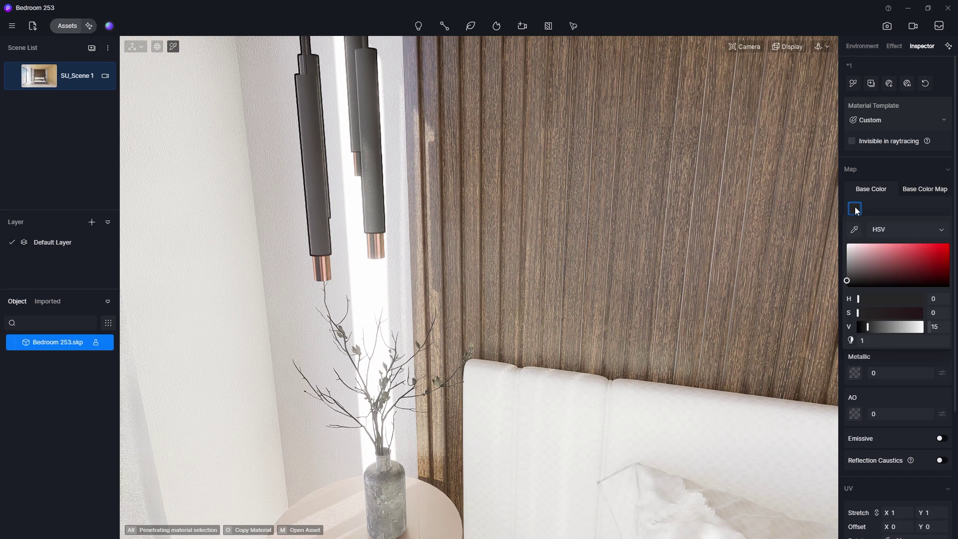
type("5")
key("Return")
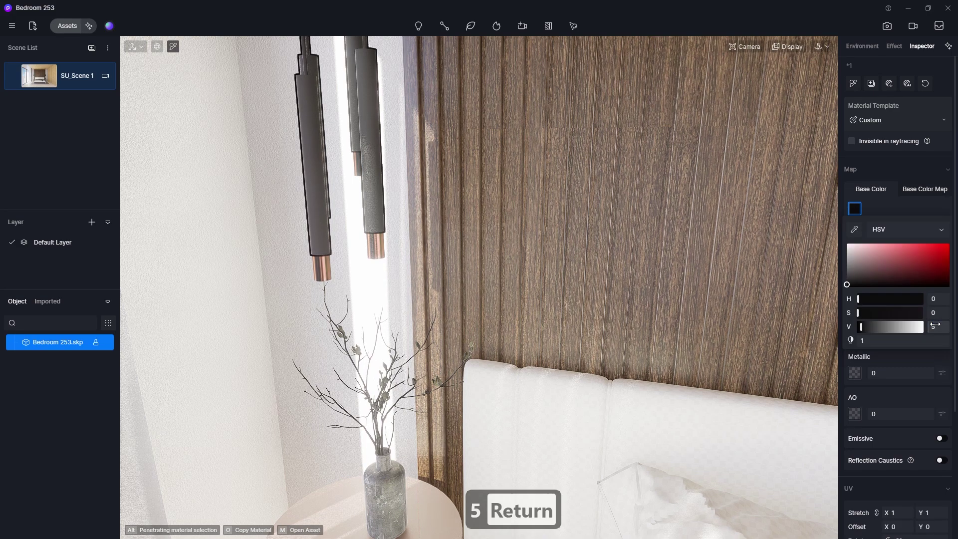
Set the pendant body material's specular to 0.5, roughness to 0.2 and metallic to 0.5.
left_click(912, 189)
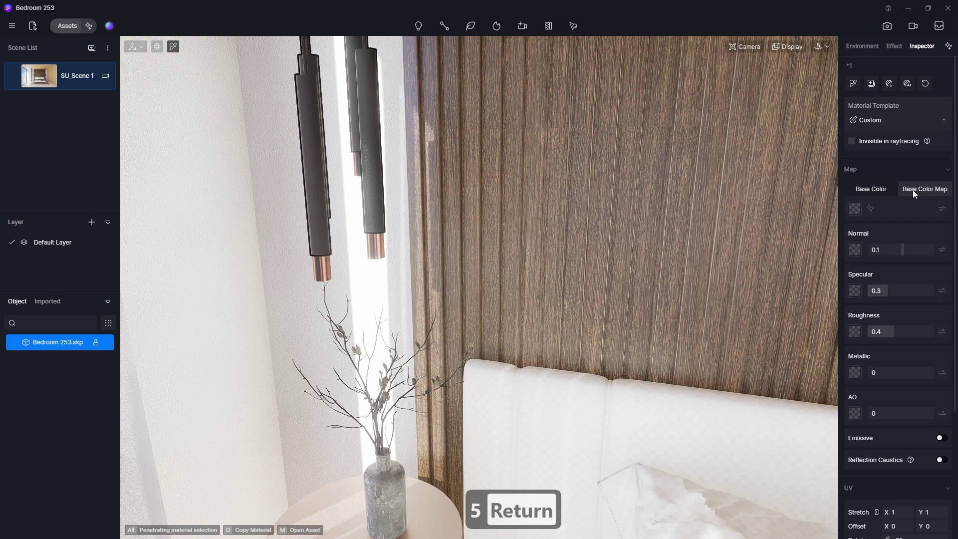
left_click(892, 290)
type("0.5")
key("Return")
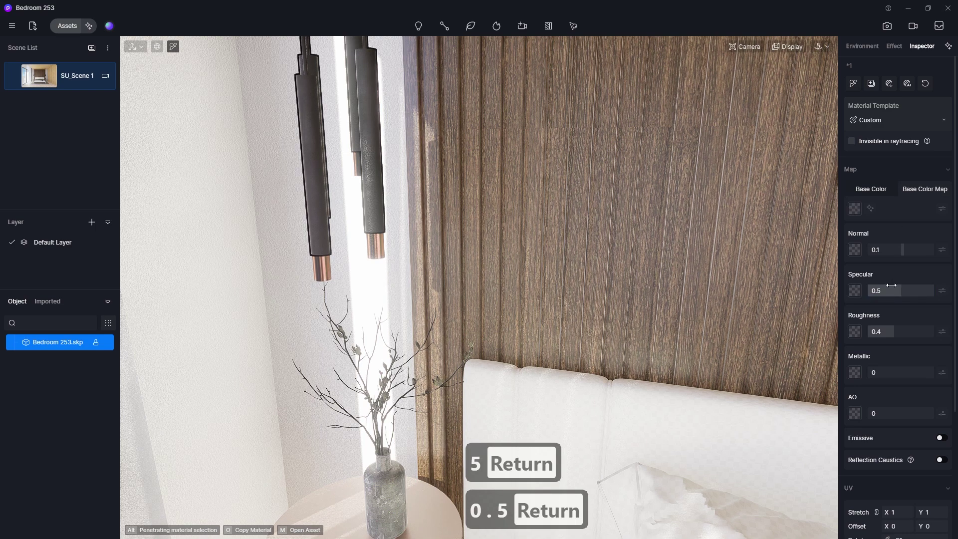
type("0.2")
key("Return")
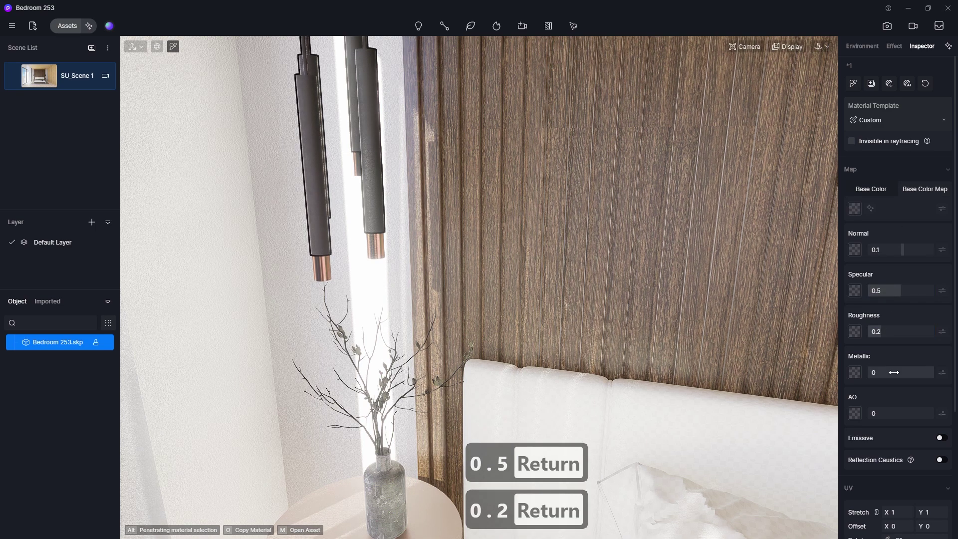
type("0.5")
key("Return")
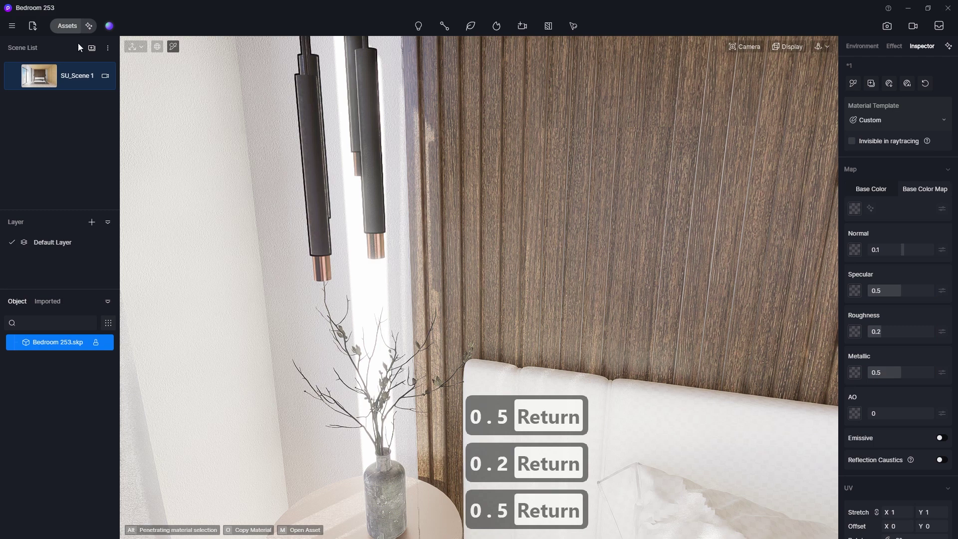
Browse the asset library's Metal category for brass, bronze and copper materials.
left_click(65, 26)
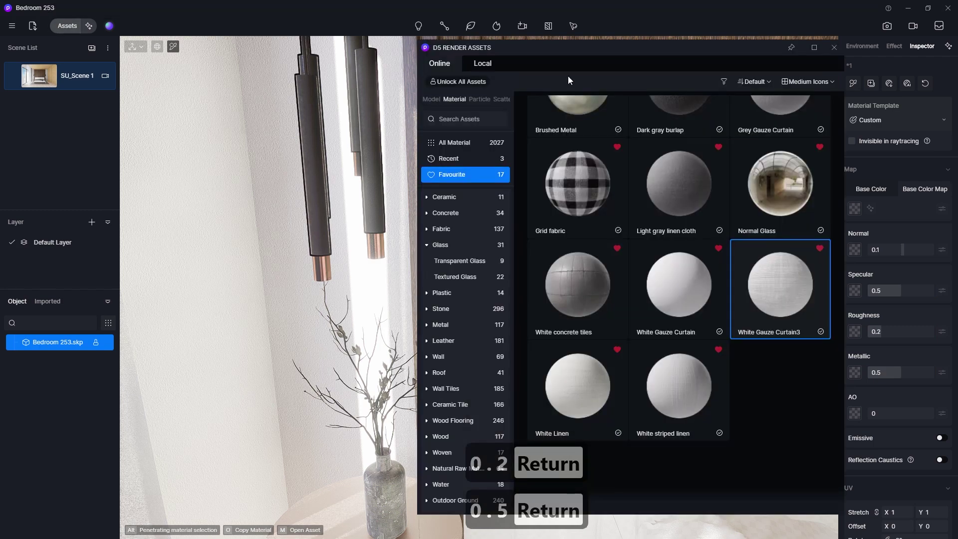
left_click(449, 327)
scroll(705, 214, "down", 10)
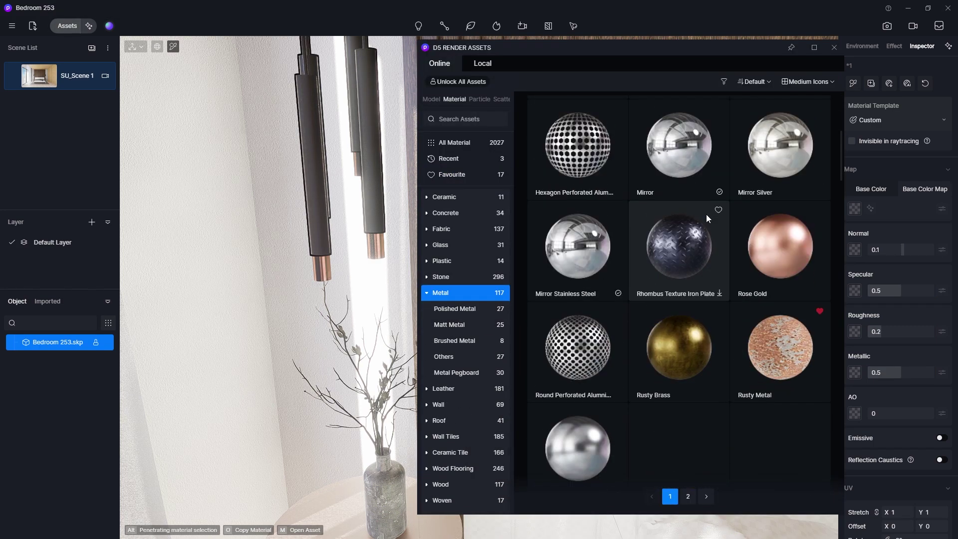
scroll(706, 214, "down", 5)
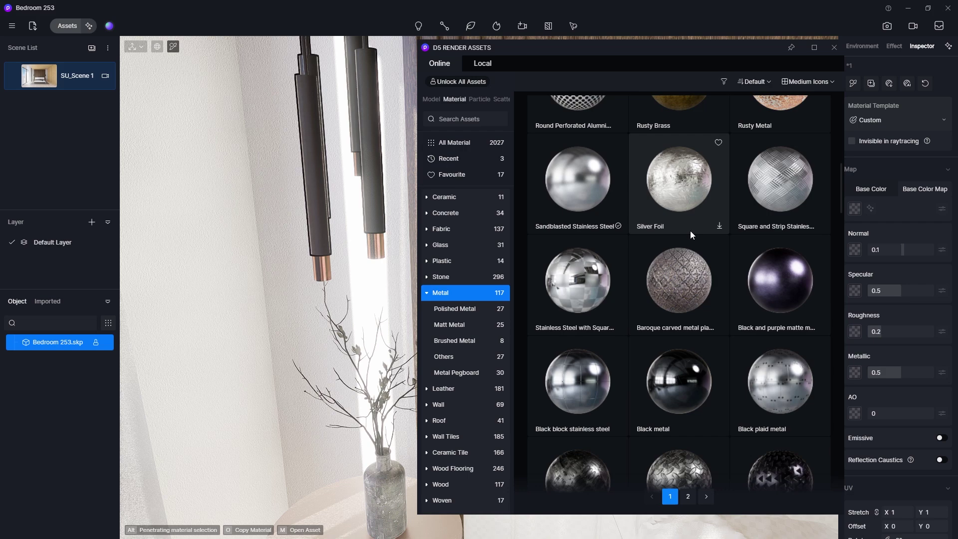
scroll(690, 231, "down", 11)
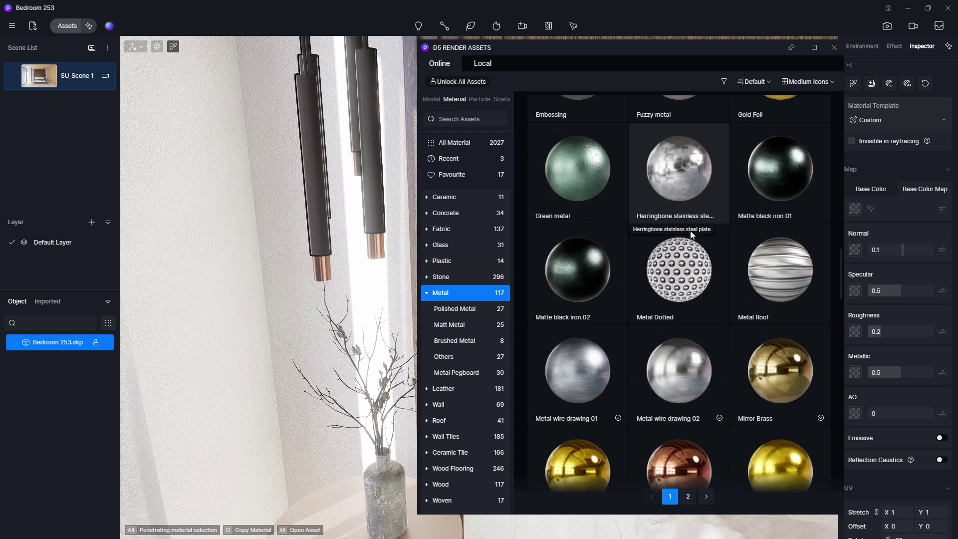
scroll(690, 230, "down", 2)
scroll(625, 241, "down", 2)
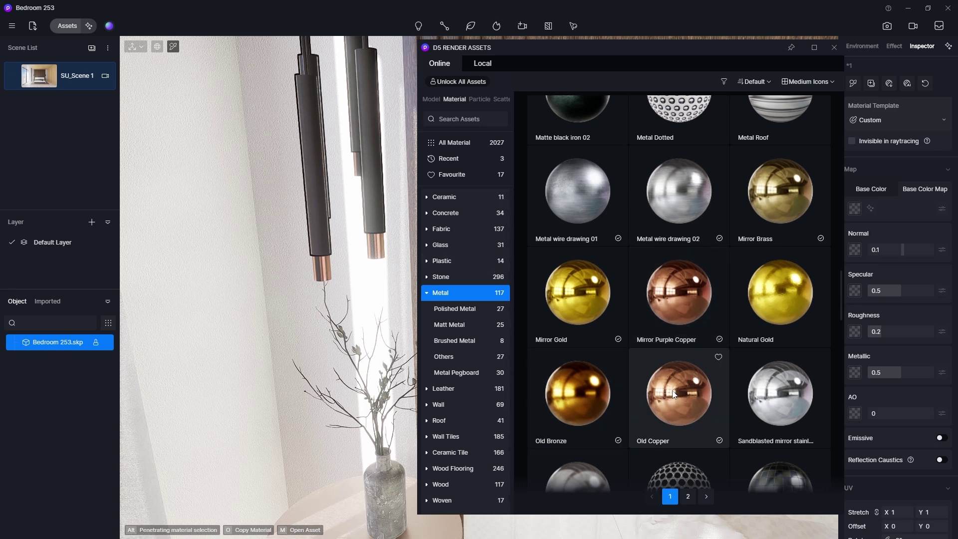
Try Old Bronze, Mirror Brass, Mirror Purple Copper, Old Copper and Mirror Gold in turn on the pendant lamps' metal tips.
left_click_drag(573, 394, 328, 264)
left_click_drag(383, 276, 383, 276)
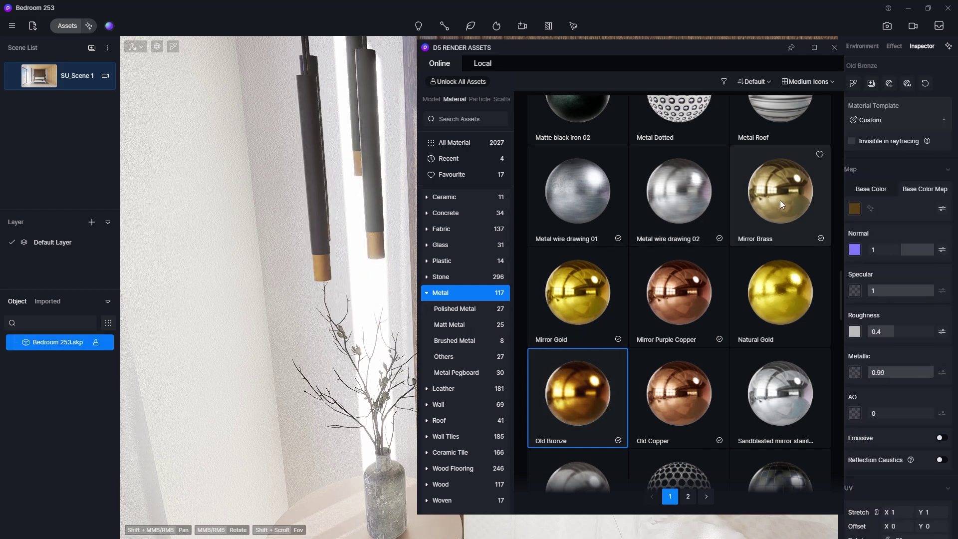
left_click_drag(780, 200, 327, 268)
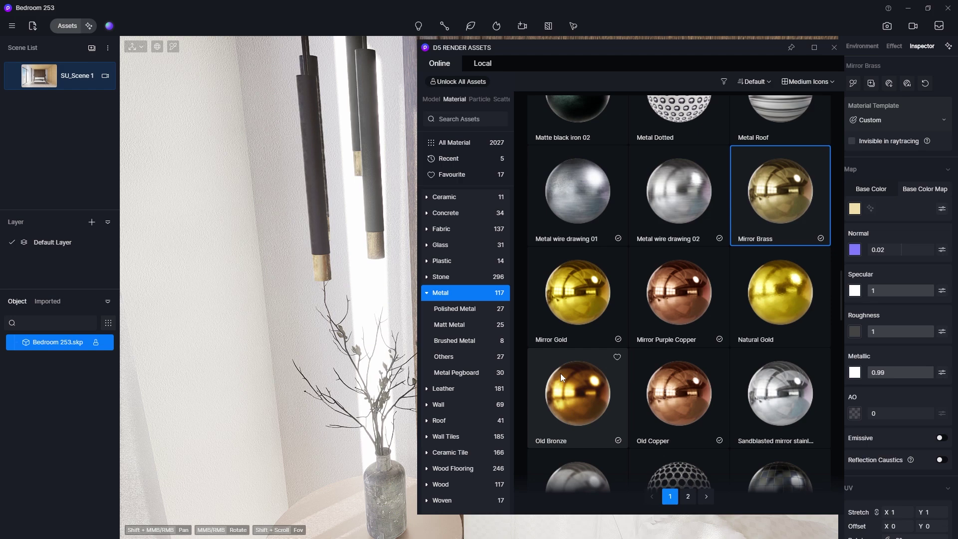
left_click_drag(686, 329, 348, 286)
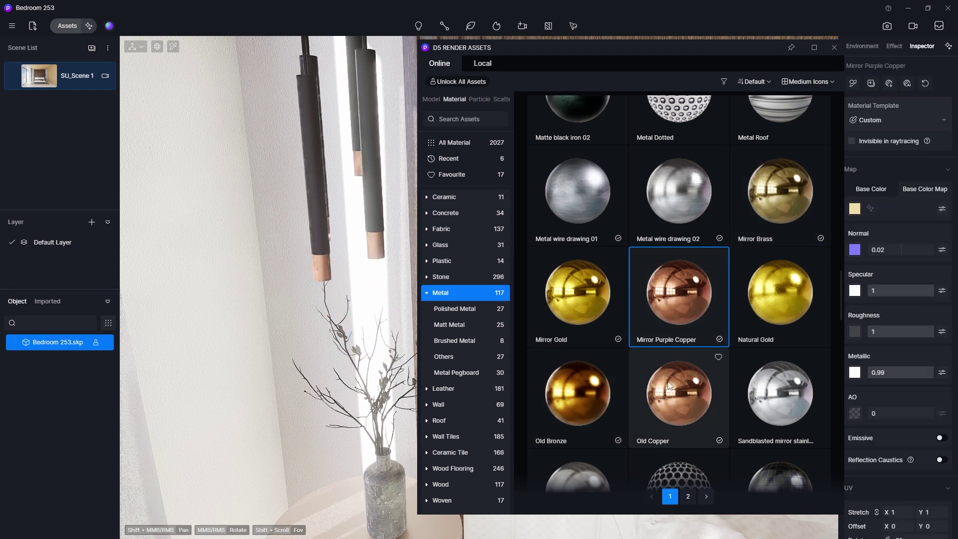
left_click_drag(679, 394, 328, 267)
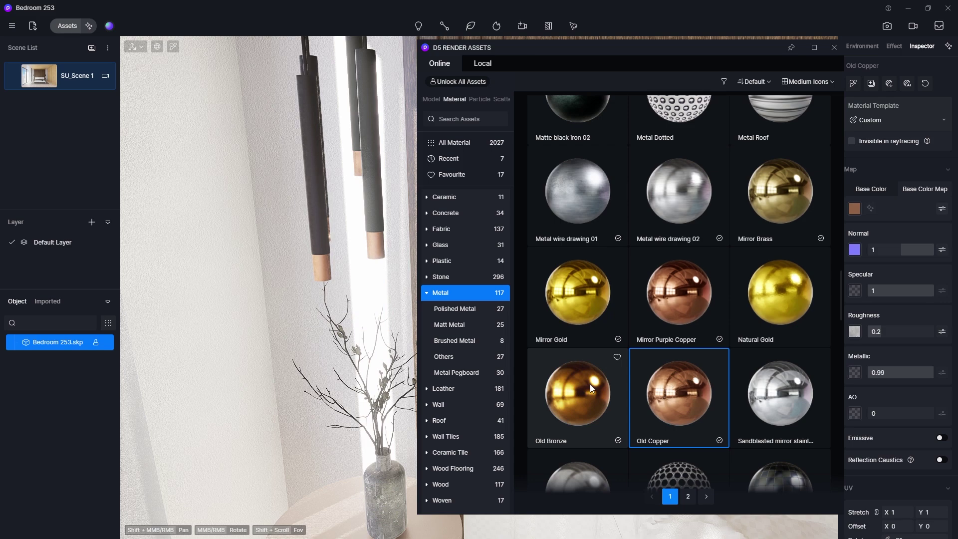
left_click_drag(564, 313, 324, 265)
left_click(327, 266)
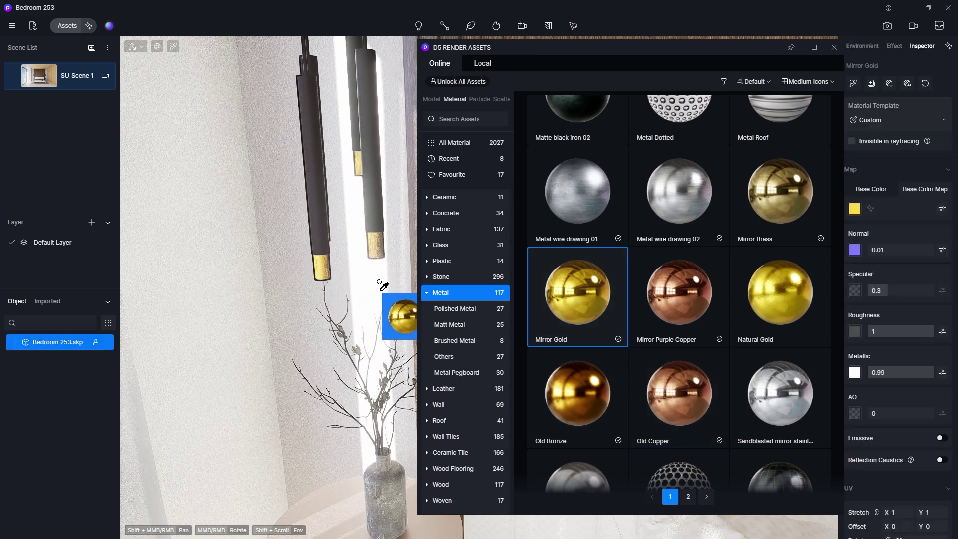
Apply the Mirror Brass material to the pendant lamps' metal tips.
left_click(780, 194)
left_click(324, 268)
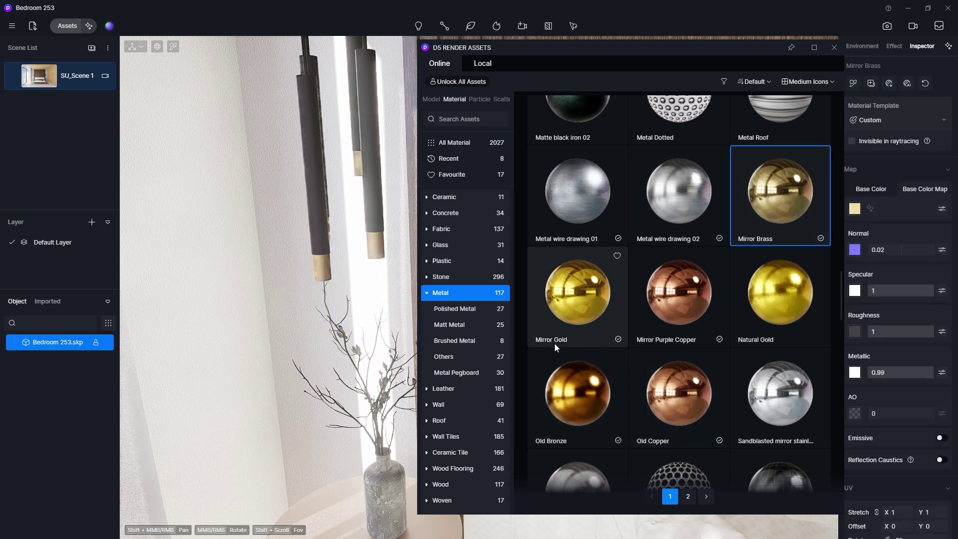
key("Escape")
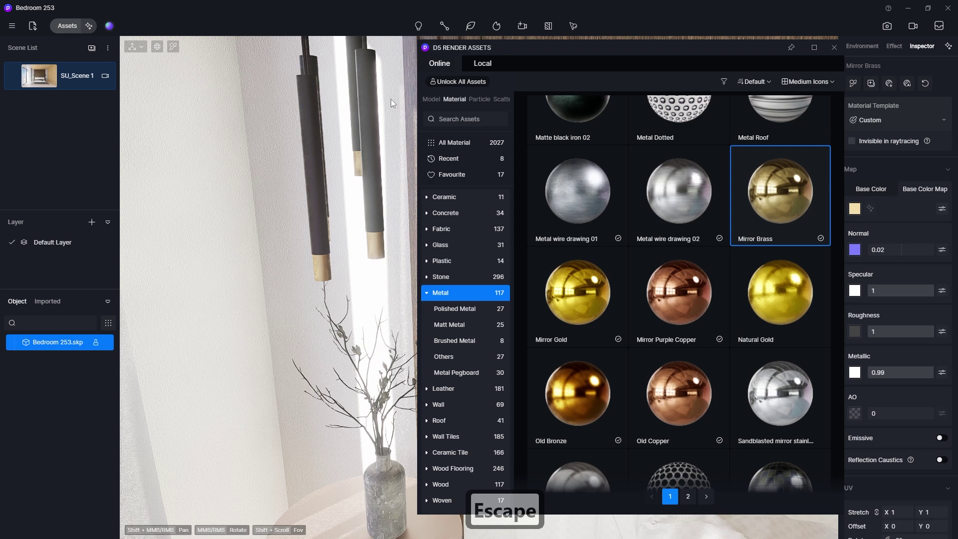
Apply the Old Copper material to the round bedside table beneath the vase.
scroll(391, 99, "down", 3)
middle_click_drag(281, 334, 292, 227)
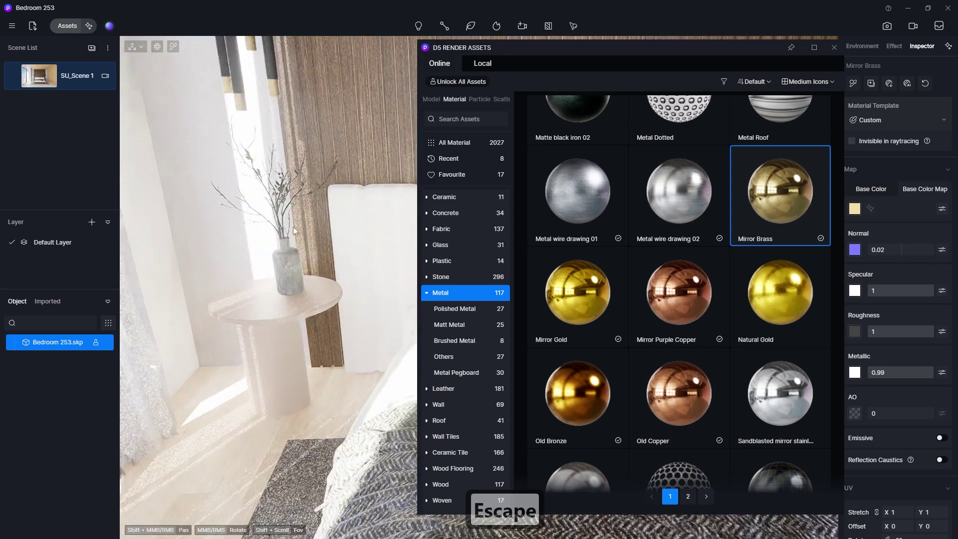
left_click(675, 308)
left_click(678, 397)
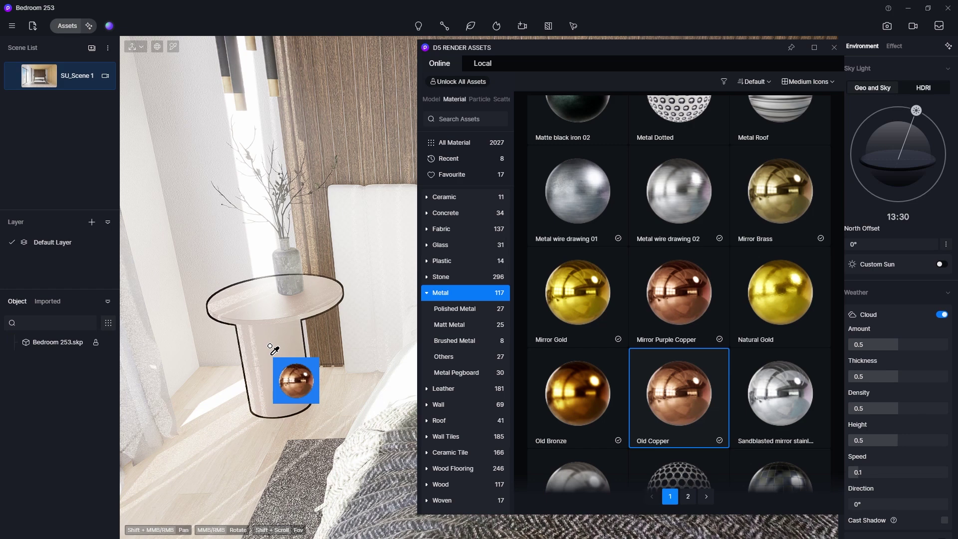
left_click(274, 360)
key("Escape")
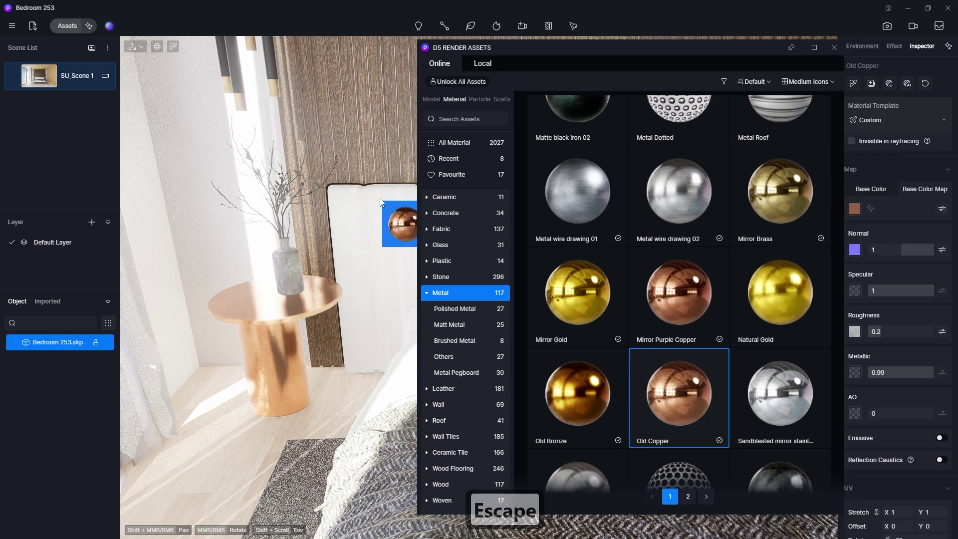
Try the Mirror Purple Copper material on the round bedside table beneath the vase and compare it with Old Copper.
left_click(678, 297)
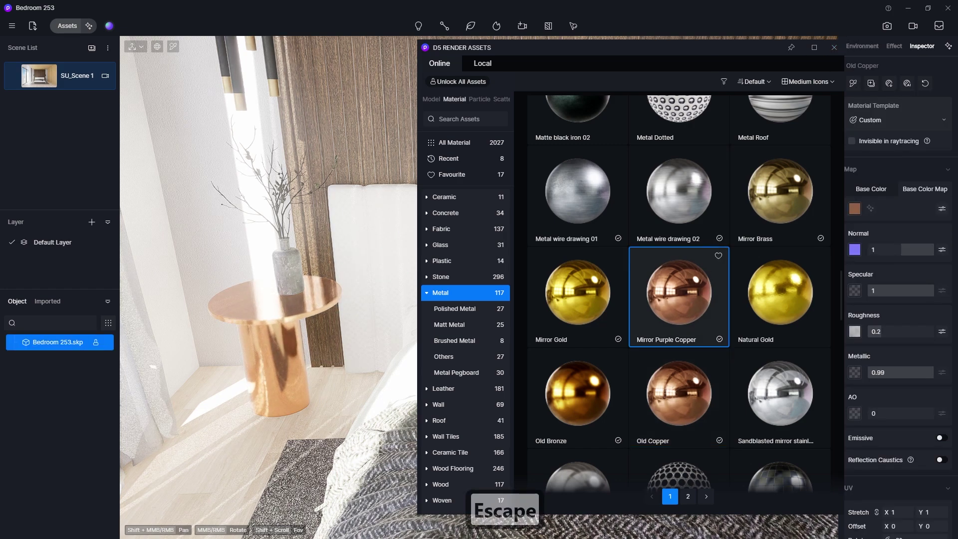
left_click(282, 358)
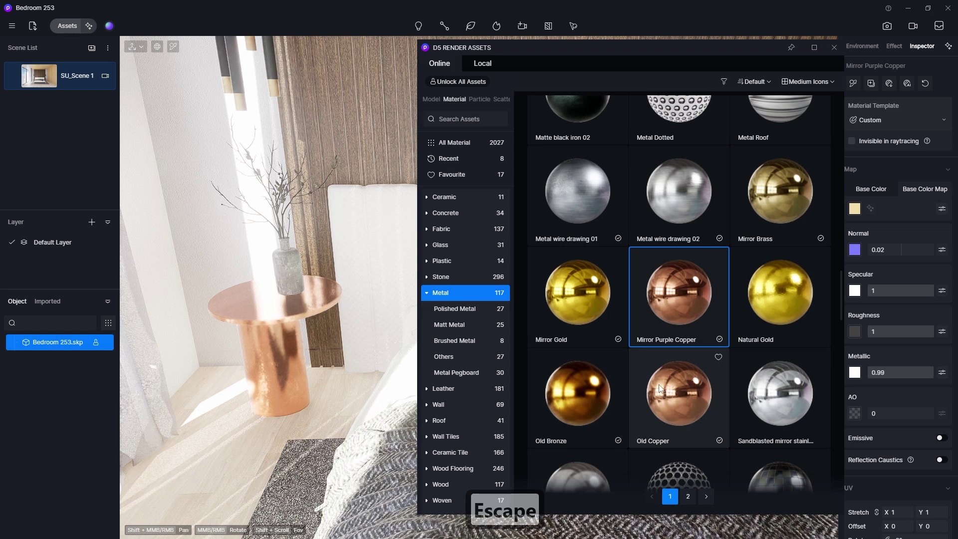
left_click(671, 402)
left_click(302, 403)
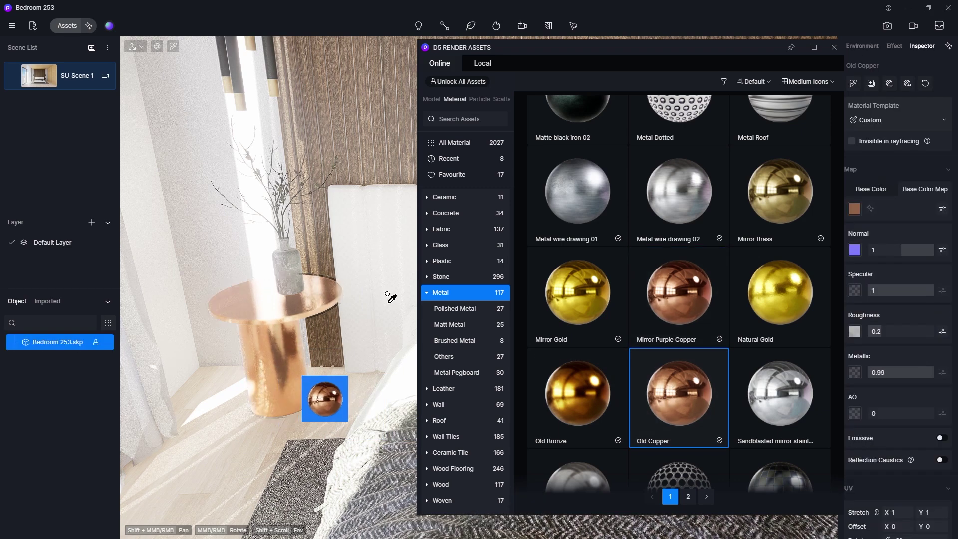
Apply the Mirror Purple Copper material to the round bedside table beneath the vase.
left_click(678, 296)
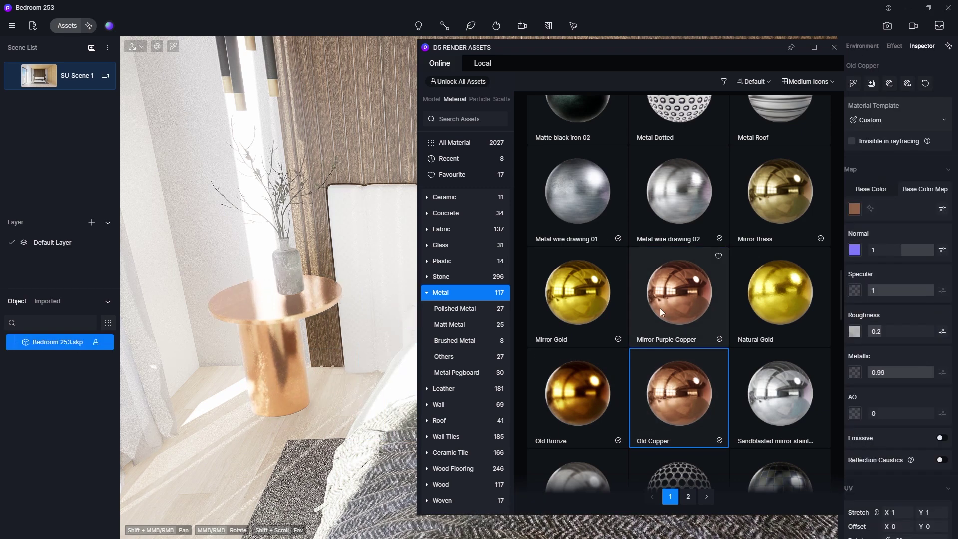
left_click(274, 372)
key("Escape")
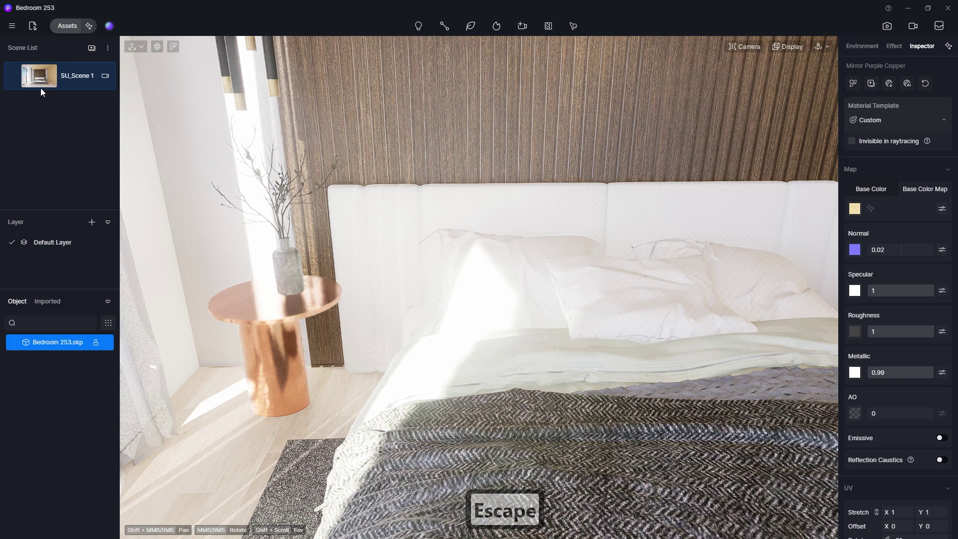
key("Escape")
Pick the vase material on the bedside table and set its normal to 0, specular to 0.5 and roughness to 0.2.
left_click(174, 45)
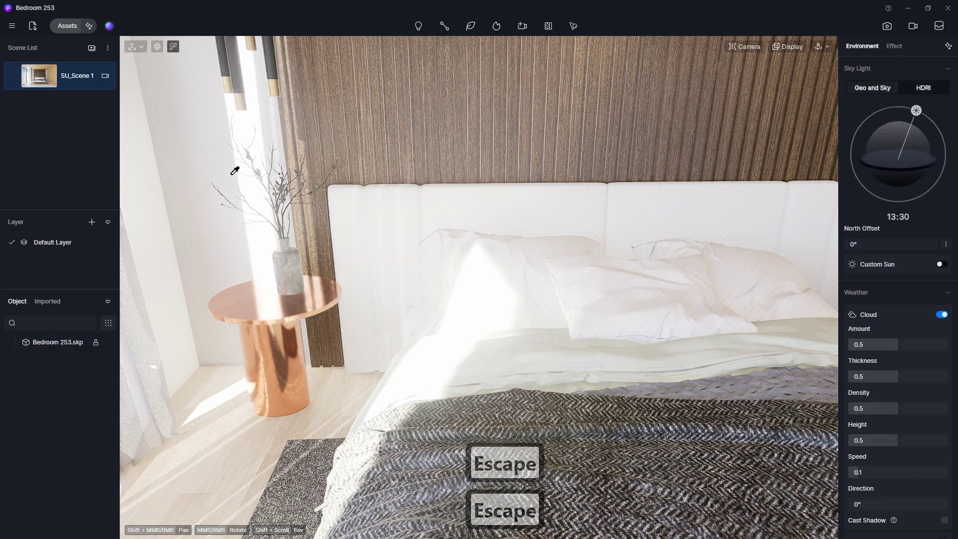
left_click(293, 282)
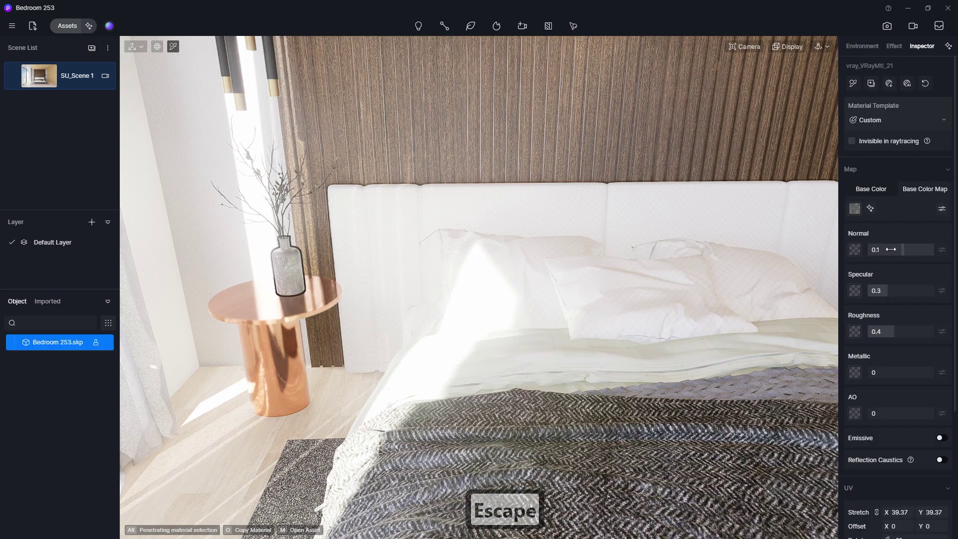
type("0")
key("Return")
left_click(896, 290)
type("0.5")
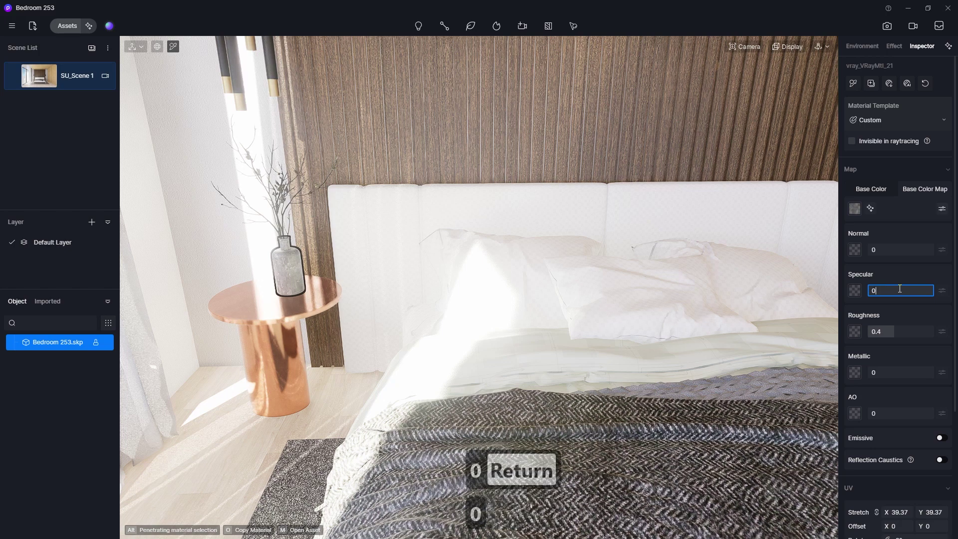
key("Return")
type("0.2")
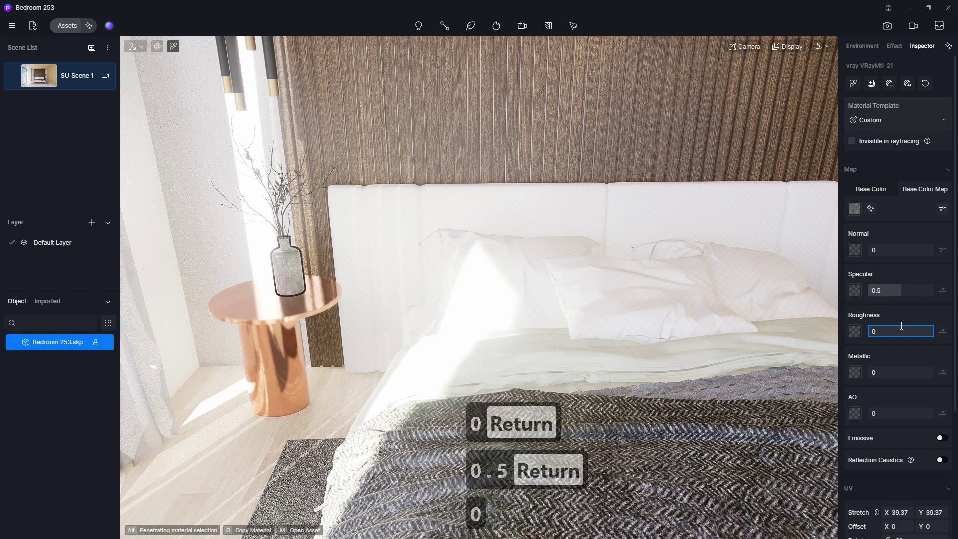
key("Return")
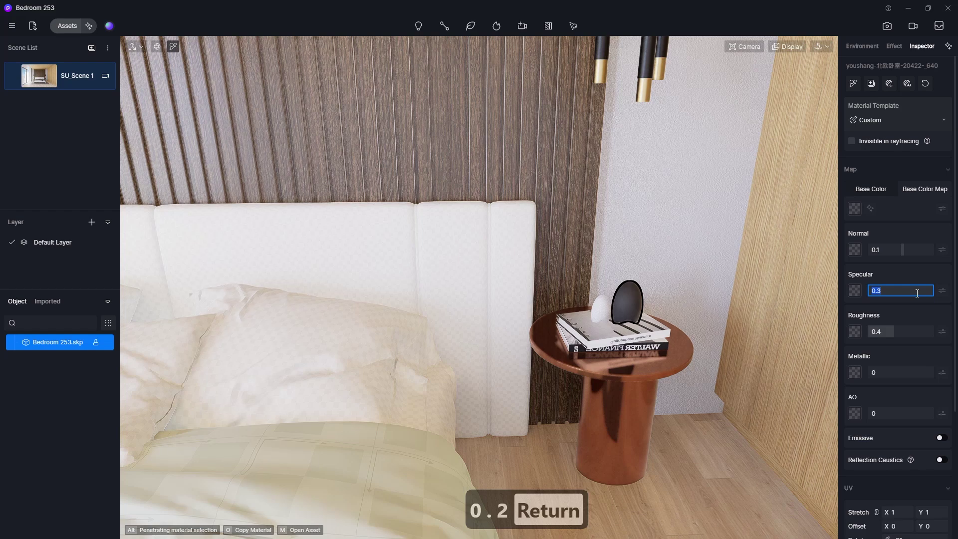
Set the specular to 0.5 and roughness to 0.2 for the dark egg-shaped ornament on the books.
type("0.5")
key("Return")
left_click(905, 328)
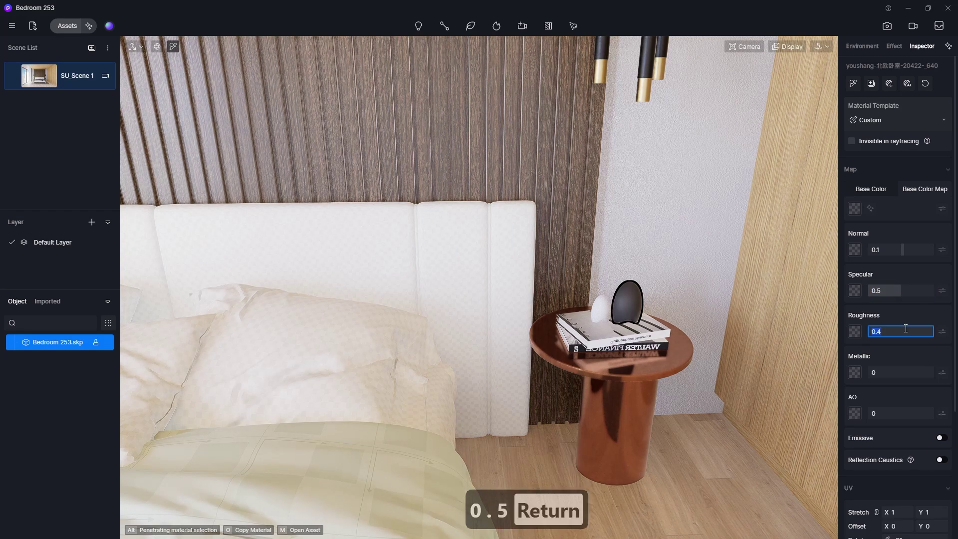
type("0.2")
key("Return")
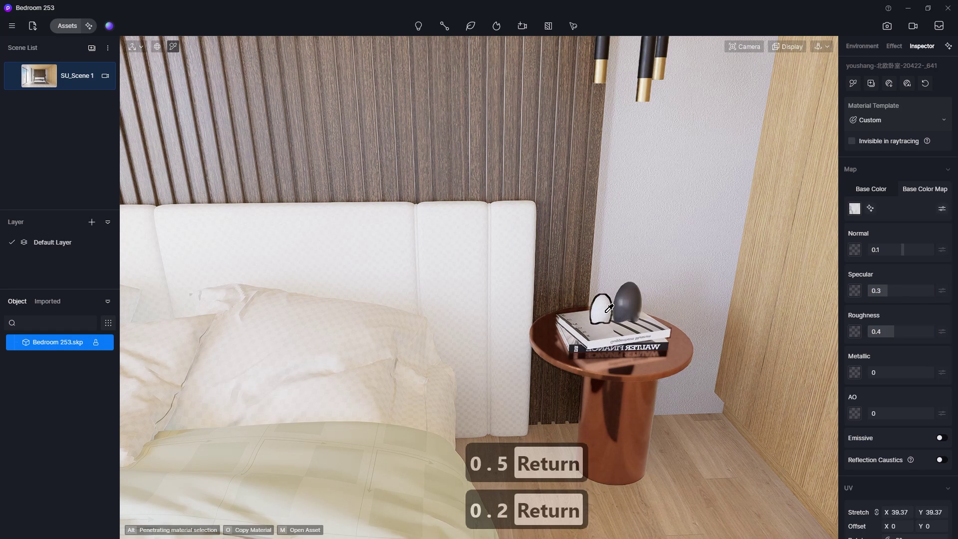
Set the specular to 0.5 and roughness to 0.2 for the white egg-shaped ornament on the books.
left_click(889, 292)
type("0.5")
key("Return")
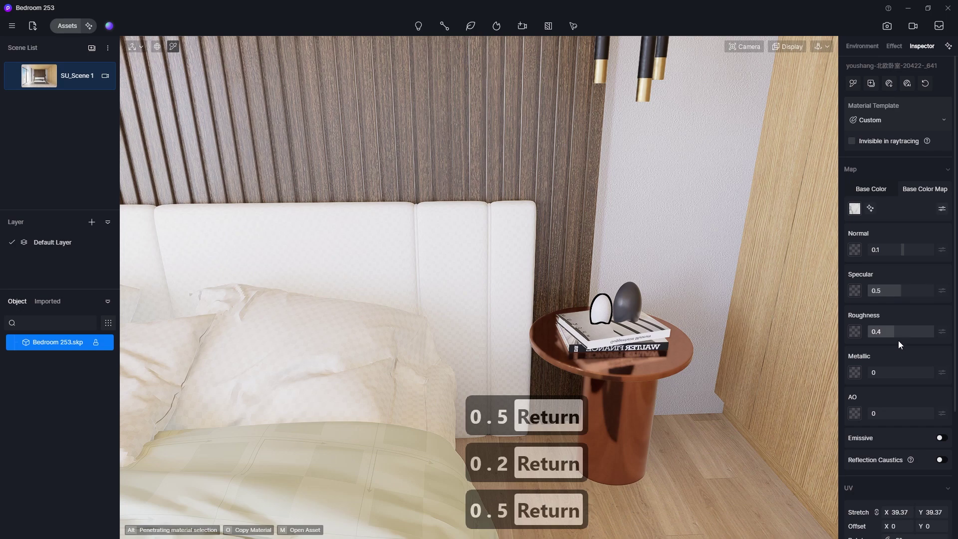
left_click(898, 331)
type("0.2")
key("Return")
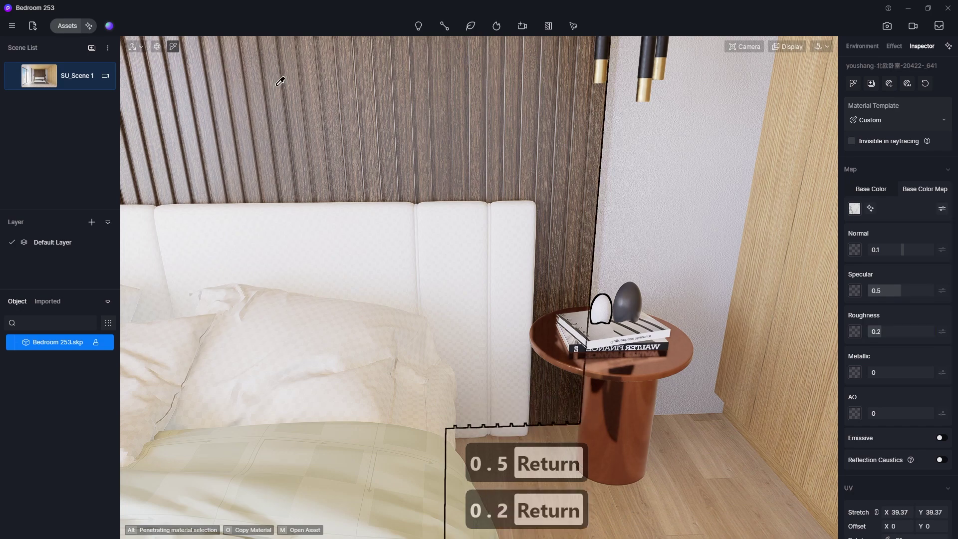
Return to the SU_Scene 1 view and examine the bed and the rug beneath it up close.
left_click(42, 77)
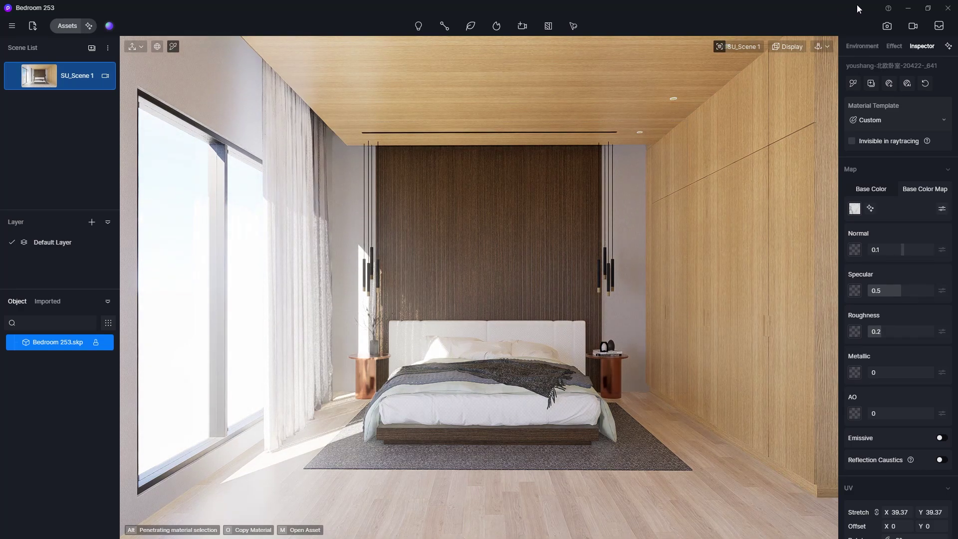
scroll(489, 355, "up", 5)
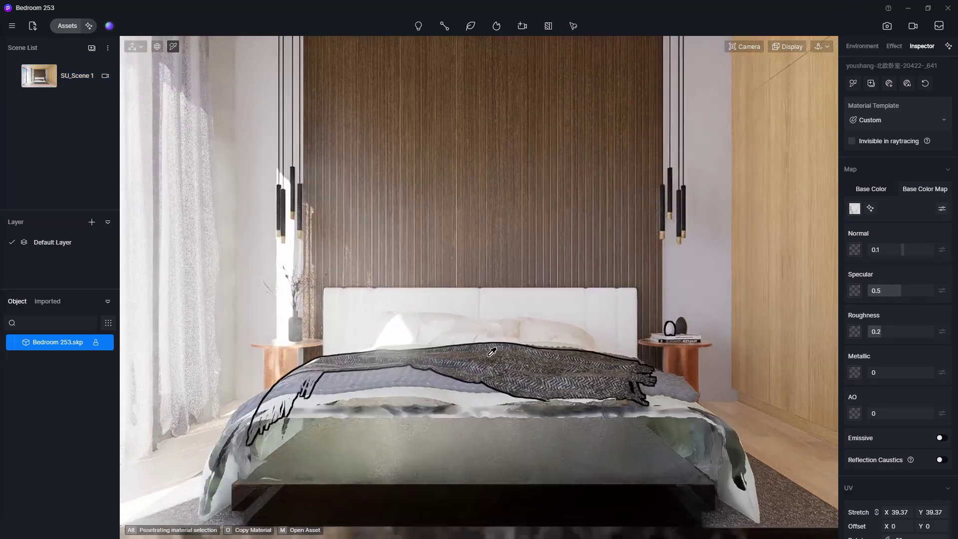
scroll(491, 352, "down", 5)
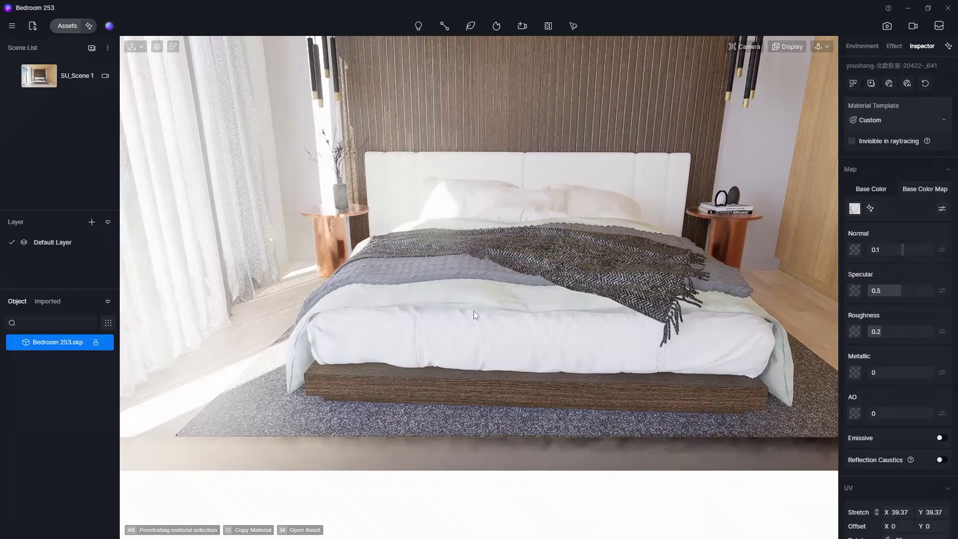
left_click(756, 48)
left_click_drag(695, 153, 682, 153)
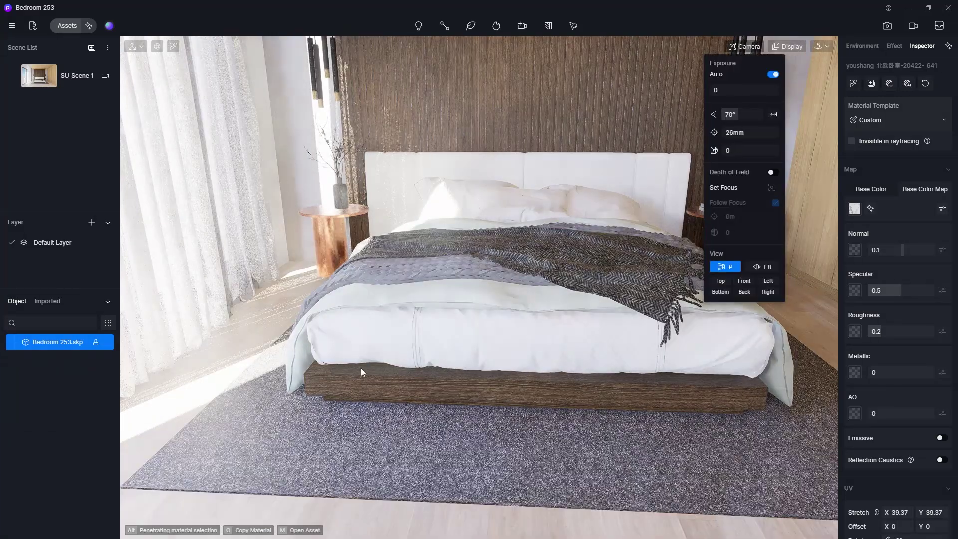
right_click_drag(307, 398, 334, 389)
middle_click_drag(334, 389, 281, 309)
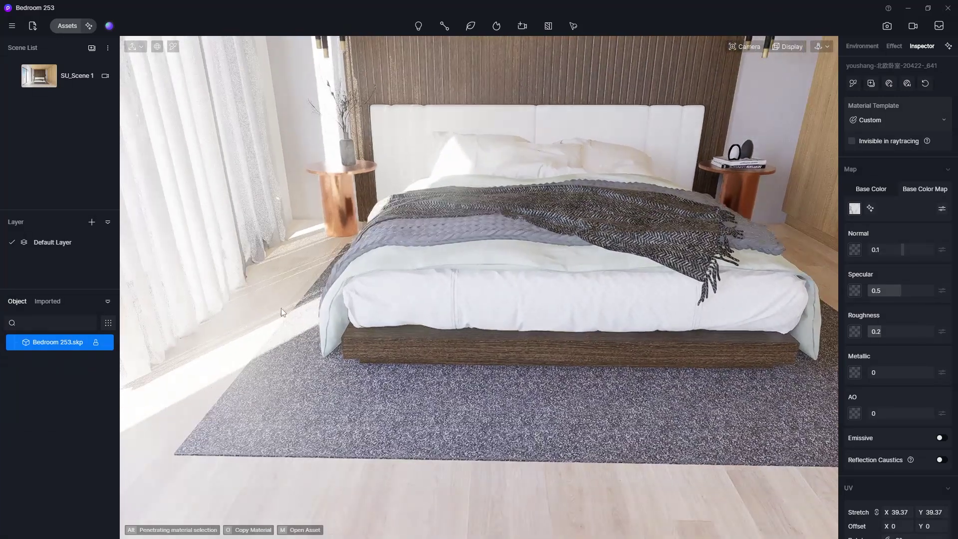
Apply the Grey Striped Rug material from the asset library's Fabric category to the rug under the bed.
left_click(57, 26)
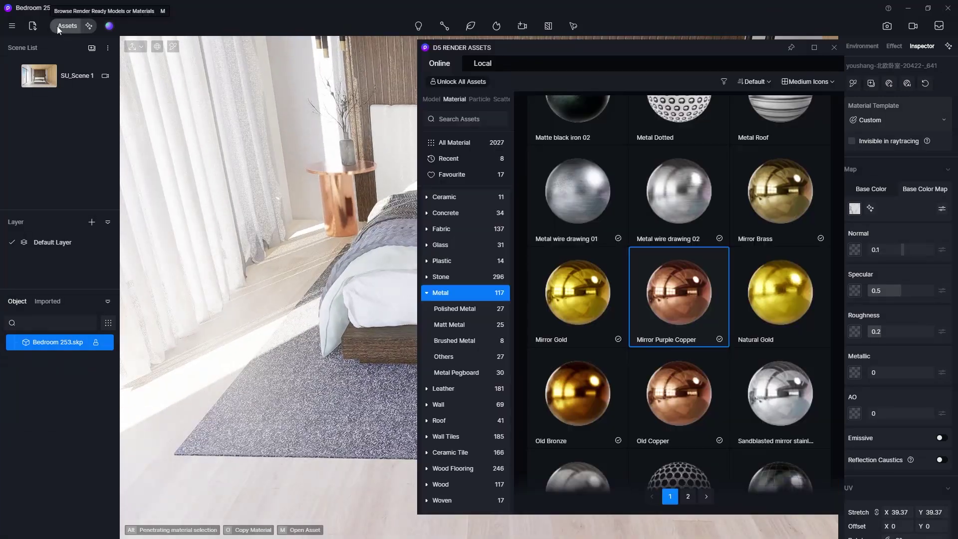
left_click(452, 228)
left_click_drag(684, 47, 269, 34)
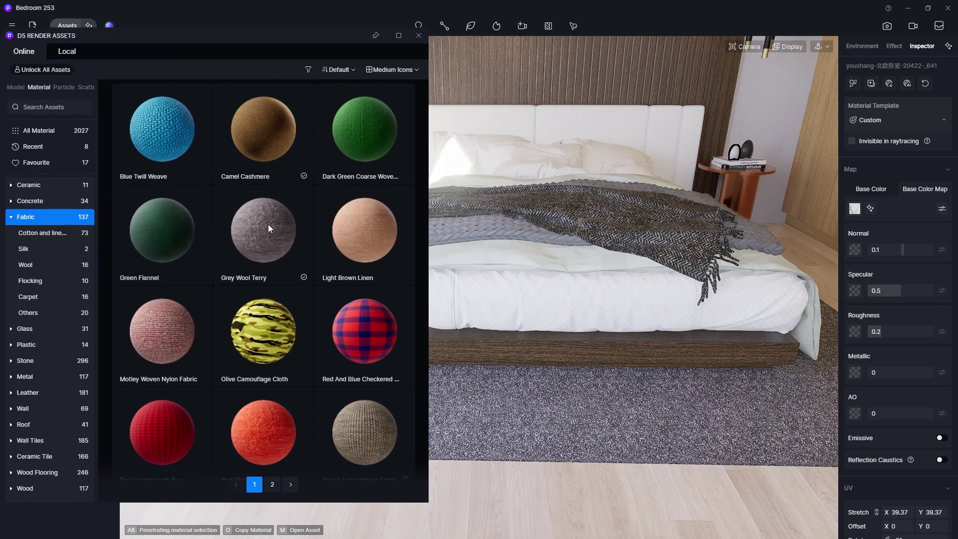
scroll(266, 249, "down", 9)
scroll(265, 285, "down", 3)
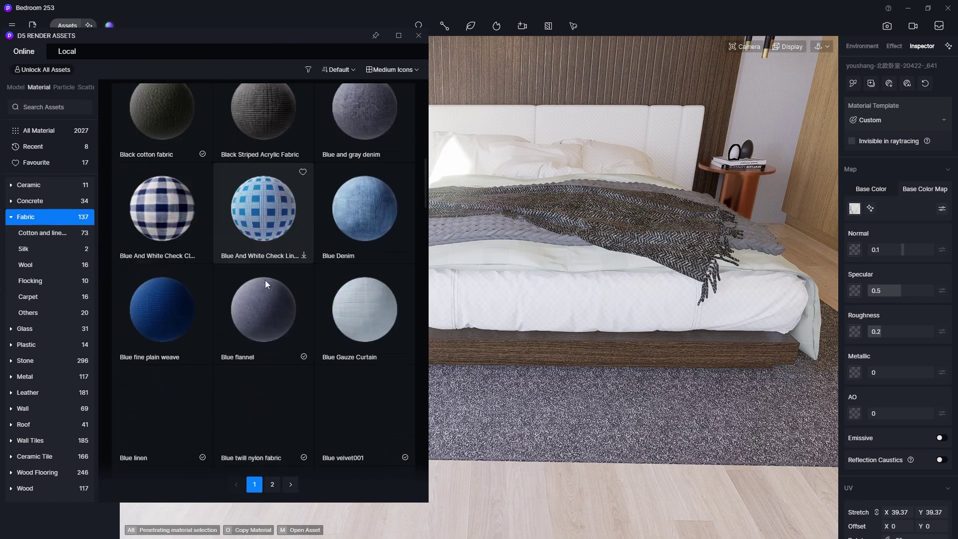
scroll(265, 280, "down", 15)
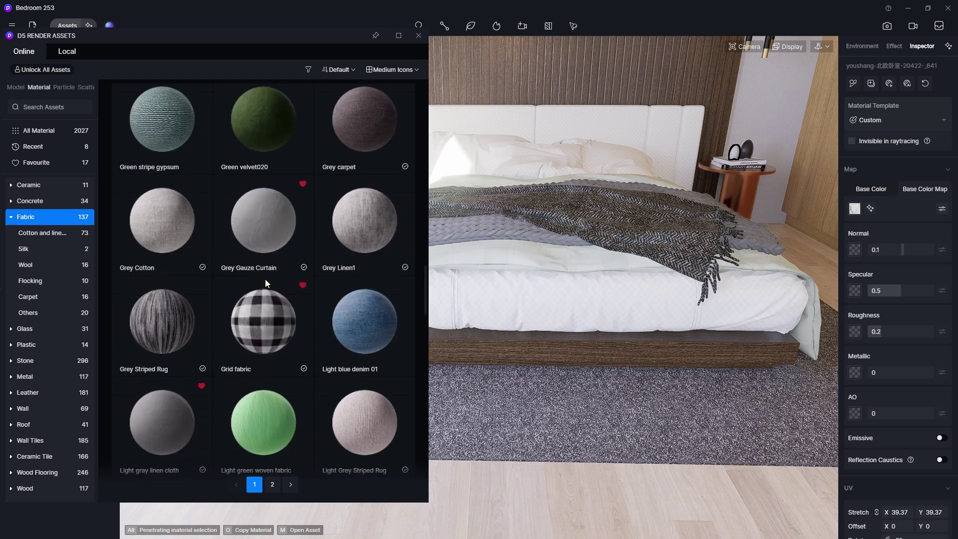
left_click_drag(160, 324, 560, 400)
left_click(418, 36)
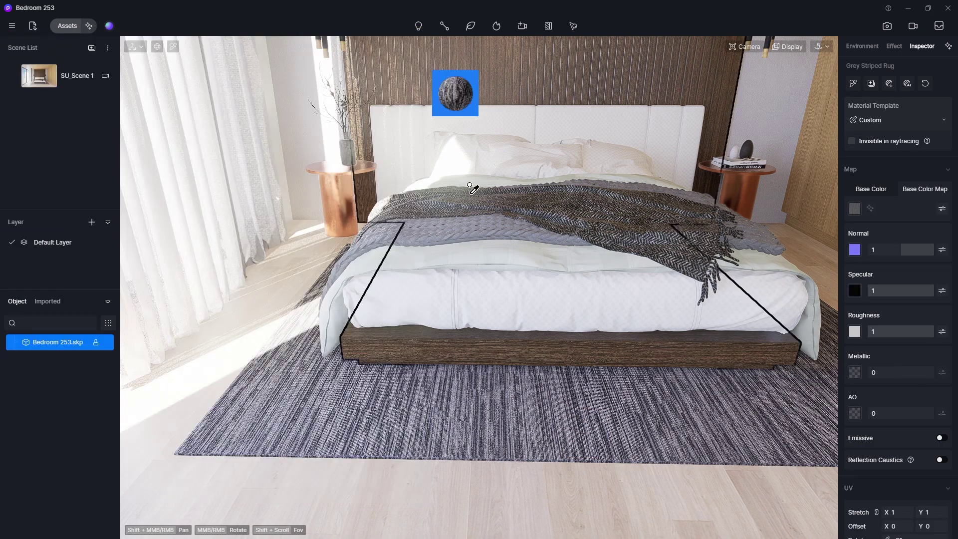
key("Escape")
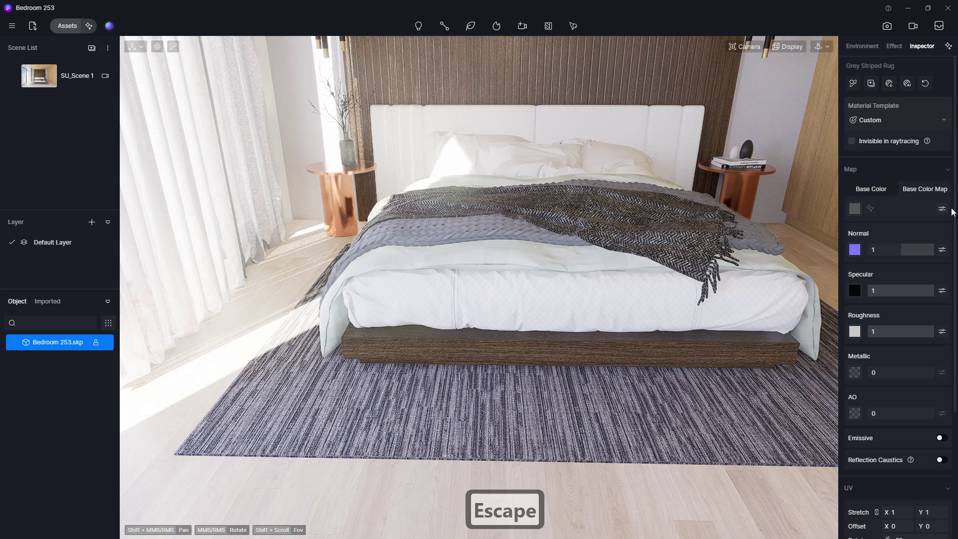
Try UV stretch values of 0.5, 0.8 and 1 in turn on the rug material.
left_click_drag(952, 211, 931, 341)
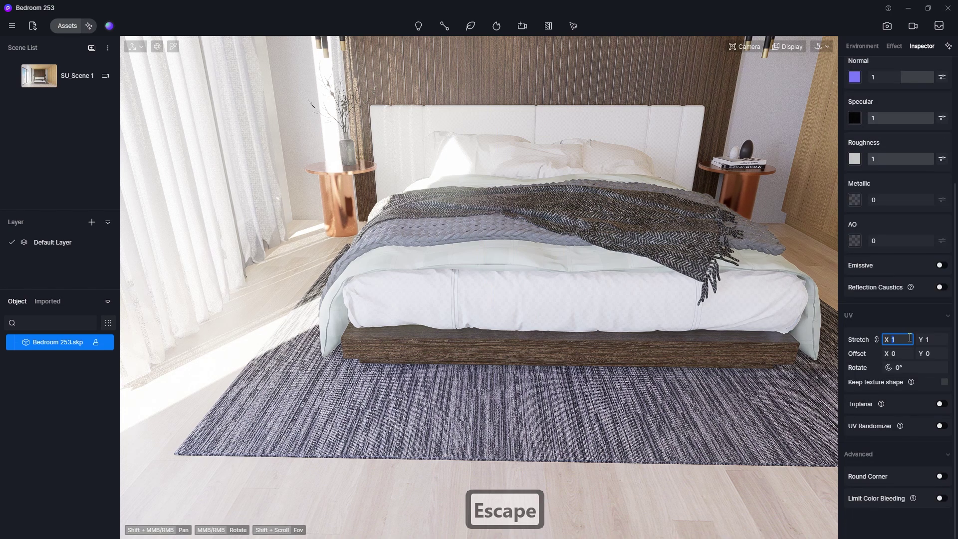
type("0.5")
key("Return")
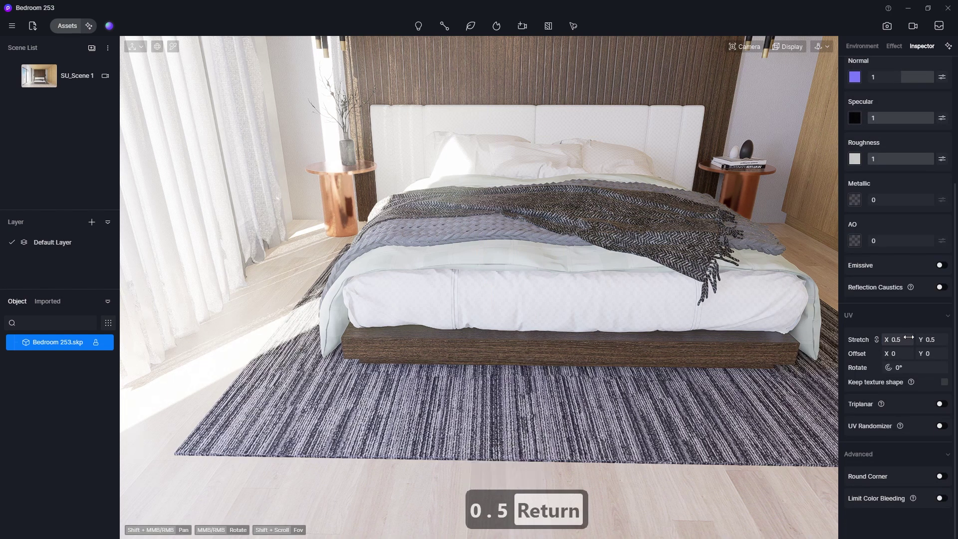
type("0.8")
key("Return")
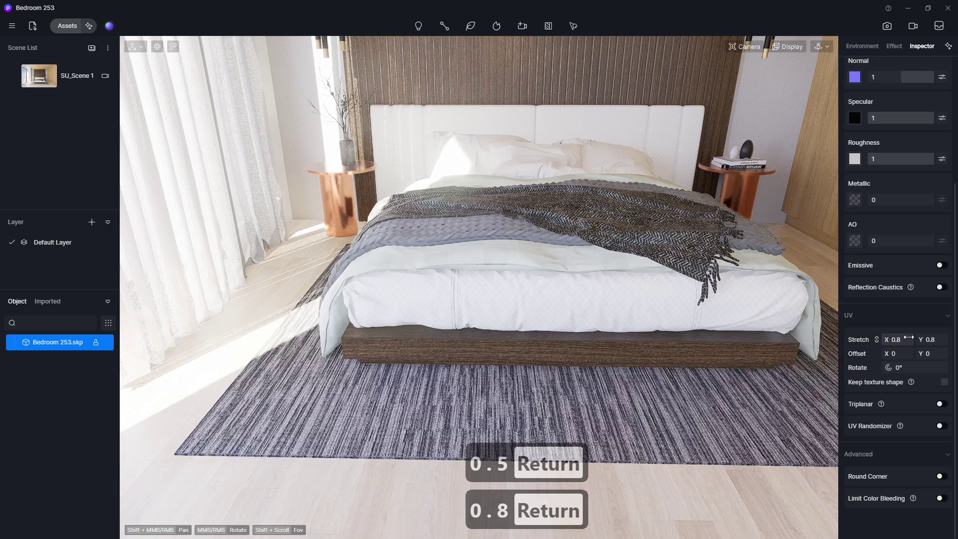
right_click_drag(311, 359, 502, 304)
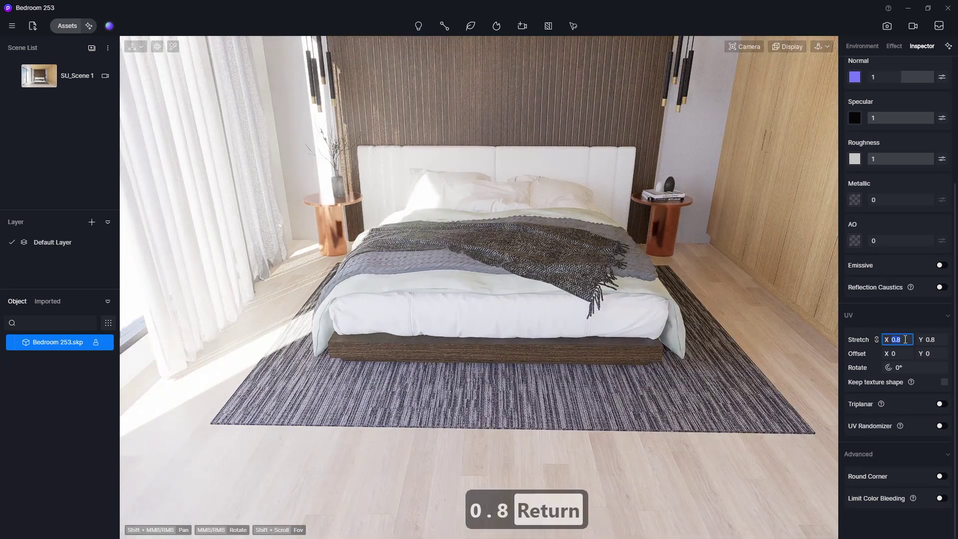
type("1")
key("Return")
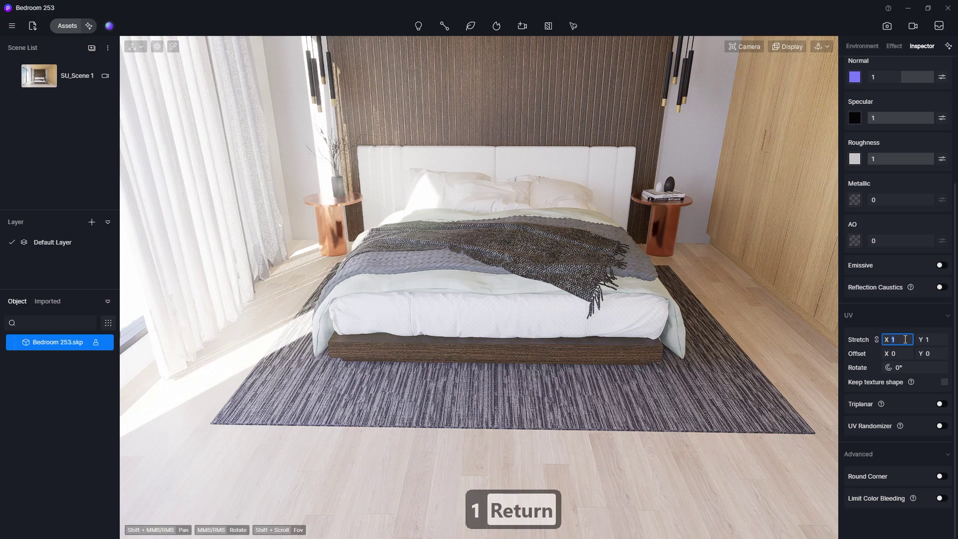
Set the rug material's UV stretch to 0.5 and check the stripes from the SU_Scene 1 view and closer up.
type("0.5")
key("Return")
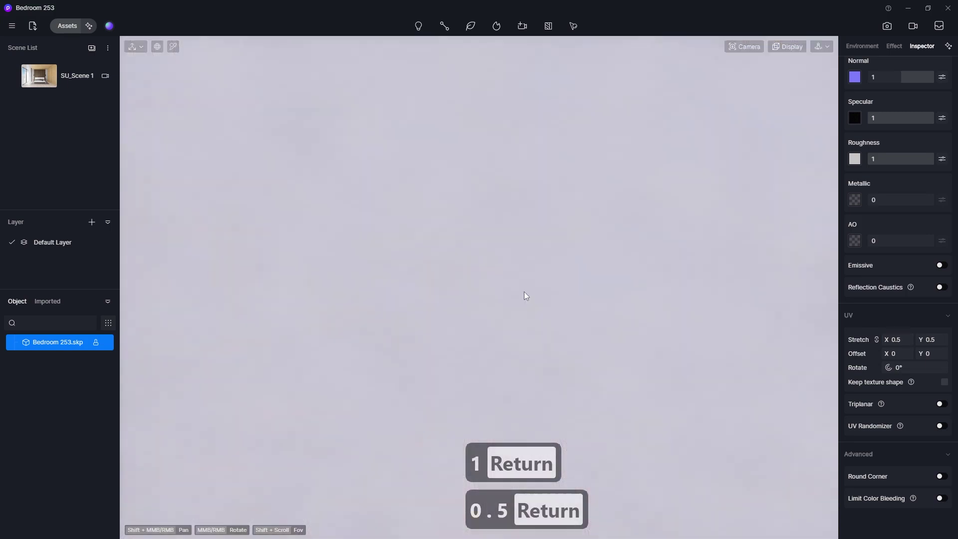
left_click(34, 79)
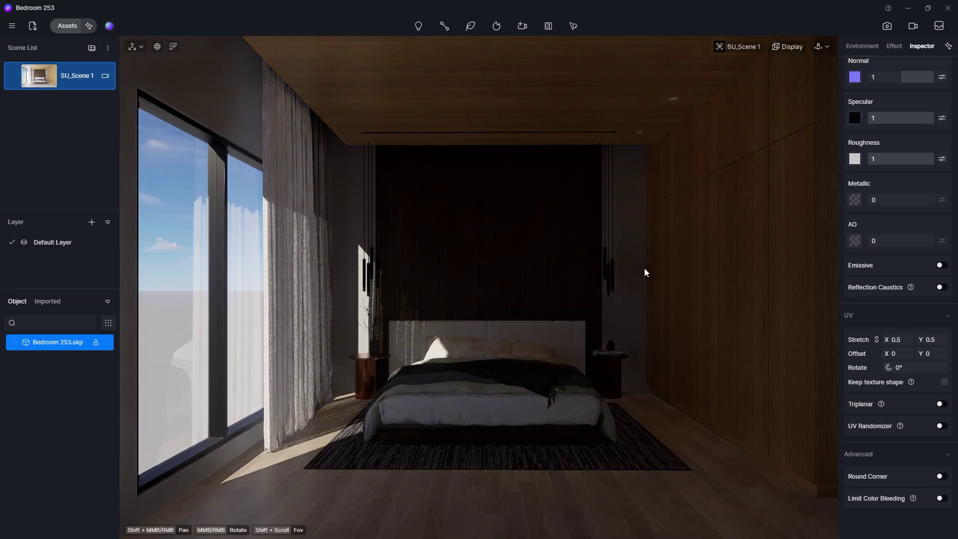
scroll(502, 396, "up", 3)
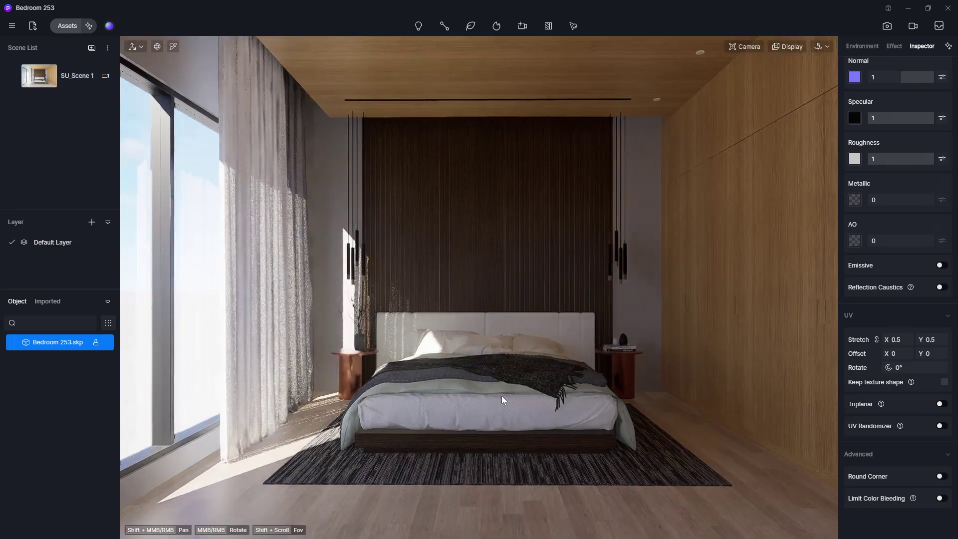
scroll(501, 394, "up", 3)
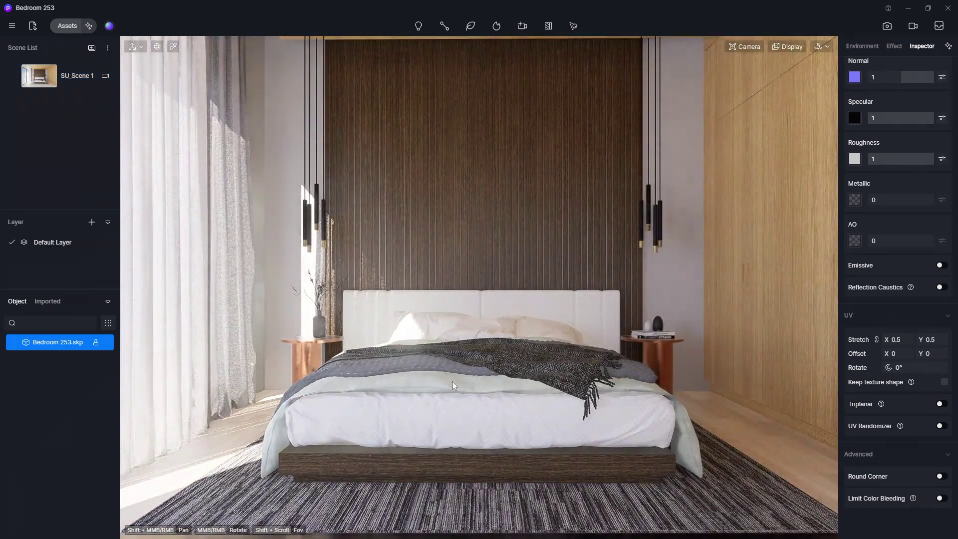
middle_click_drag(453, 381, 520, 414)
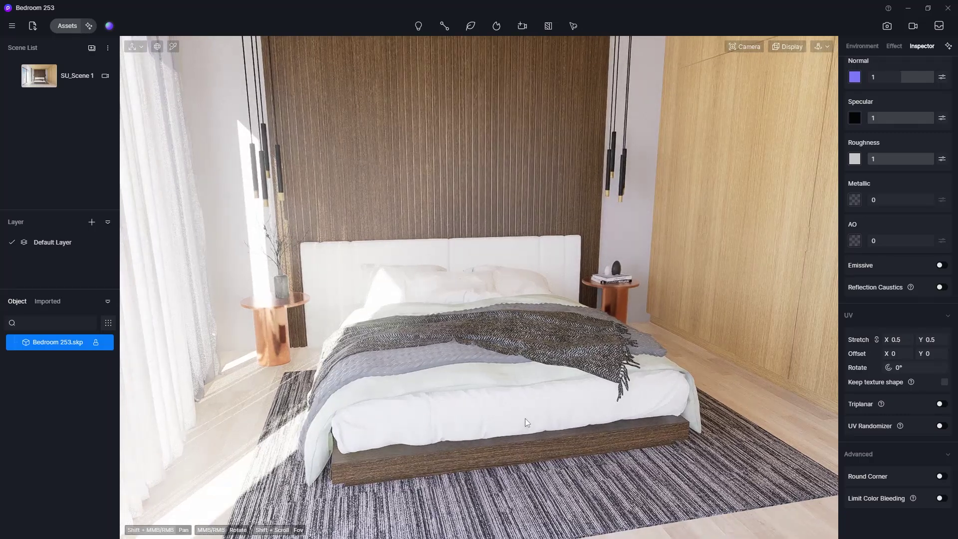
Apply the Brown fabric adventure material from the asset library's Fabric category to the bed's headboard, pillows and mattress.
left_click(64, 29)
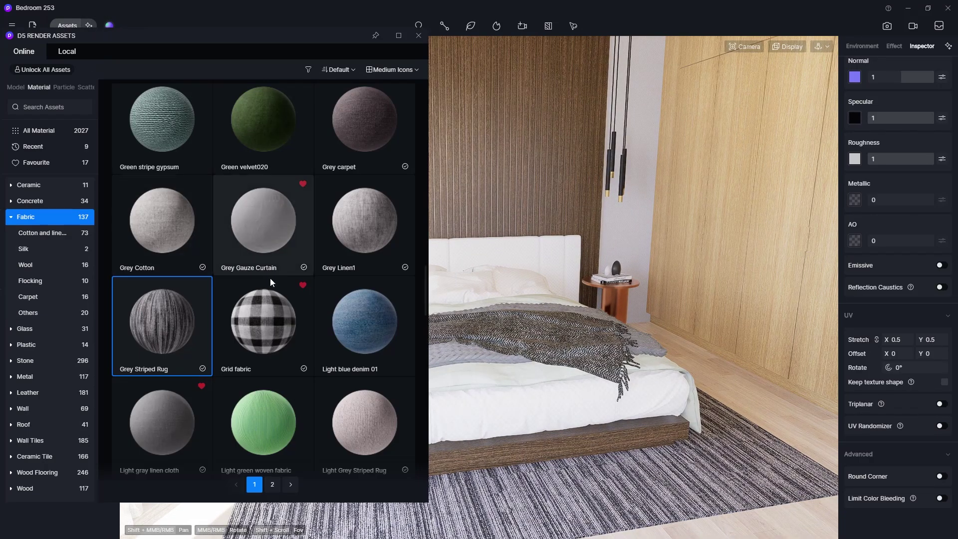
scroll(271, 278, "down", 5)
scroll(271, 280, "down", 10)
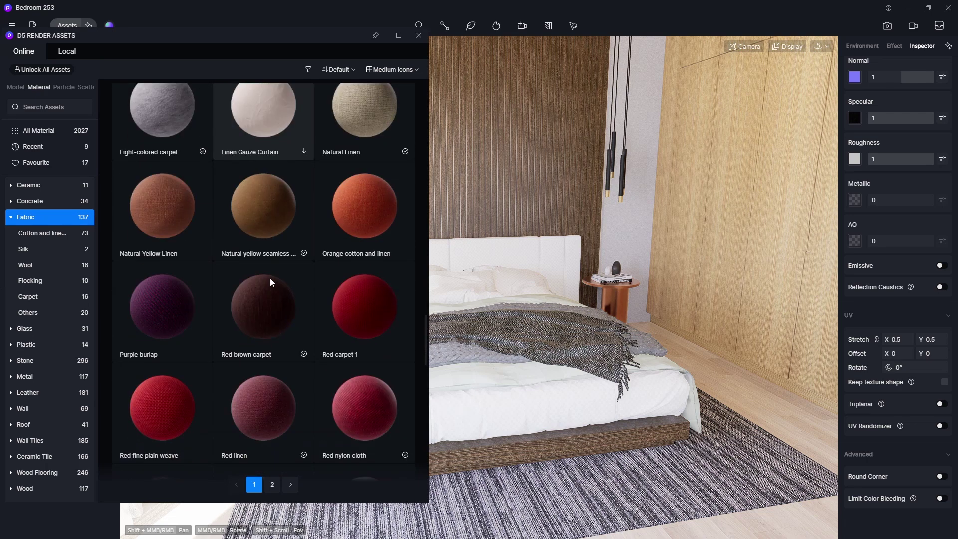
scroll(271, 277, "down", 2)
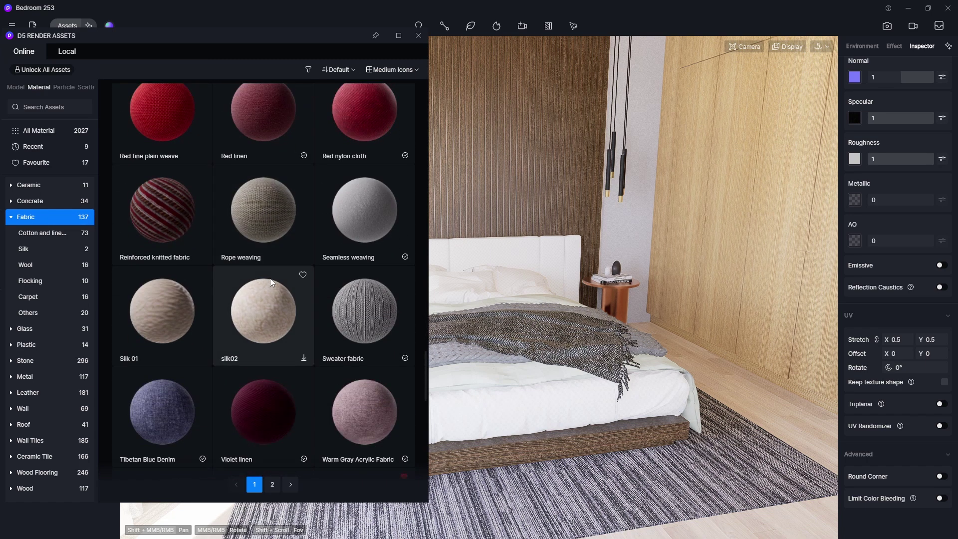
scroll(270, 278, "down", 5)
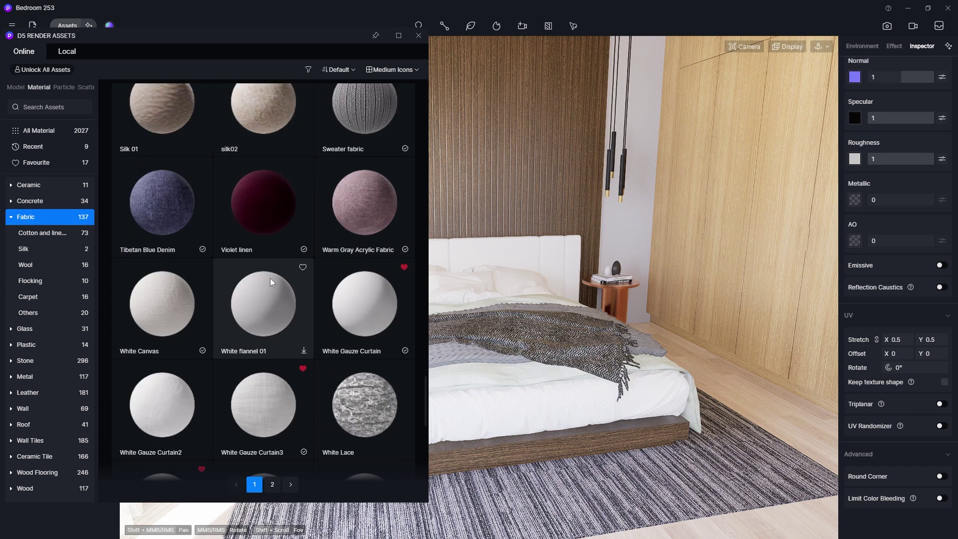
scroll(270, 277, "down", 2)
scroll(271, 277, "up", 15)
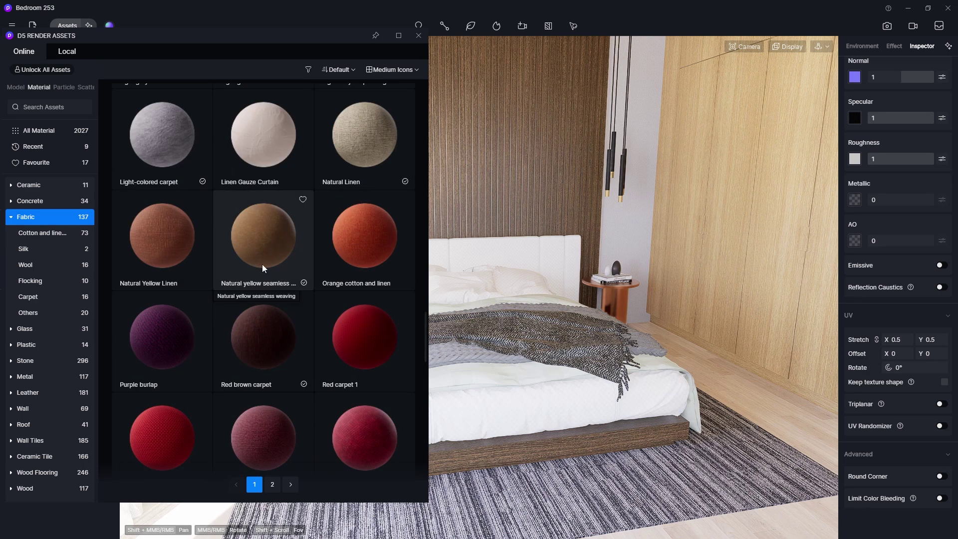
left_click_drag(423, 340, 426, 217)
left_click_drag(153, 386, 564, 397)
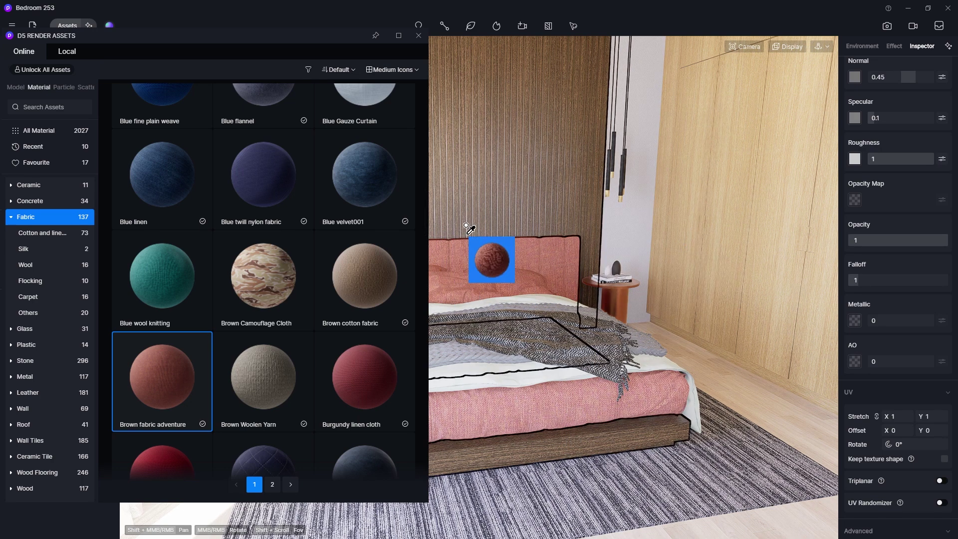
key("Escape")
Try UV stretch values of 3 and 5 on the bed's brown fabric material.
left_click_drag(319, 38, 136, 174)
right_click_drag(673, 268, 427, 223)
middle_click_drag(427, 223, 528, 271)
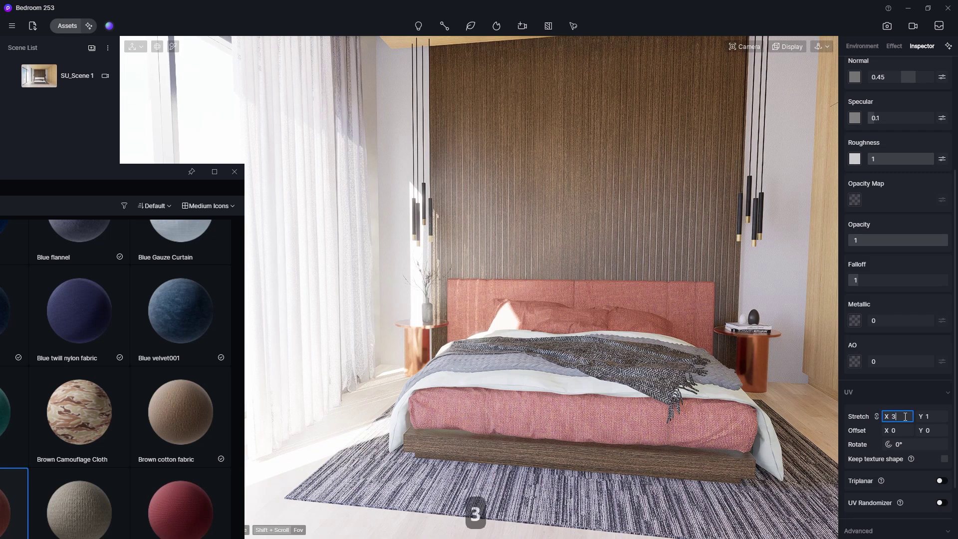
key("Return")
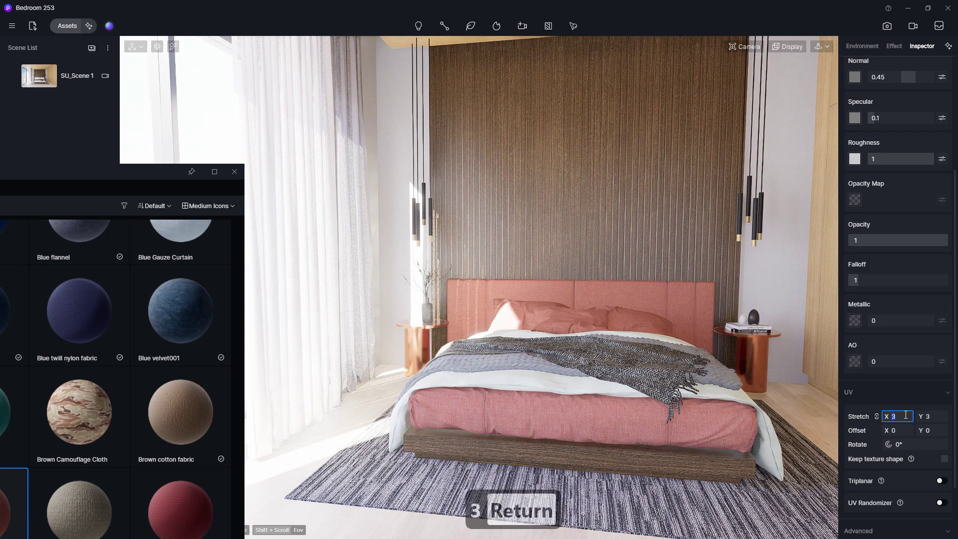
type("5")
key("Return")
type("3")
key("Return")
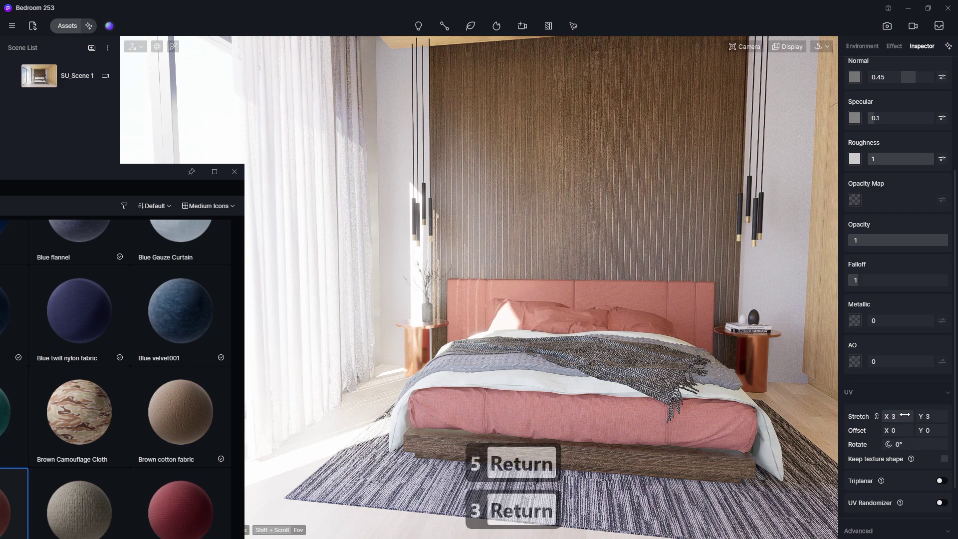
Set the brown fabric material's UV stretch to 4 and check the bed from the SU_Scene 1 view and closer up.
type("4")
key("Return")
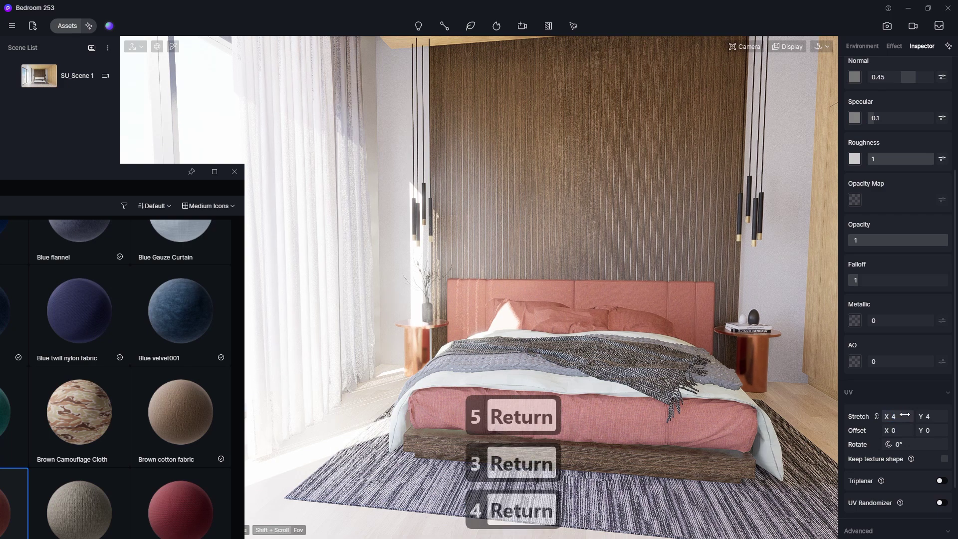
left_click(234, 171)
left_click(41, 76)
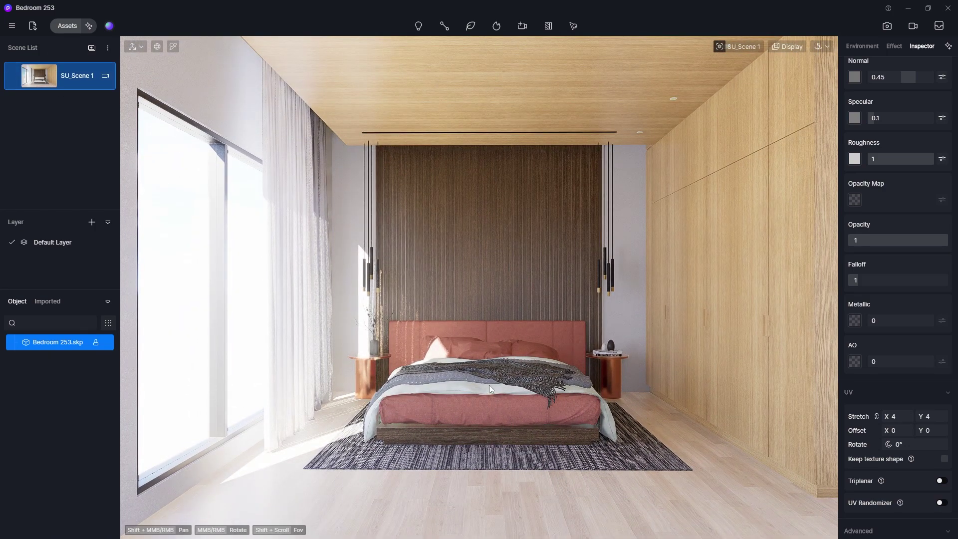
scroll(492, 368, "up", 5)
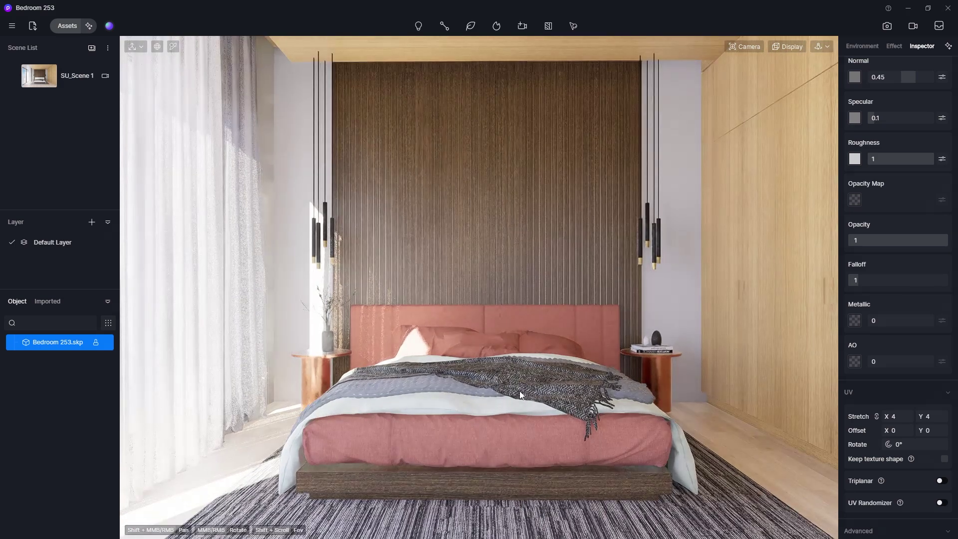
middle_click_drag(520, 391, 541, 384)
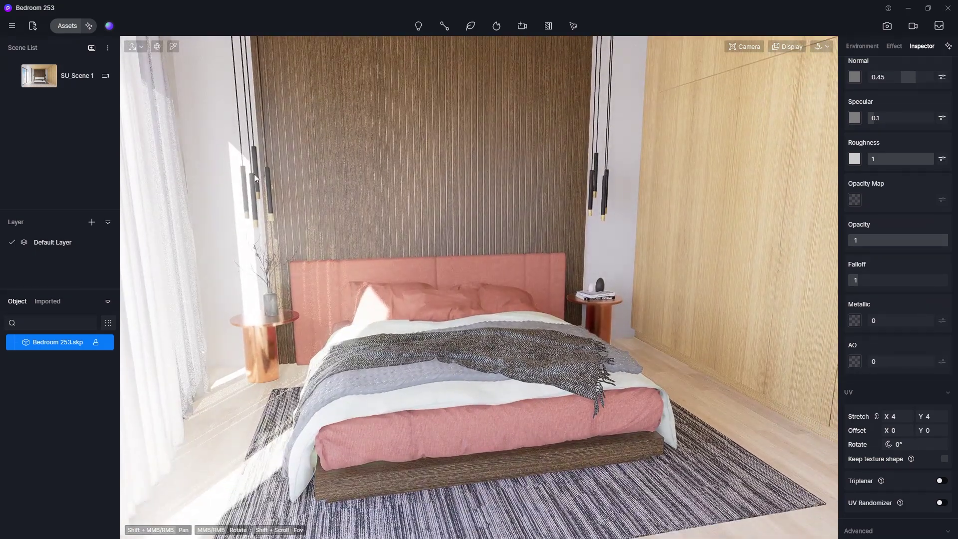
Apply the White Linen material from the asset library's Fabric category to the white duvet on the bed.
left_click(66, 26)
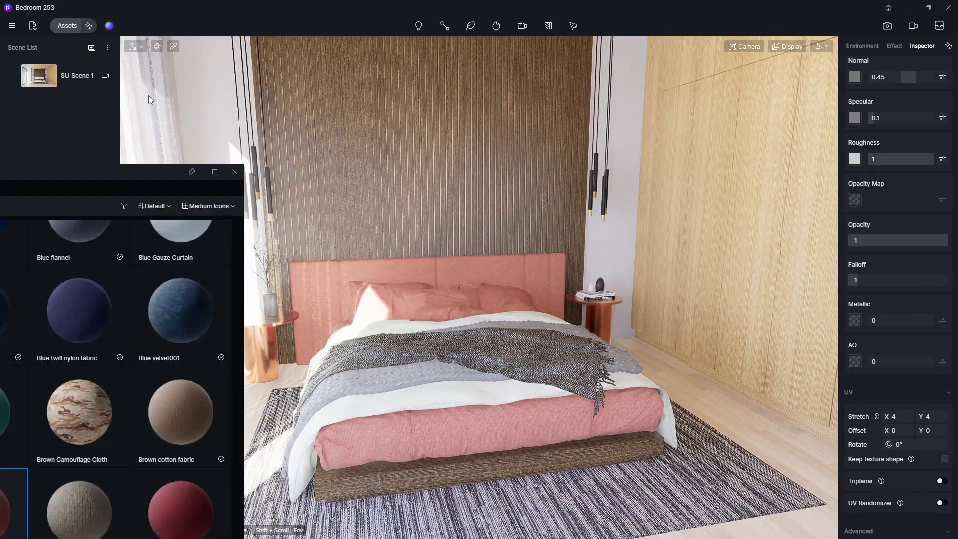
scroll(310, 280, "up", 10)
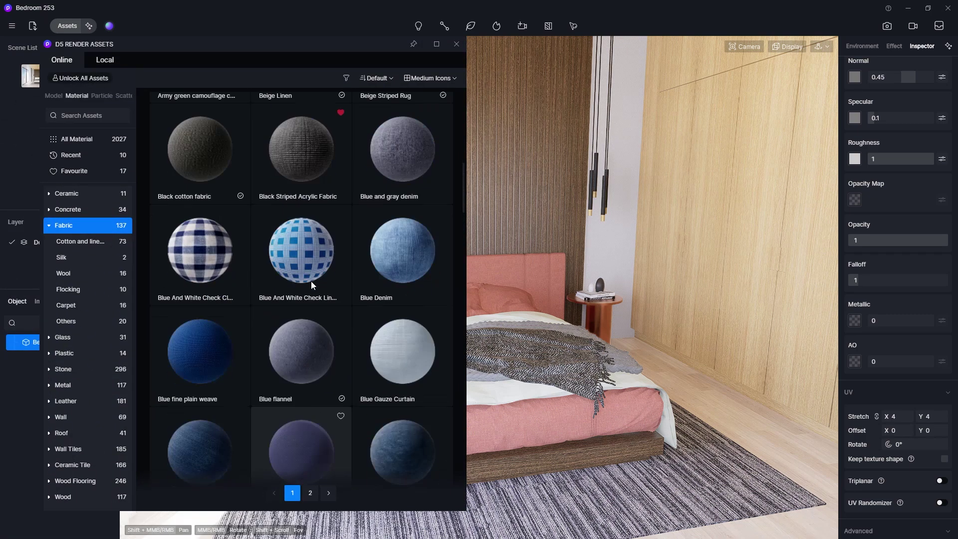
scroll(311, 280, "up", 10)
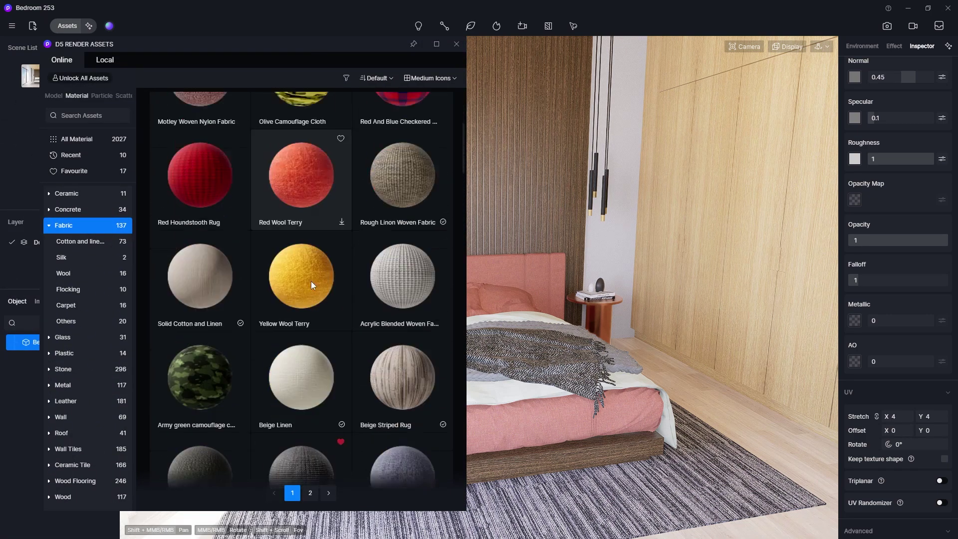
scroll(311, 281, "down", 15)
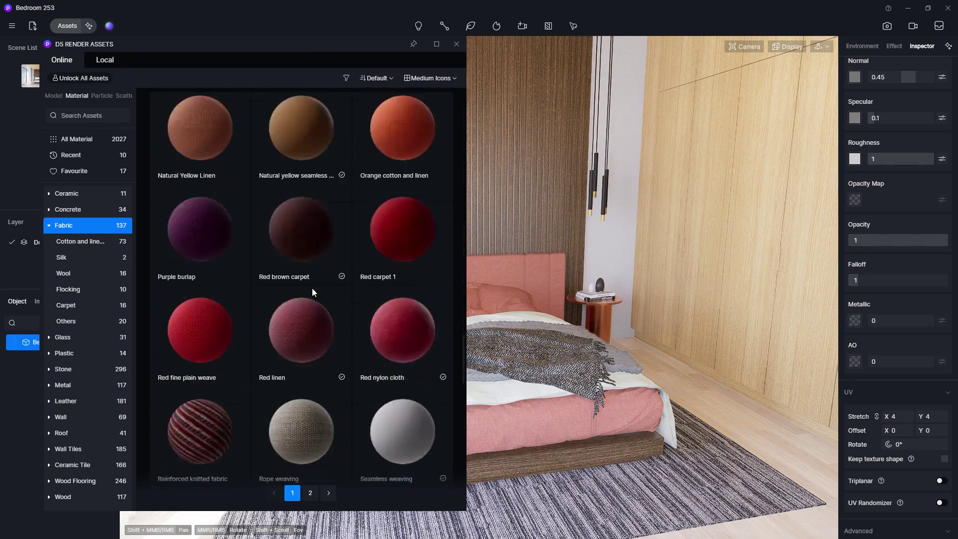
scroll(312, 288, "down", 4)
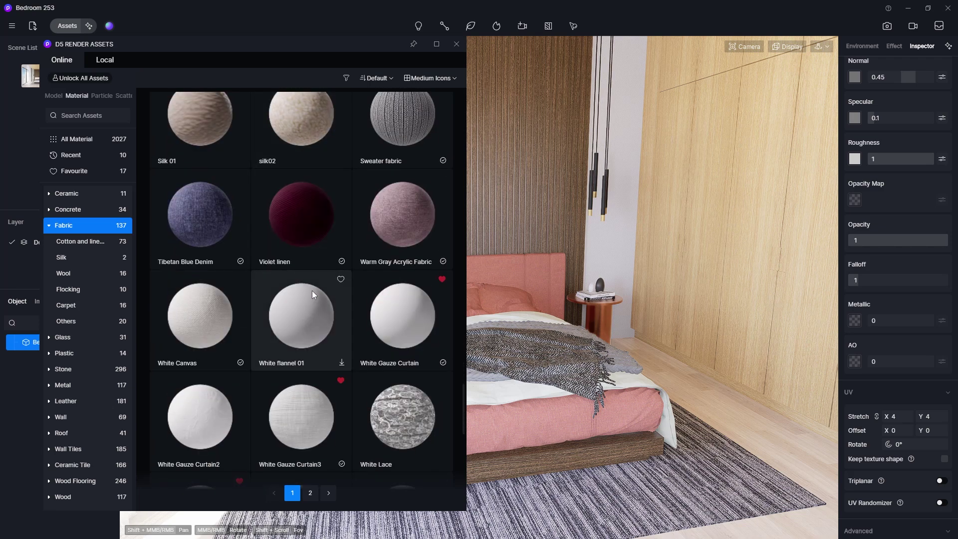
scroll(313, 294, "down", 5)
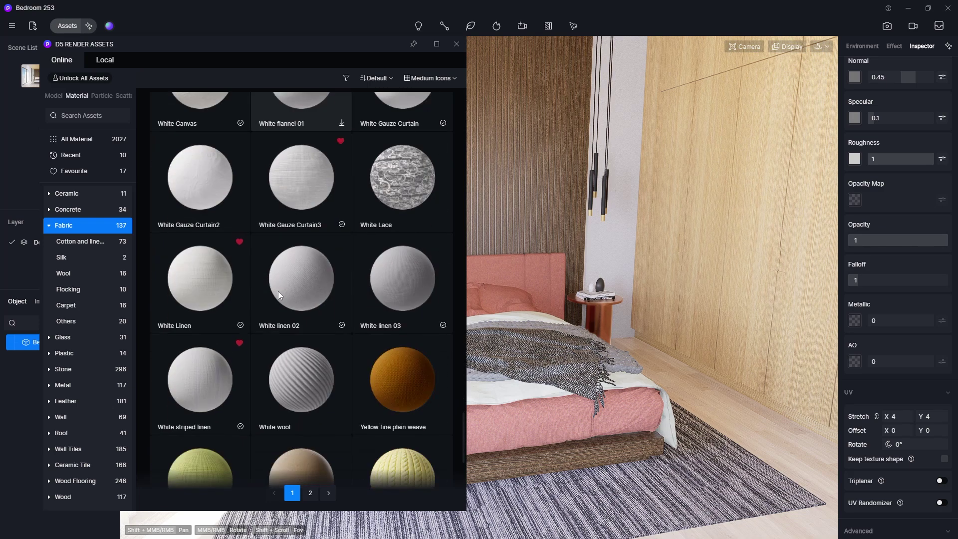
left_click_drag(196, 287, 642, 382)
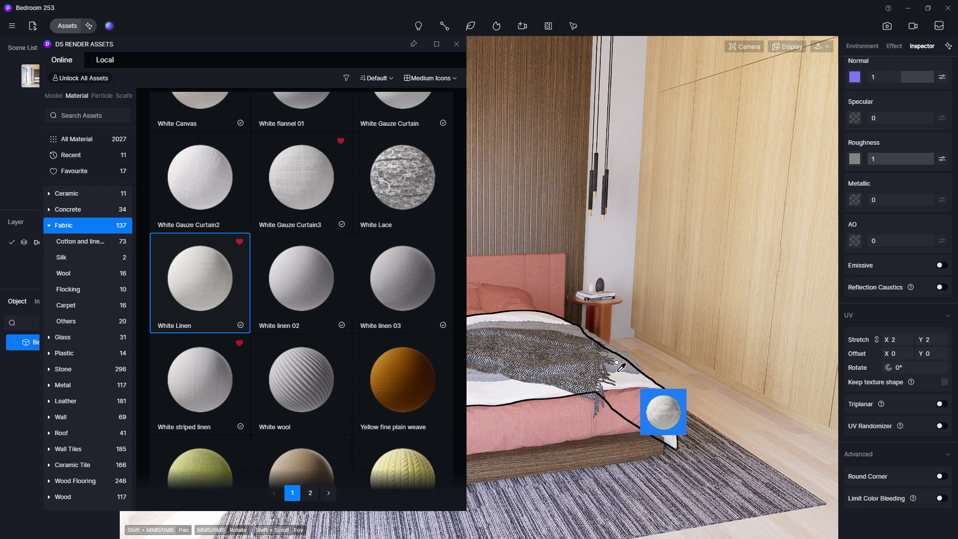
left_click(456, 44)
middle_click_drag(443, 423, 499, 399)
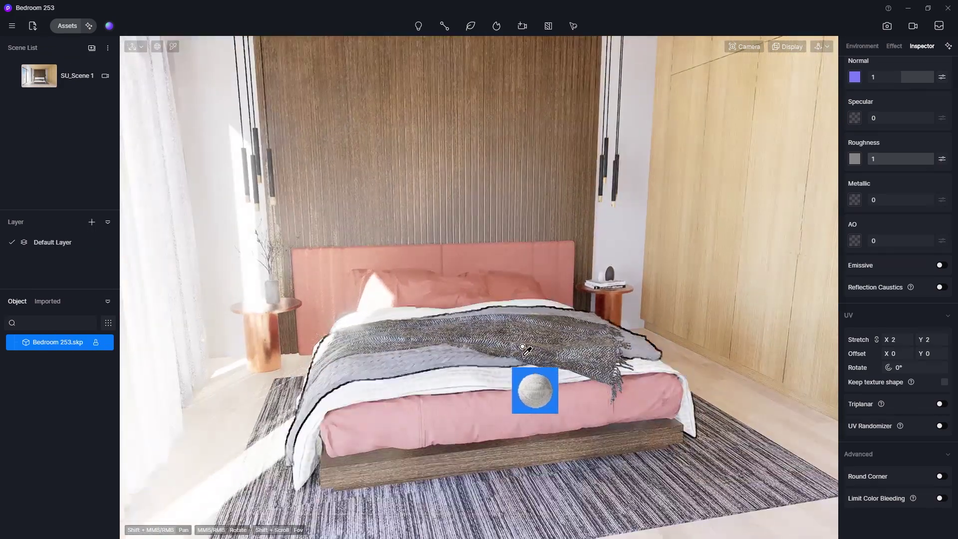
middle_click_drag(521, 369, 481, 445)
key("Escape")
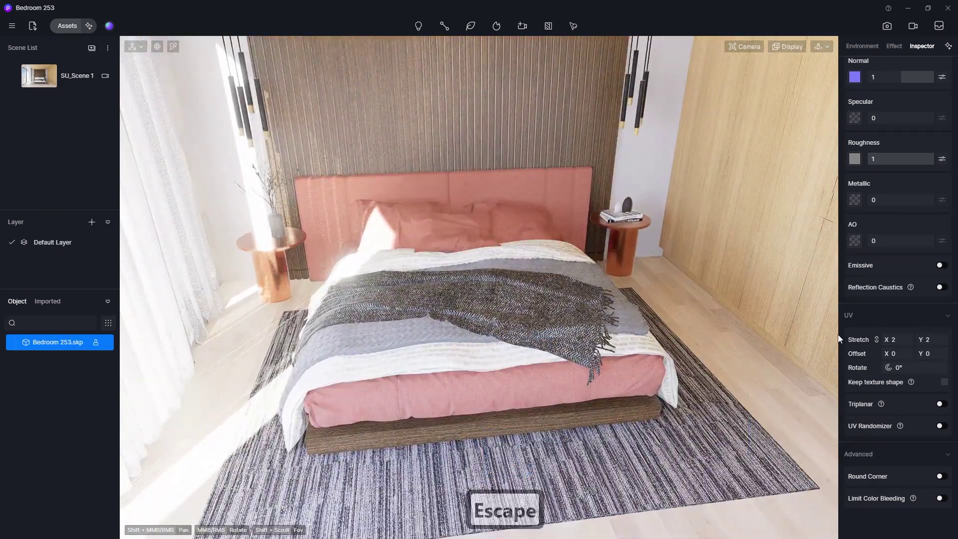
Try UV stretch values of 5 and 10 on the duvet's White Linen material and inspect the weave up close.
type("5")
key("Return")
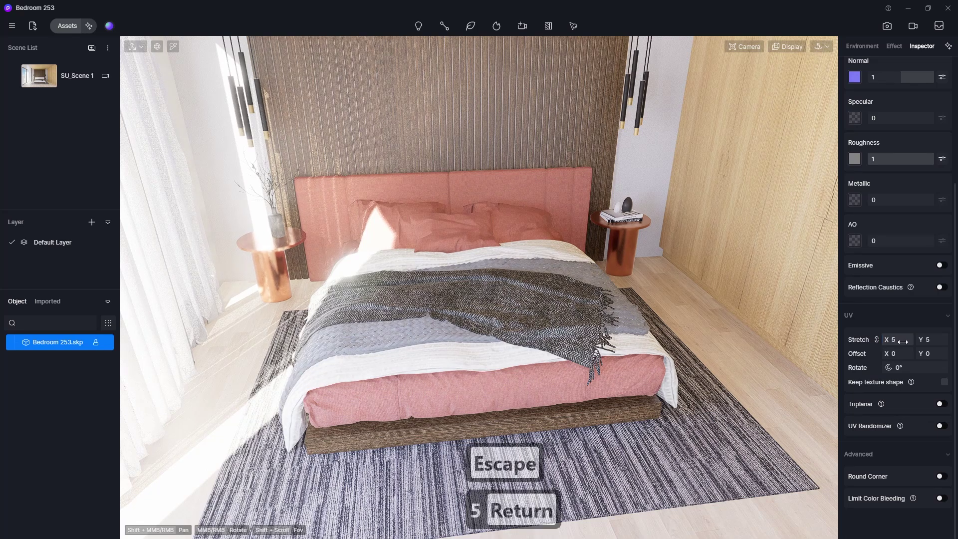
type("10")
key("Return")
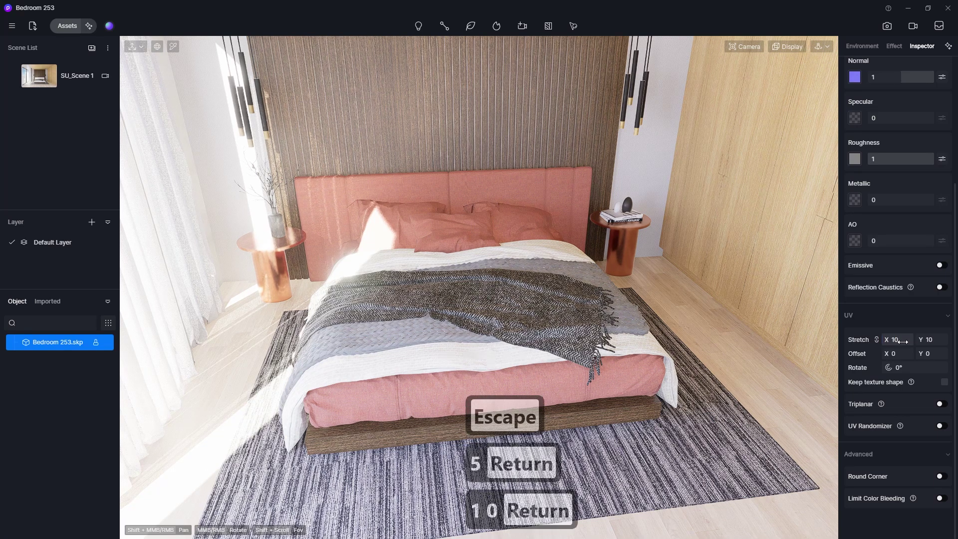
scroll(584, 365, "up", 2)
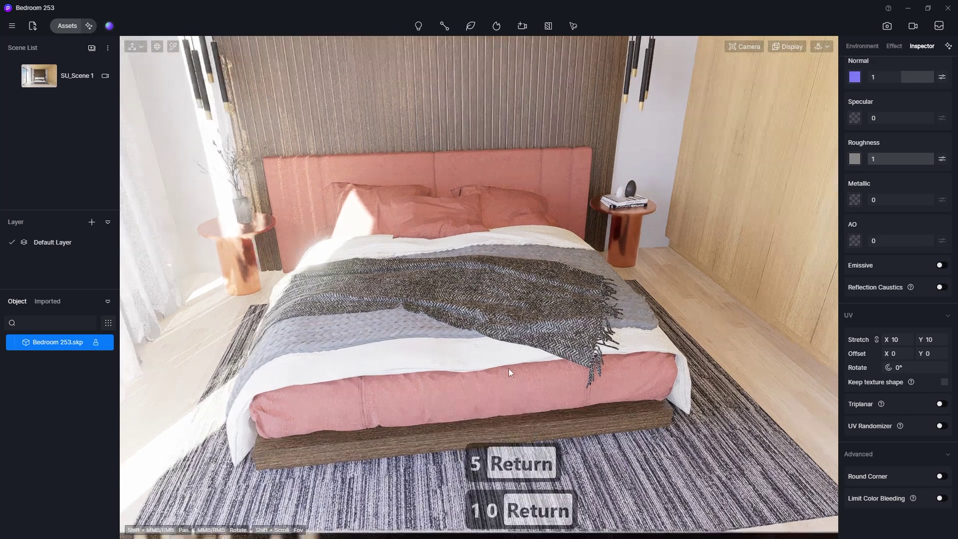
left_click(760, 50)
scroll(419, 355, "up", 3)
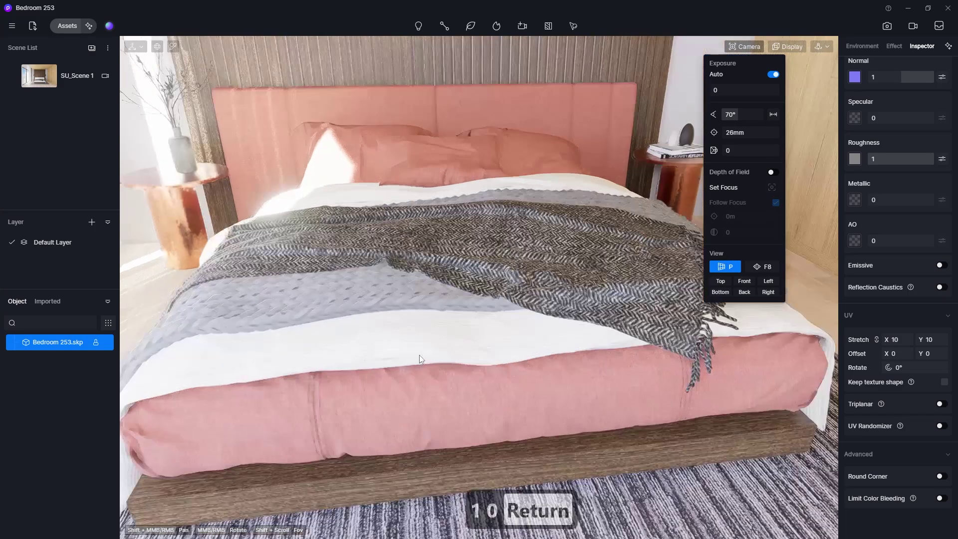
scroll(420, 354, "up", 2)
Raise the duvet material's UV stretch to 20 and then to 25, checking the linen texture from close range.
left_click(907, 336)
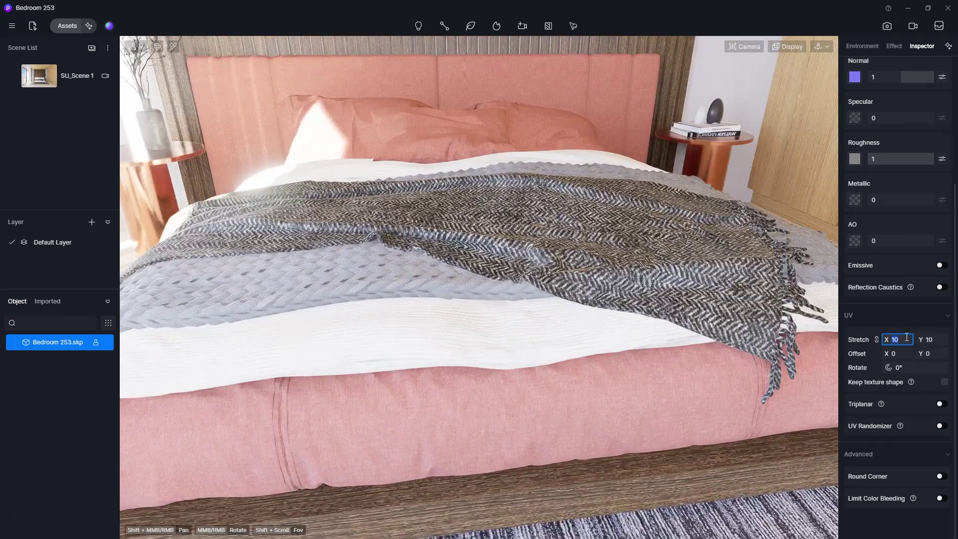
type("20")
key("Return")
middle_click_drag(331, 370, 360, 441)
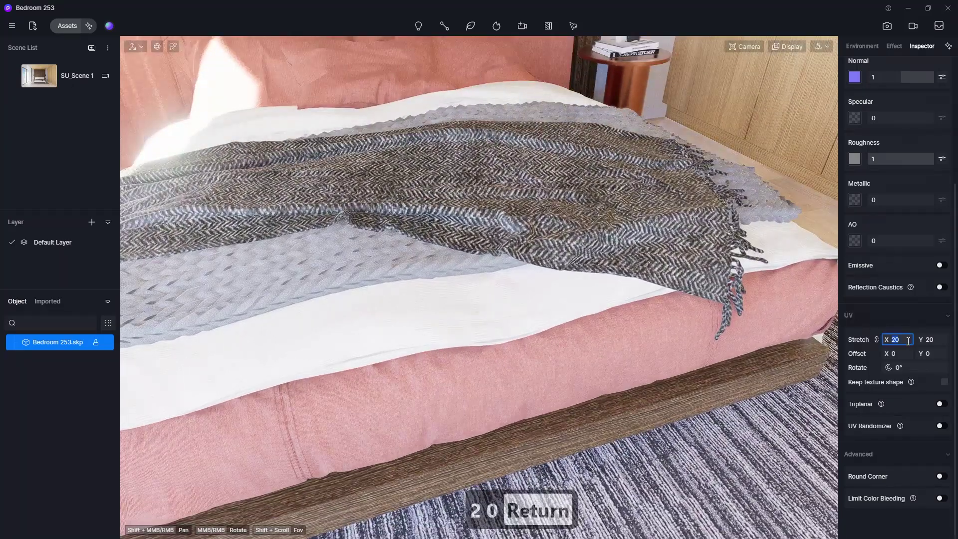
type("25")
key("Return")
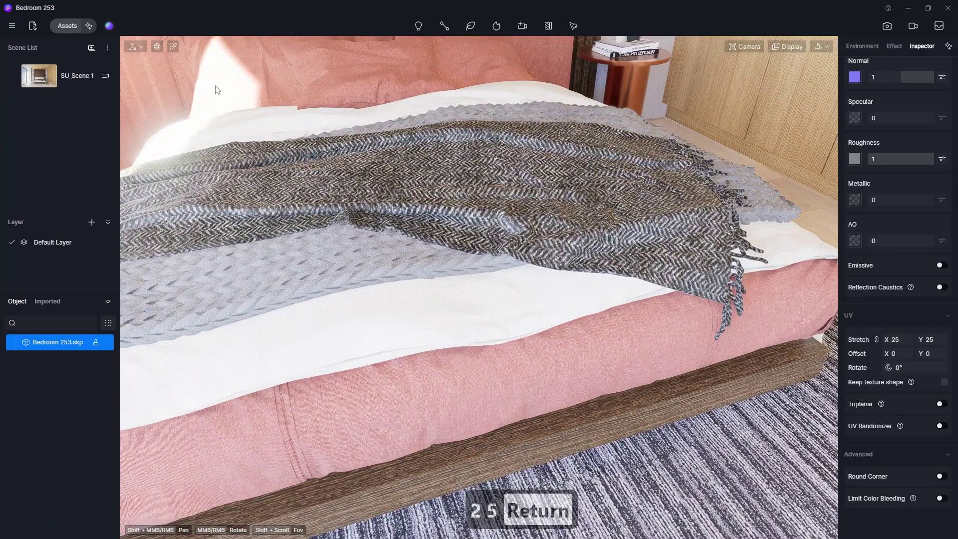
Apply the Light gray linen cloth material from the Fabric category to the knitted blanket under the throw and inspect it up close.
left_click(59, 27)
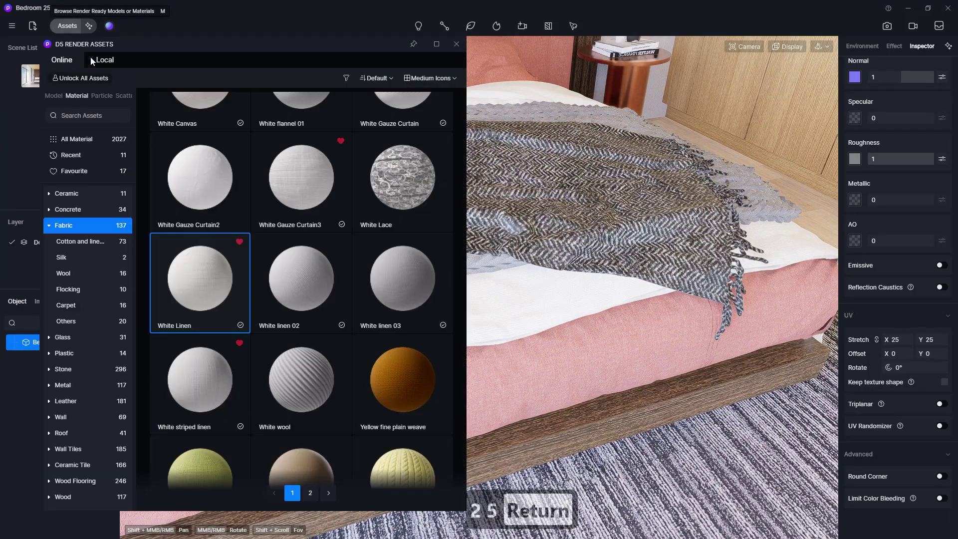
scroll(268, 244, "up", 5)
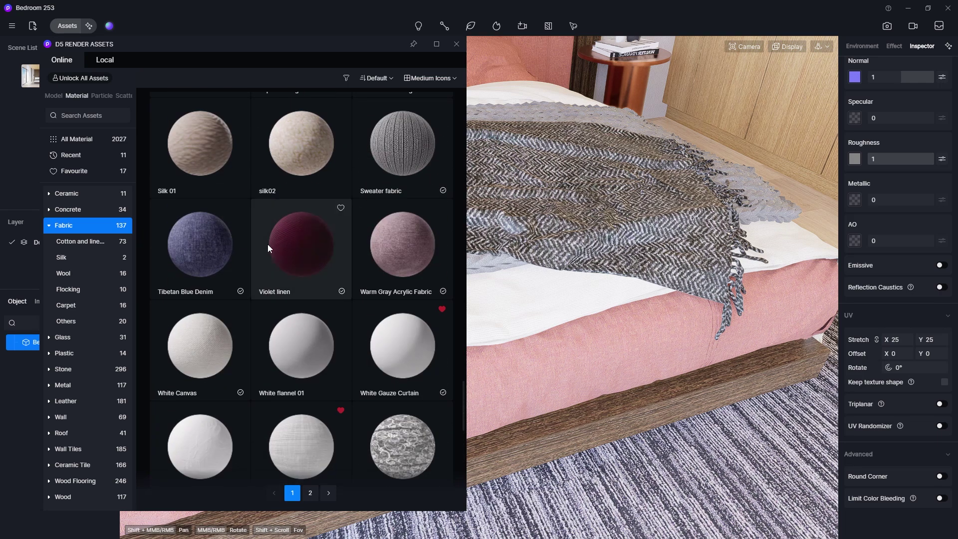
scroll(267, 244, "up", 15)
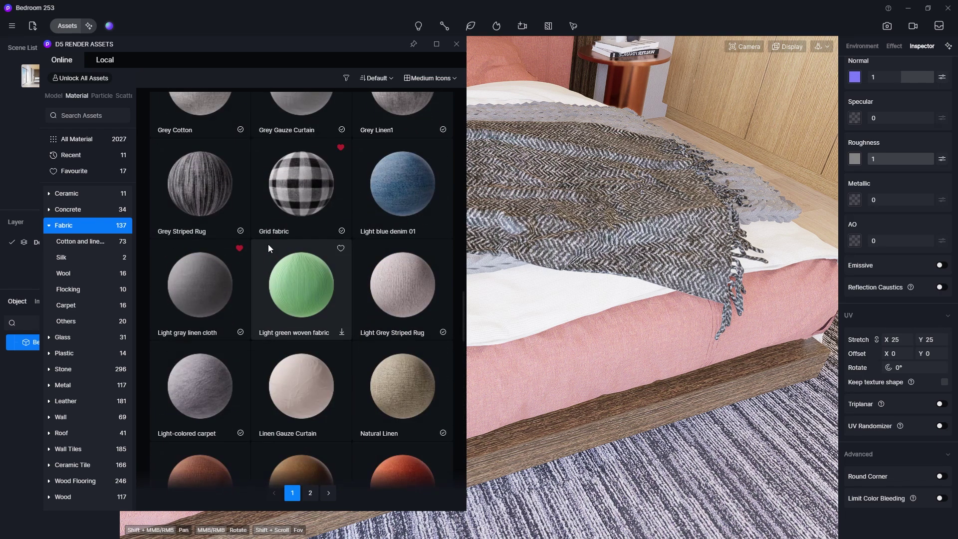
scroll(268, 244, "up", 2)
left_click_drag(210, 366, 785, 193)
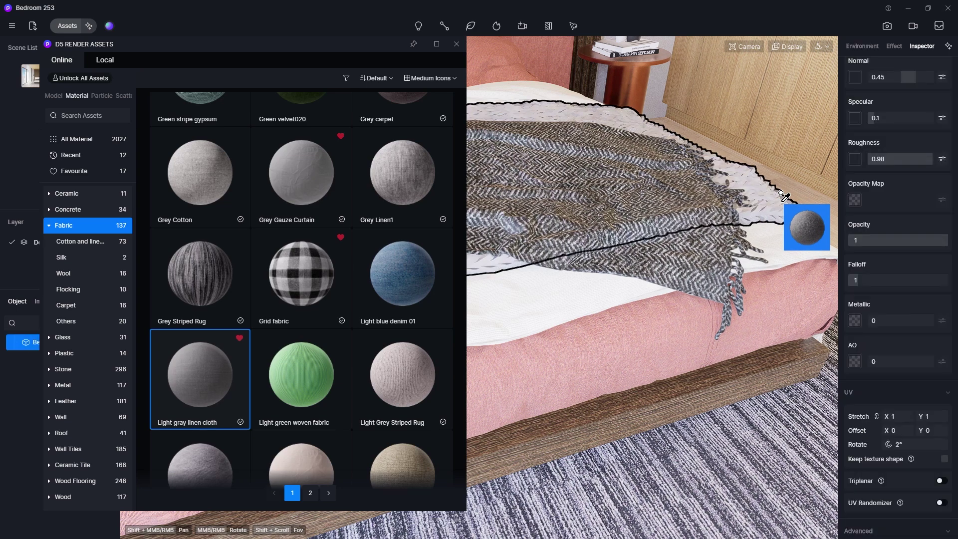
key("Escape")
left_click(458, 46)
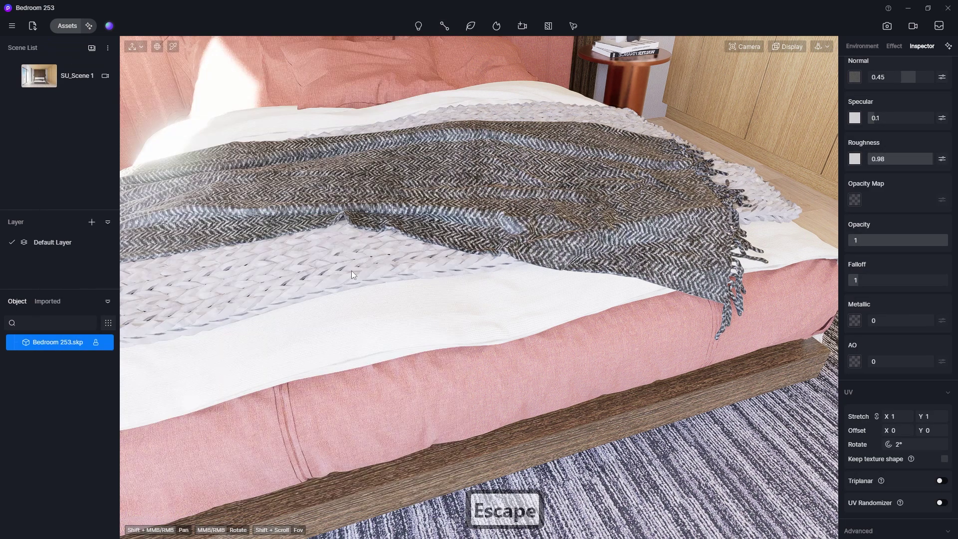
scroll(351, 271, "up", 5)
scroll(367, 269, "down", 5)
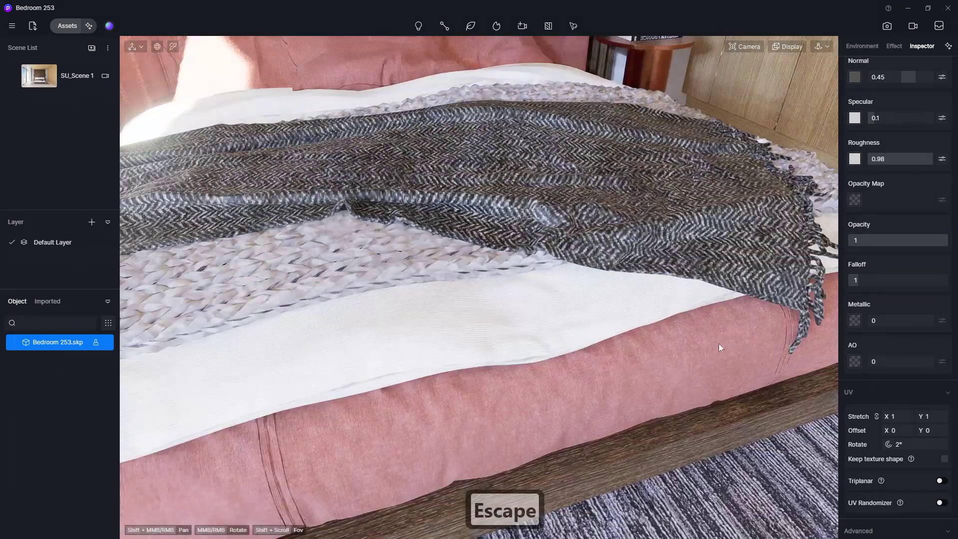
Try a UV stretch of 25 on the knitted blanket's linen material, and set it to 50.
left_click(905, 416)
type("25")
key("Return")
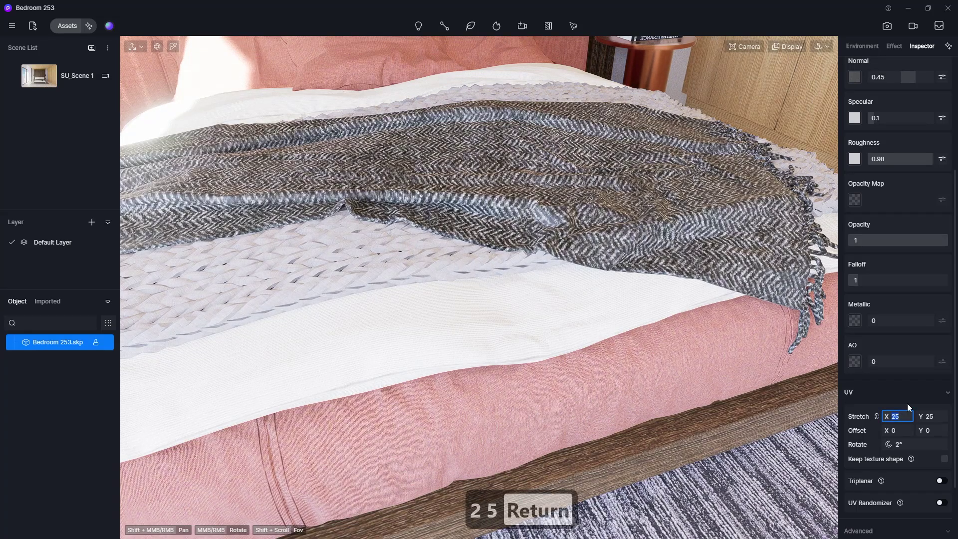
type("50")
key("Return")
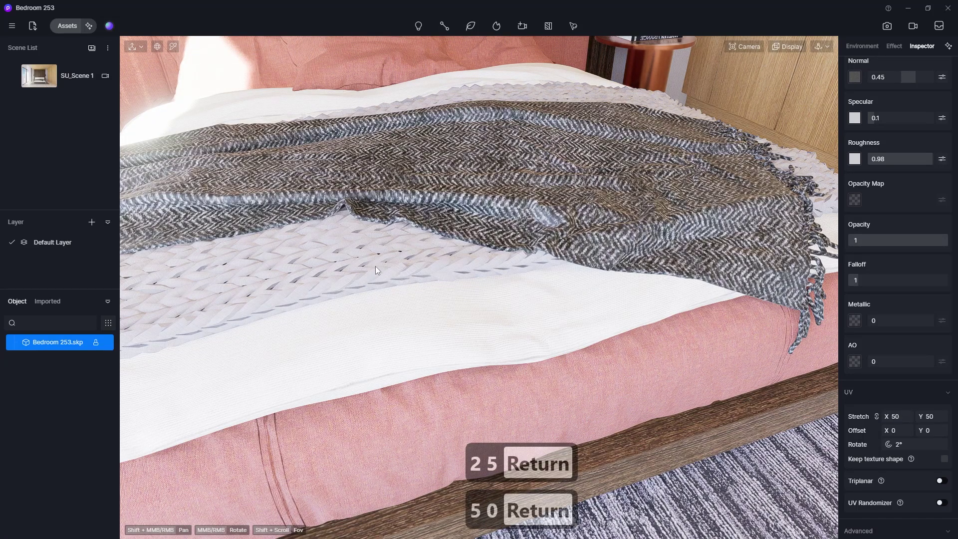
scroll(377, 264, "up", 2)
scroll(336, 285, "down", 5)
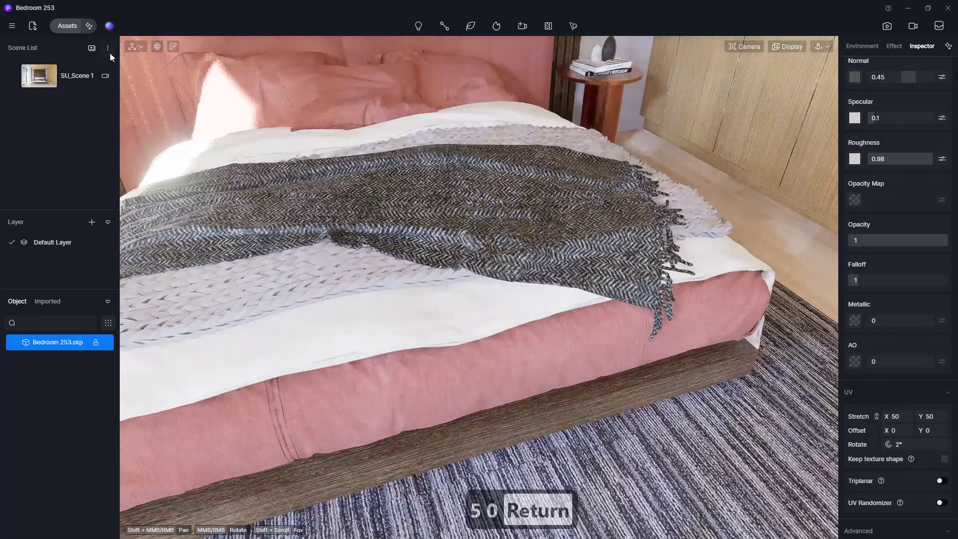
Apply the Dark gray burlap material from the Fabric category to the fringed throw on the bed.
left_click(66, 26)
scroll(297, 241, "up", 4)
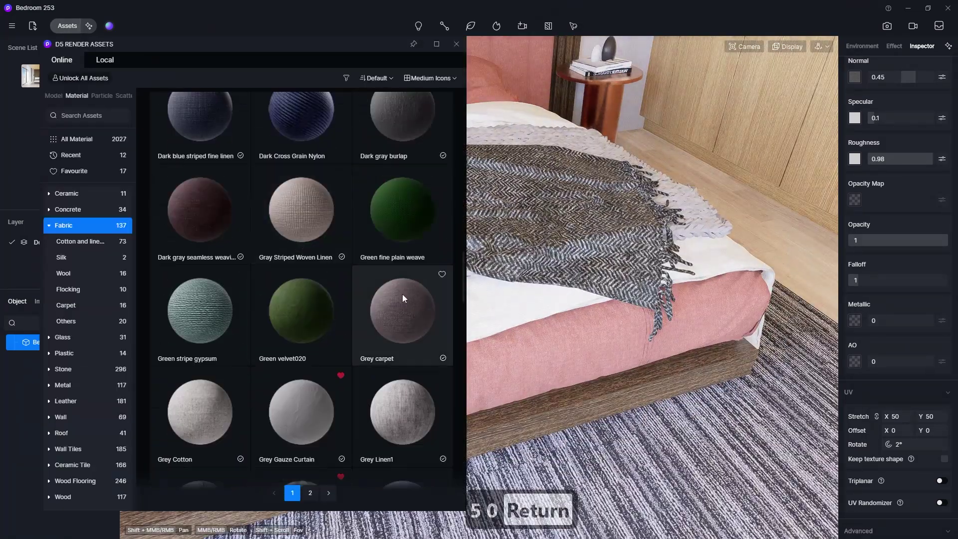
scroll(402, 298, "up", 5)
left_click_drag(397, 417, 585, 222)
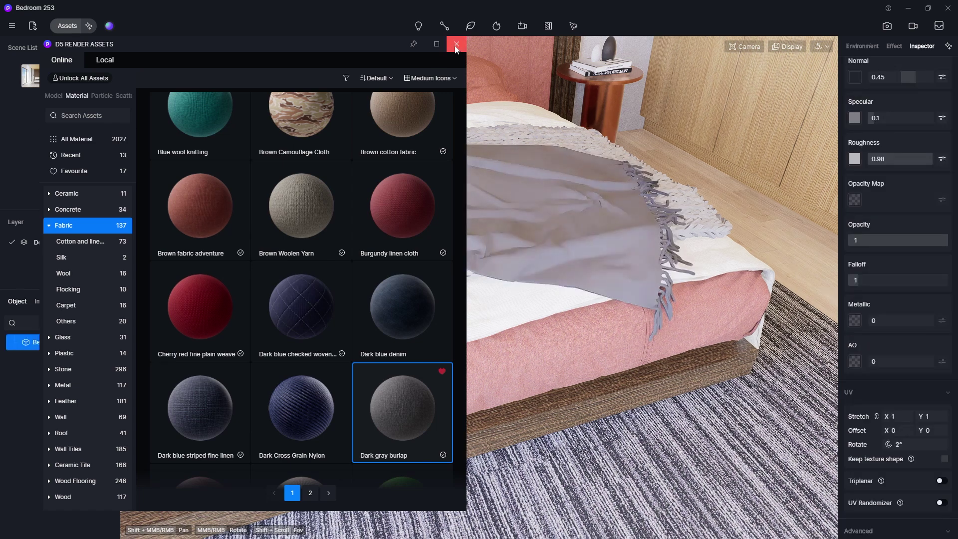
left_click(456, 44)
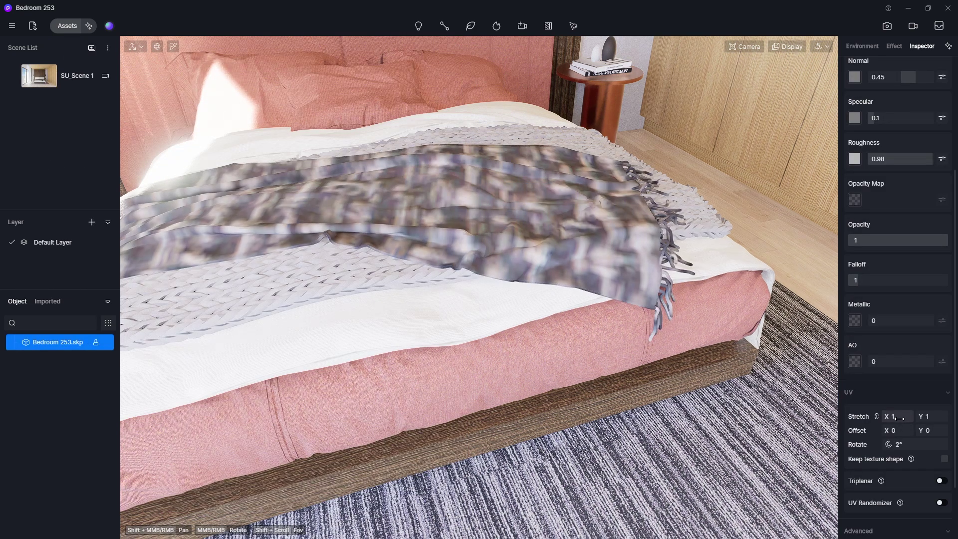
Set the burlap throw's UV stretch to 30, inspect the weave up close, and raise the stretch to 50.
type("30")
key("Return")
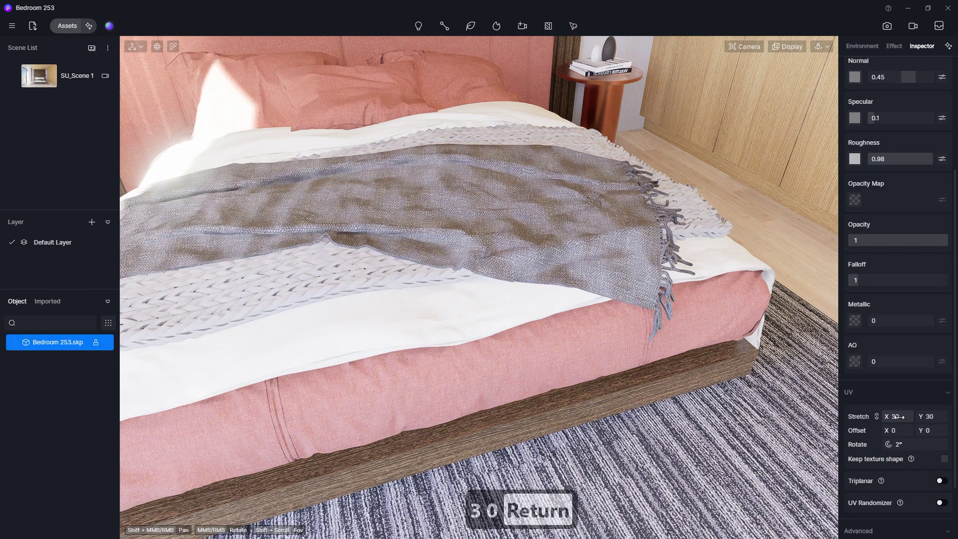
scroll(571, 225, "up", 5)
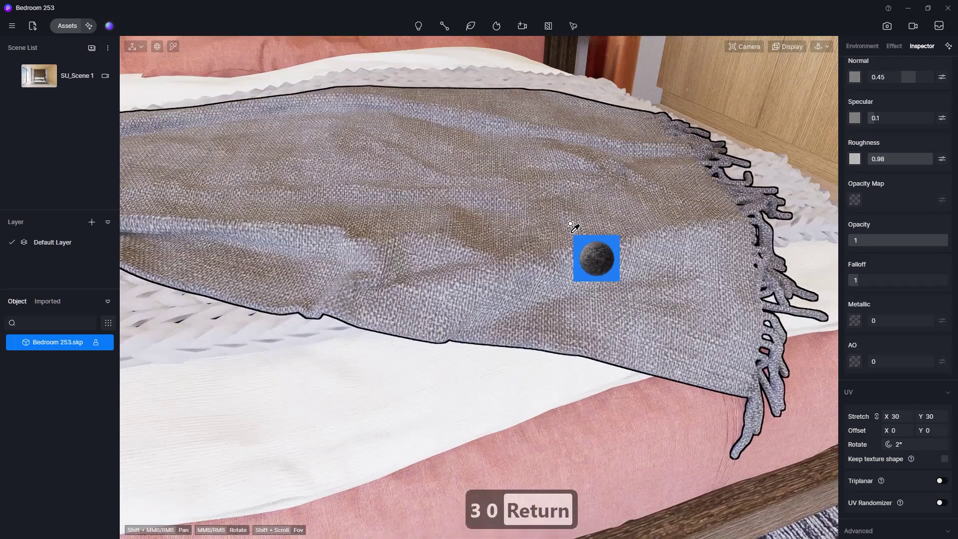
middle_click_drag(572, 225, 516, 385)
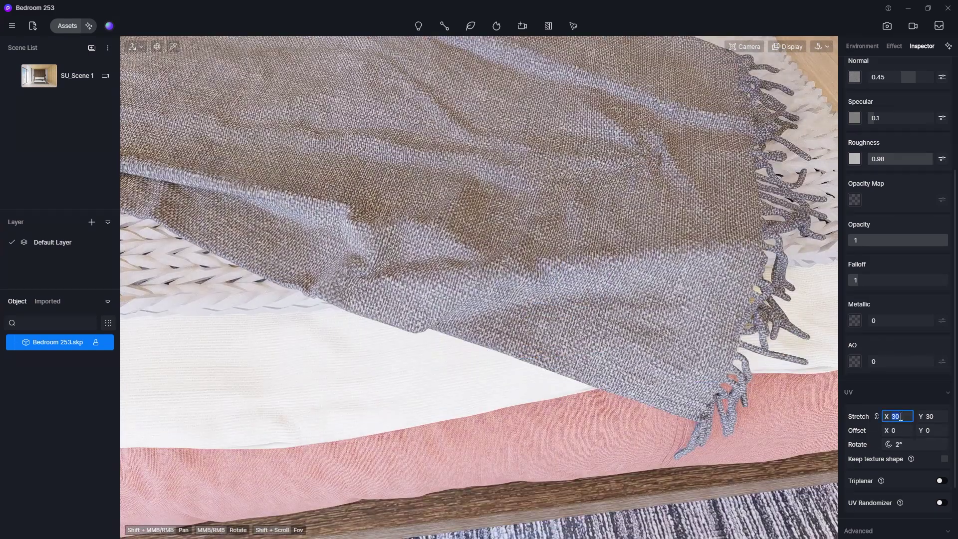
type("0")
key("Return")
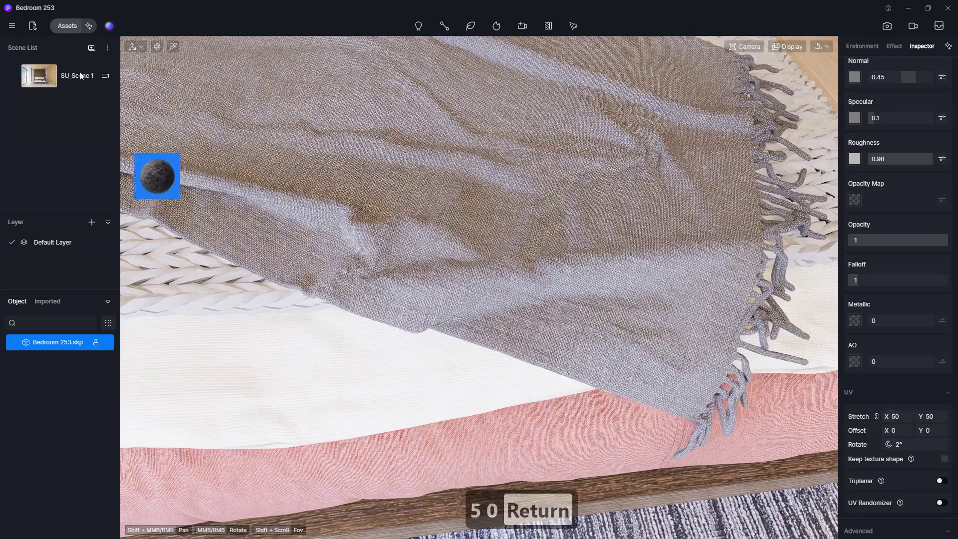
Browse the Fabric materials and the cotton and linen subcategory for an alternative throw fabric.
left_click(73, 29)
scroll(353, 259, "up", 4)
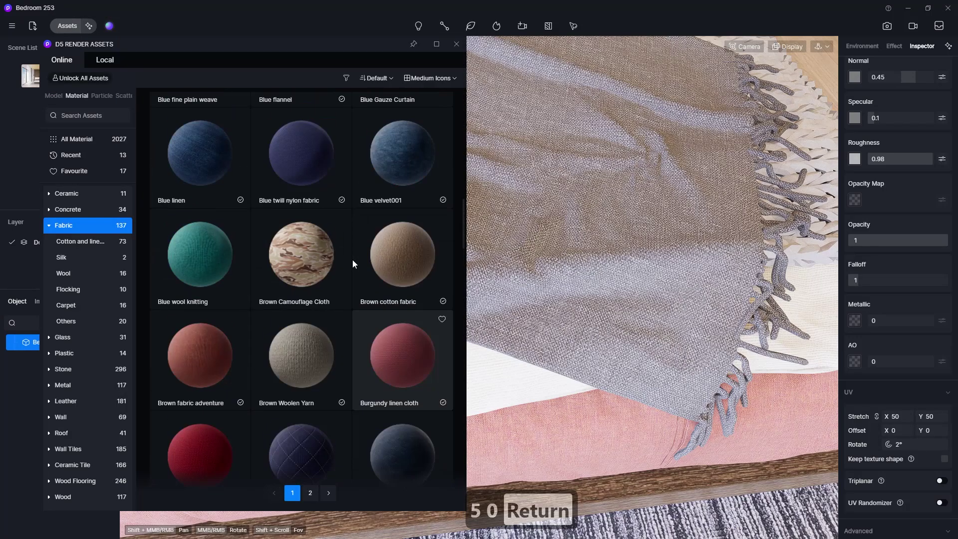
scroll(352, 259, "up", 2)
scroll(352, 259, "down", 5)
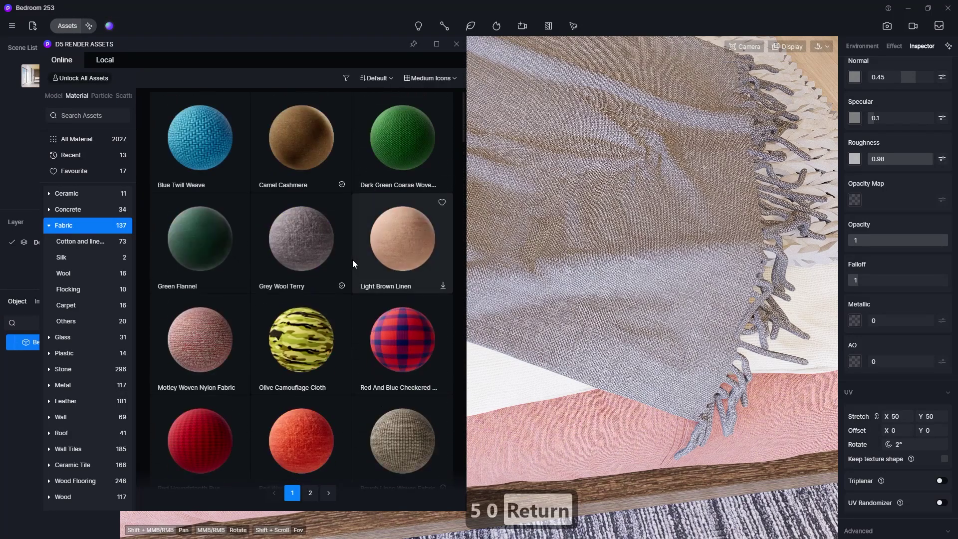
left_click(92, 241)
scroll(334, 157, "down", 10)
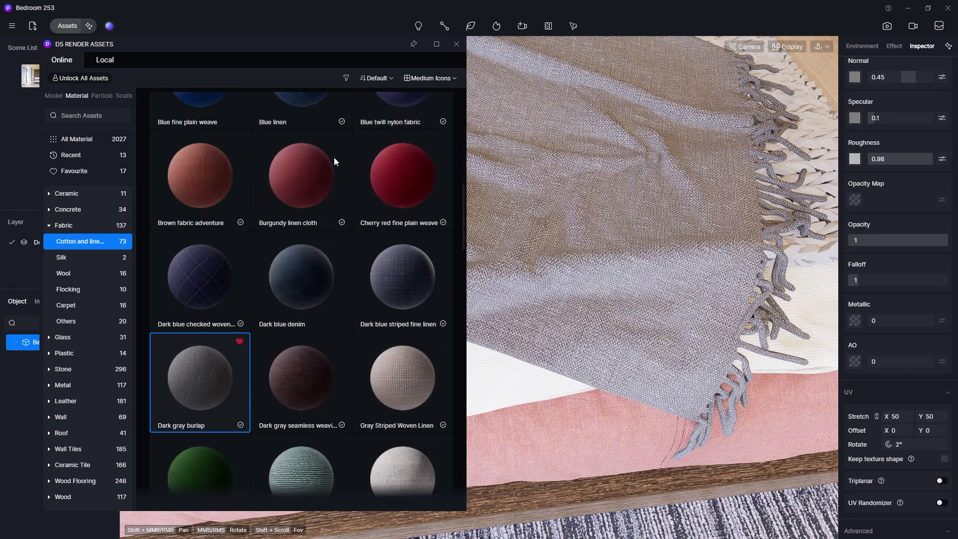
scroll(334, 157, "down", 20)
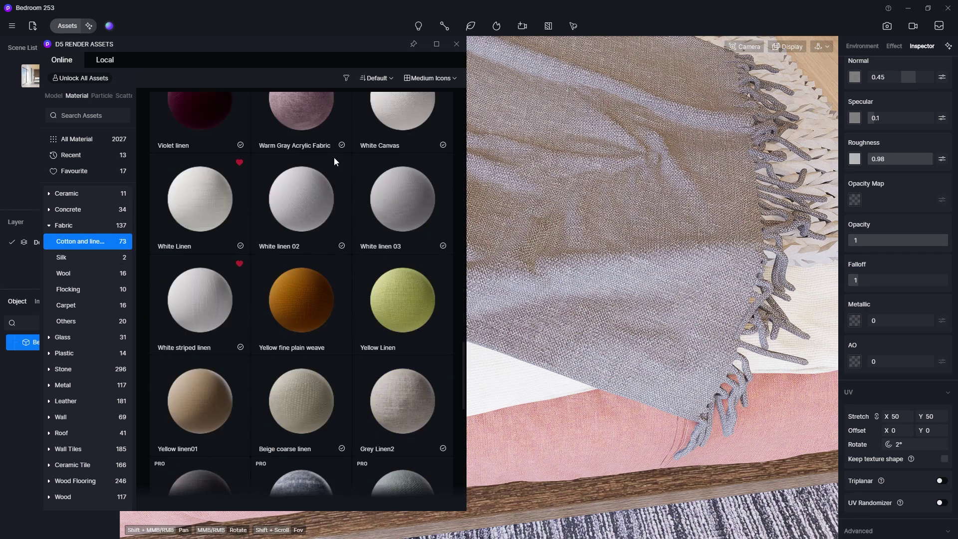
scroll(333, 157, "down", 3)
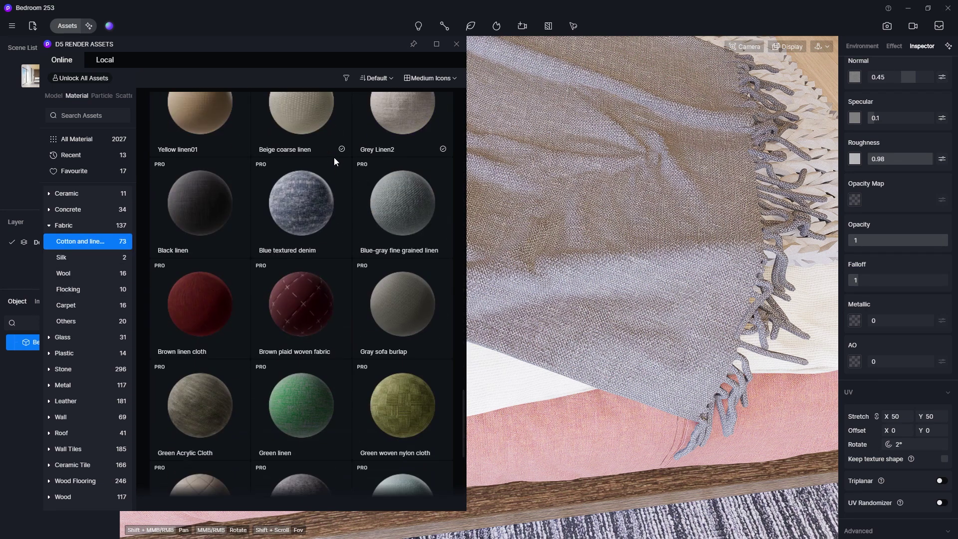
scroll(334, 157, "down", 5)
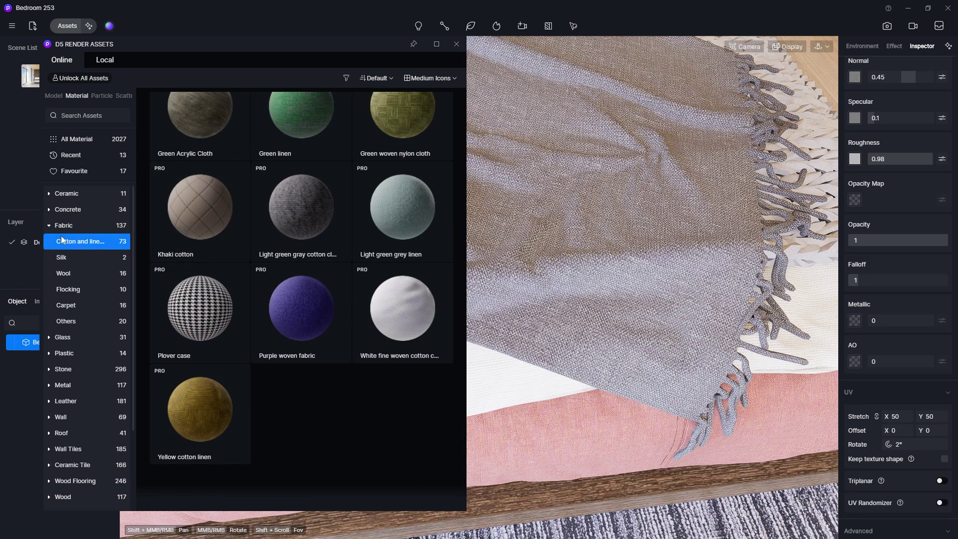
Replace the throw's material with Sweater fabric from the full Fabric category.
left_click(78, 227)
scroll(302, 289, "down", 8)
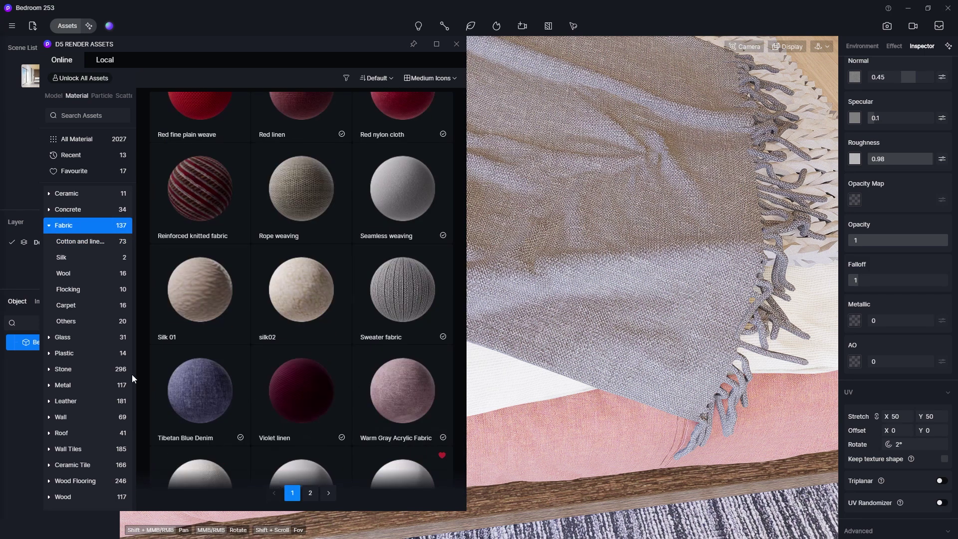
left_click_drag(406, 312, 644, 274)
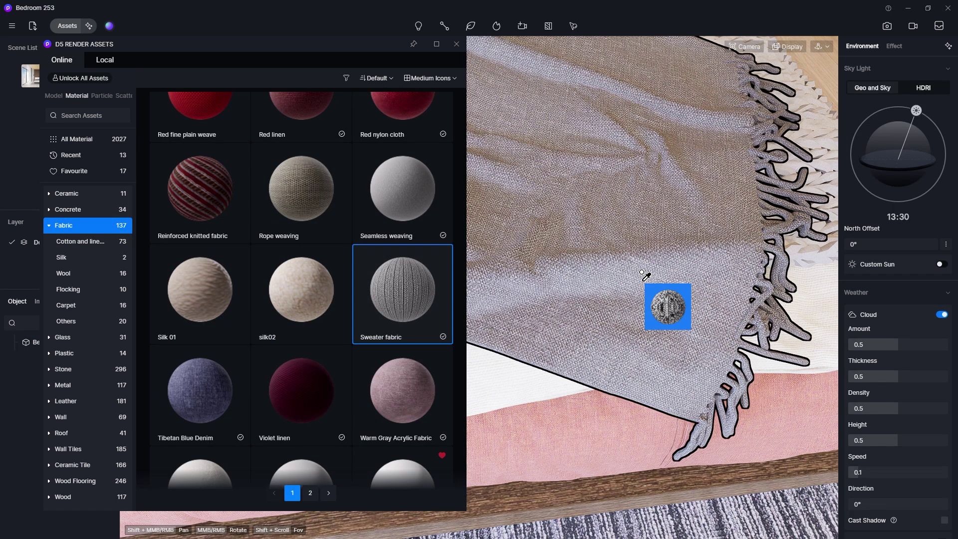
left_click(536, 192)
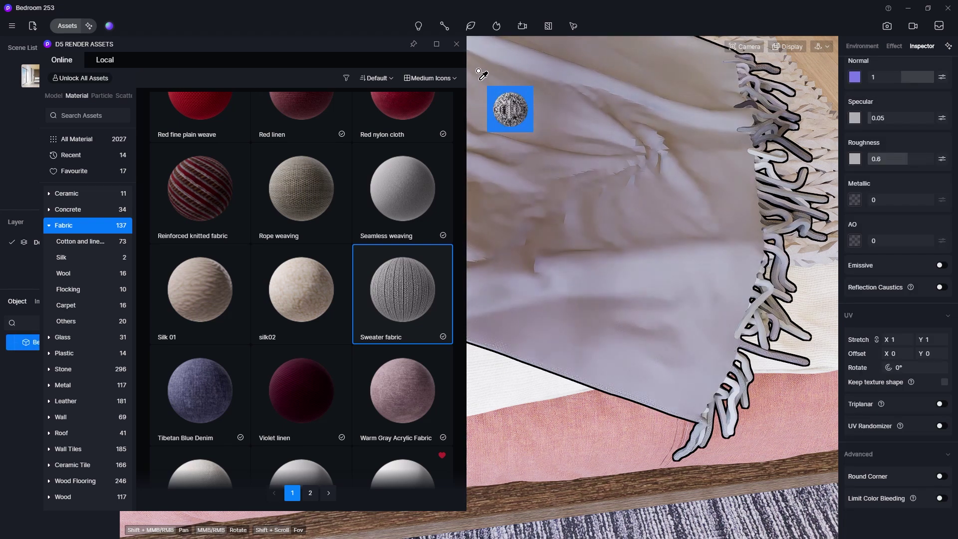
left_click(457, 44)
Try UV stretch values of 100 and 200 on the throw's Sweater fabric material, checking the knit across the whole bed.
type("100")
key("Return")
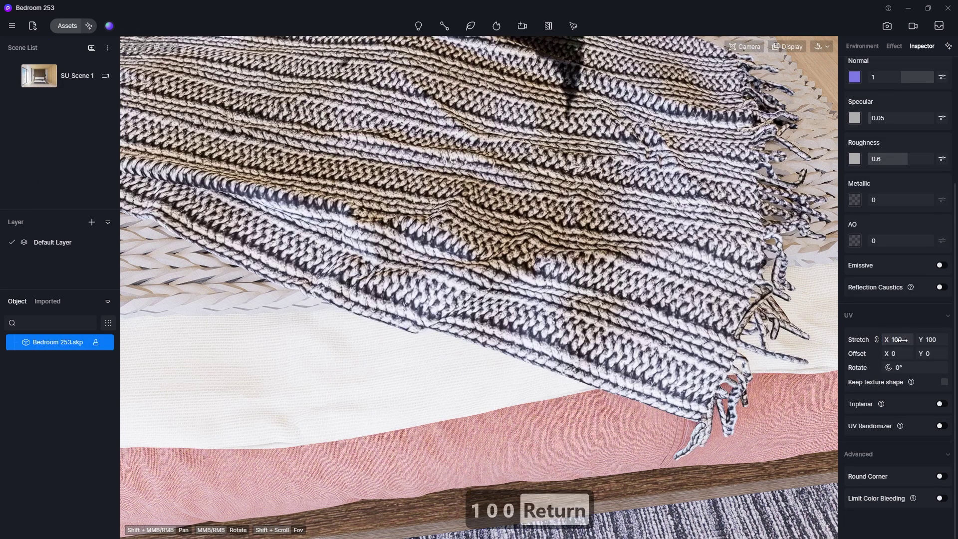
scroll(683, 397, "down", 5)
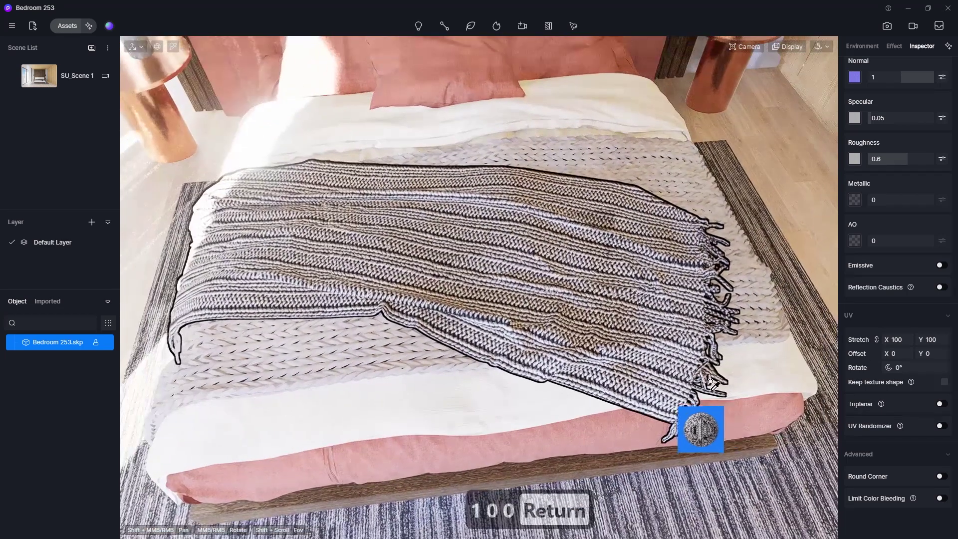
left_click(897, 340)
type("200")
key("Return")
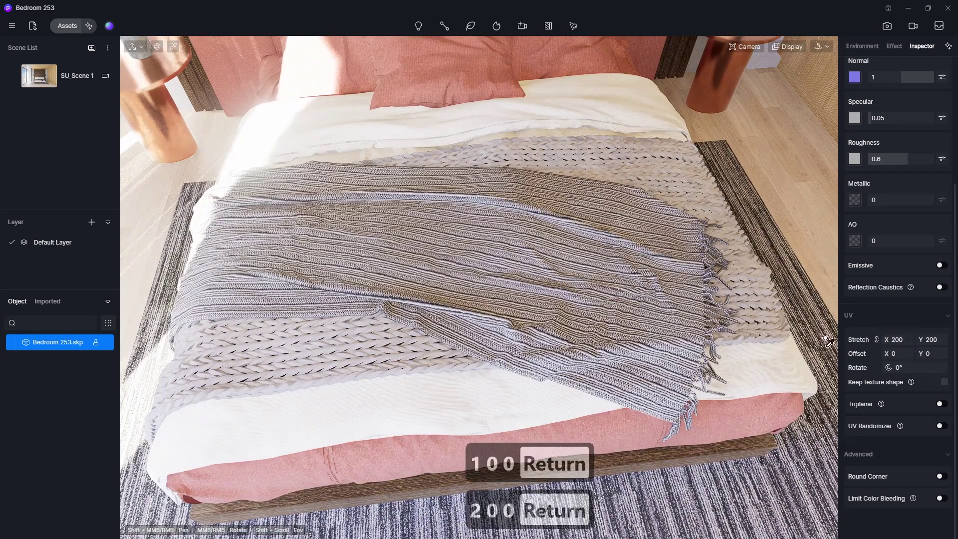
key("Escape")
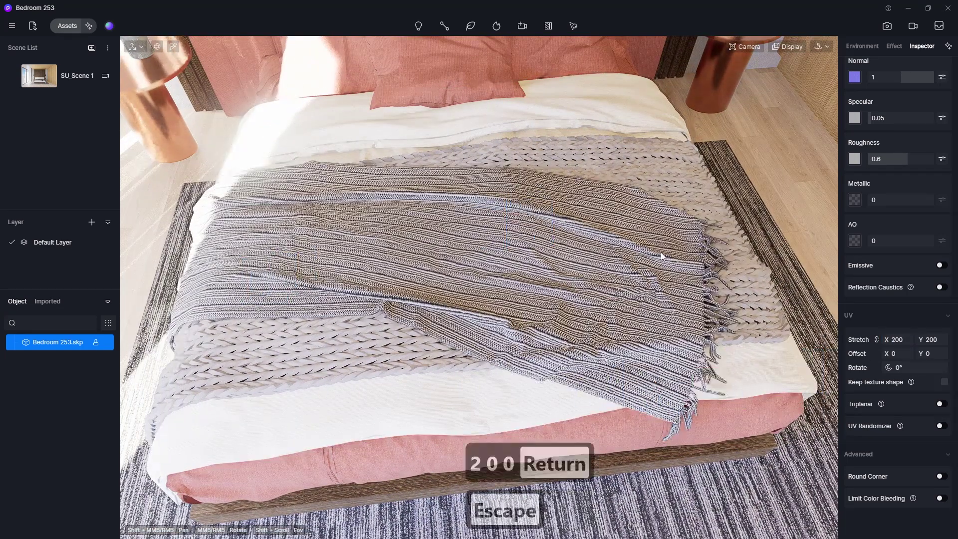
Try a UV stretch of 300 on the throw's Sweater fabric and inspect the knit from the foot of the bed.
right_click_drag(661, 256, 502, 91)
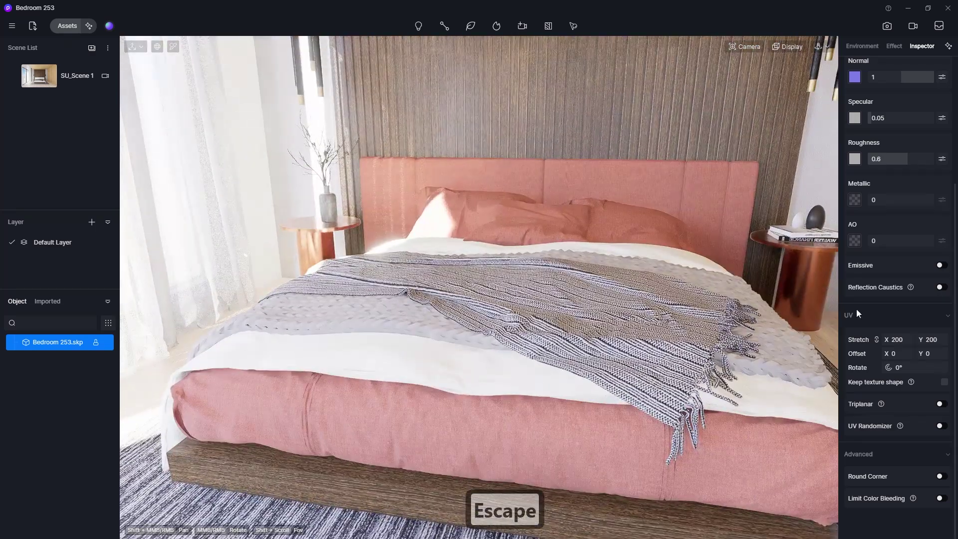
type("300")
key("Return")
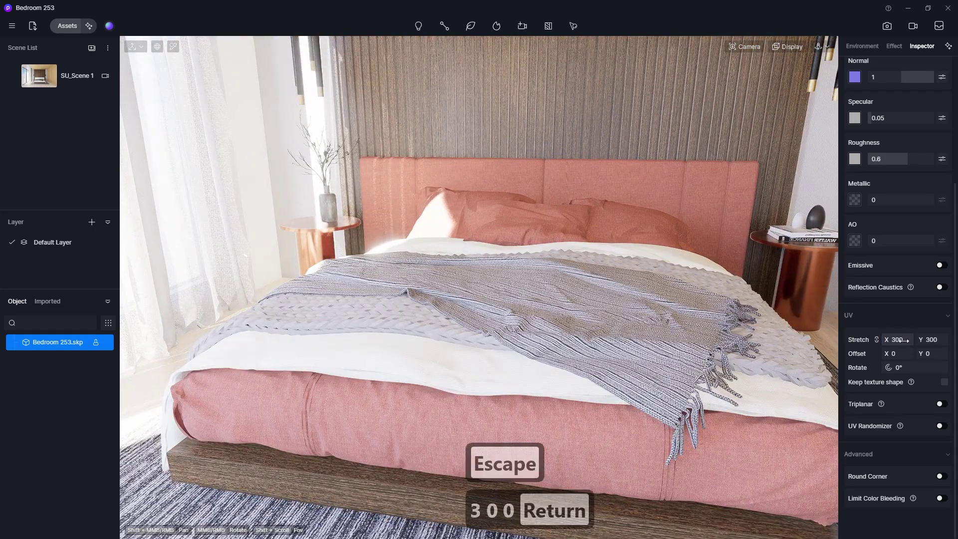
scroll(705, 385, "up", 5)
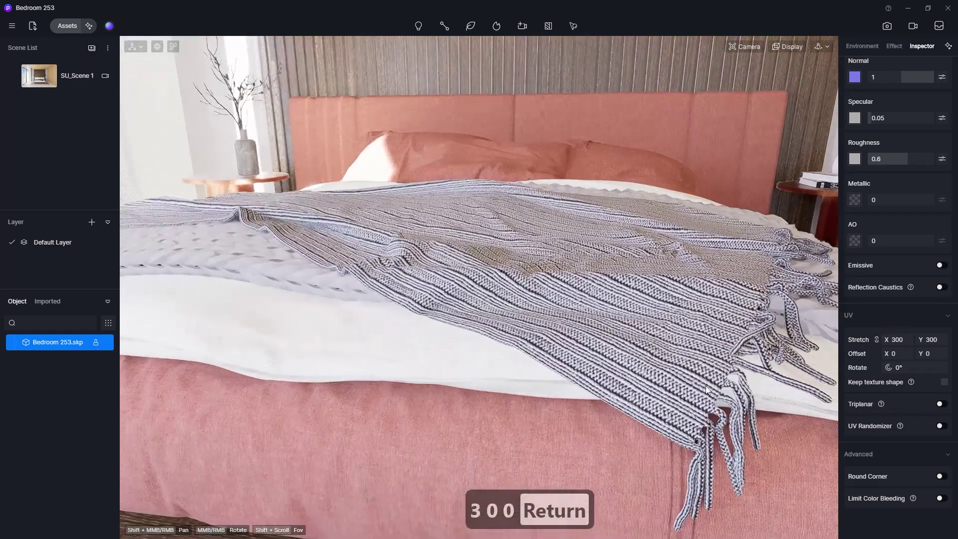
scroll(652, 400, "down", 5)
right_click_drag(650, 387, 696, 406)
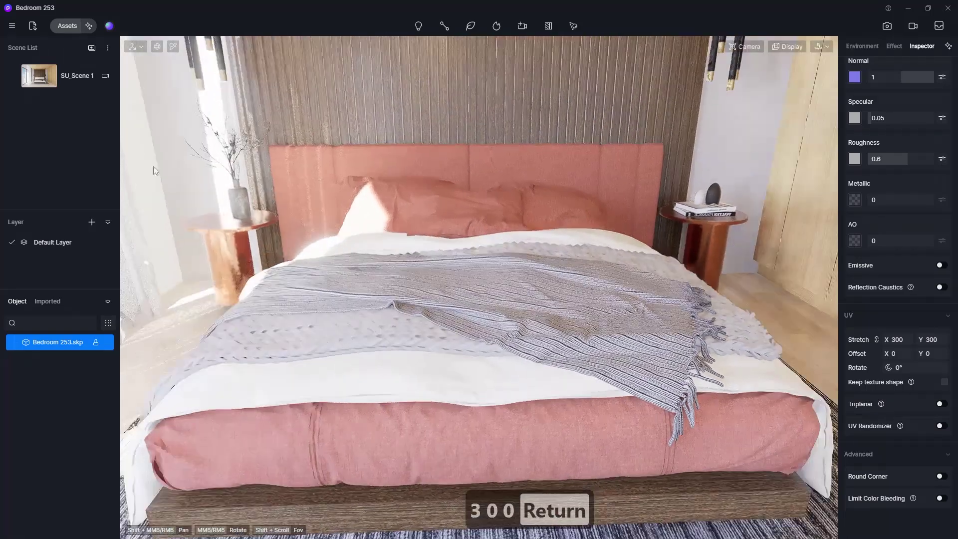
Return to the SU_Scene 1 view, compare UV stretch values of 150 and 100 on the throw, and set it to 250.
left_click(42, 81)
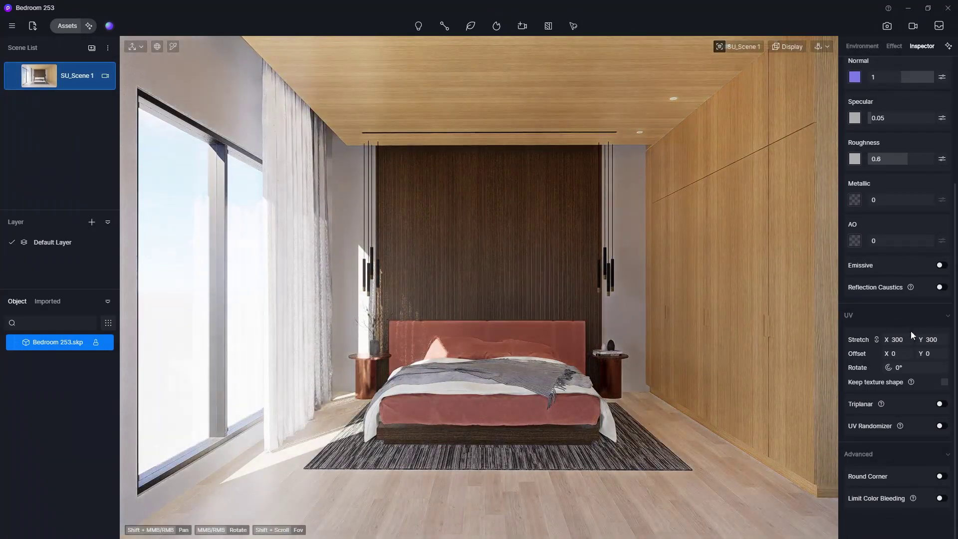
left_click(912, 339)
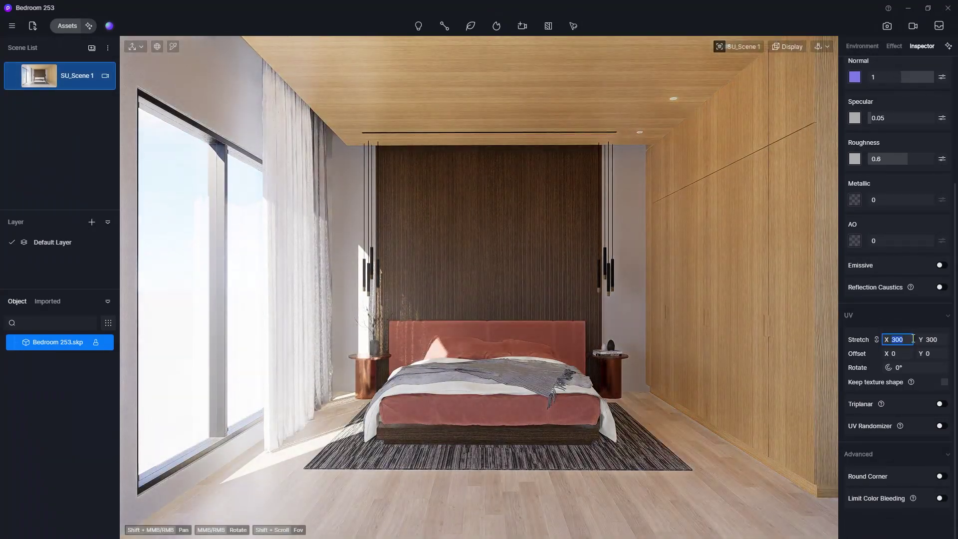
type("150")
key("Return")
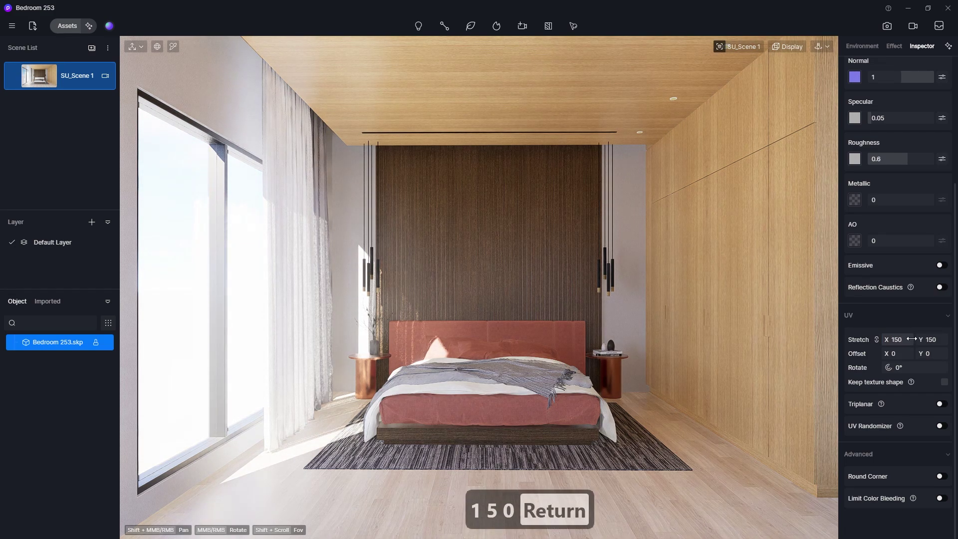
type("100")
key("Return")
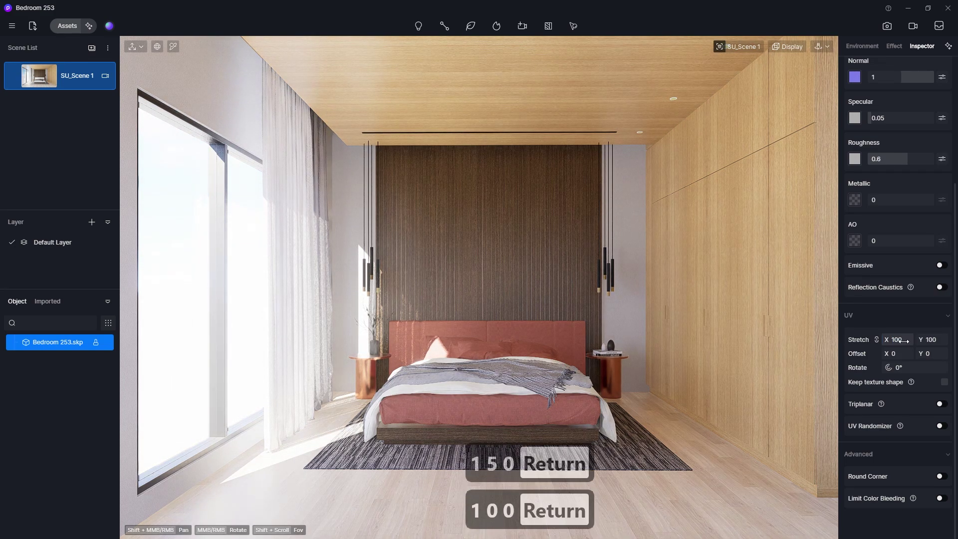
type("250")
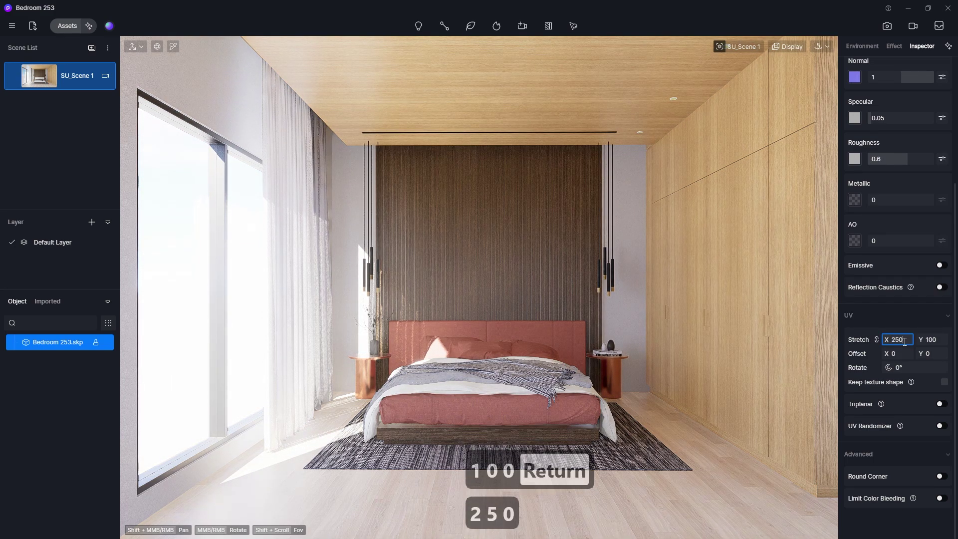
key("Return")
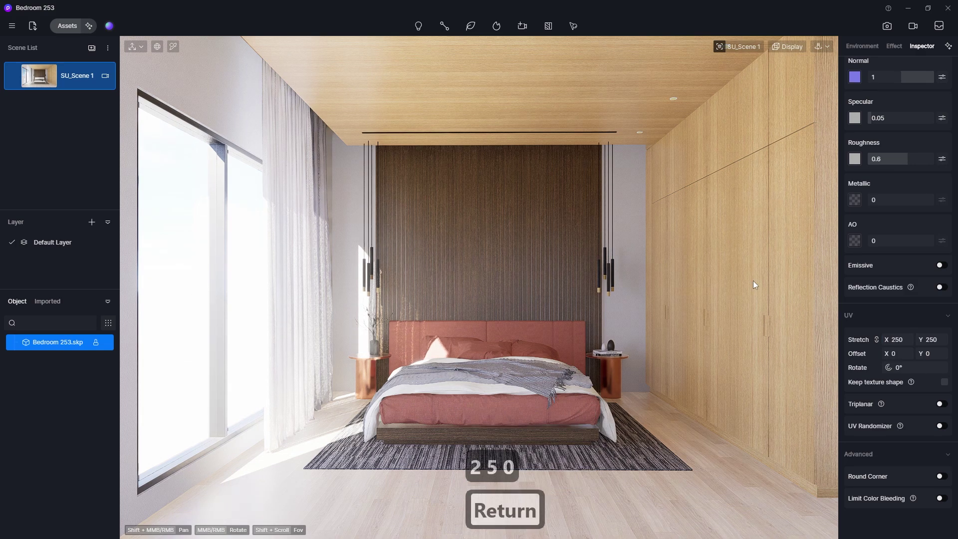
Darken the throw's Sweater fabric base color to an HSV value of 62.
scroll(924, 199, "up", 4)
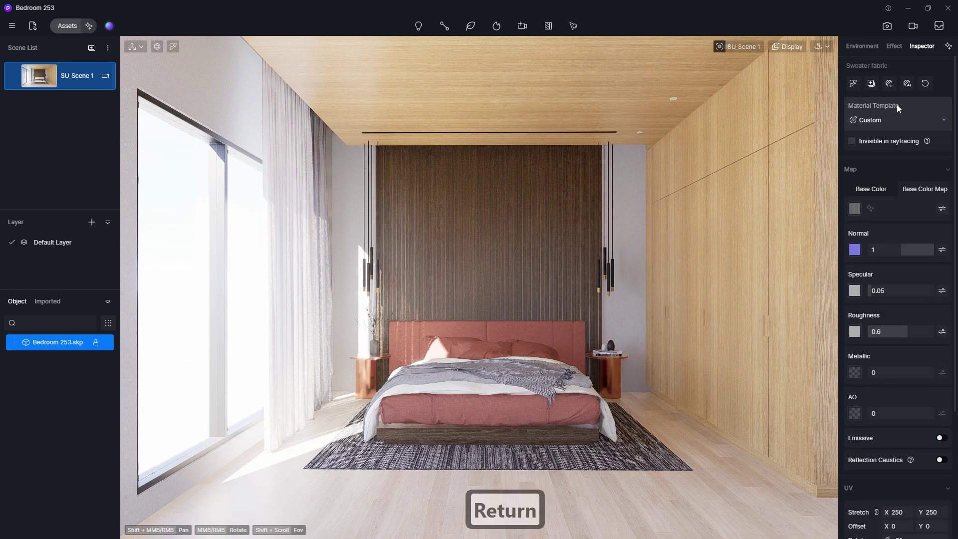
left_click(857, 208)
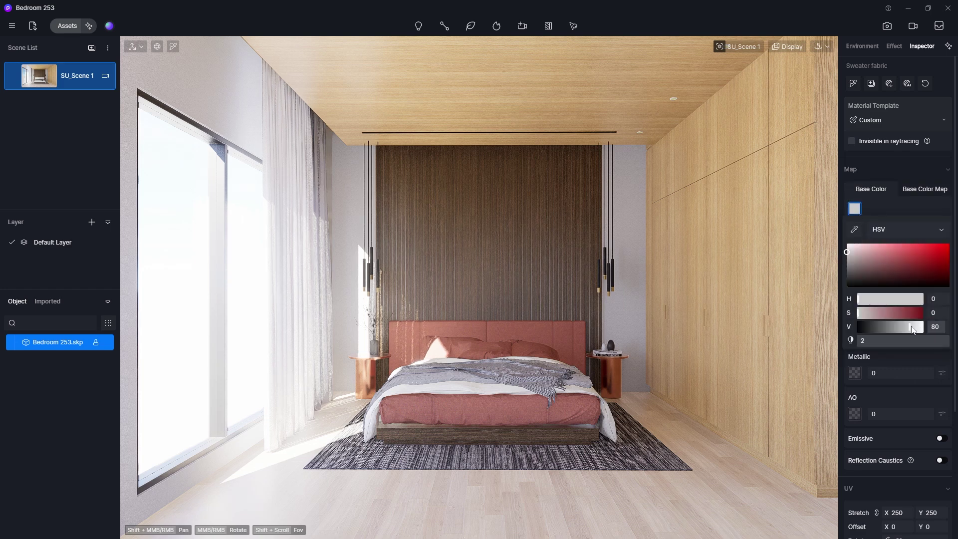
left_click_drag(909, 326, 901, 327)
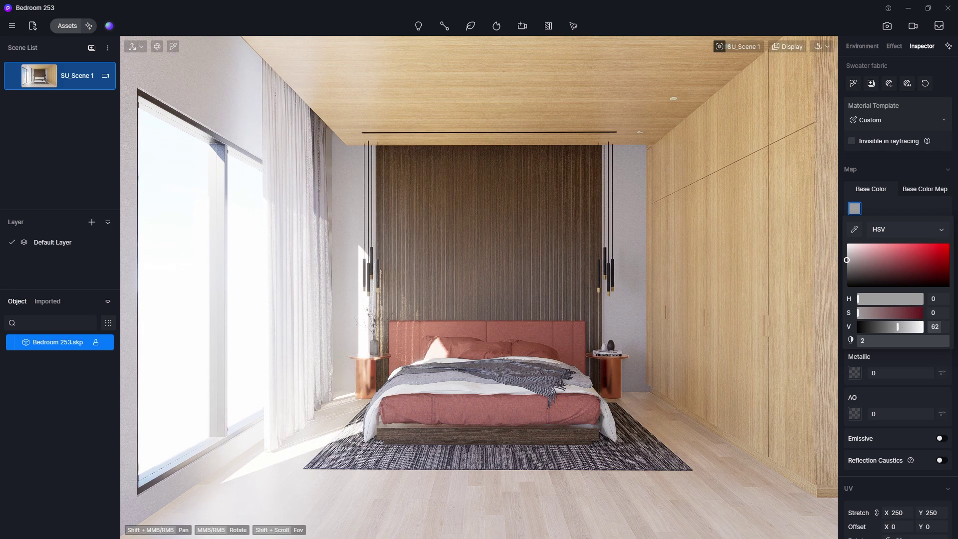
Save the project, then enter image rendering mode with a 16:9 aspect ratio.
left_click(12, 26)
left_click(150, 106)
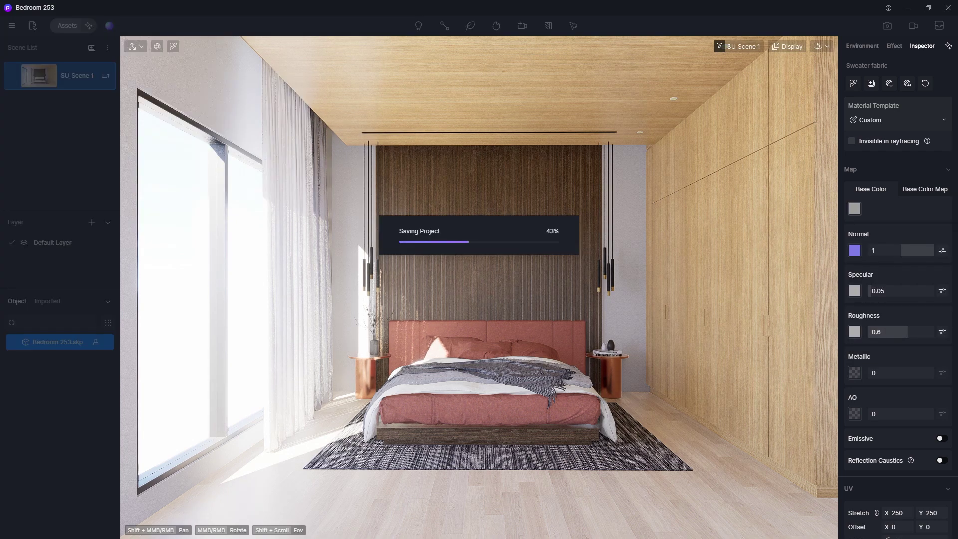
left_click(887, 26)
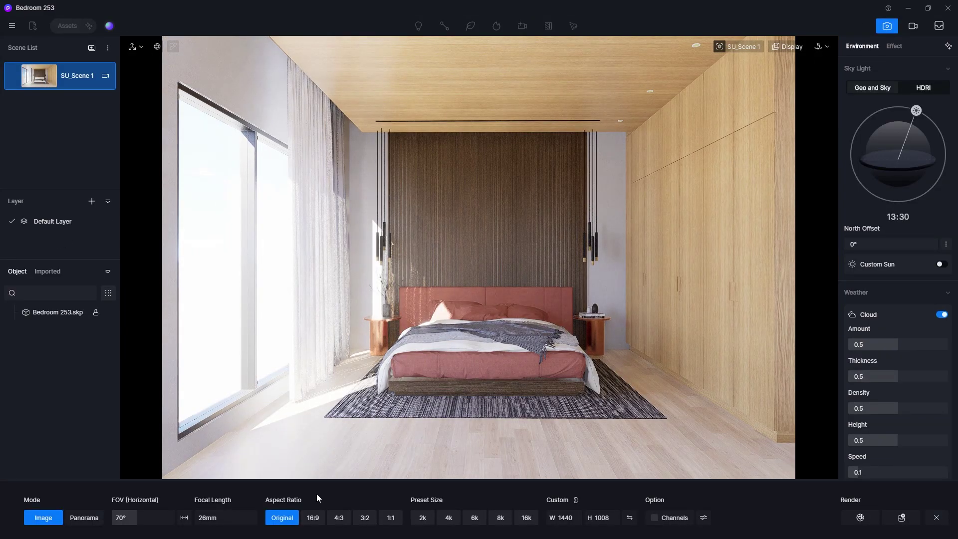
left_click(314, 516)
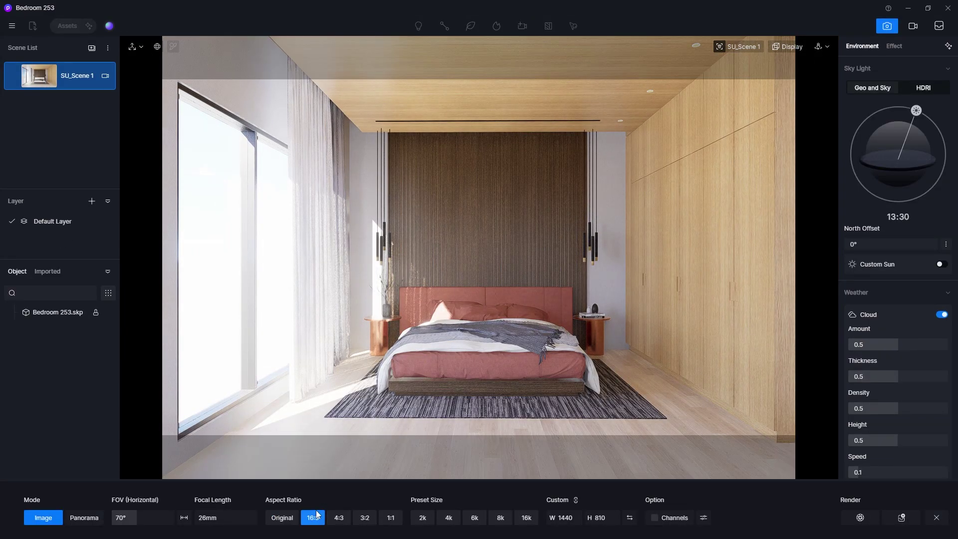
Switch the sky light to HDRI, try the custom HDR_029_Sky_Cloudy_Ref map, and choose btrr 8000×4000.
left_click(923, 88)
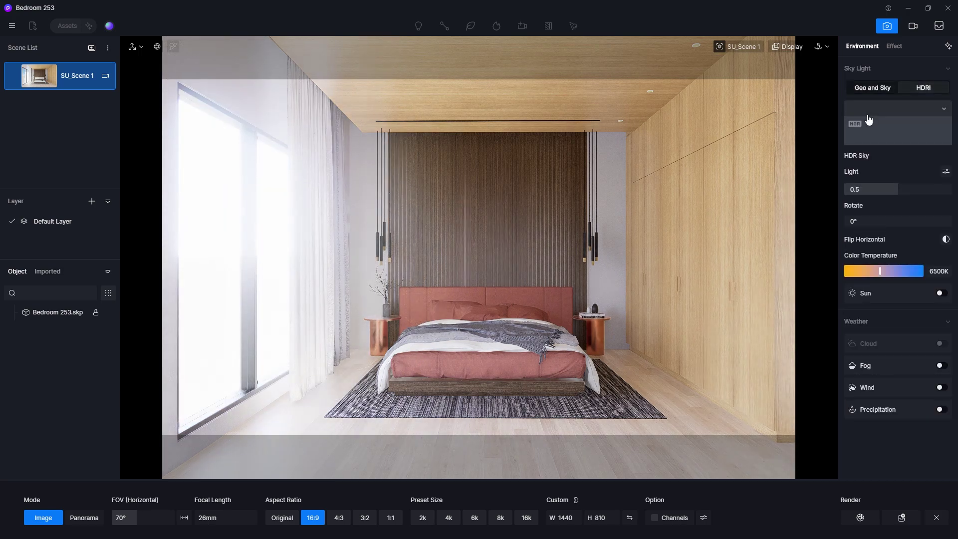
left_click(869, 120)
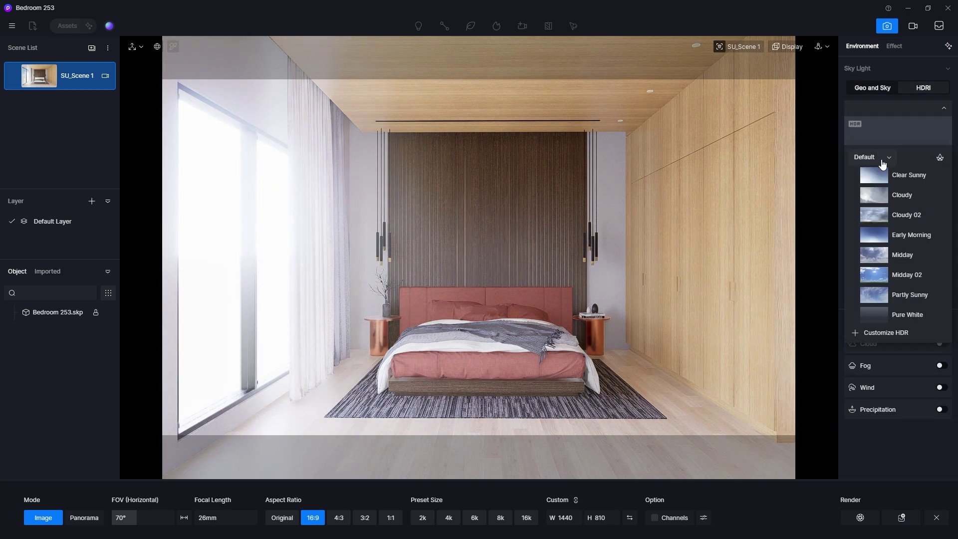
left_click(881, 161)
left_click(879, 168)
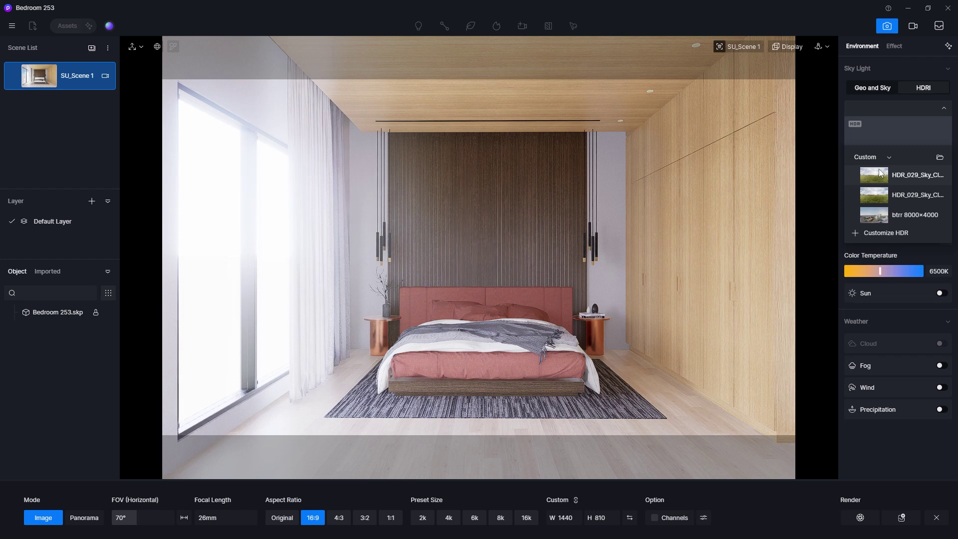
left_click(885, 194)
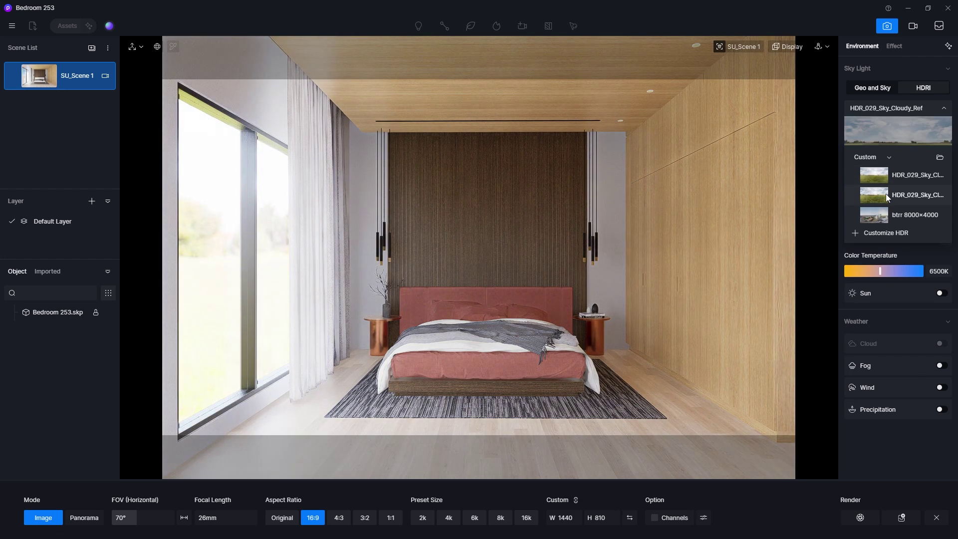
left_click(881, 215)
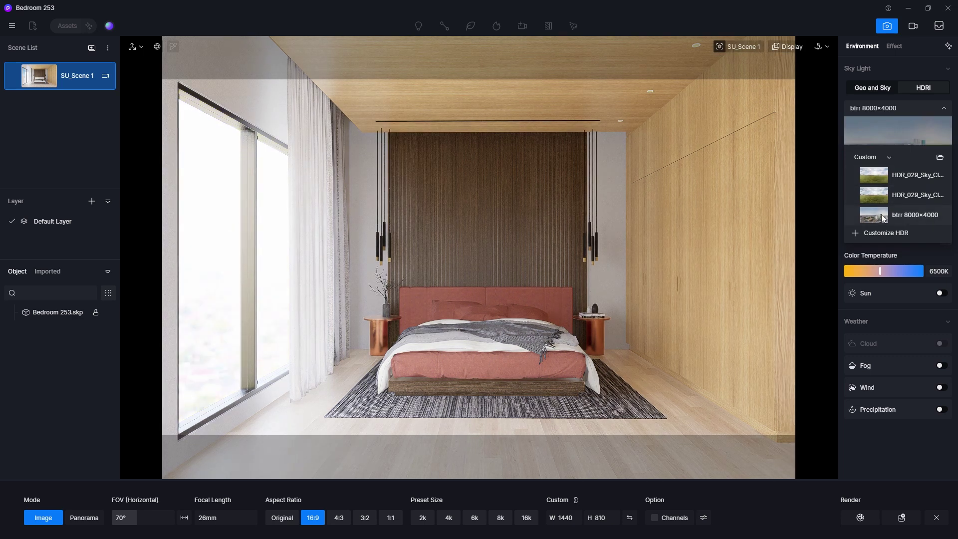
left_click(943, 109)
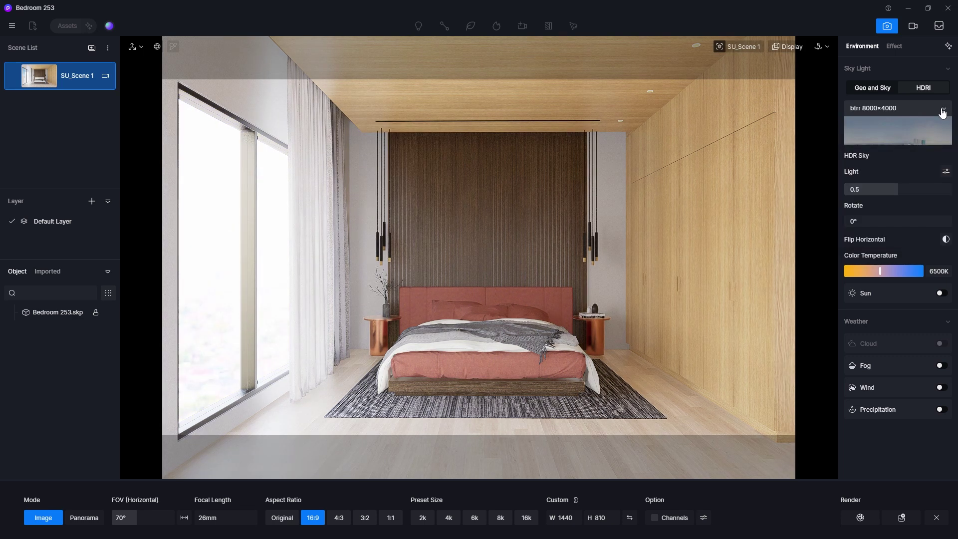
Separate the HDR light settings, try a skylight strength of 0.12, and set it to 0.1.
left_click(946, 172)
left_click(895, 209)
type("0.12")
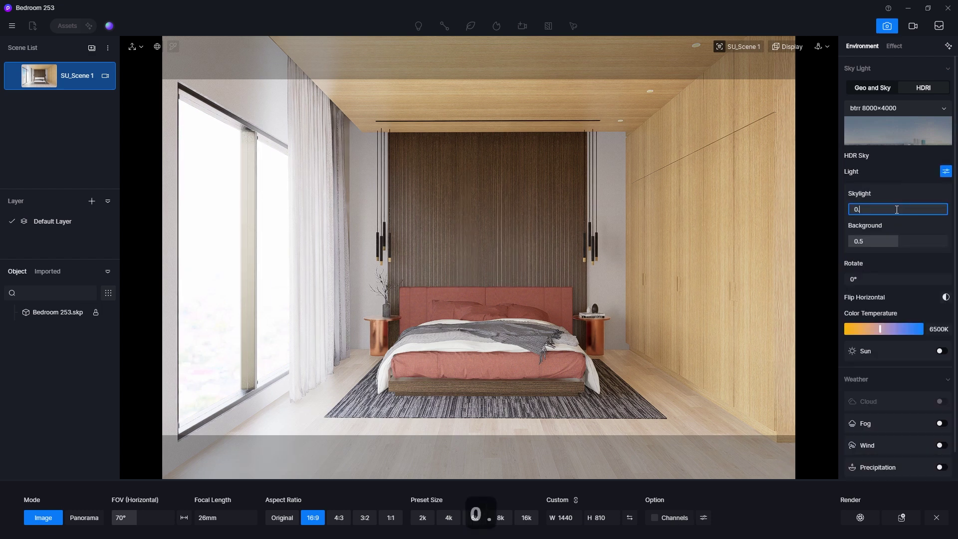
key("Return")
left_click(895, 209)
type("0.1")
key("Return")
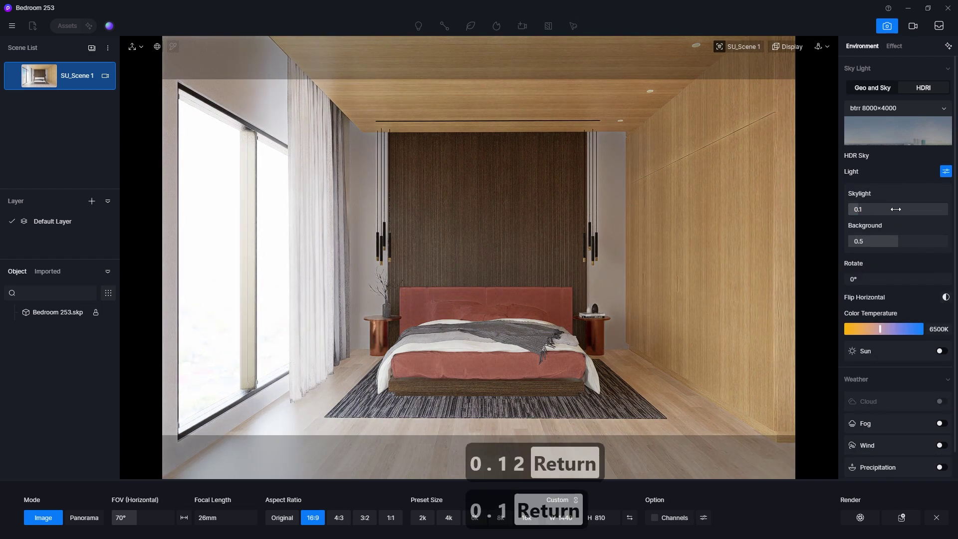
Set the HDR background brightness to 0.01 and its rotation to 156.7°, updating SU_Scene 1 with the result.
left_click(891, 242)
type("0.1")
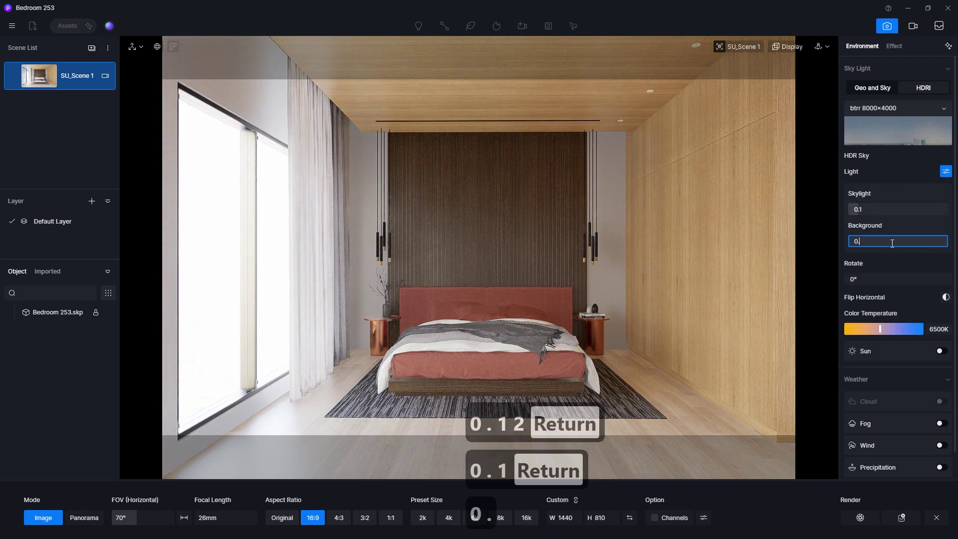
key("Return")
left_click(892, 242)
type("0.01")
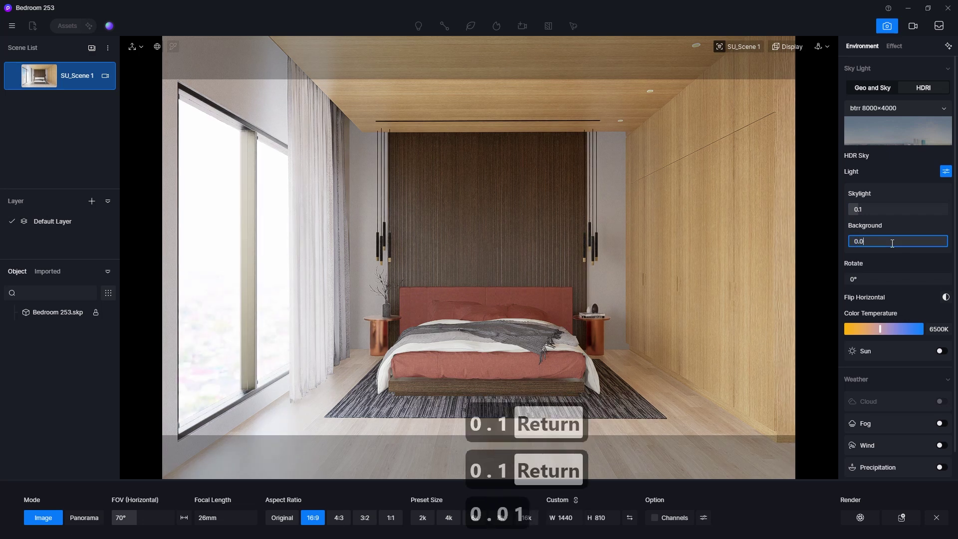
key("Return")
left_click_drag(866, 278, 891, 279)
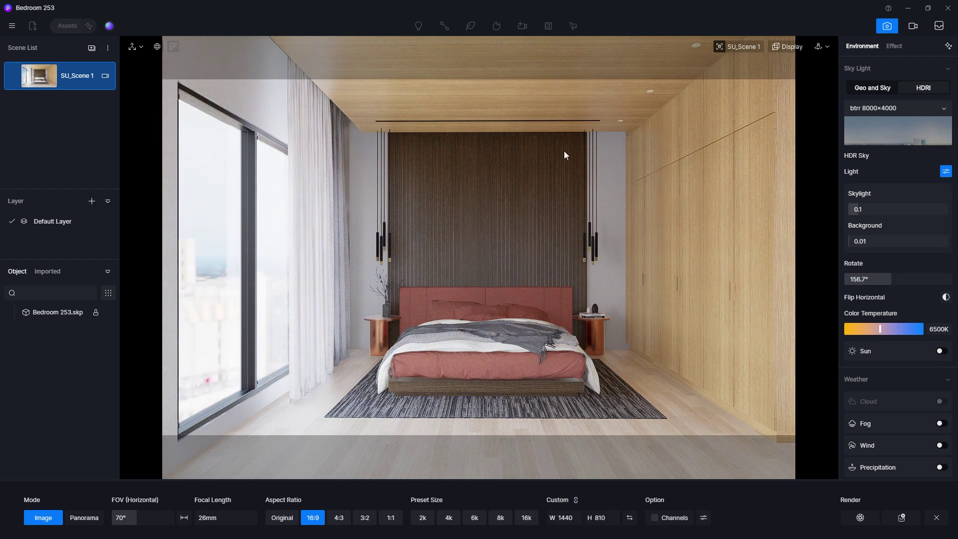
left_click(13, 79)
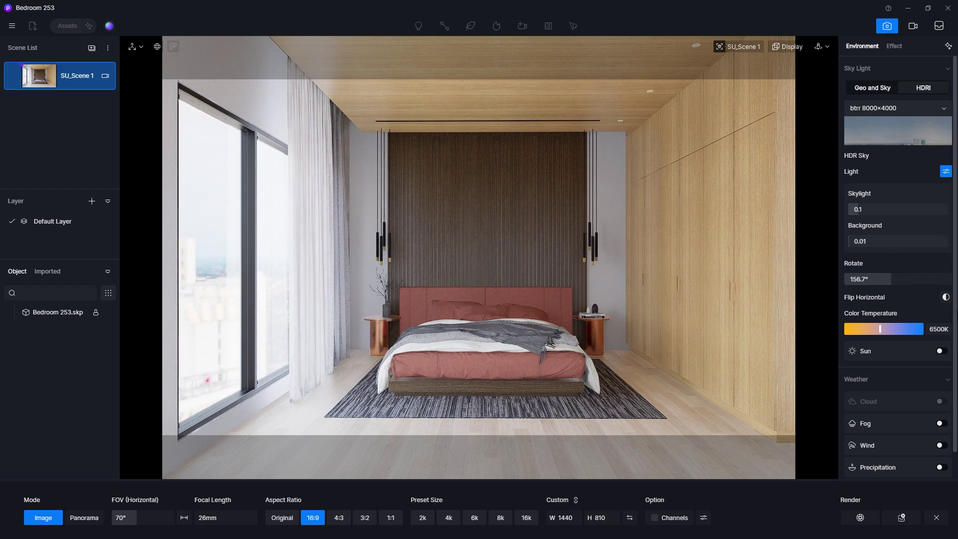
Enable the HDRI sun with a custom direction of altitude 37.2 and azimuth 281.7.
scroll(898, 264, "down", 1)
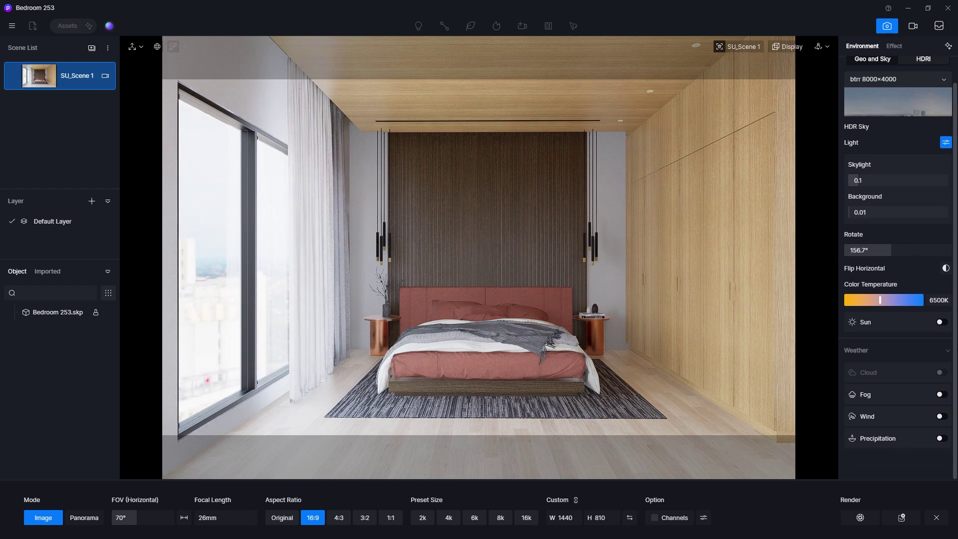
left_click(941, 322)
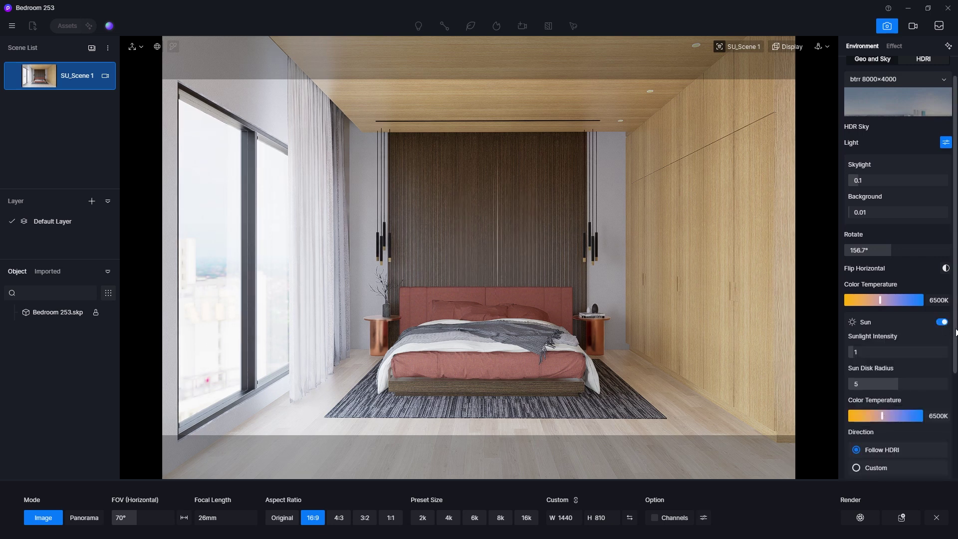
scroll(888, 399, "down", 2)
left_click(856, 421)
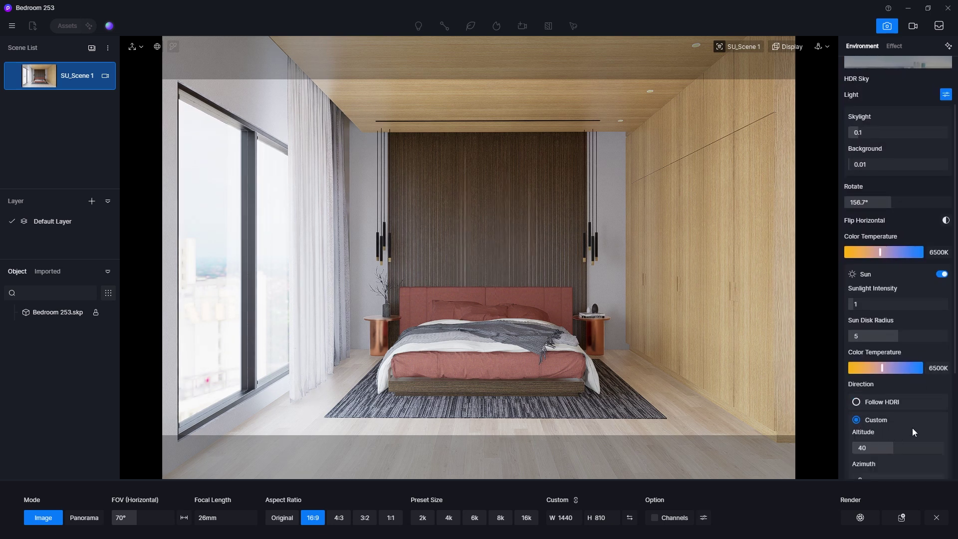
scroll(913, 432, "down", 1)
left_click_drag(860, 419, 899, 418)
left_click_drag(879, 418, 924, 418)
left_click_drag(901, 388, 891, 392)
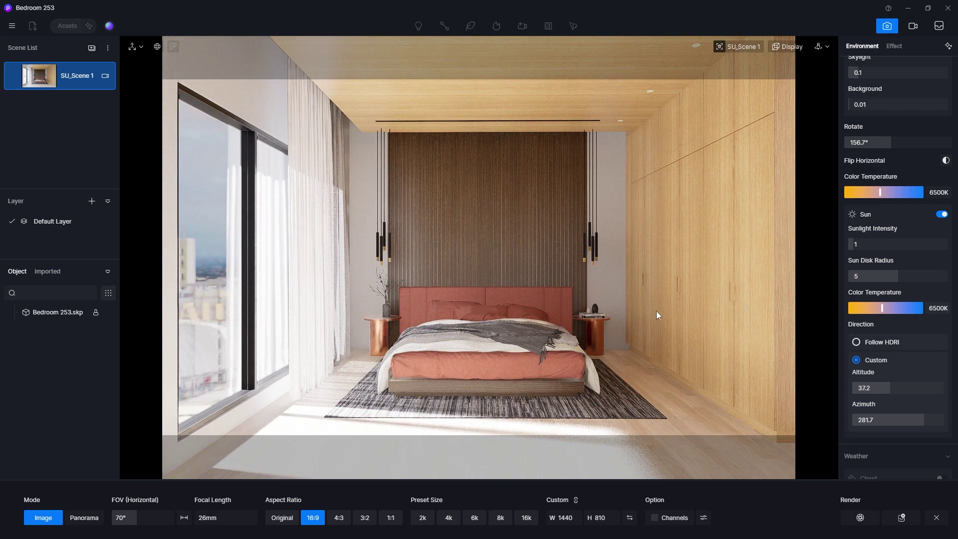
Compare sunlight intensities of 0.1 and 0.01, set it to 0.02, and update SU_Scene 1.
left_click(864, 244)
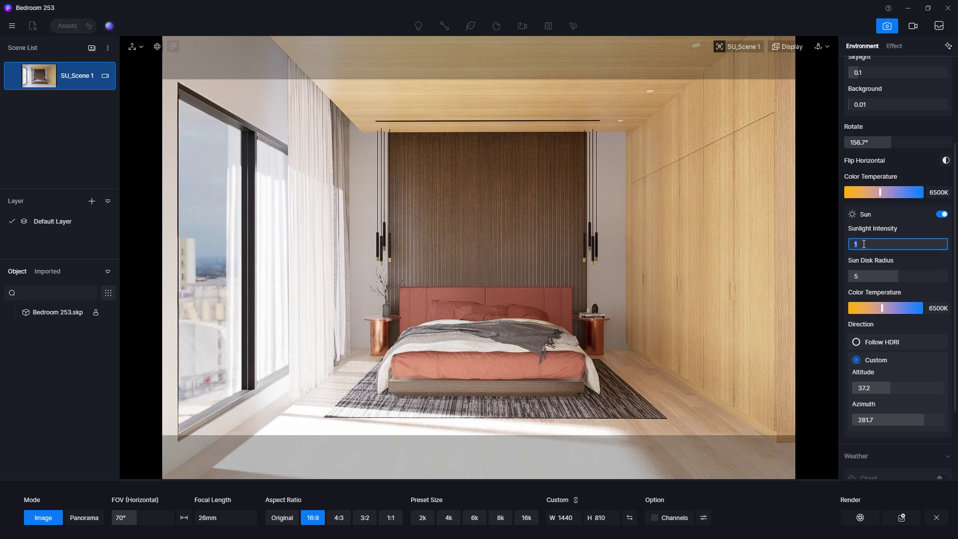
type("0.1")
key("Return")
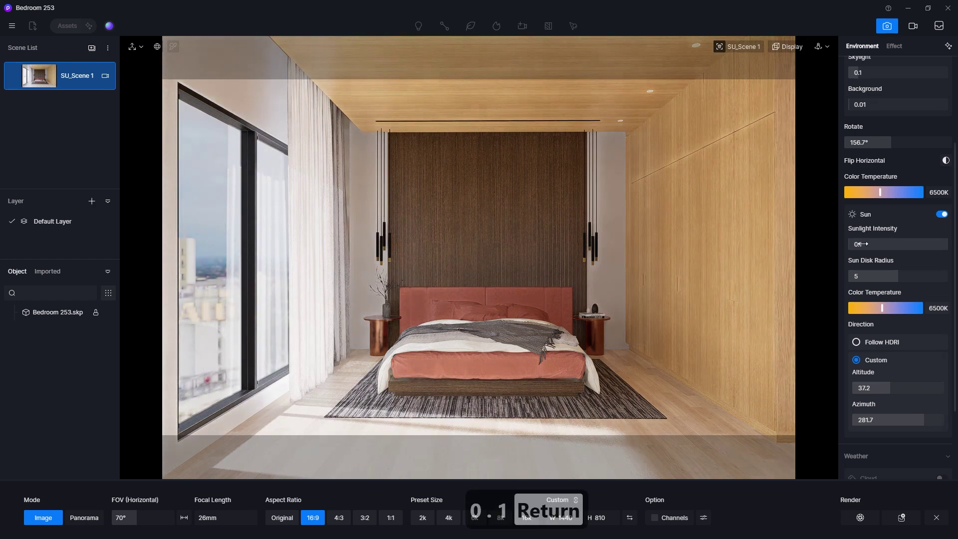
left_click(862, 244)
type("0.01")
key("Return")
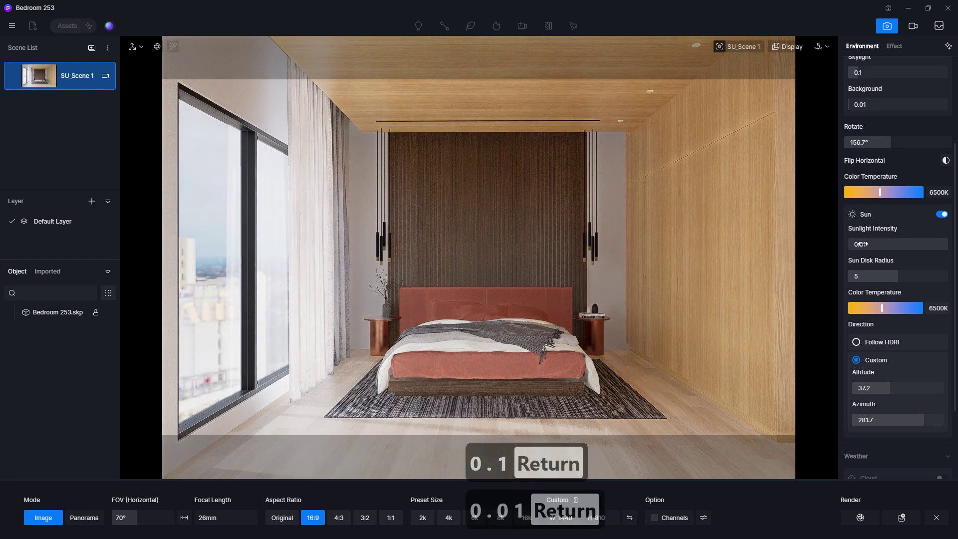
type("0.02")
key("Return")
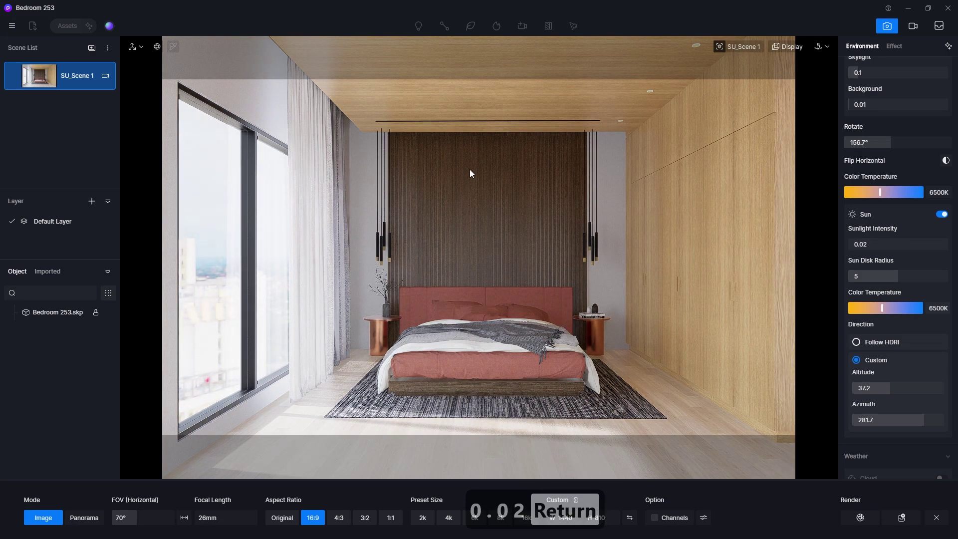
left_click(9, 79)
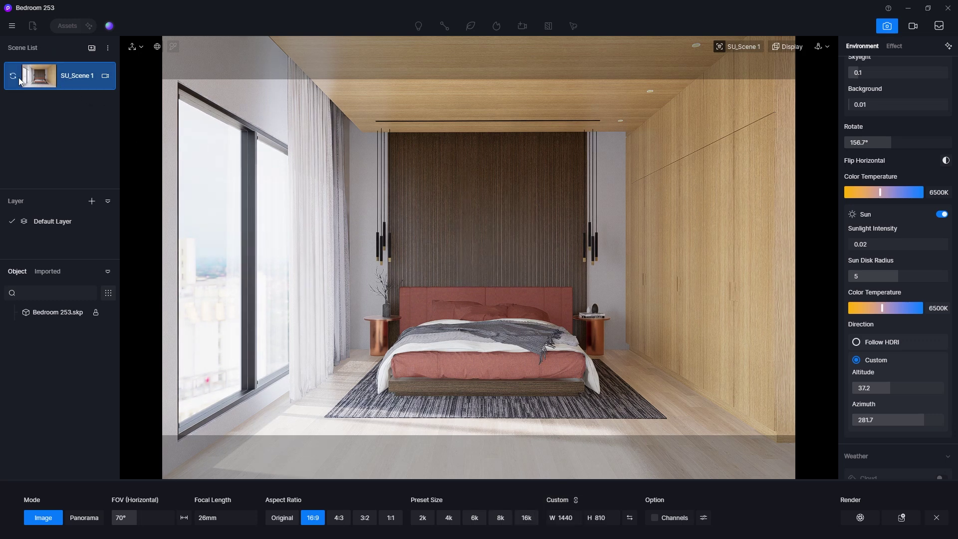
Compare HDR skylight strengths of 0.05, 0.01 and 0.03 on the room, and set it to 0.05.
scroll(881, 175, "up", 3)
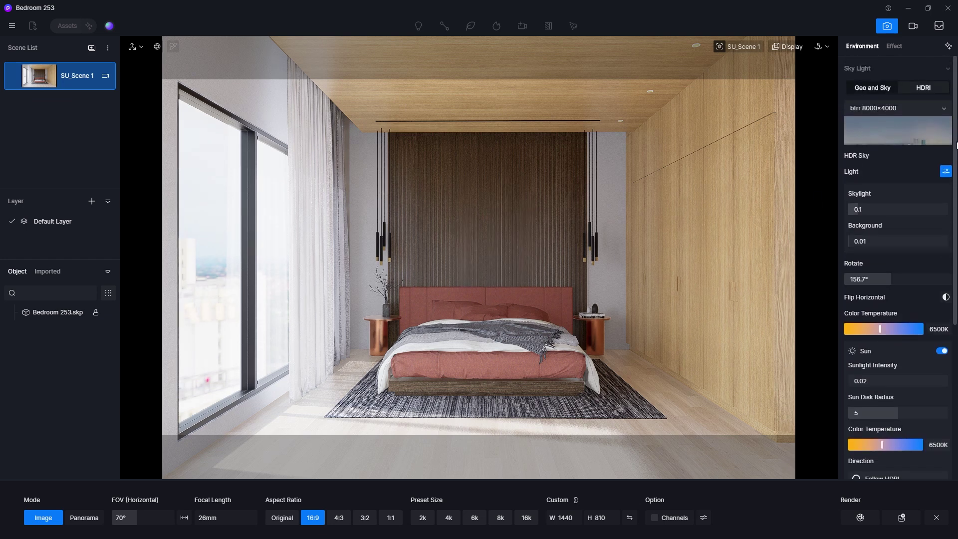
left_click(873, 209)
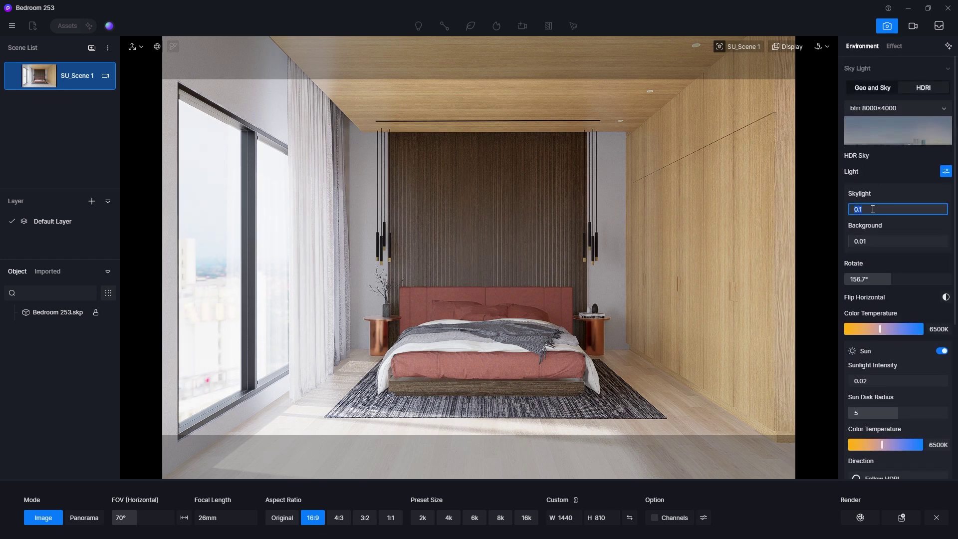
key("Return")
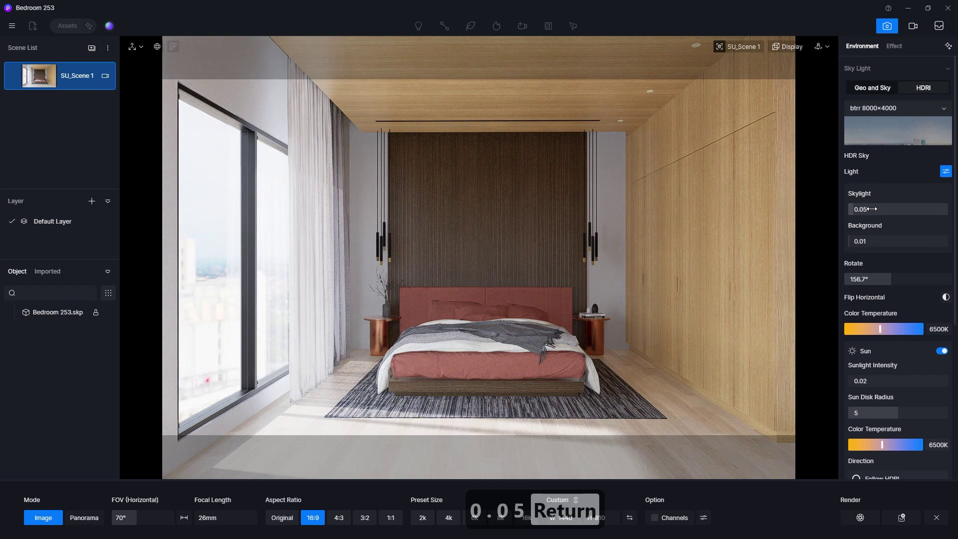
type("0.01")
key("Return")
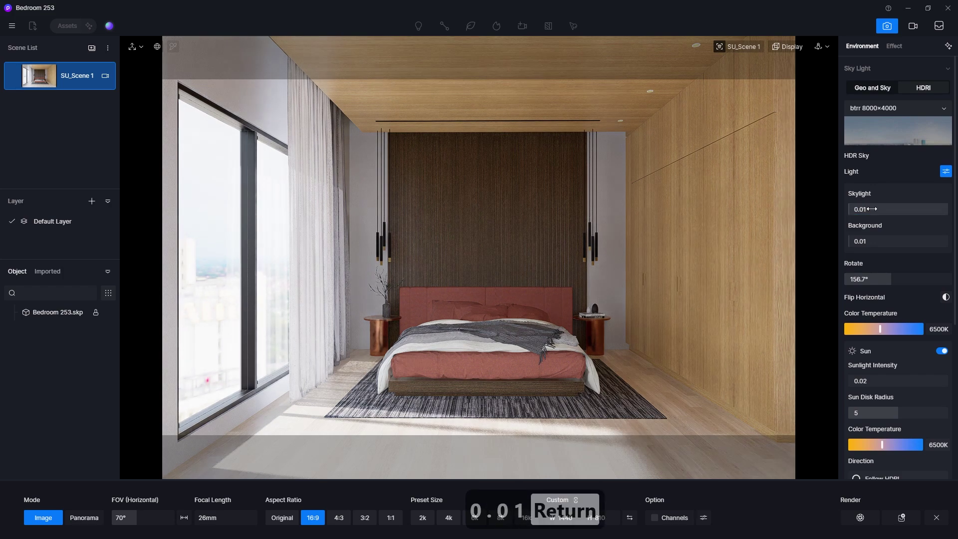
left_click(873, 209)
type("0.0")
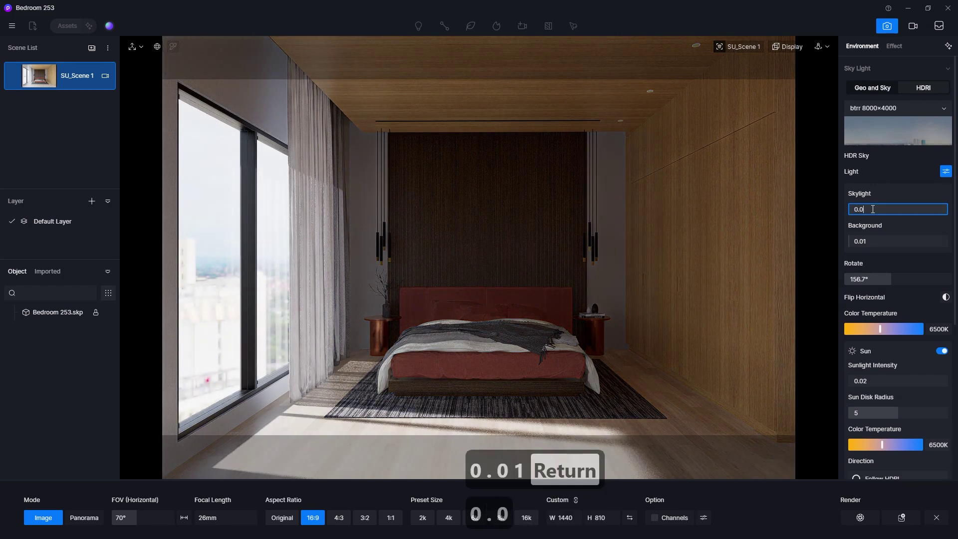
type("3")
key("Return")
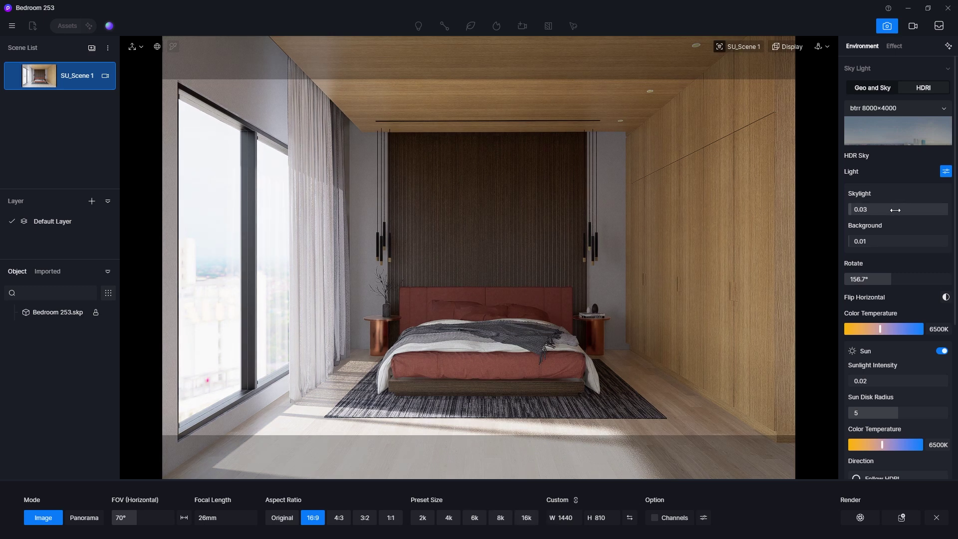
type("5")
key("Return")
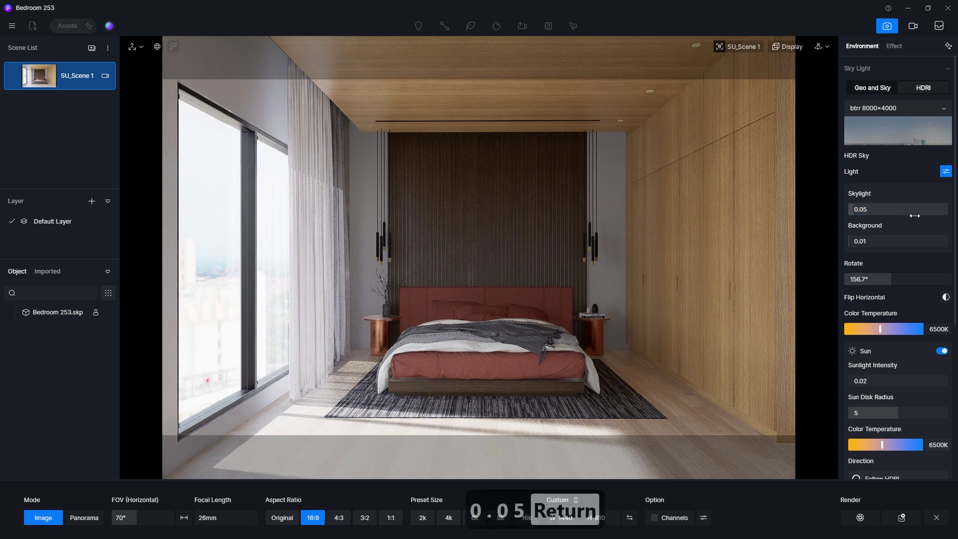
scroll(897, 210, "down", 1)
scroll(872, 186, "down", 2)
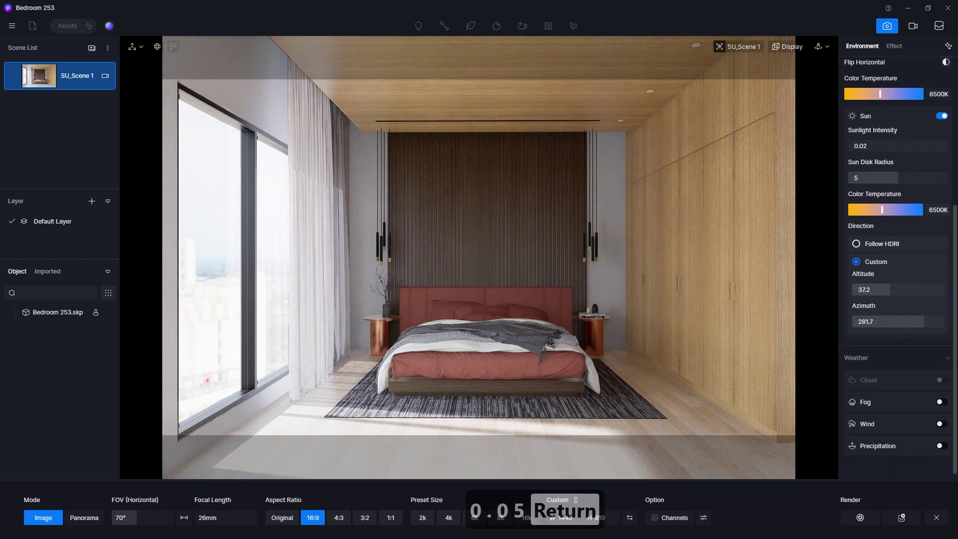
Set the HDRI sun's sunlight intensity to 0.01.
left_click(881, 202)
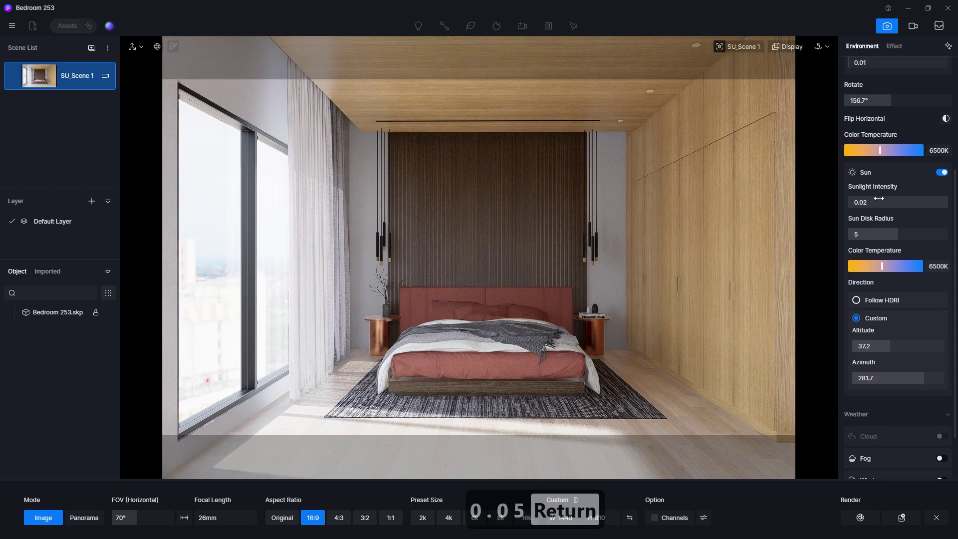
type("0.01")
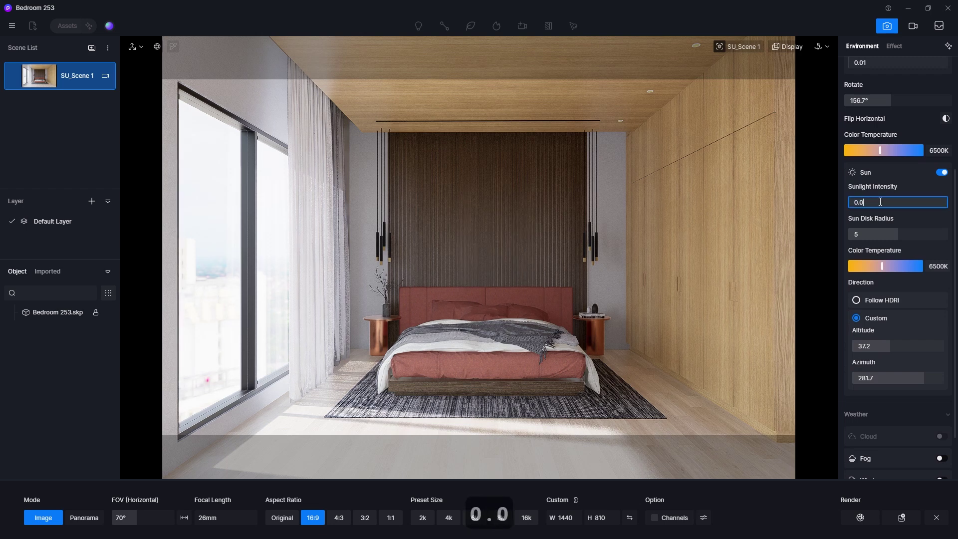
key("Return")
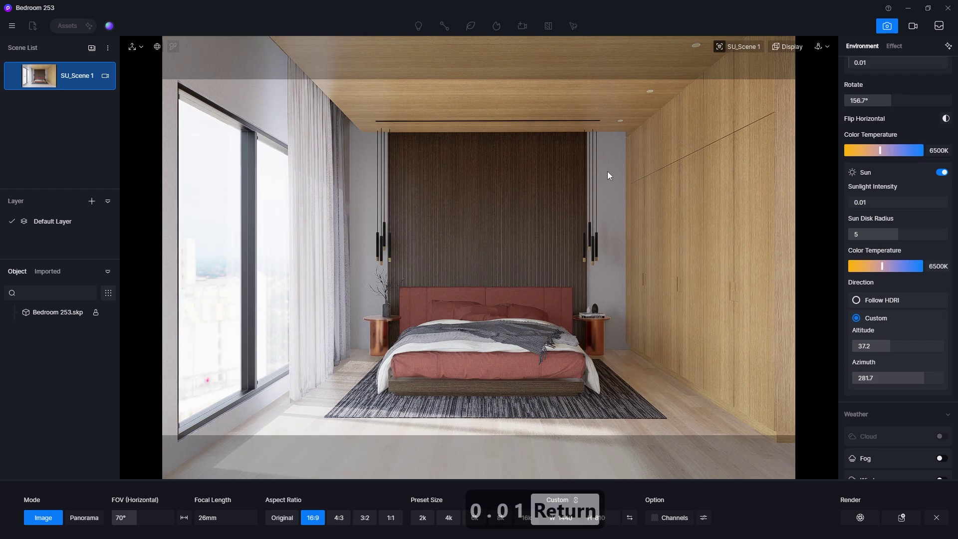
left_click_drag(956, 280, 955, 165)
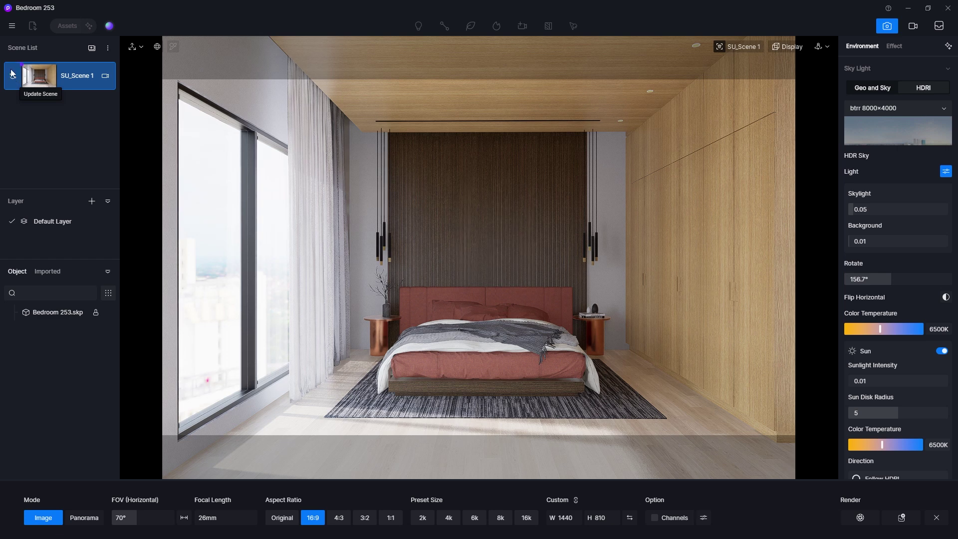
Save the Bedroom 253 project.
left_click(12, 25)
mouse_move(95, 49)
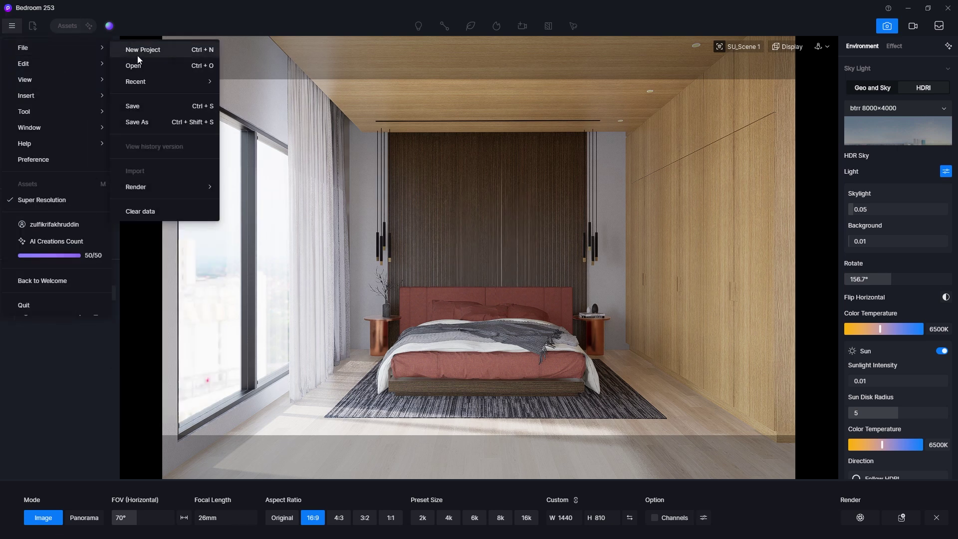
left_click(150, 107)
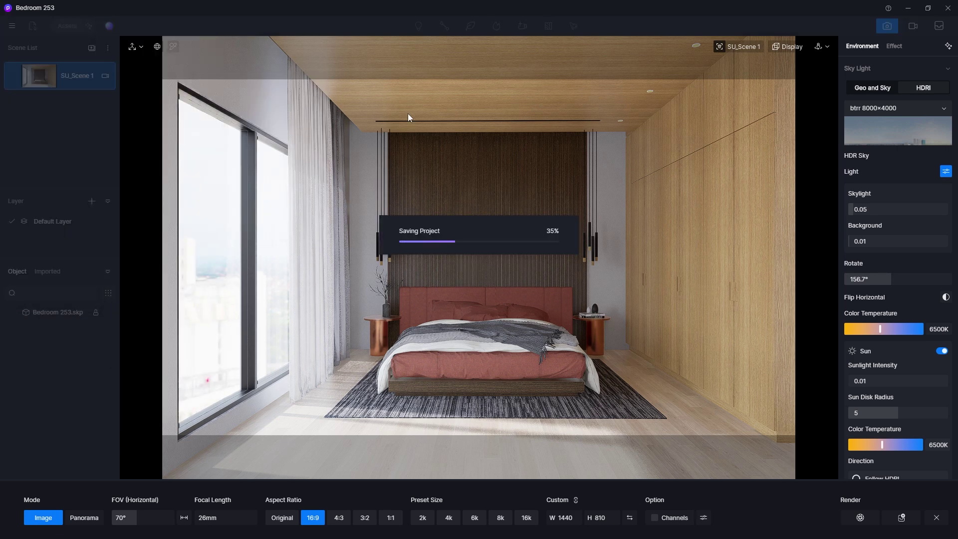
Leave image render mode and reset the camera clipping distance to 0 for a close view of the ceiling's black light slot.
left_click(886, 26)
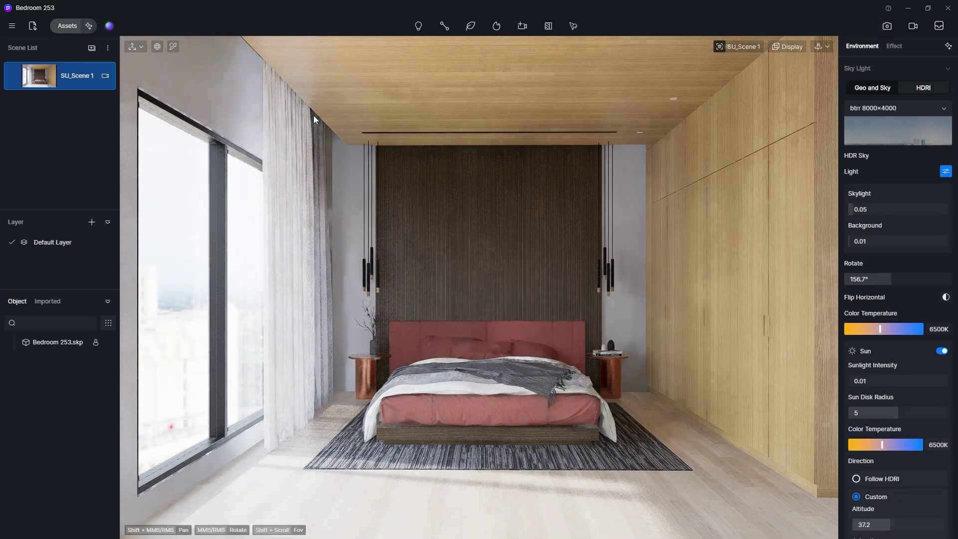
scroll(324, 110, "up", 3)
scroll(507, 124, "up", 5)
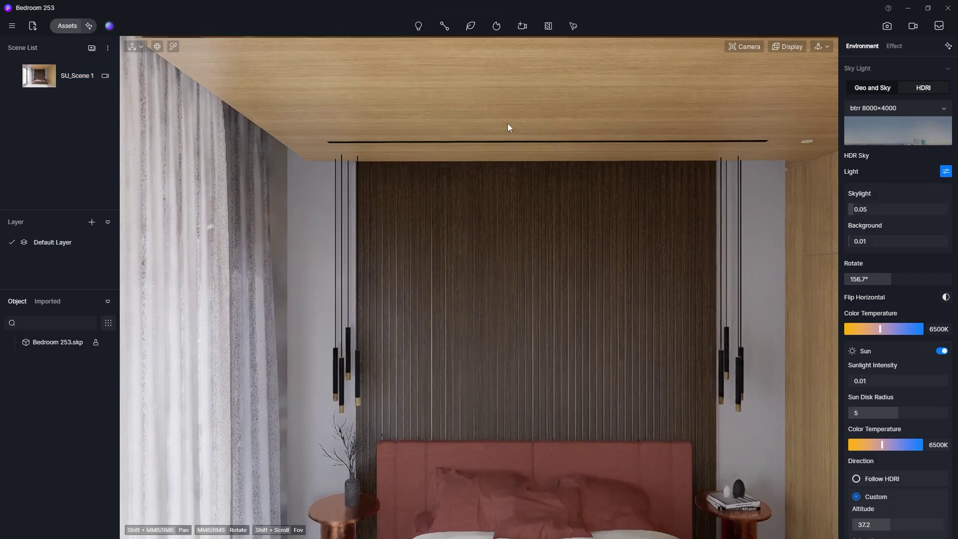
middle_click_drag(430, 131, 426, 29)
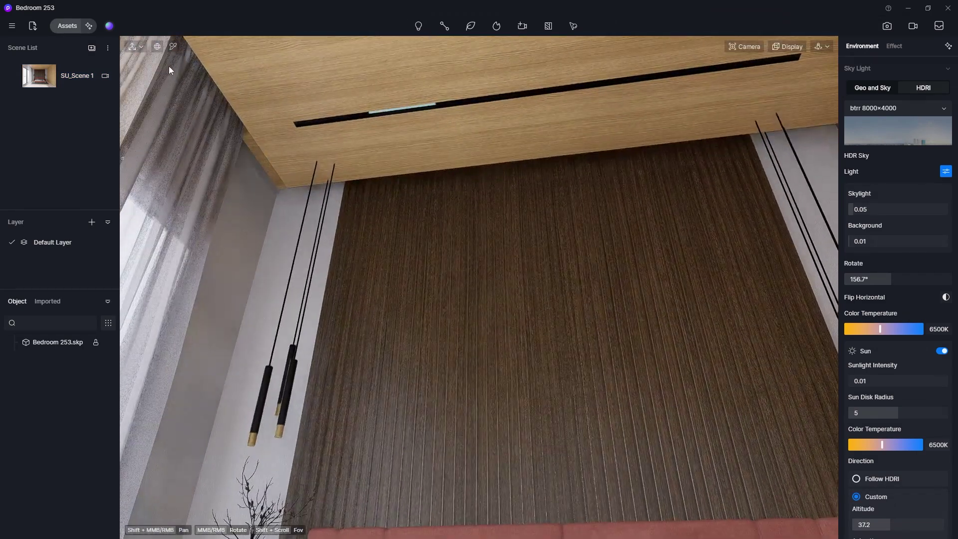
left_click(173, 46)
scroll(372, 95, "up", 4)
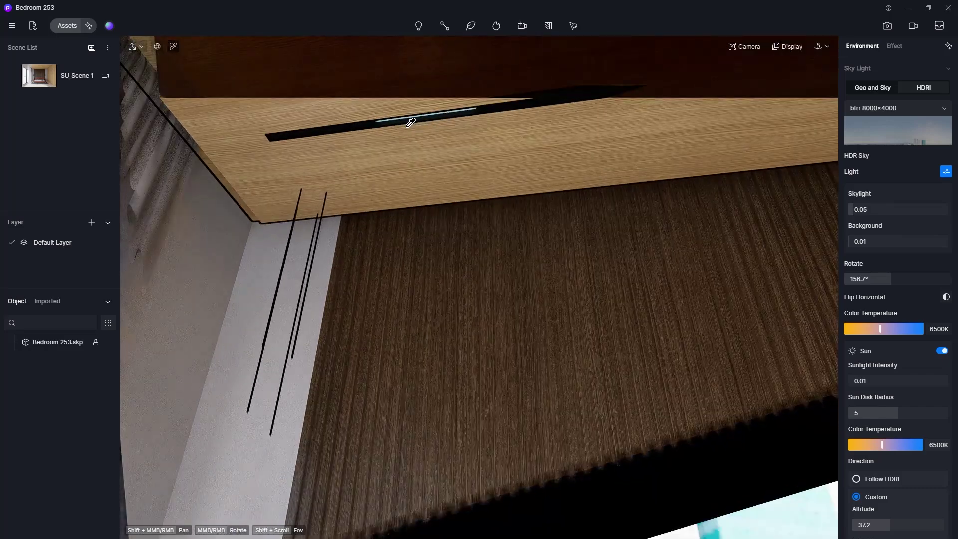
left_click(746, 46)
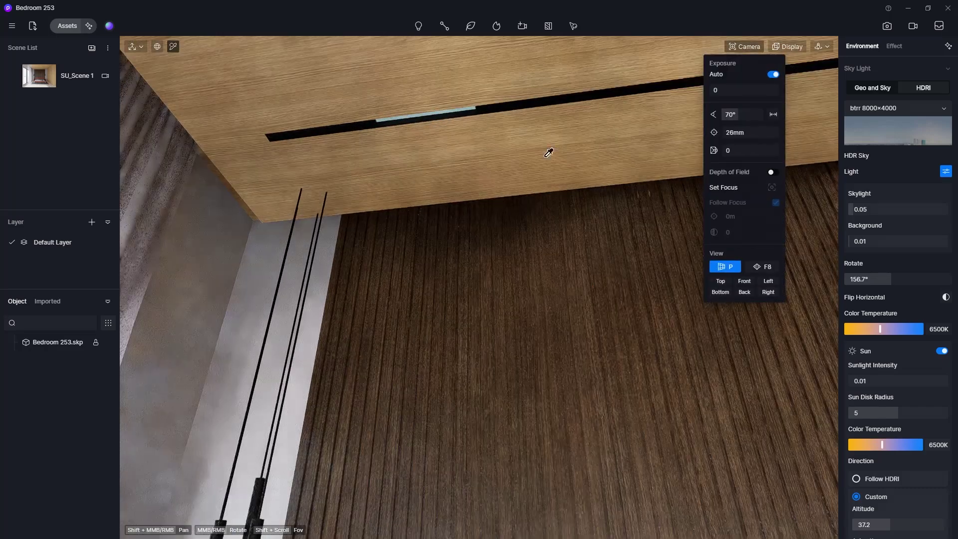
Make the light panel material in the black ceiling slot emissive with an intensity of 10.
scroll(360, 102, "up", 5)
middle_click_drag(401, 135, 405, 42)
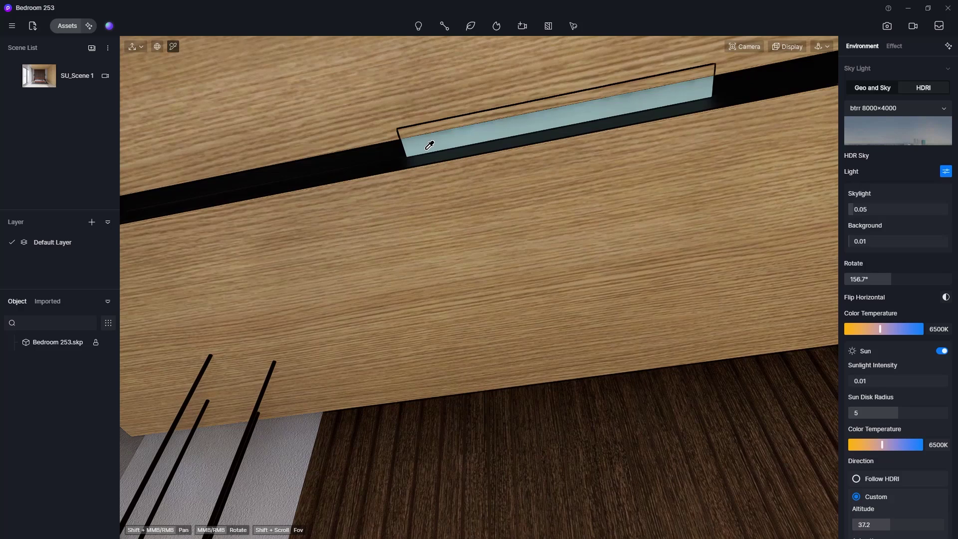
left_click(431, 144)
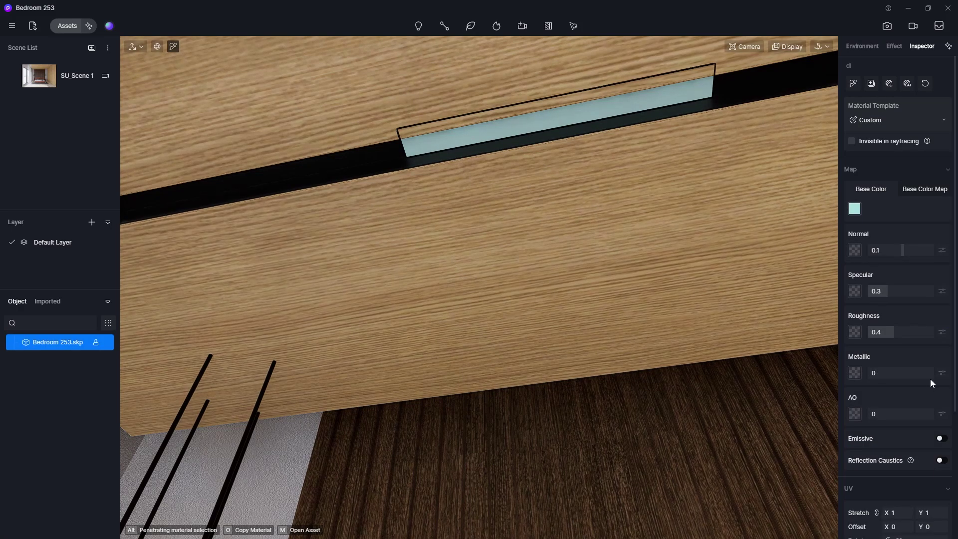
left_click(941, 439)
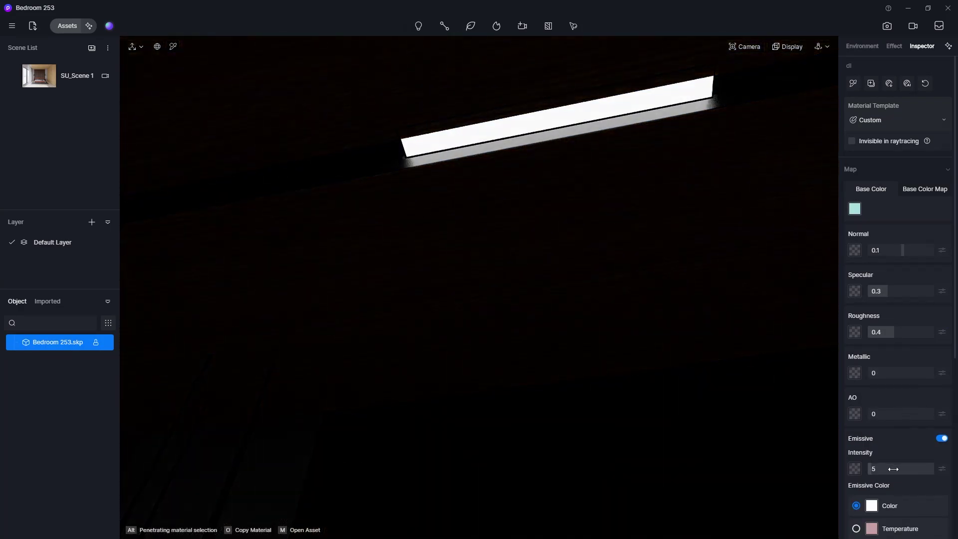
left_click(893, 469)
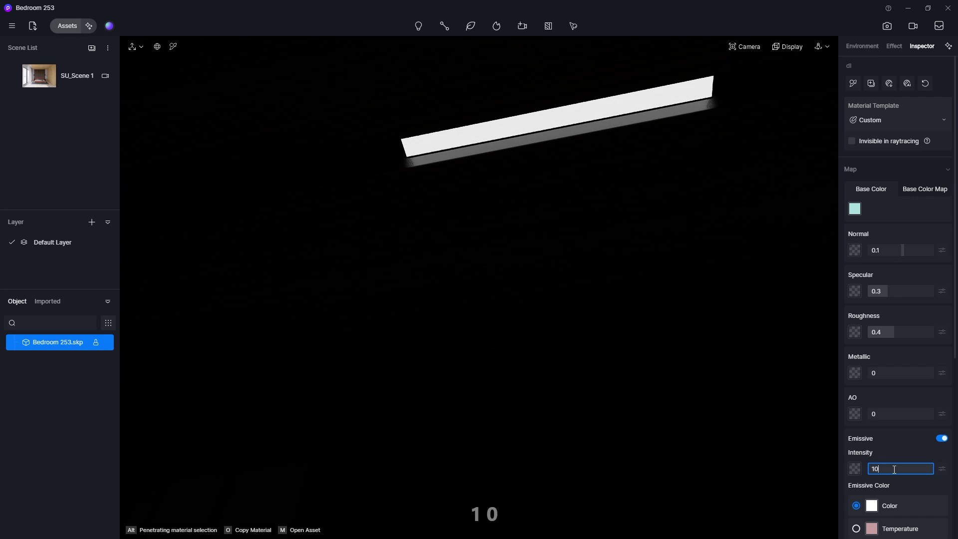
key("Return")
scroll(640, 398, "down", 3)
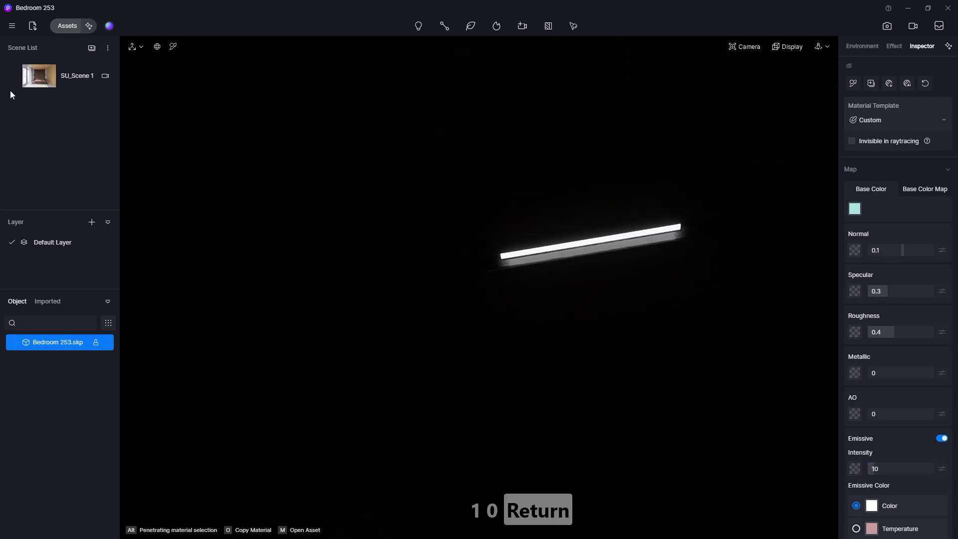
Make the round ceiling downlights' material emissive with an intensity of 10 and a color temperature of 3500.
left_click(35, 75)
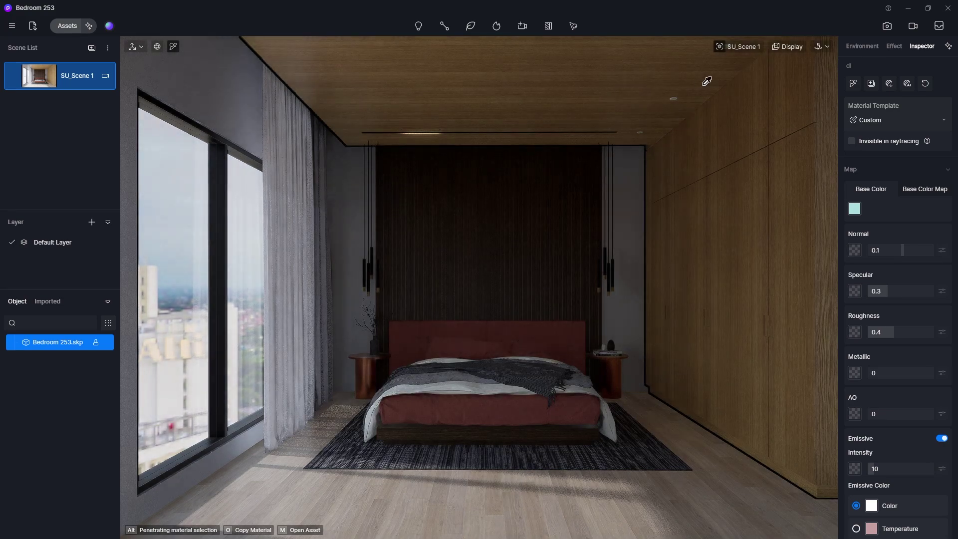
scroll(706, 81, "up", 5)
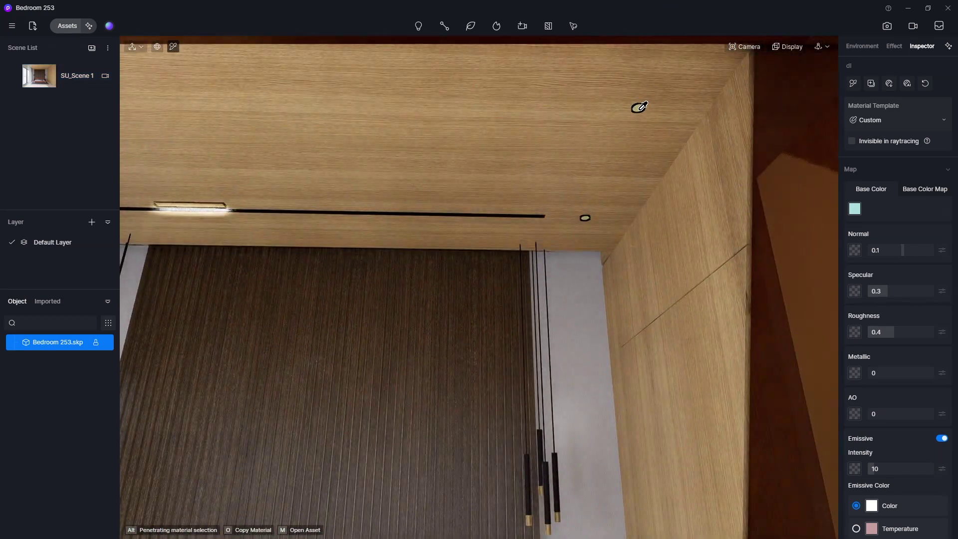
left_click(640, 108)
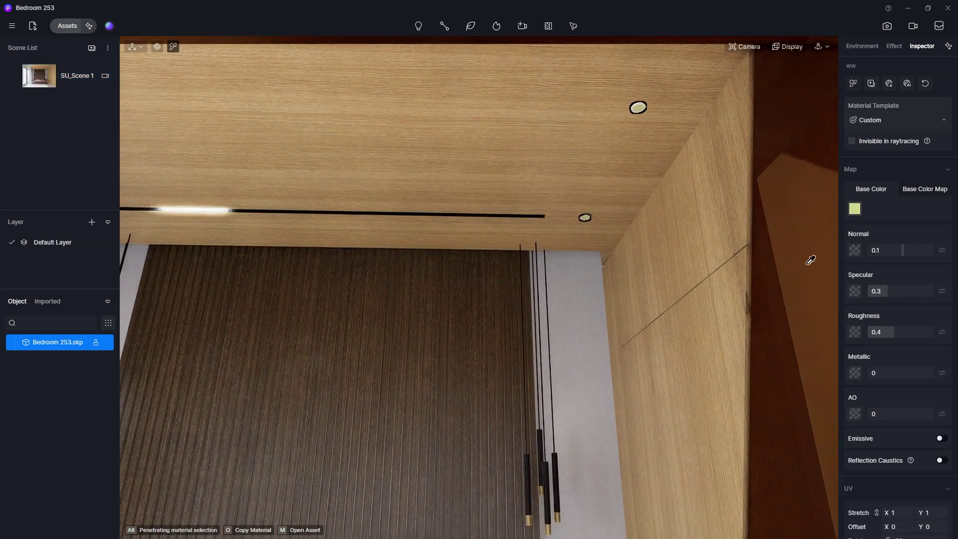
left_click(942, 438)
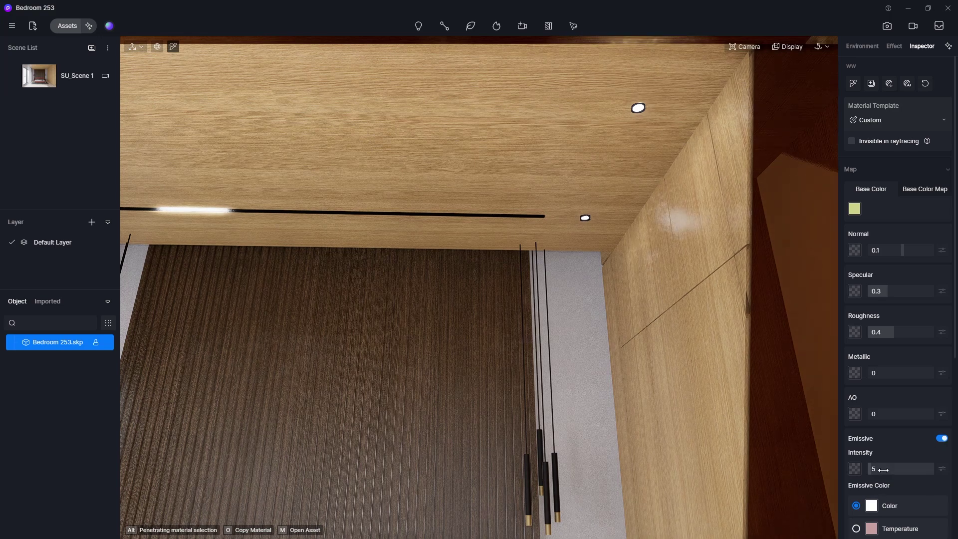
type("10")
key("Return")
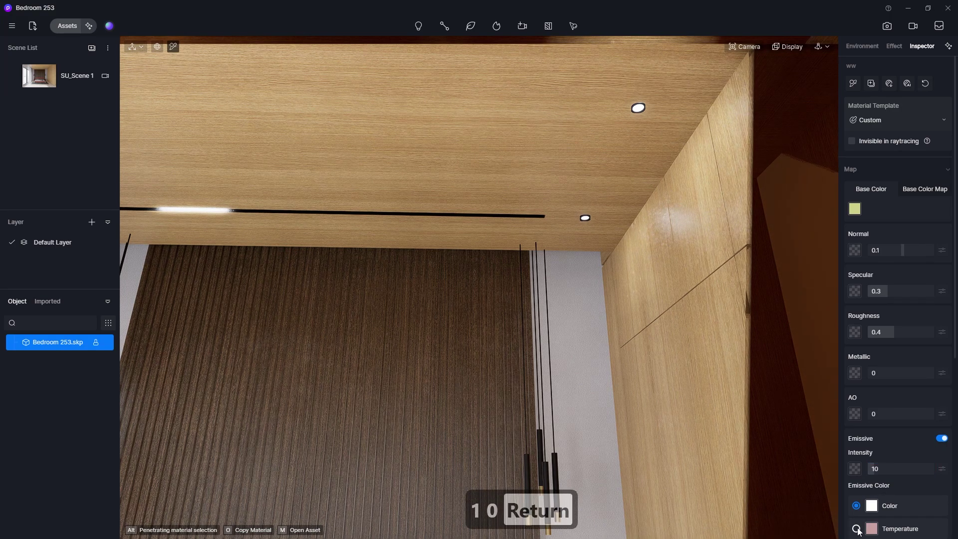
scroll(939, 369, "down", 5)
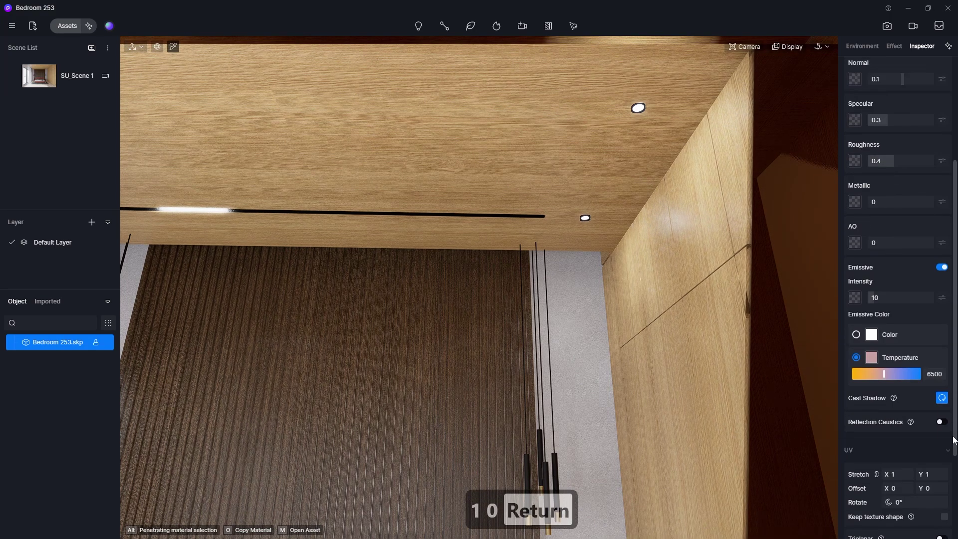
left_click(934, 374)
type("3500")
key("Return")
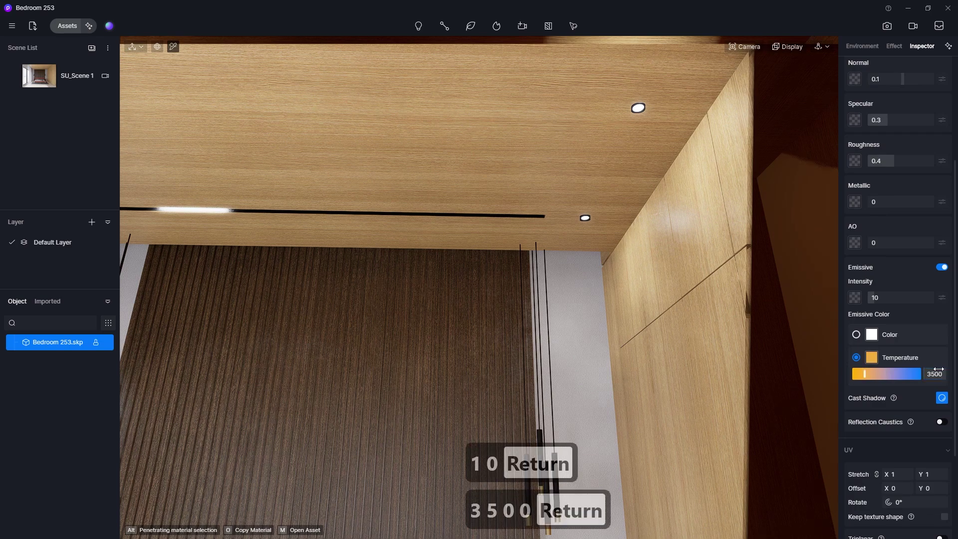
Make the ceiling-edge cove strip material by the curtain emissive with a color temperature of 3500, and return to the SU_Scene 1 view.
scroll(568, 278, "down", 2)
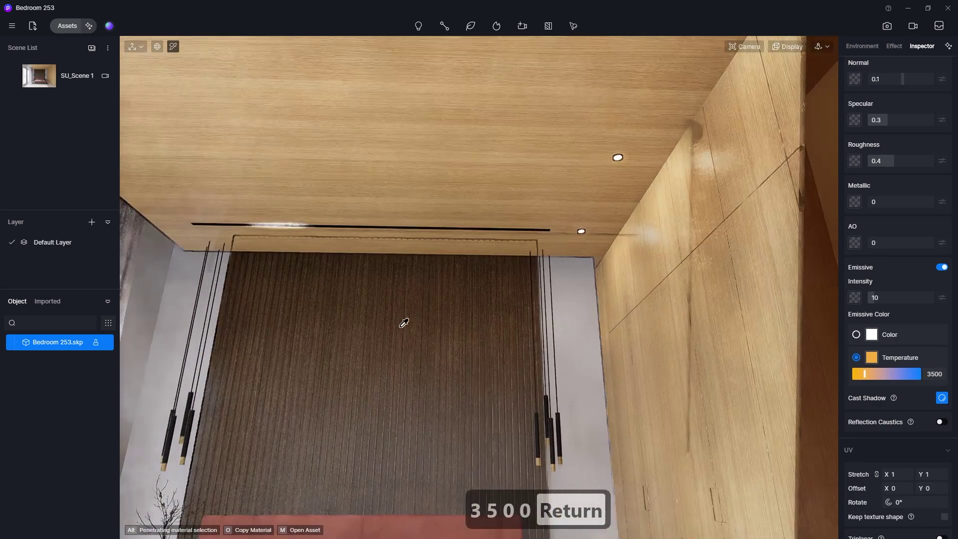
middle_click_drag(399, 326, 420, 144)
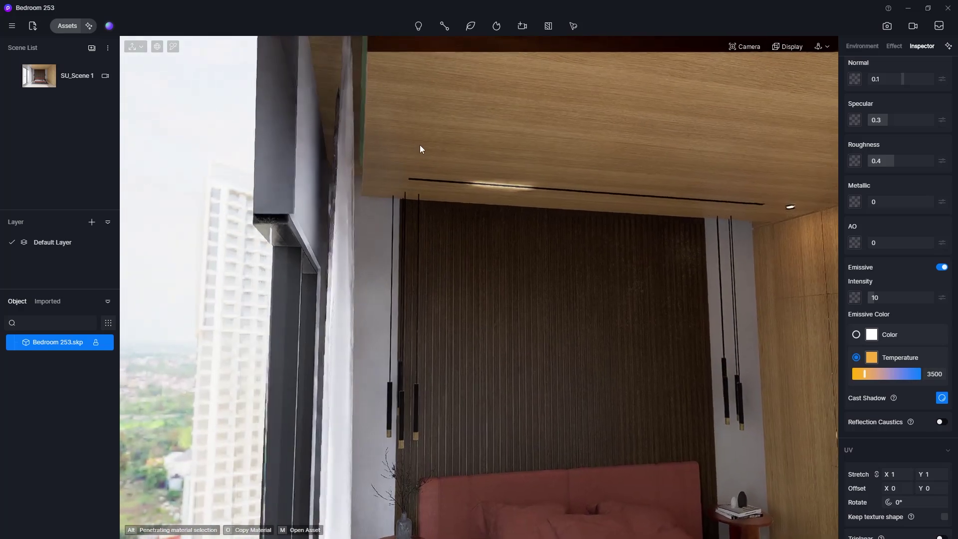
left_click(173, 47)
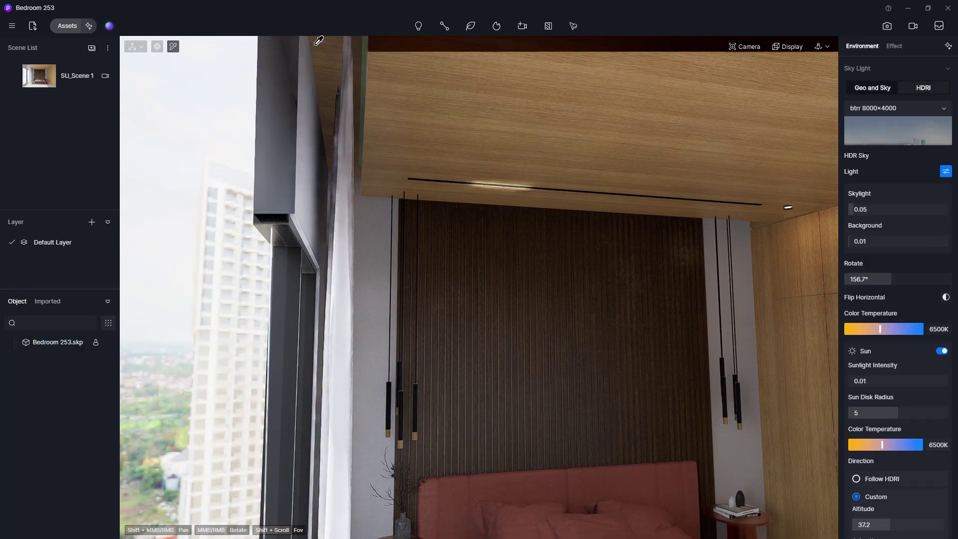
left_click(369, 47)
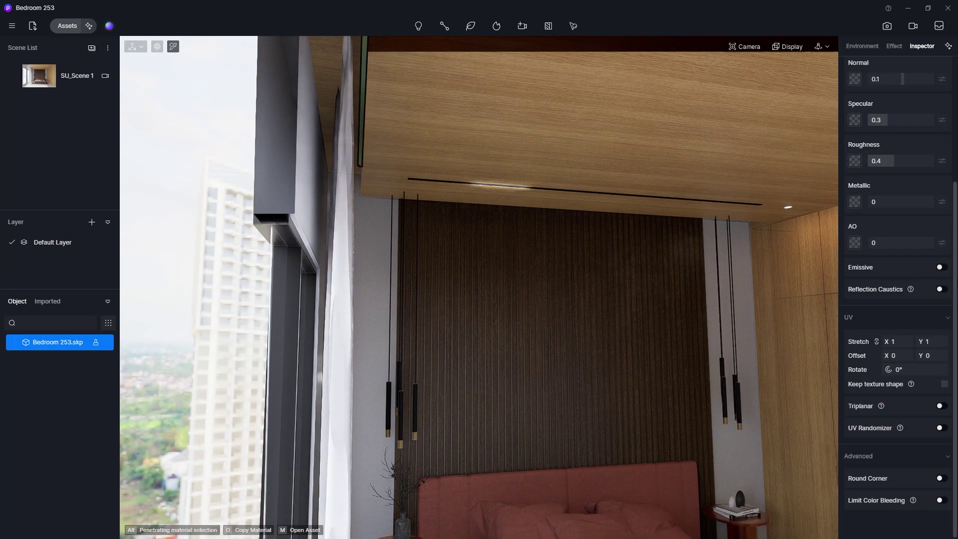
left_click(942, 267)
left_click(856, 357)
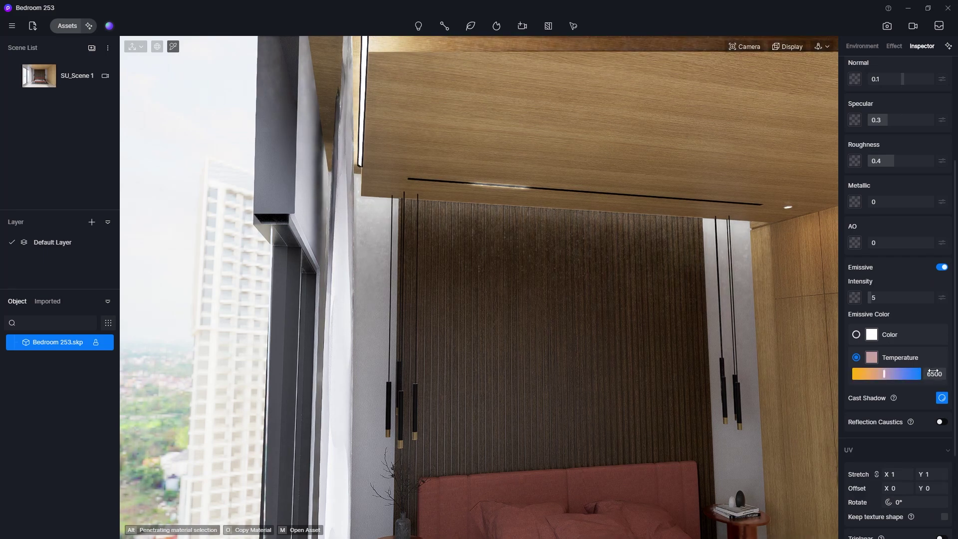
left_click(937, 373)
type("3500")
key("Return")
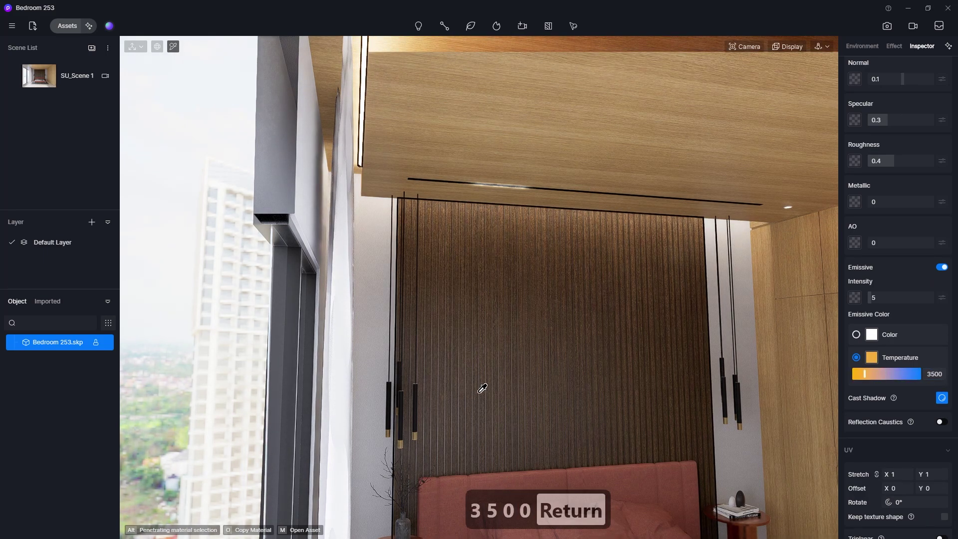
right_click_drag(468, 434, 330, 336)
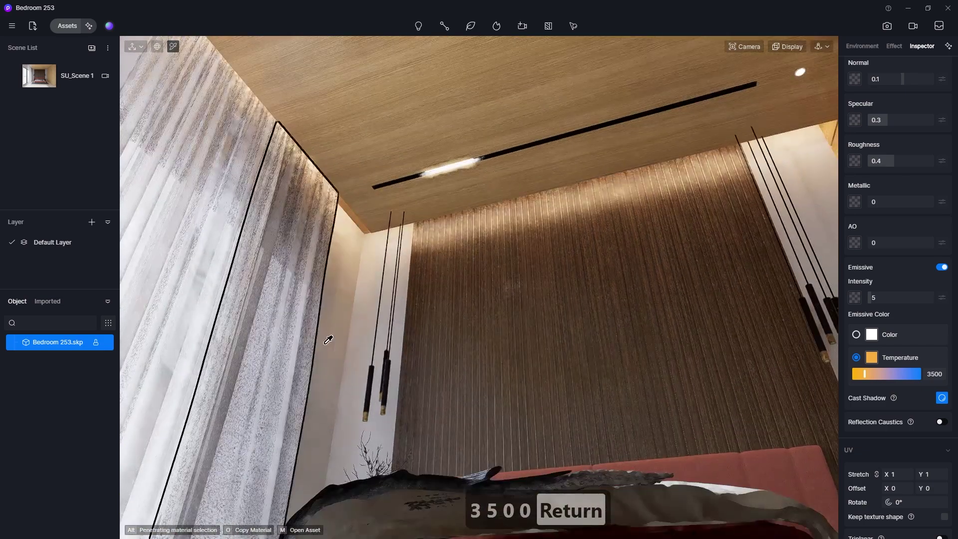
left_click(42, 81)
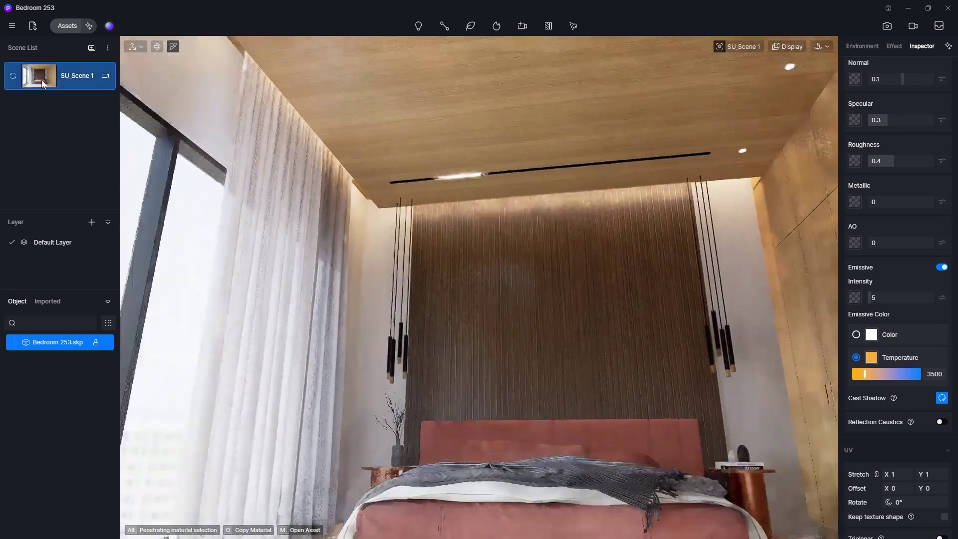
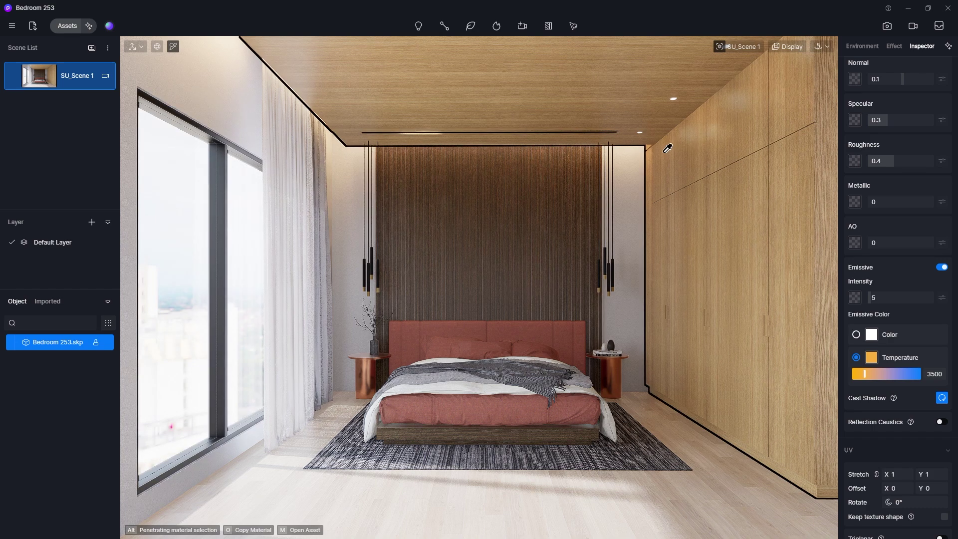
Reset the camera clipping distance to 0 and frame a close view of the undersides of the bedside pendant lamps.
scroll(380, 264, "up", 5)
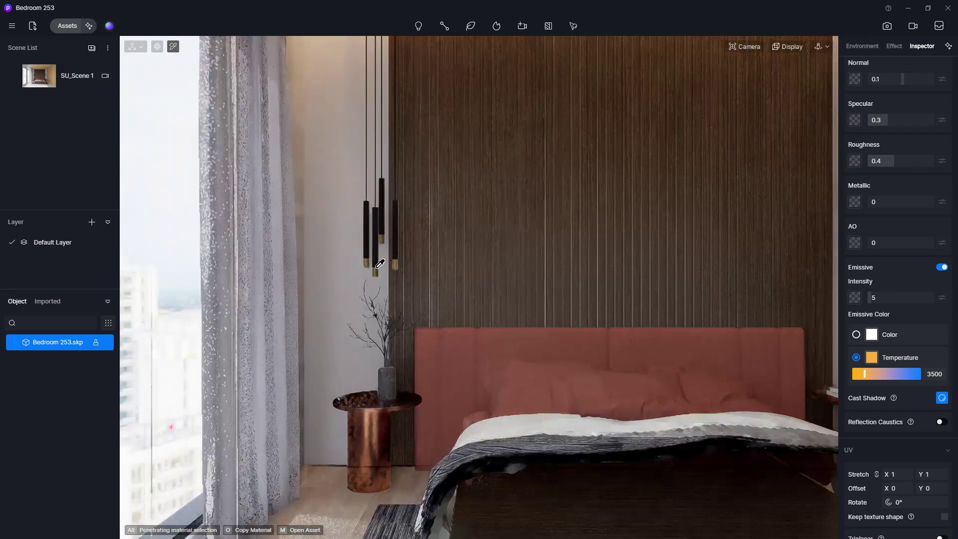
scroll(378, 267, "up", 3)
scroll(702, 90, "down", 2)
mouse_move(738, 46)
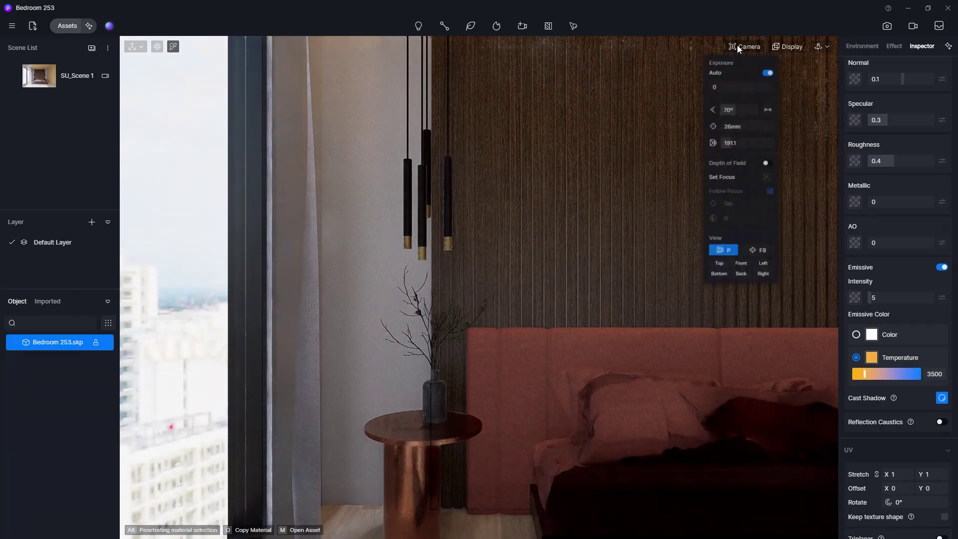
scroll(438, 250, "up", 5)
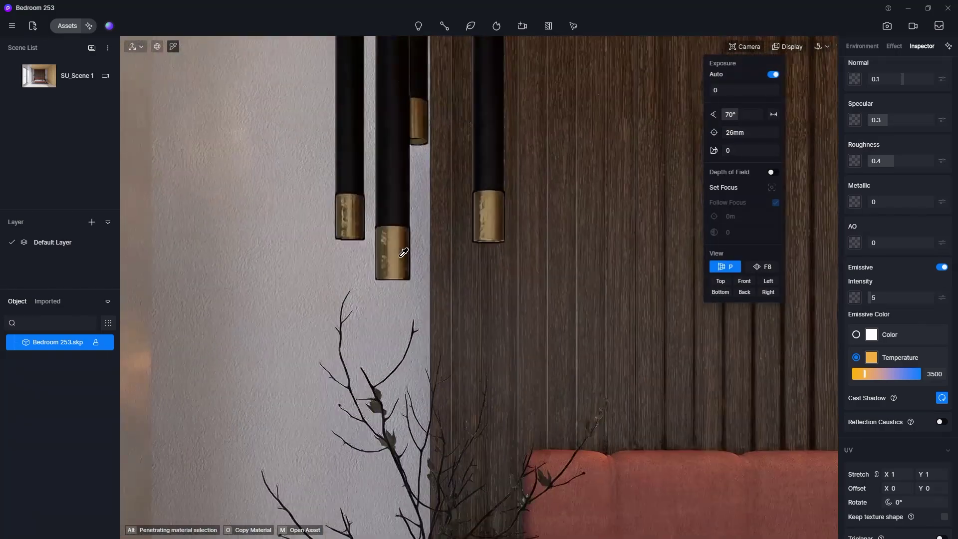
middle_click_drag(400, 257, 435, 6)
Make the pendant lamps' bulb material emissive with an intensity of 10 and a color temperature of 3500, and return to the SU_Scene 1 view.
left_click(393, 275)
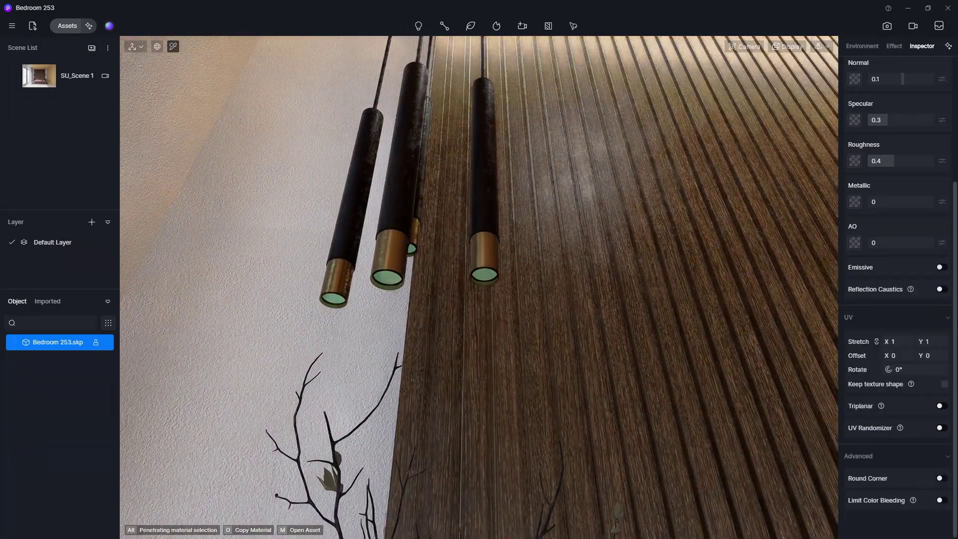
left_click(941, 405)
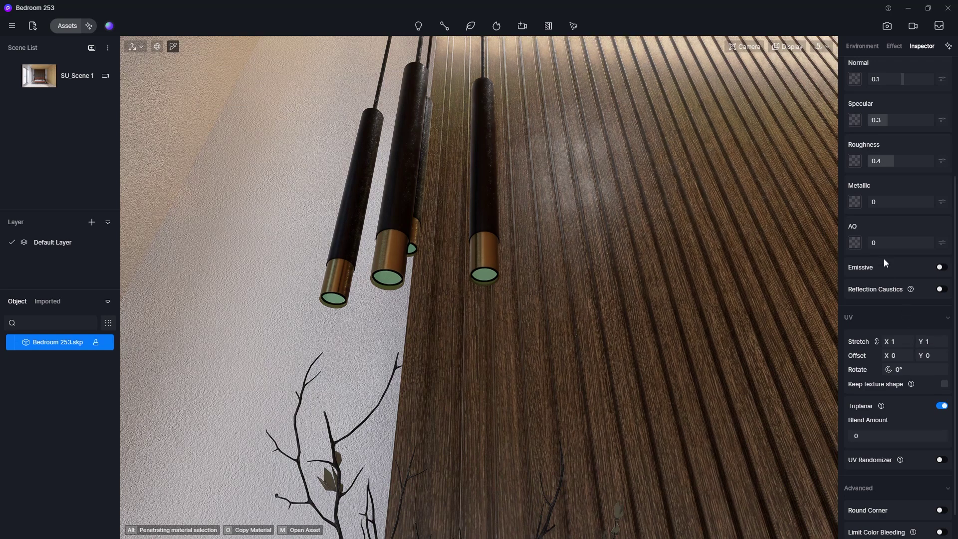
left_click(942, 406)
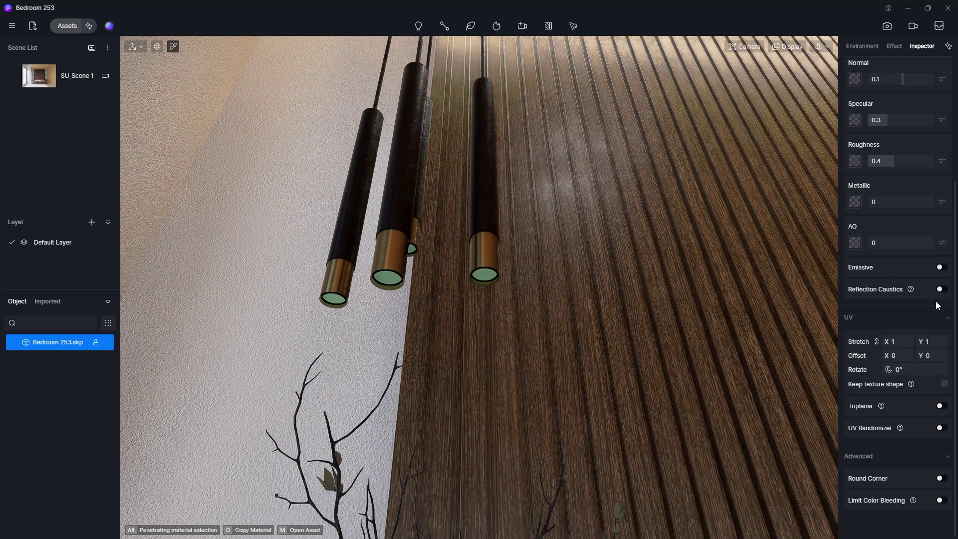
left_click(942, 268)
left_click(882, 298)
type("1")
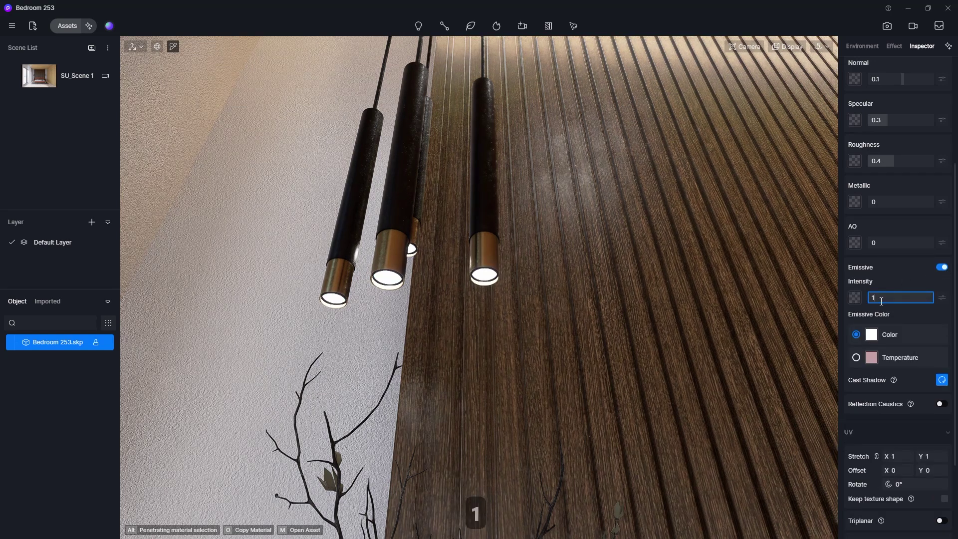
type("0")
key("Return")
left_click(941, 364)
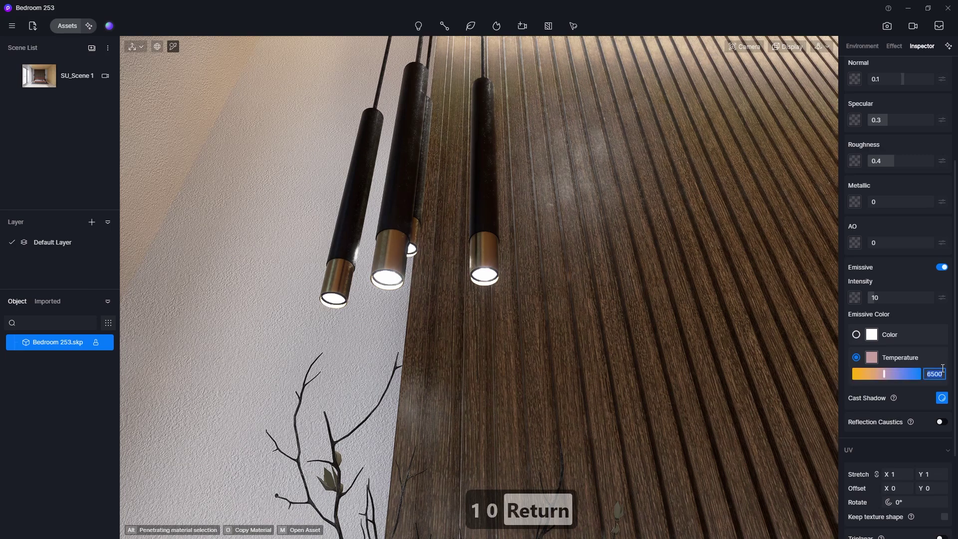
type("3500")
key("Return")
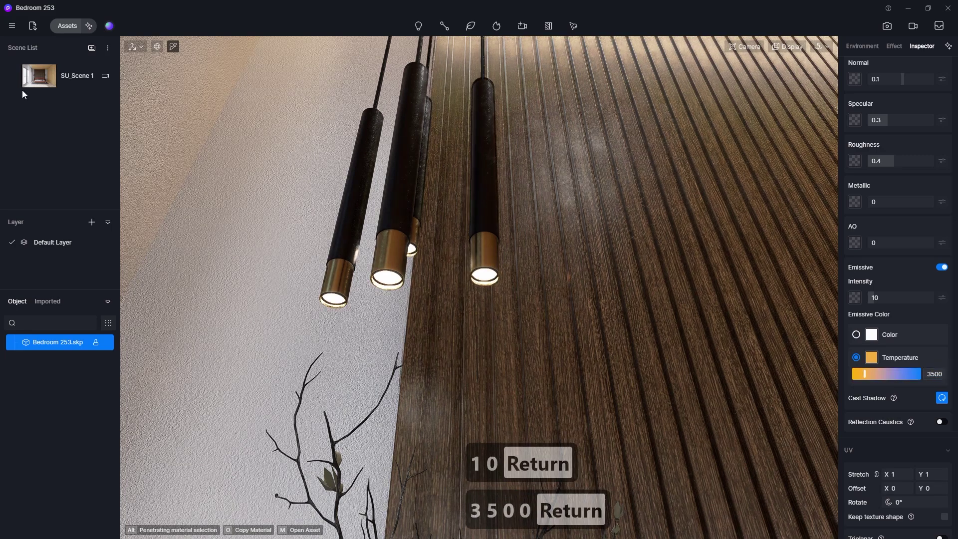
left_click(43, 73)
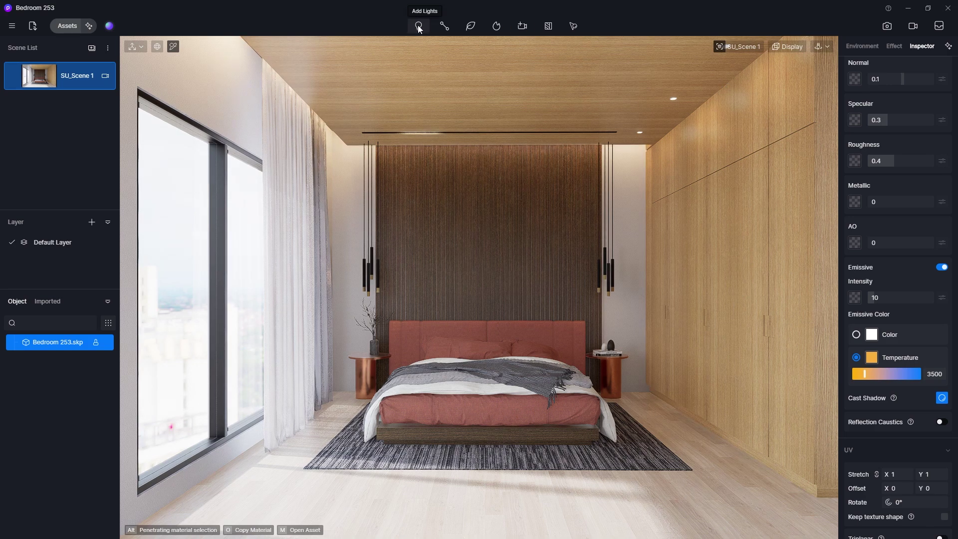
Reduce the emissive intensity of the round ceiling downlights' material to 5, and return to the SU_Scene 1 view.
scroll(695, 72, "up", 5)
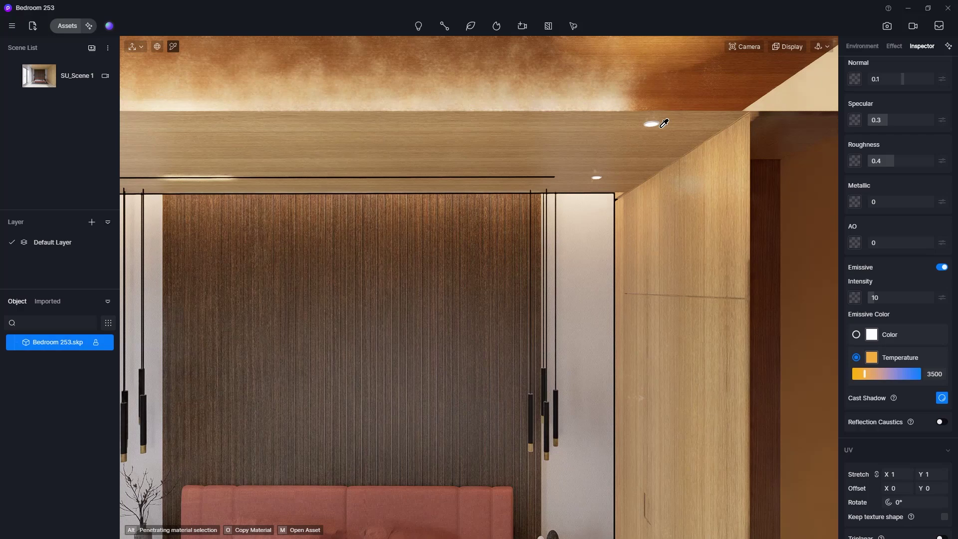
right_click_drag(665, 123, 642, 87)
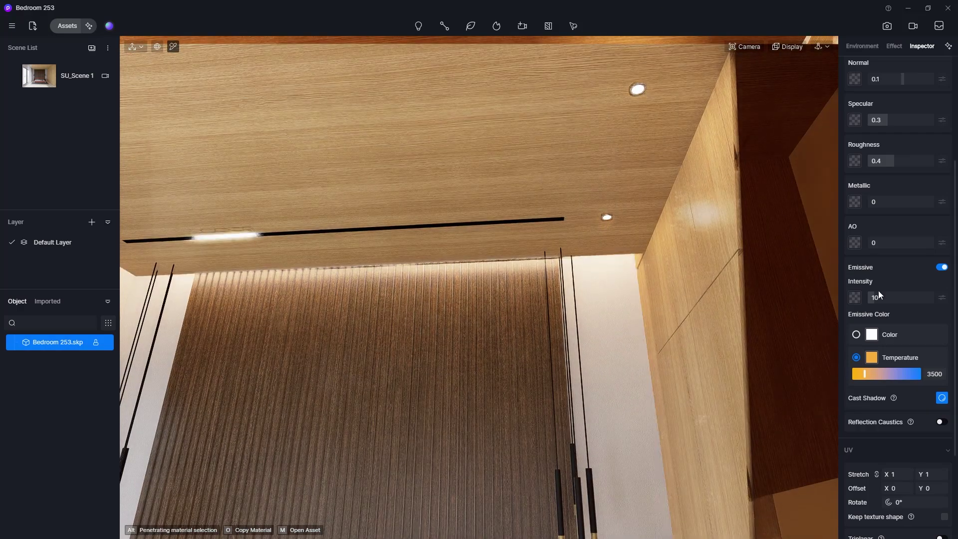
key("Return")
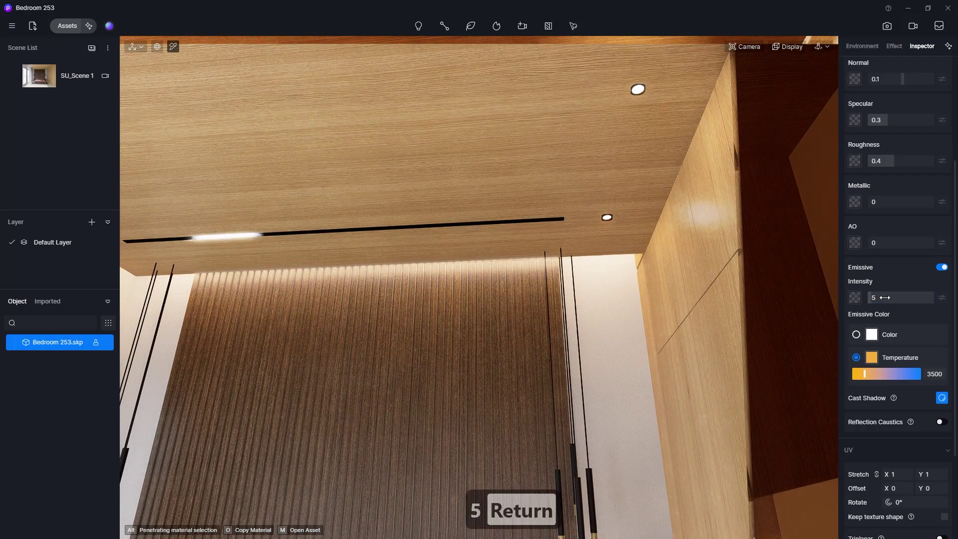
left_click(38, 81)
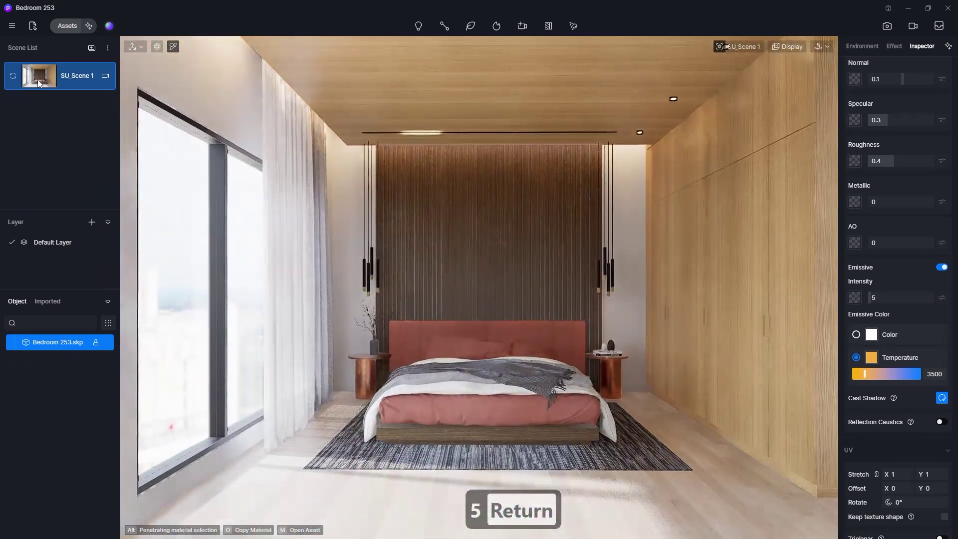
Place a spotlight at the middle round ceiling downlight beside the wardrobe and set its intensity to 1.
left_click(420, 26)
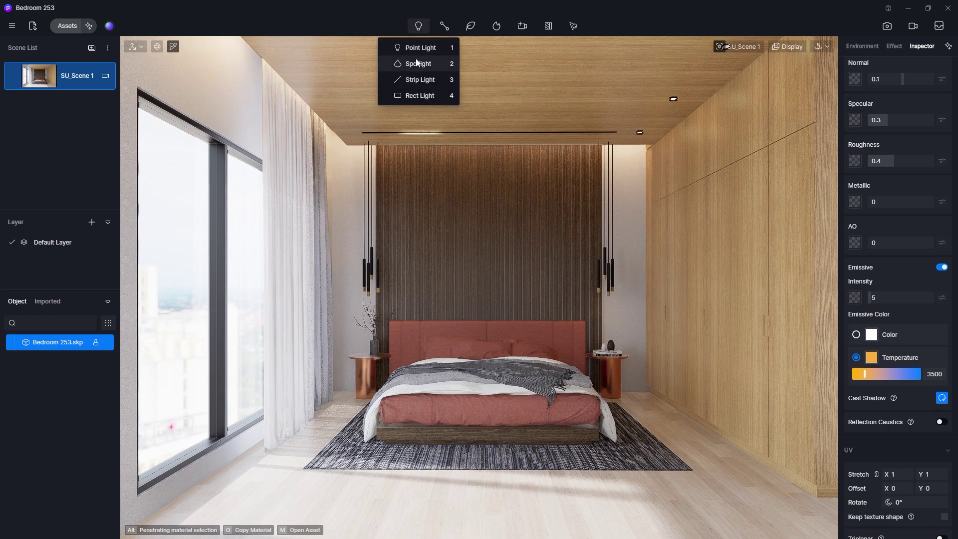
left_click(420, 48)
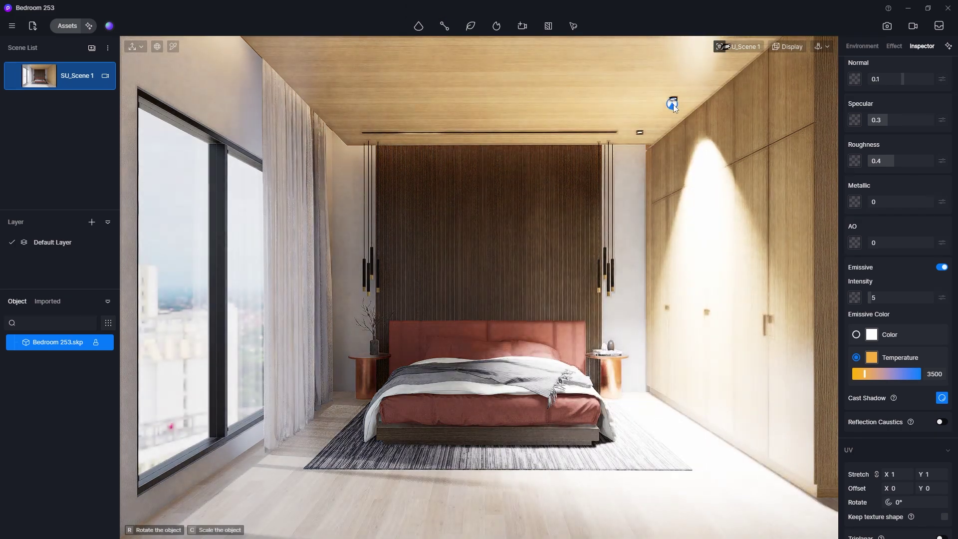
left_click(674, 104)
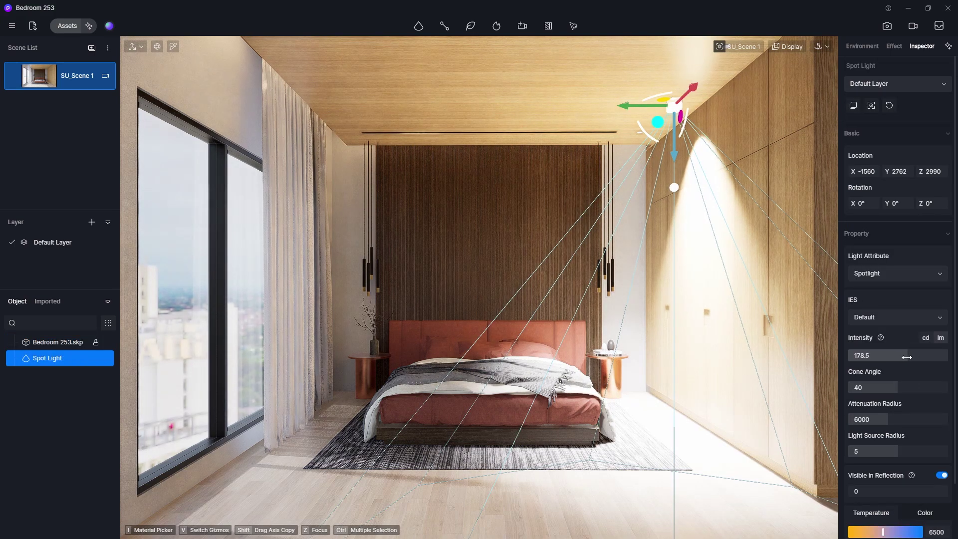
type("1")
key("Return")
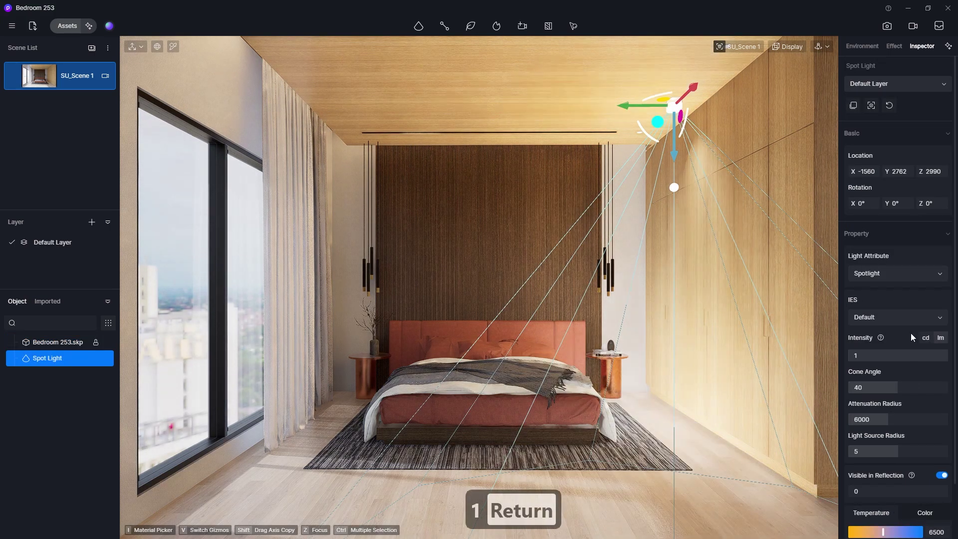
Set the spotlight's attenuation radius to about 2558, its intensity to 0.5 and its color temperature to 3500.
left_click_drag(886, 423, 866, 422)
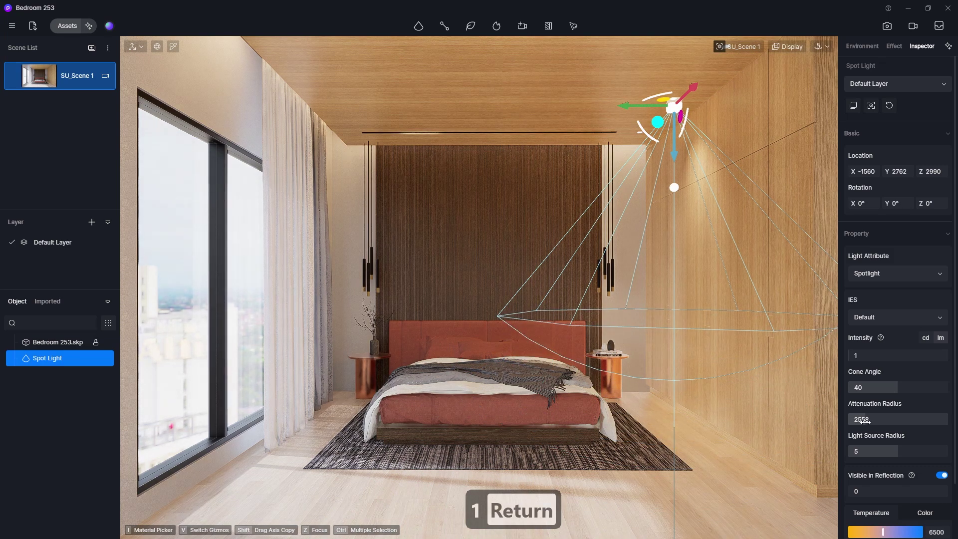
left_click(870, 352)
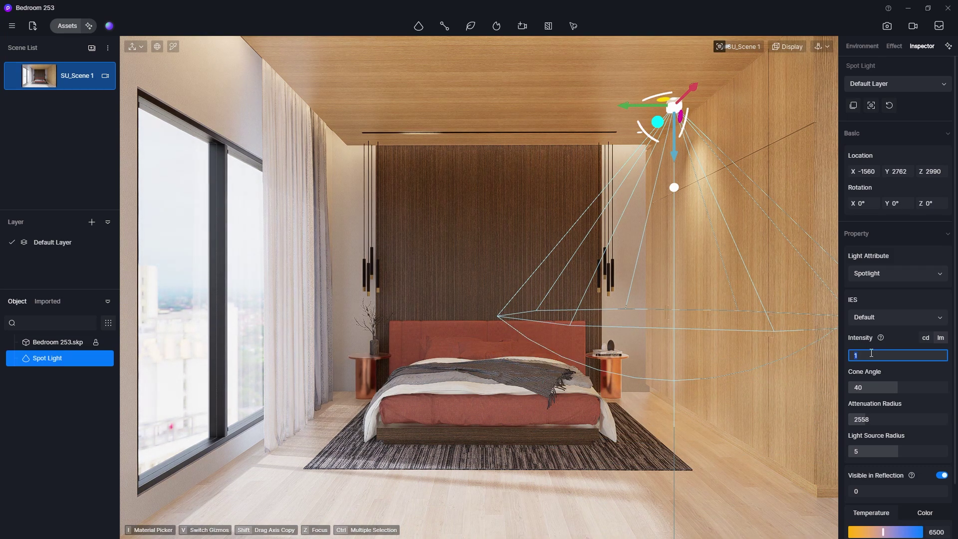
type("0.5")
key("Return")
left_click(938, 531)
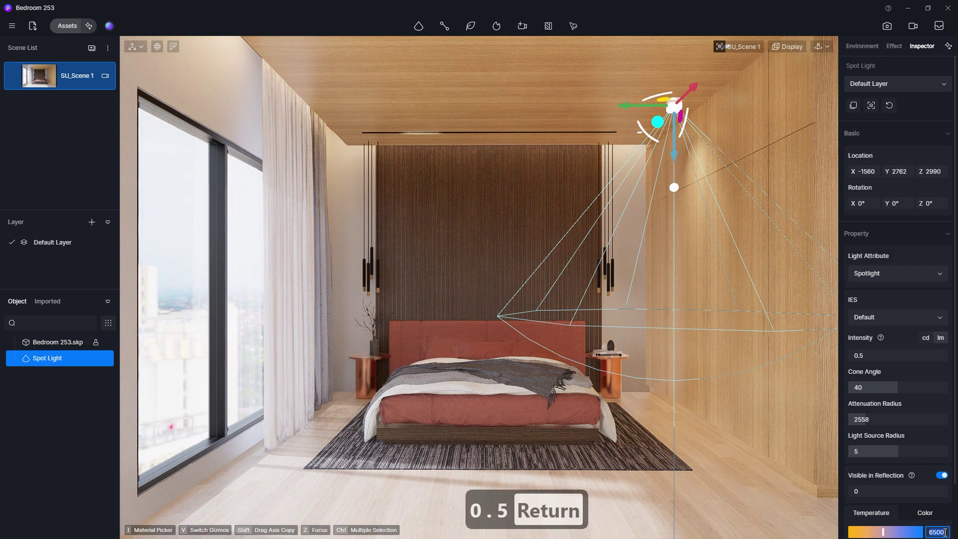
type("3500")
key("Return")
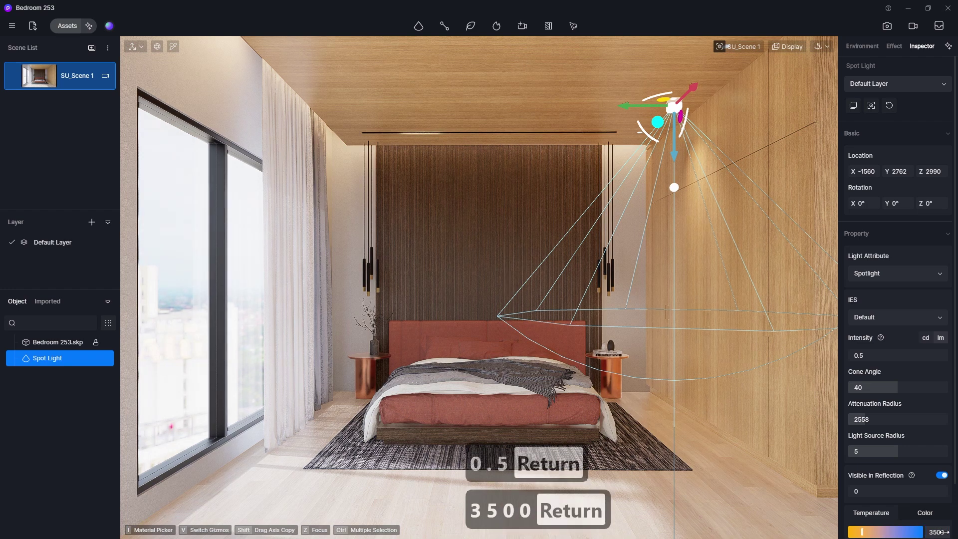
Try spotlight intensities of 0.1 and 0.3, settle on 0.2, and deselect the light.
left_click(697, 85)
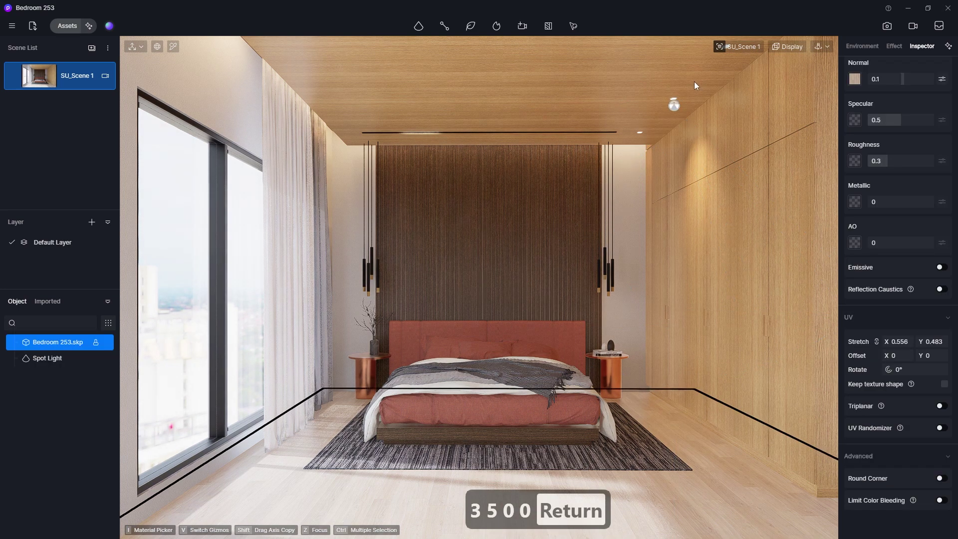
left_click(674, 105)
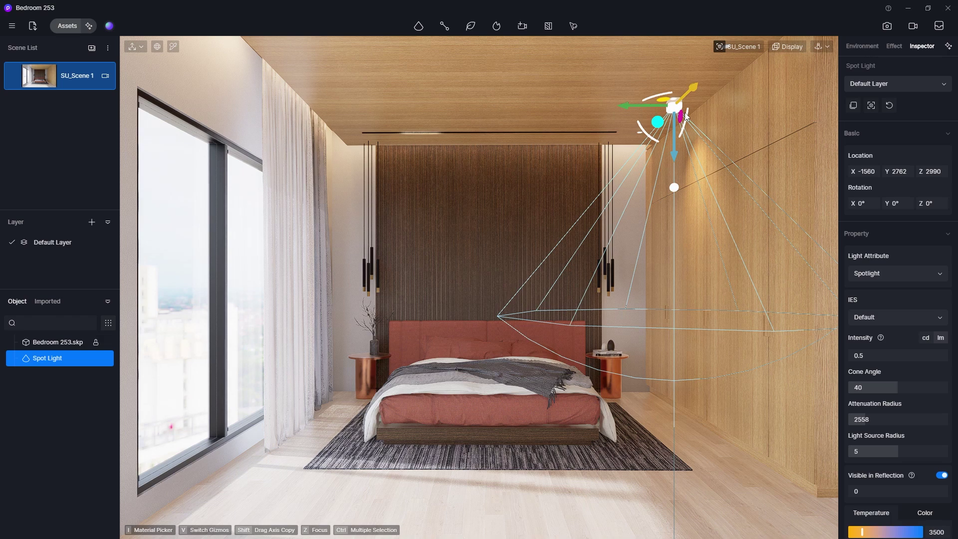
left_click(880, 355)
type("0.1")
key("Return")
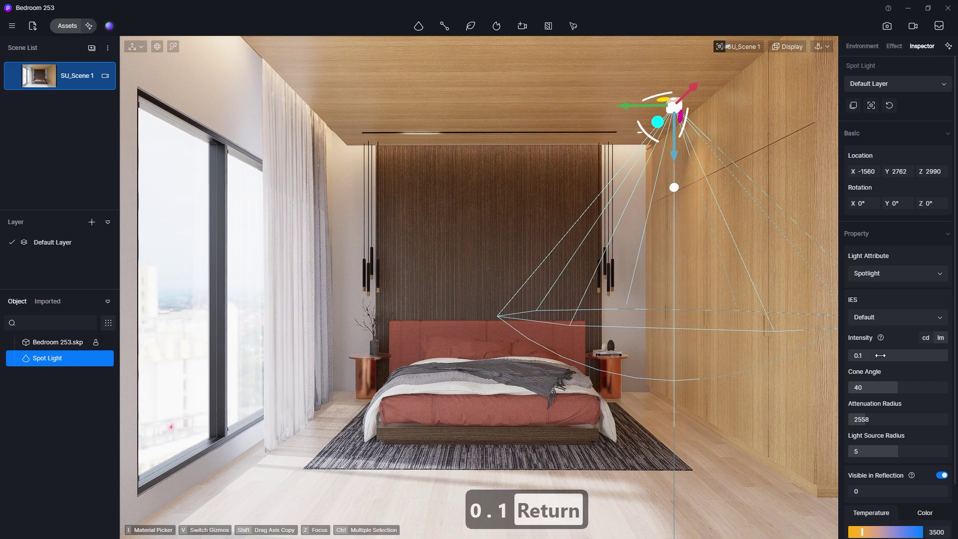
left_click(884, 355)
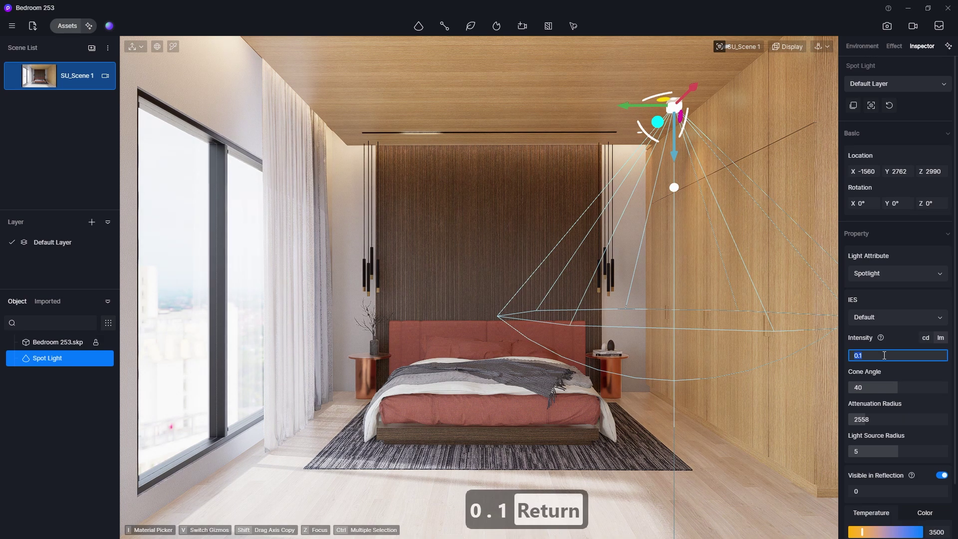
type("0.3")
key("Return")
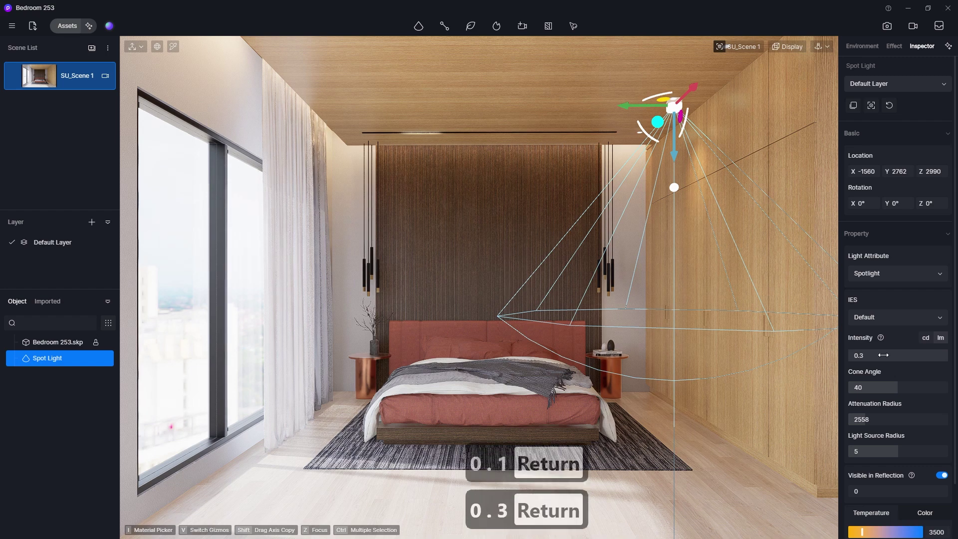
left_click(883, 355)
type("0.2")
key("Return")
left_click(711, 471)
right_click(711, 473)
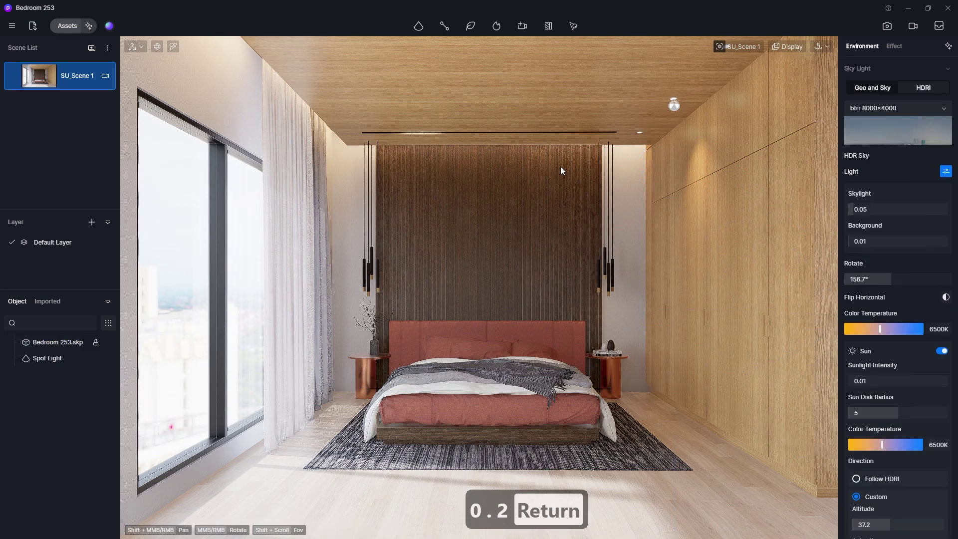
Align the spotlight with the middle downlight at about X -1717 and copy it to the two outer downlights at about X -684 and -2738.
middle_click_drag(649, 66, 505, 234)
left_click(507, 231)
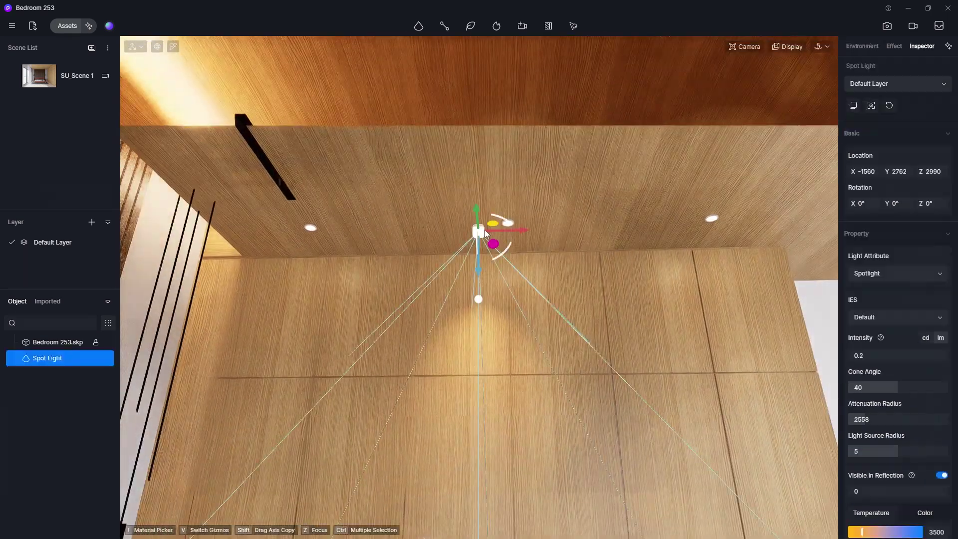
left_click_drag(509, 233, 540, 229)
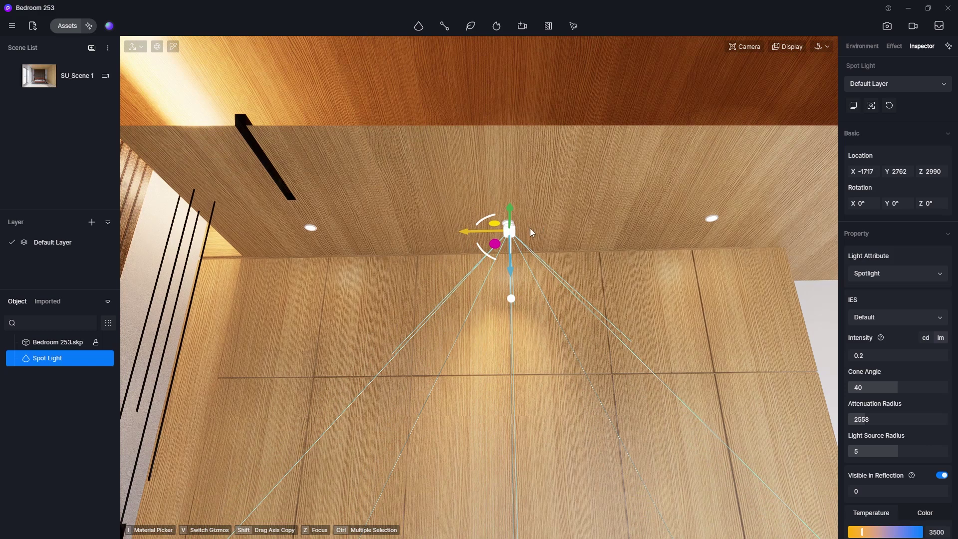
left_click_drag(473, 231, 286, 235)
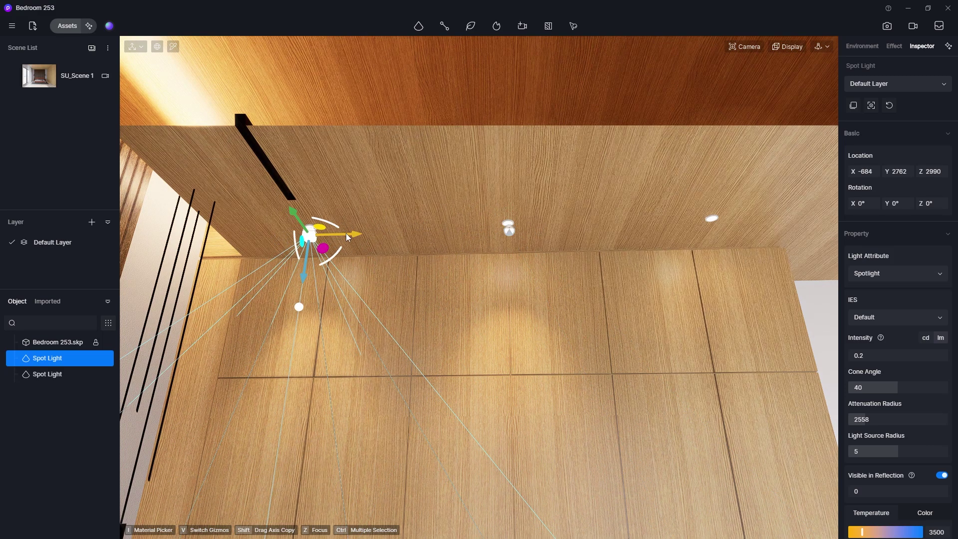
left_click_drag(348, 238, 756, 239, "shift")
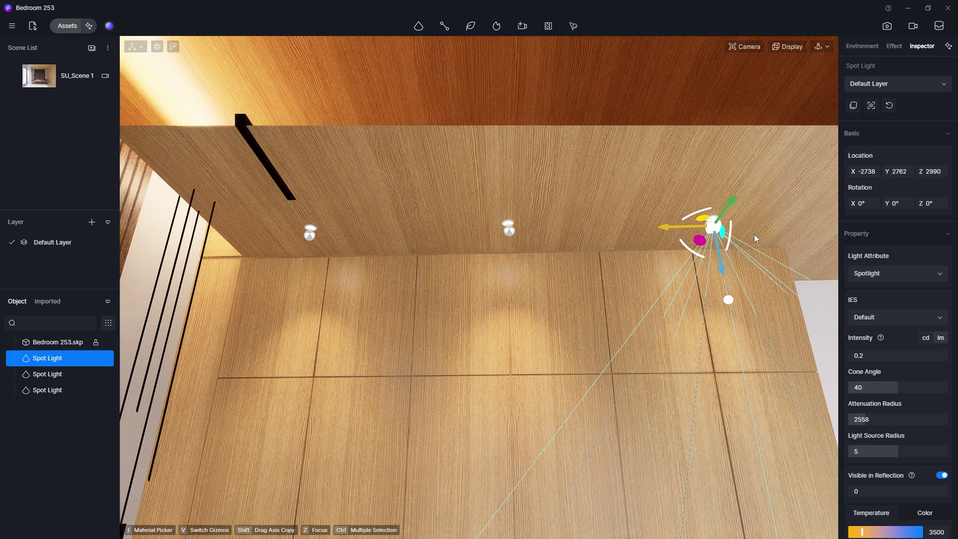
Return to the SU_Scene 1 view and enter image render mode to frame the bedroom.
left_click(38, 78)
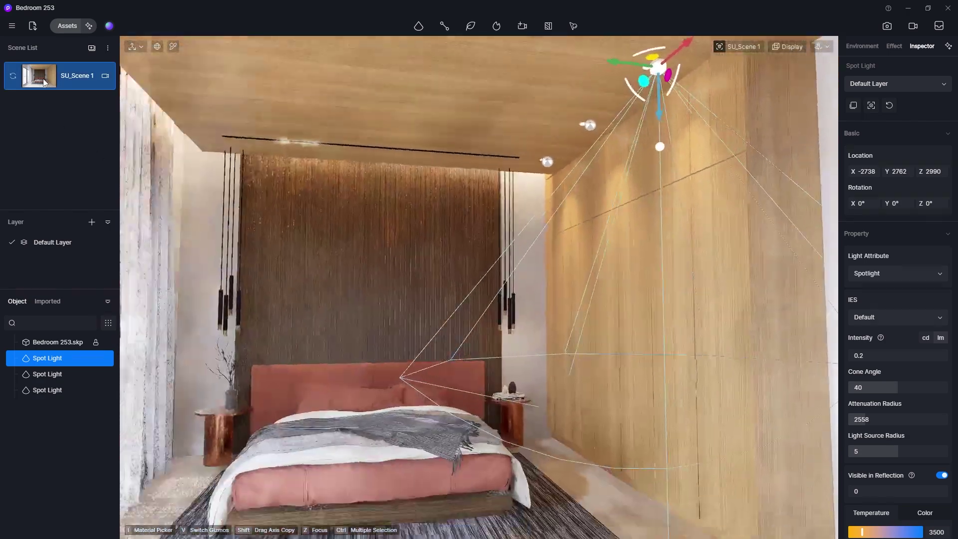
left_click(604, 501)
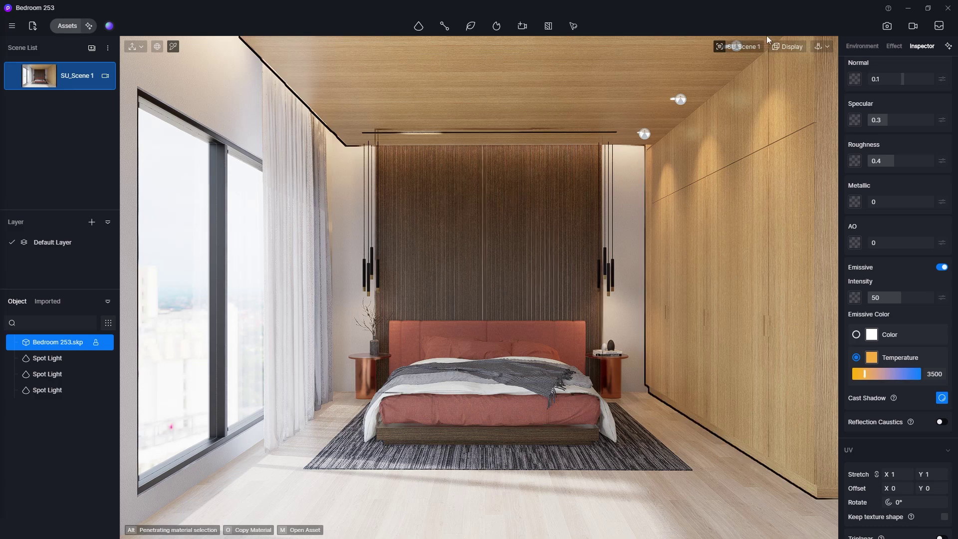
left_click(887, 26)
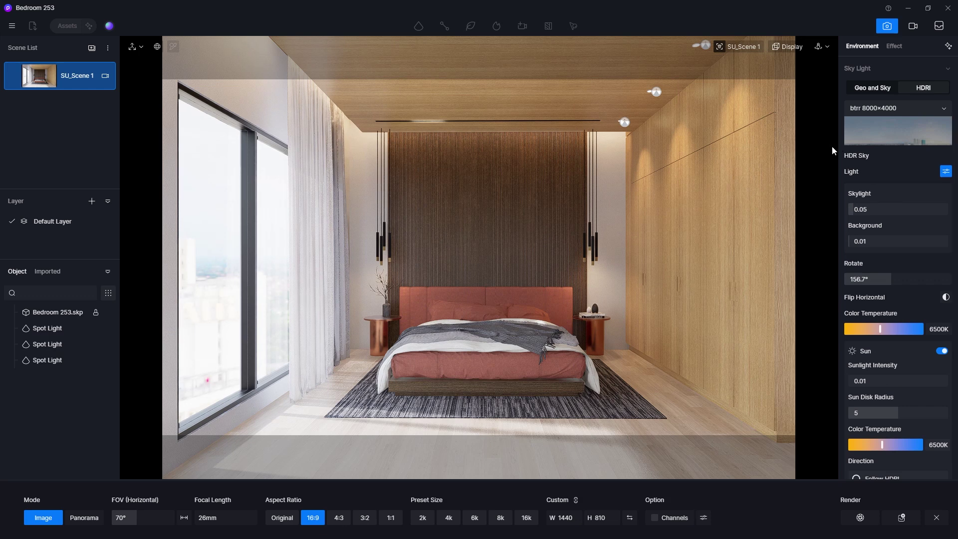
Try post-processing contrast values of 0.5, 0.1 and 0 in the effect settings, and settle on 0.1.
left_click(895, 46)
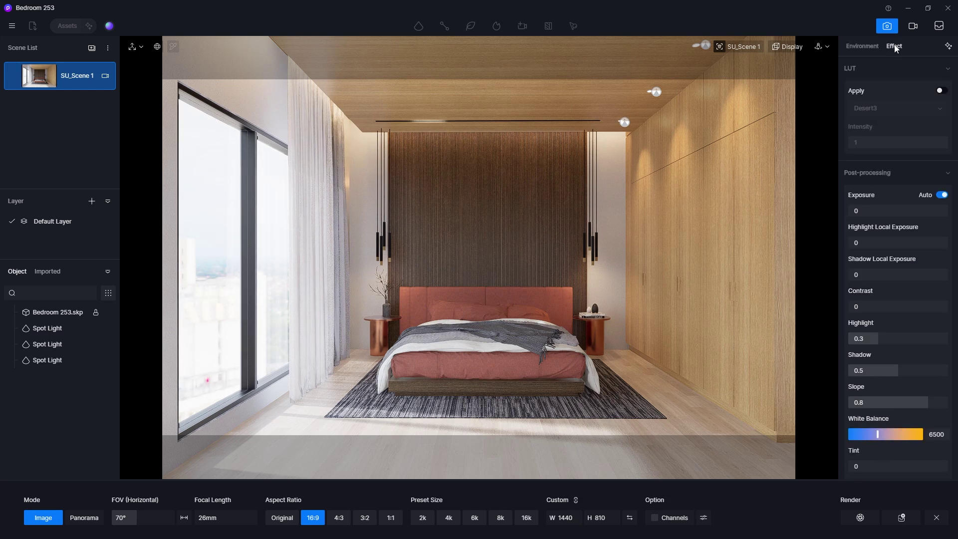
left_click(871, 307)
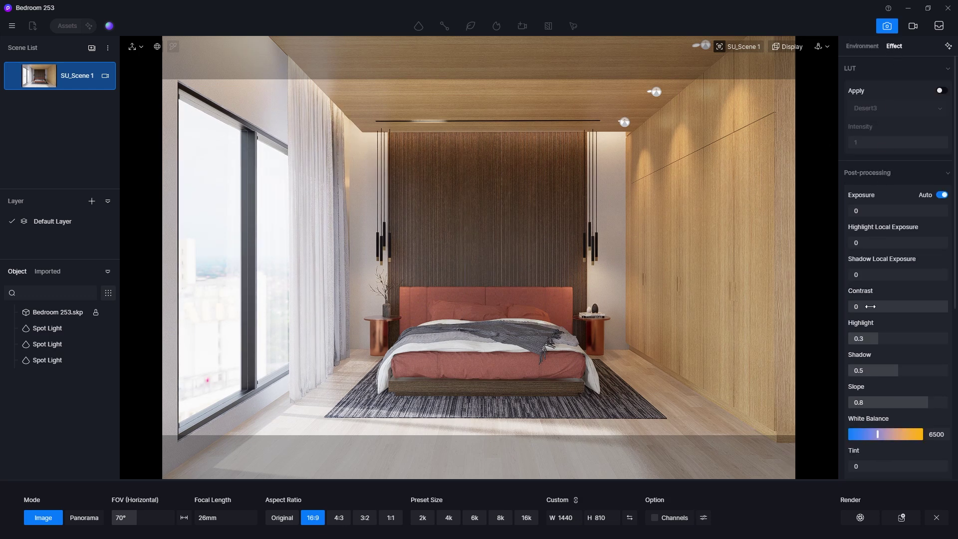
type("0.5")
key("Return")
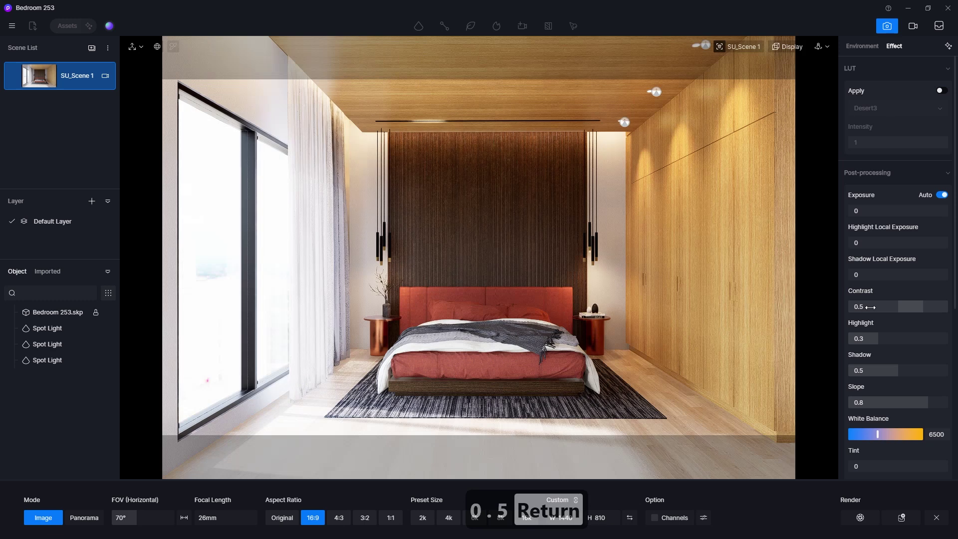
type("0.1")
key("Return")
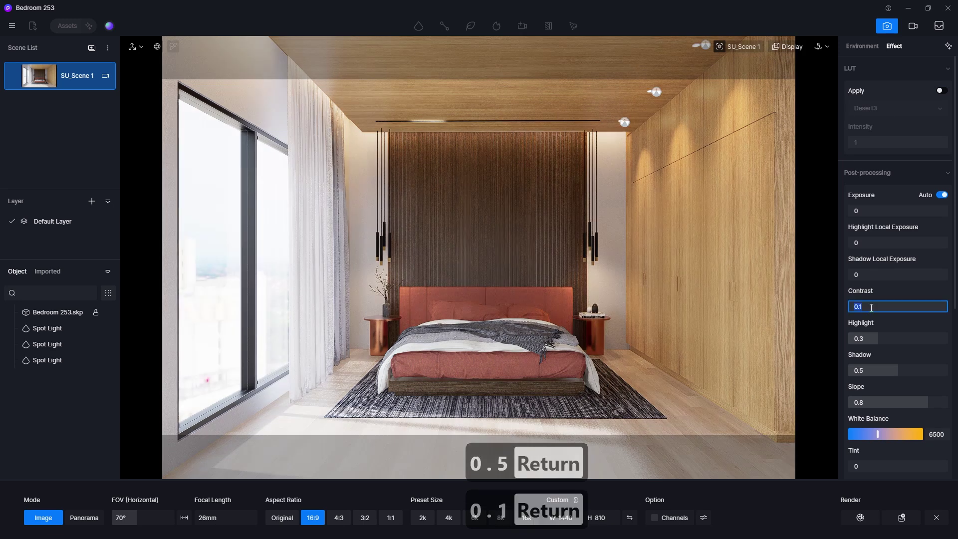
type("0")
key("Return")
type("0.1")
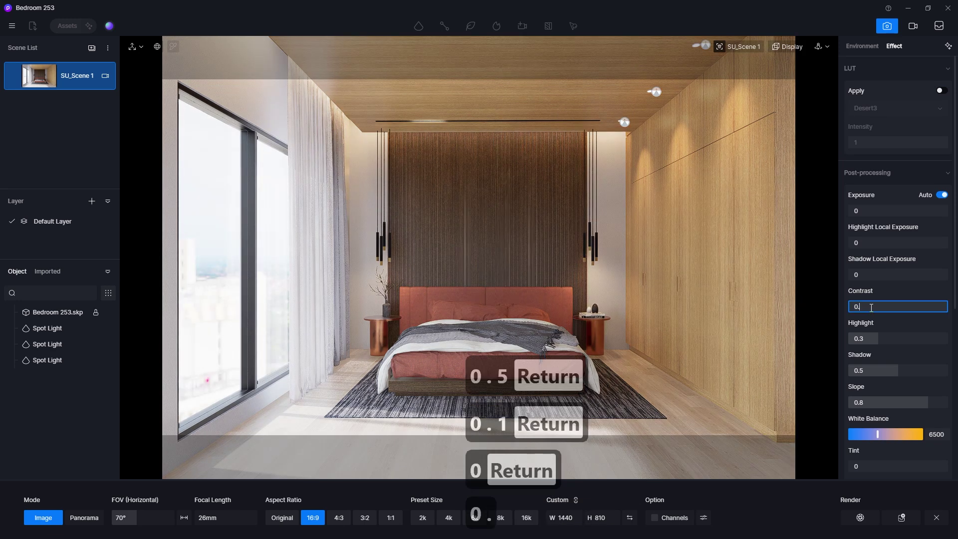
key("Return")
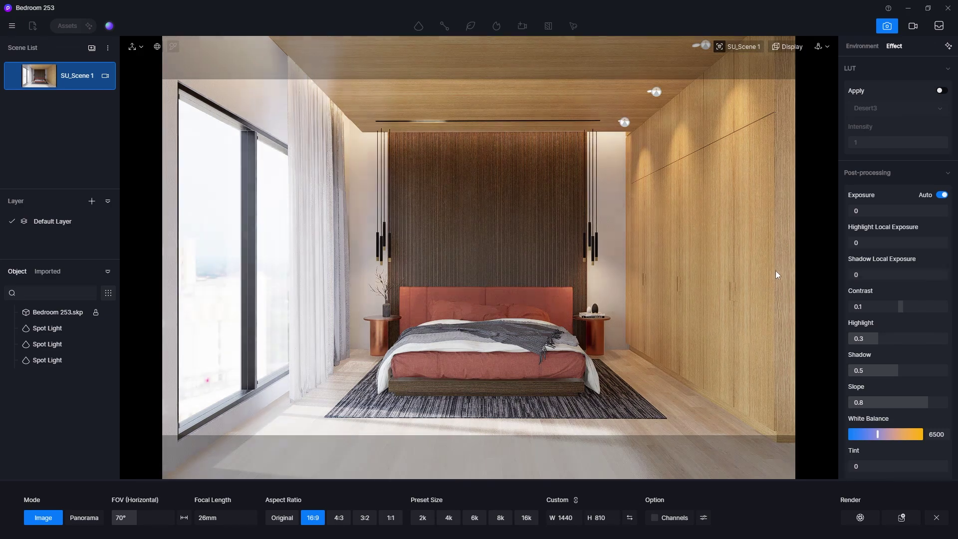
Set the post-processing Bloom to 0.3, Lens flare to 0.3 and Vignette to 0.5.
left_click_drag(871, 243, 816, 242)
scroll(900, 243, "down", 5)
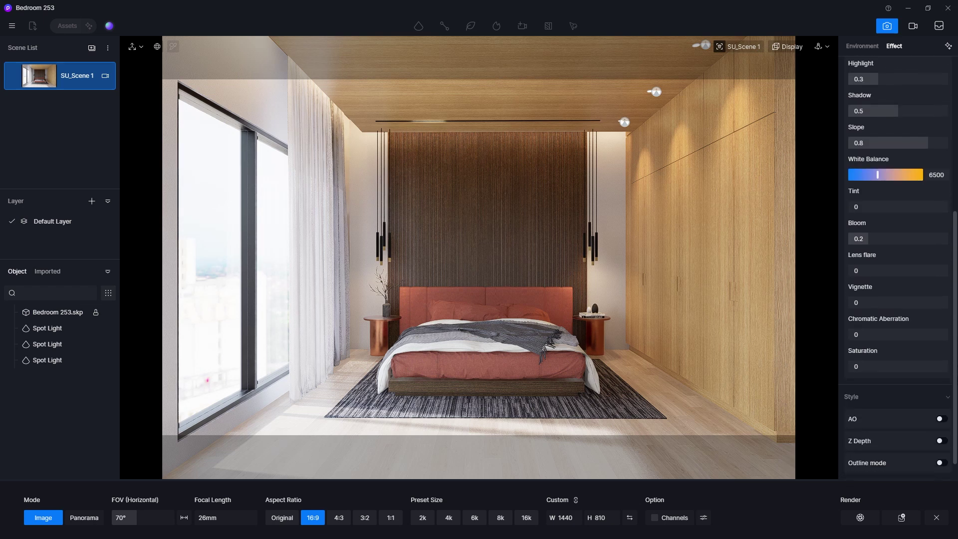
left_click(882, 238)
type("0.3")
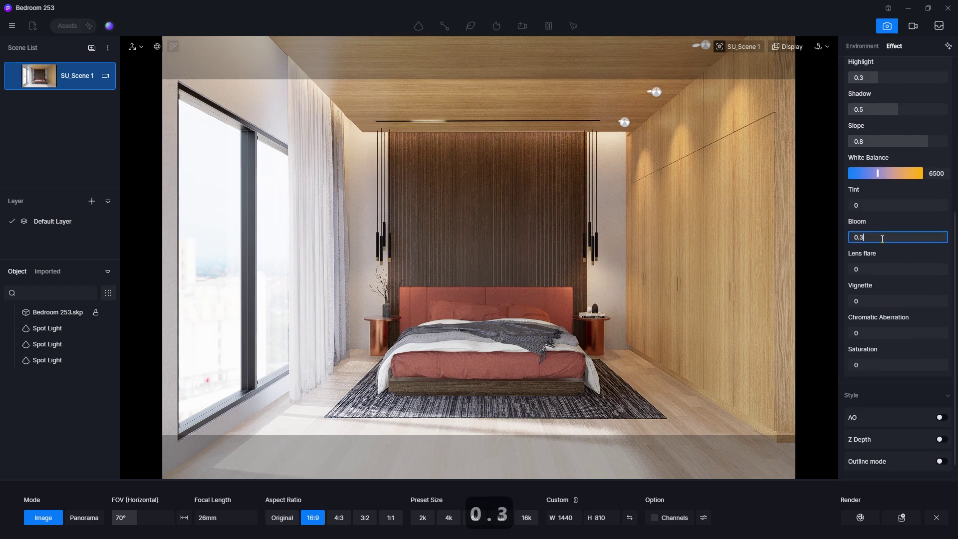
key("Return")
left_click(881, 265)
type("0.3")
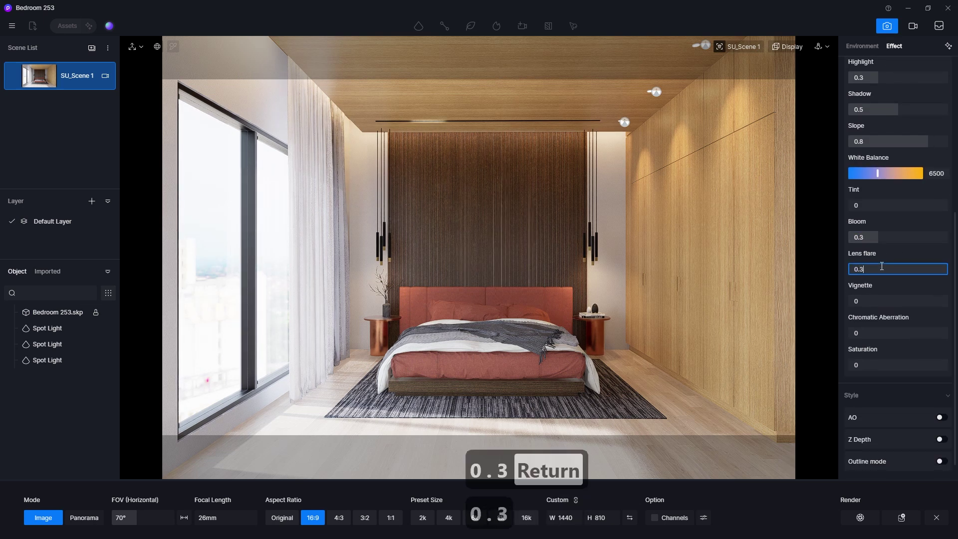
key("Return")
left_click(875, 301)
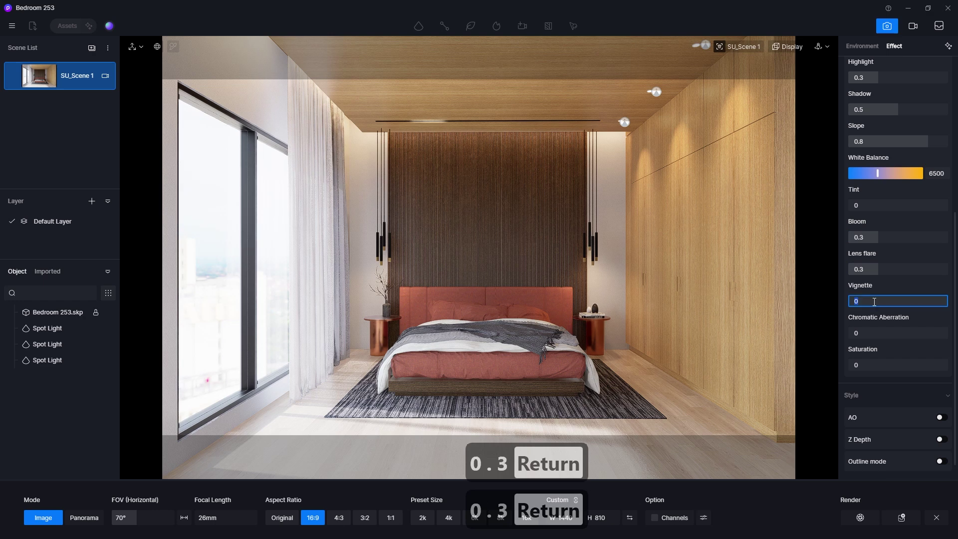
type("0.5")
key("Return")
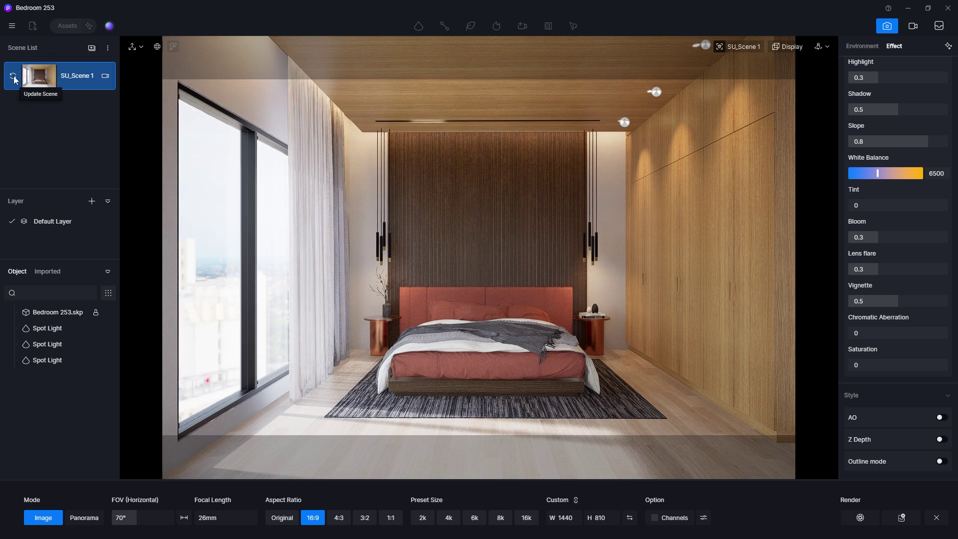
Update SU_Scene 1 with the current view and effect settings, and save the project.
left_click(13, 76)
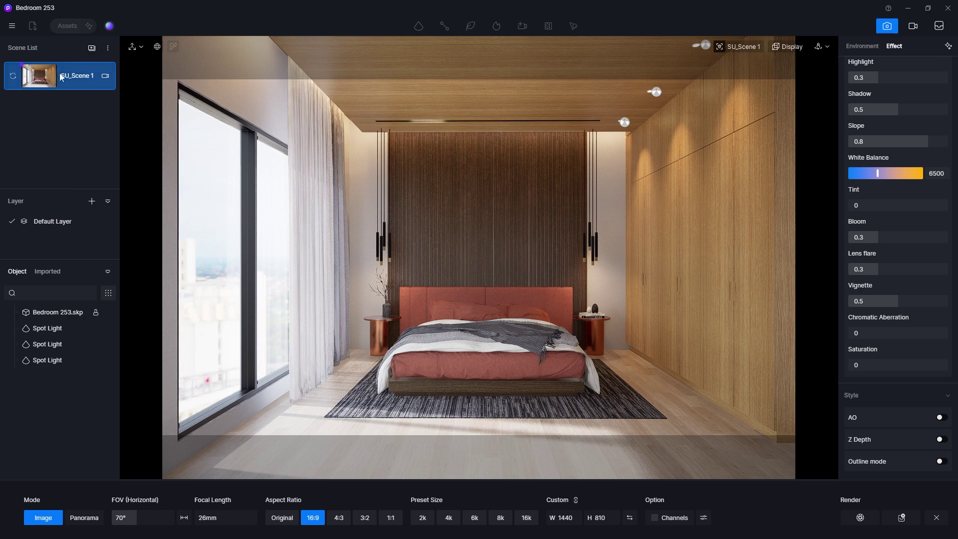
left_click(12, 26)
mouse_move(38, 54)
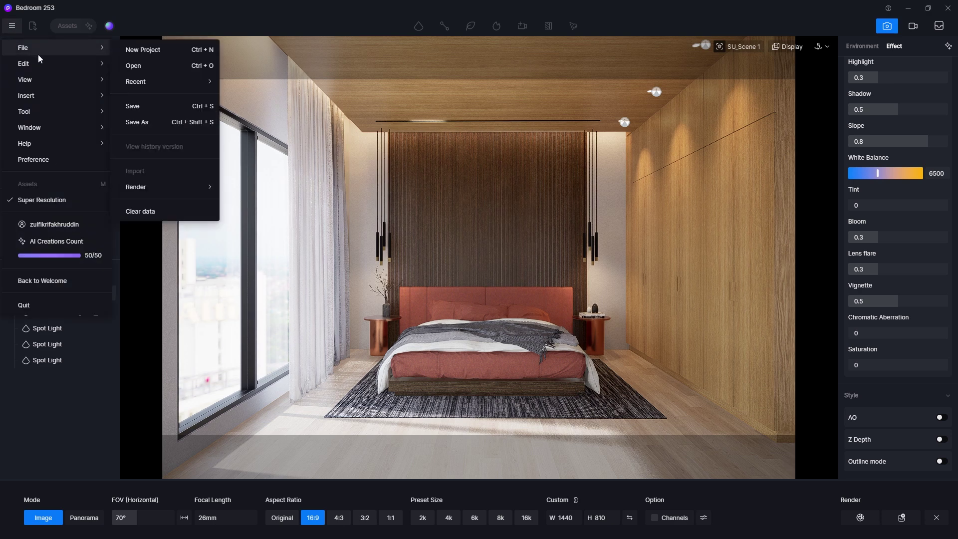
left_click(146, 107)
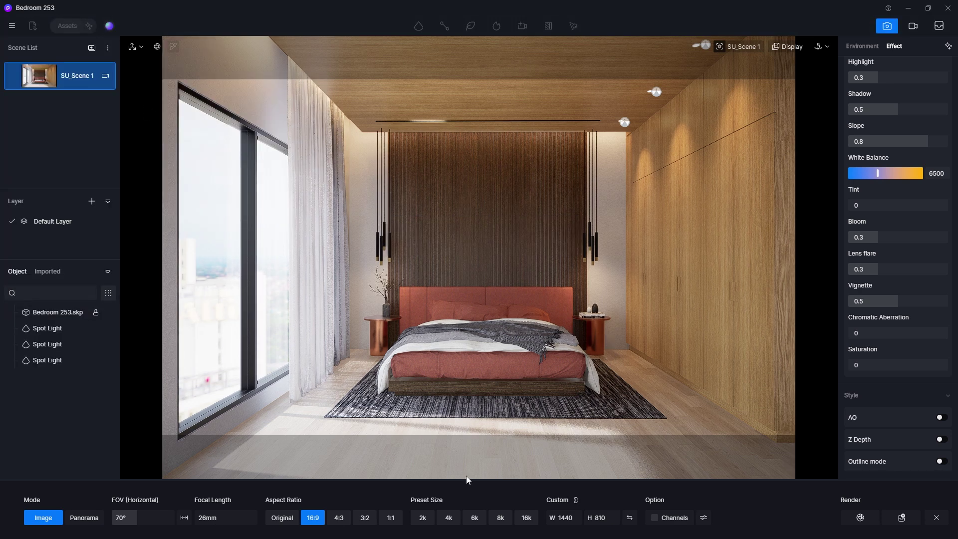
Set the custom render size to 1280 × 720 and render the image to the output folder as SU_Scene 1.png.
left_click(602, 512)
type("720")
key("Return")
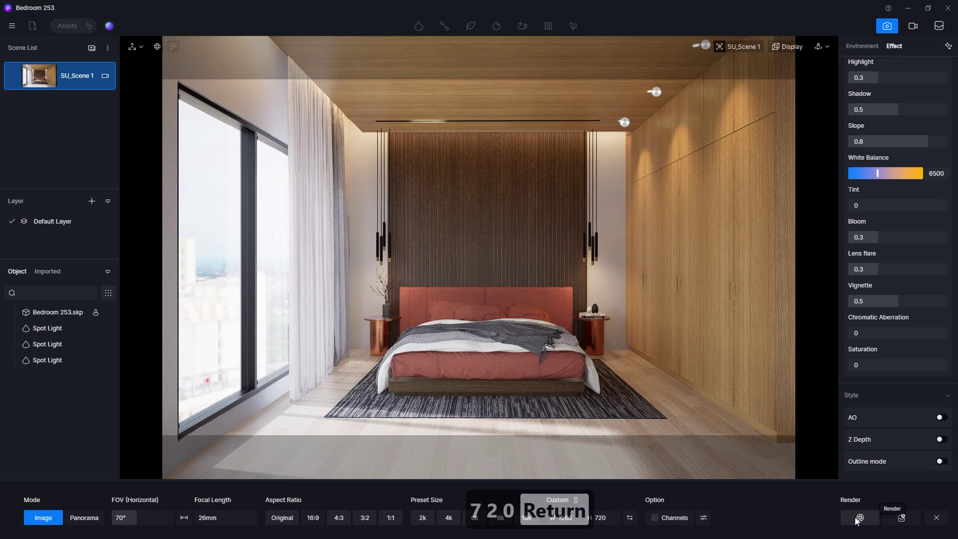
left_click(901, 518)
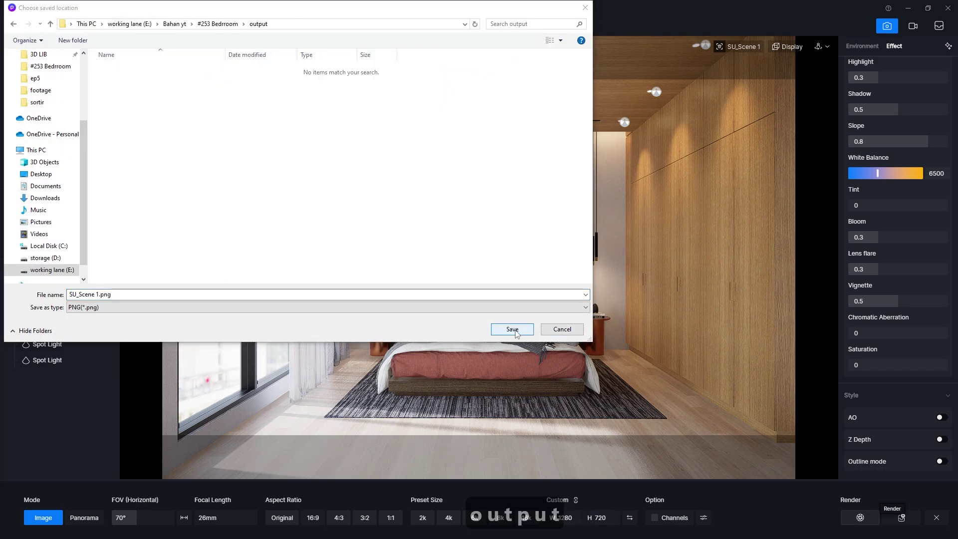
left_click(515, 330)
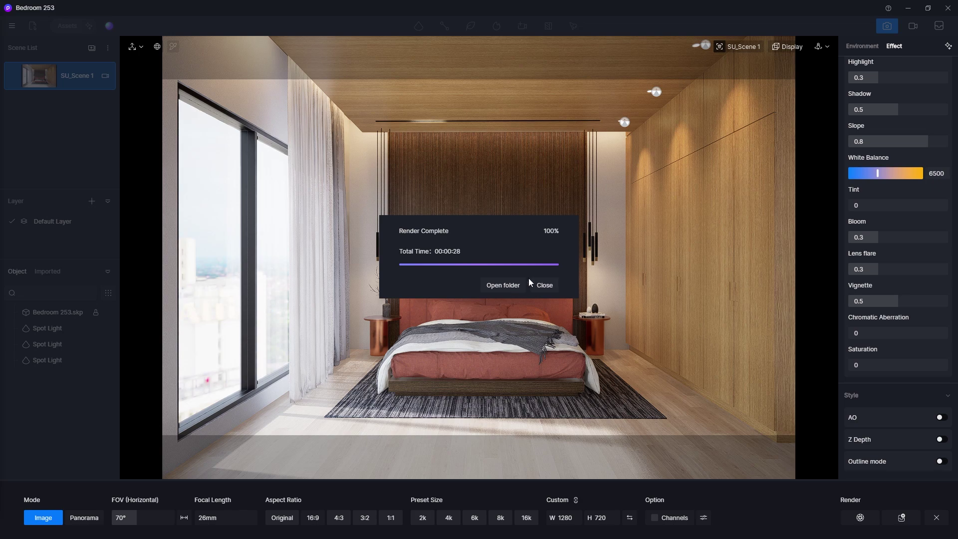
Open the rendered SU_Scene 1.png from its output folder, examine the bedroom's lighting and materials enlarged, and close it.
left_click(503, 285)
left_click(152, 227)
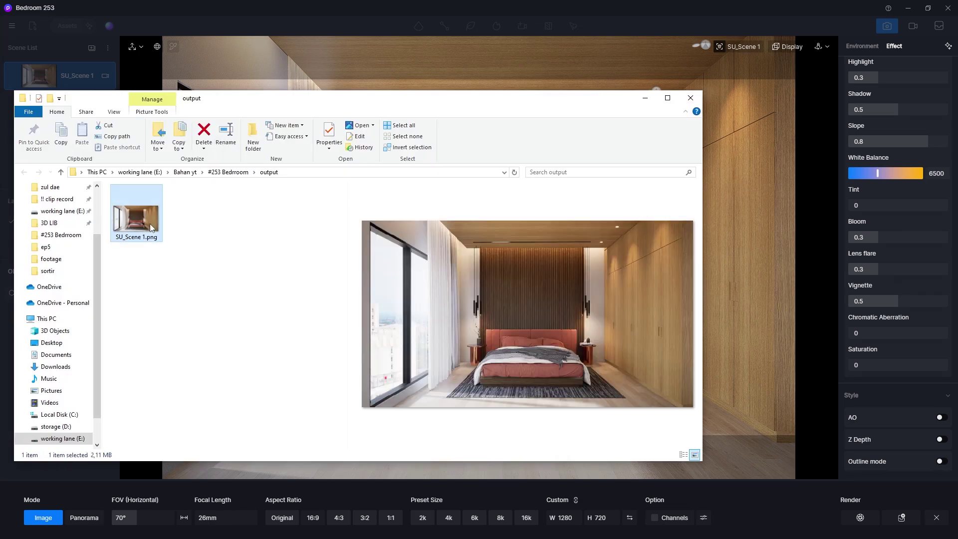
double_click(144, 223)
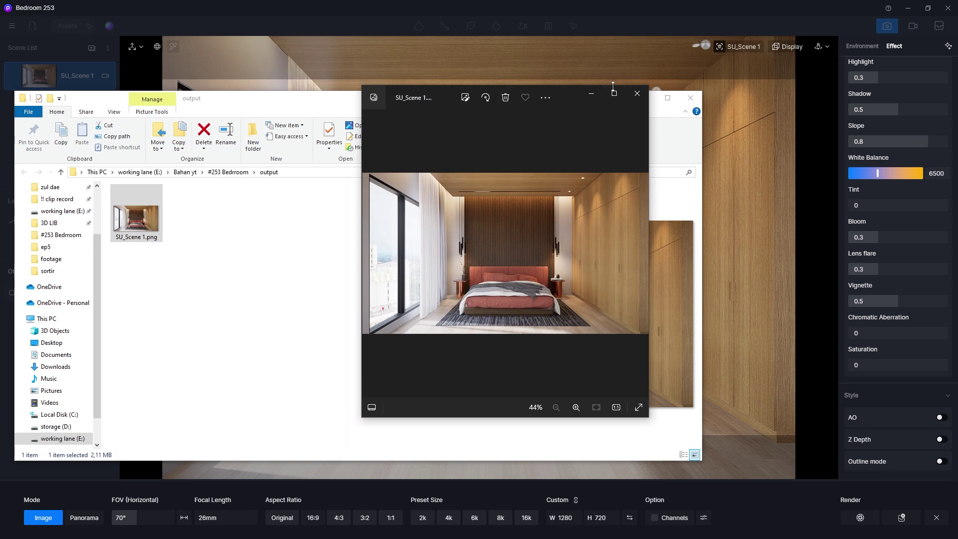
left_click(614, 91)
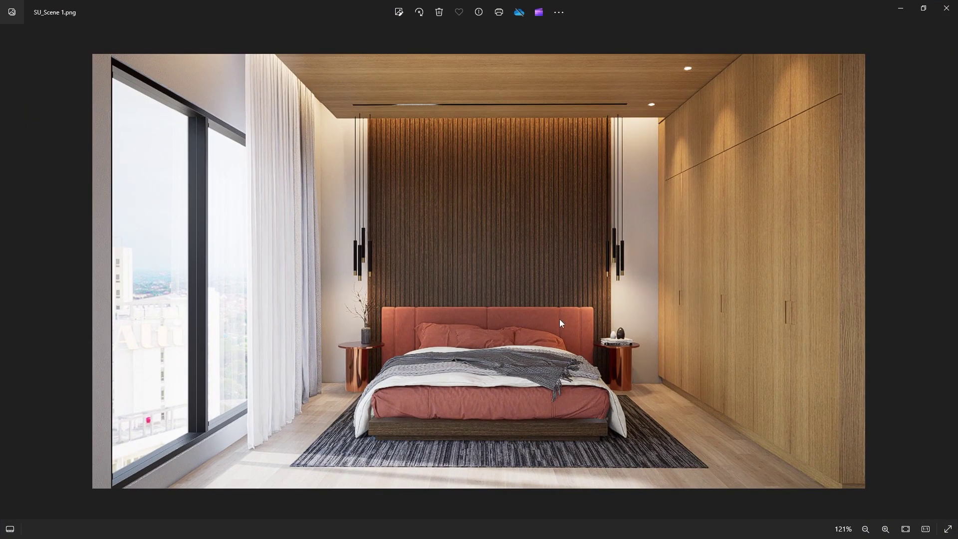
scroll(499, 315, "up", 3)
scroll(575, 292, "down", 6)
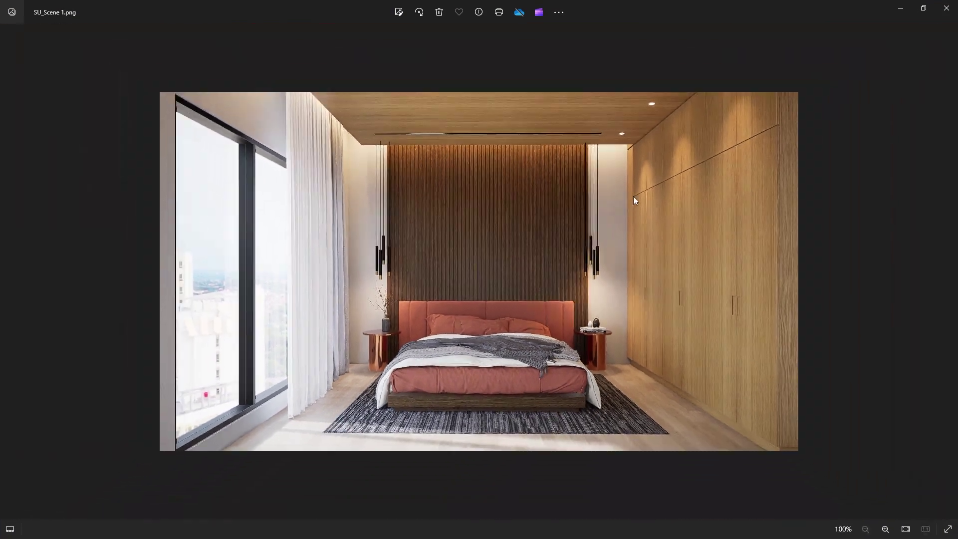
scroll(588, 222, "up", 1)
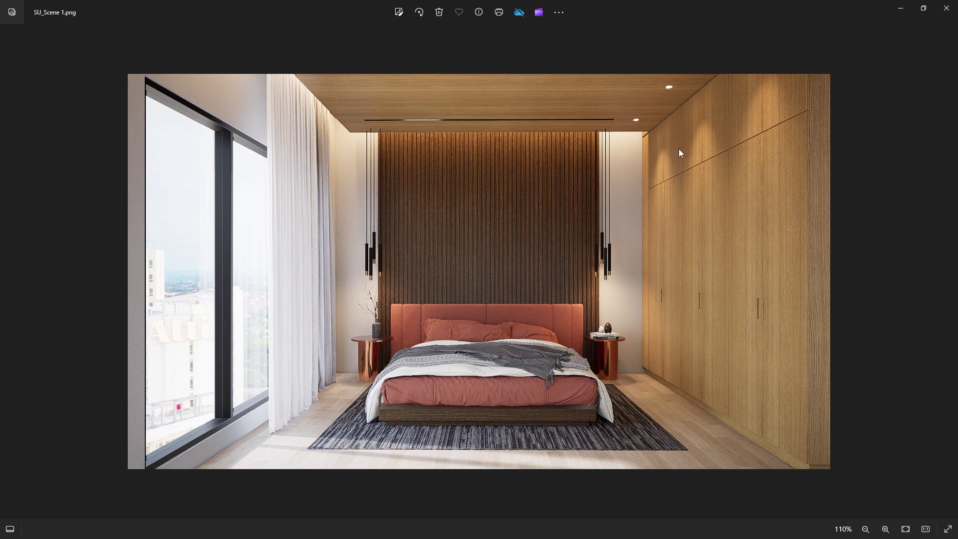
scroll(505, 337, "up", 3)
scroll(586, 217, "down", 2)
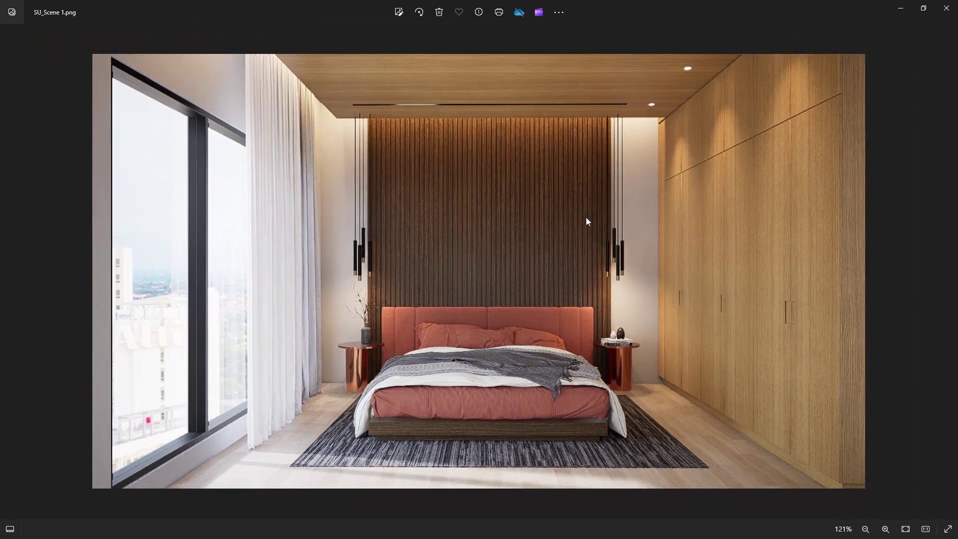
left_click(947, 8)
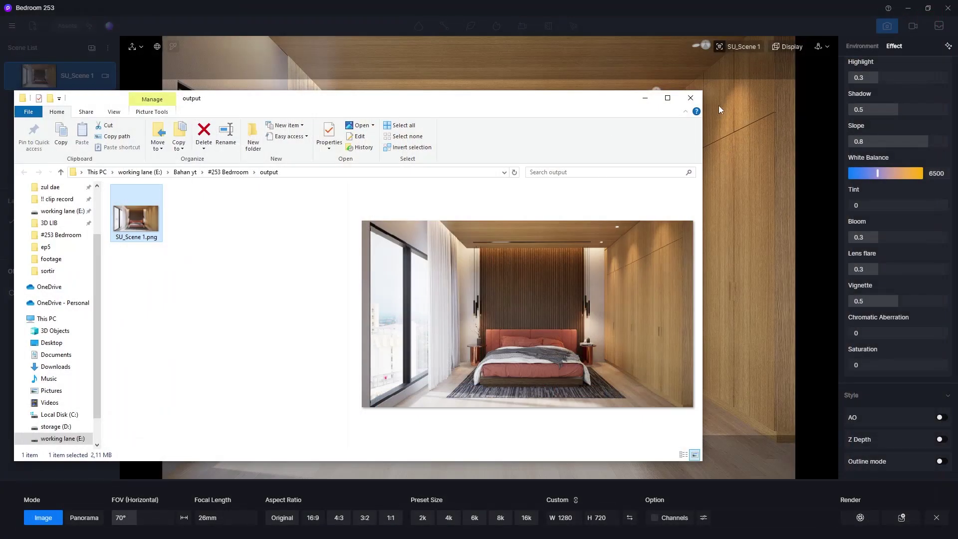
left_click(691, 98)
left_click(544, 287)
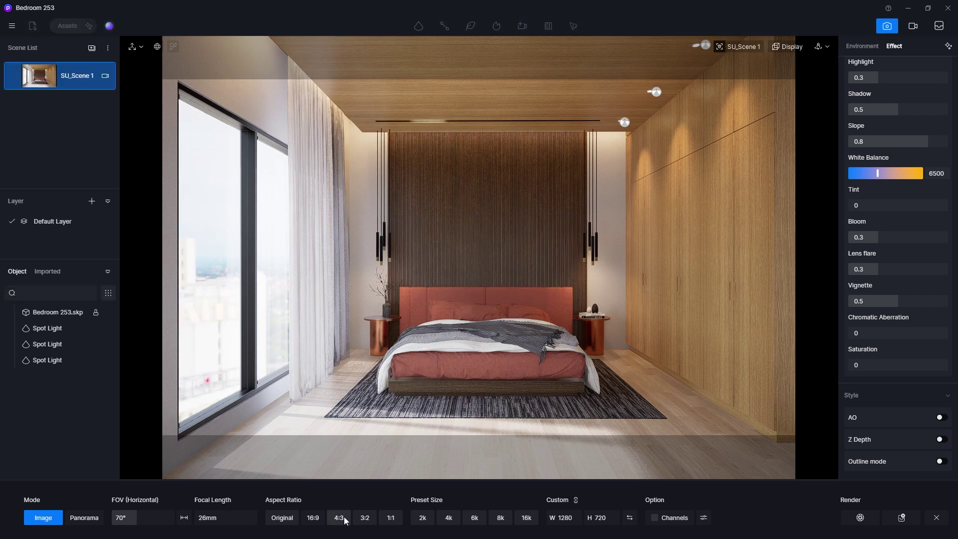
Set the render to the 4k preset size with a 16:9 aspect ratio and enable the AO channel.
left_click(448, 518)
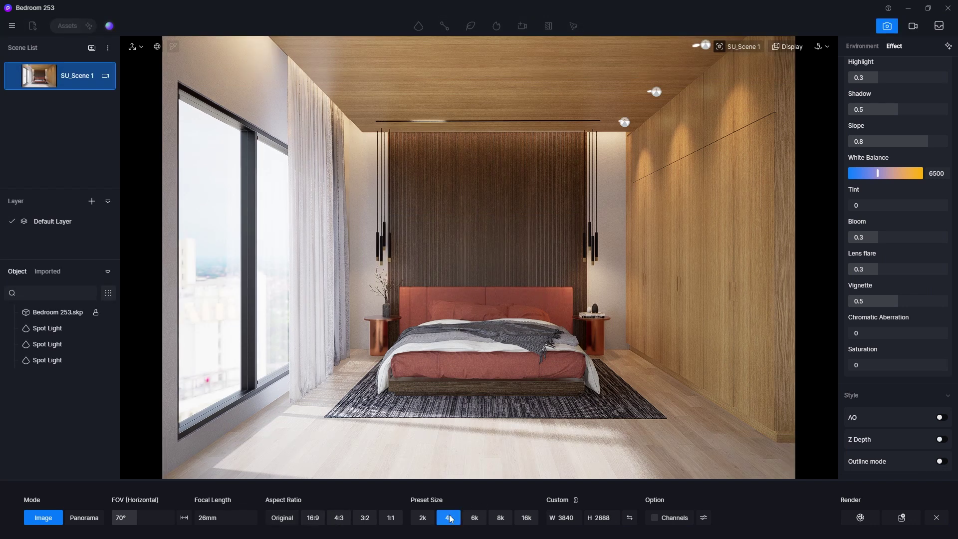
left_click(313, 517)
left_click(704, 517)
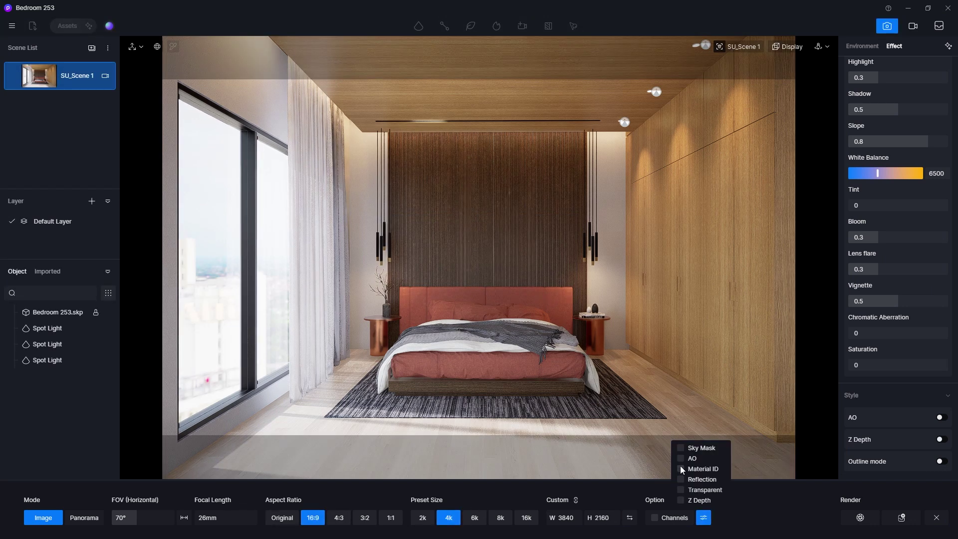
left_click(681, 458)
Create a folder named 4k inside the output folder and render the image into it as SU_Scene 1(1).png.
left_click(901, 517)
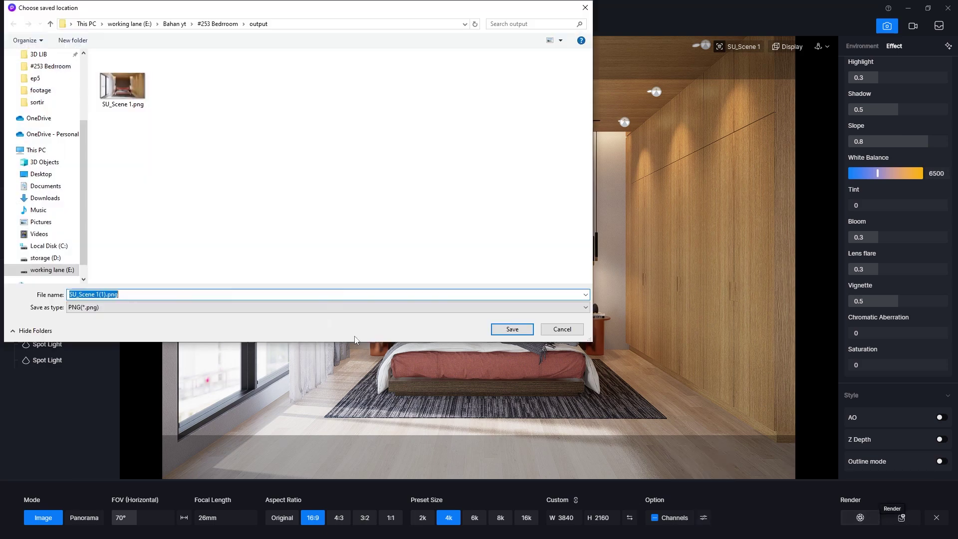
right_click(215, 144)
mouse_move(296, 254)
left_click(344, 251)
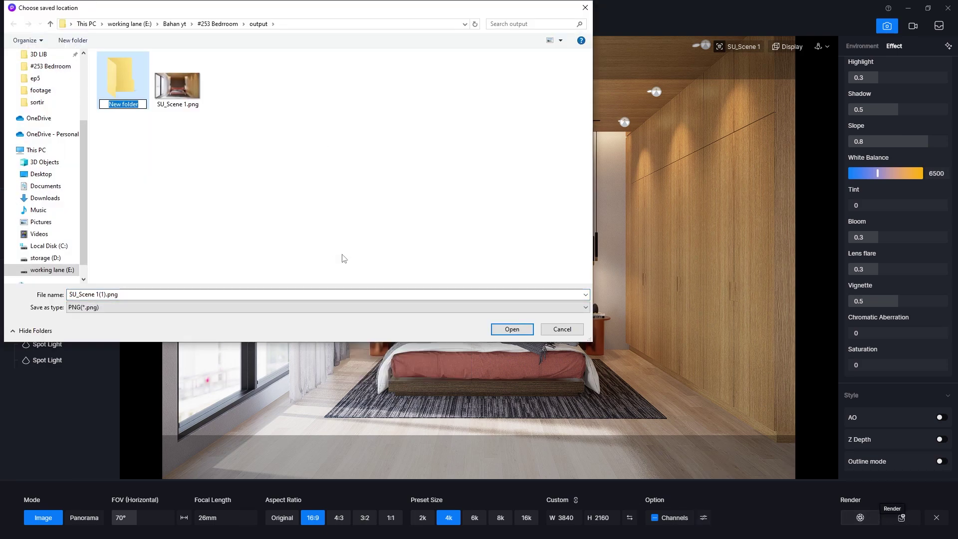
type("4k")
left_click(339, 171)
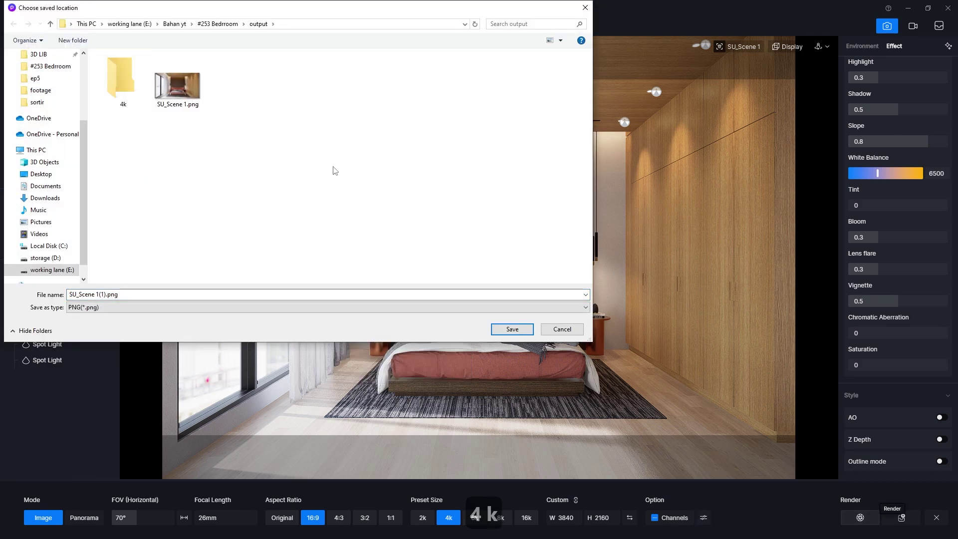
double_click(128, 96)
left_click(509, 329)
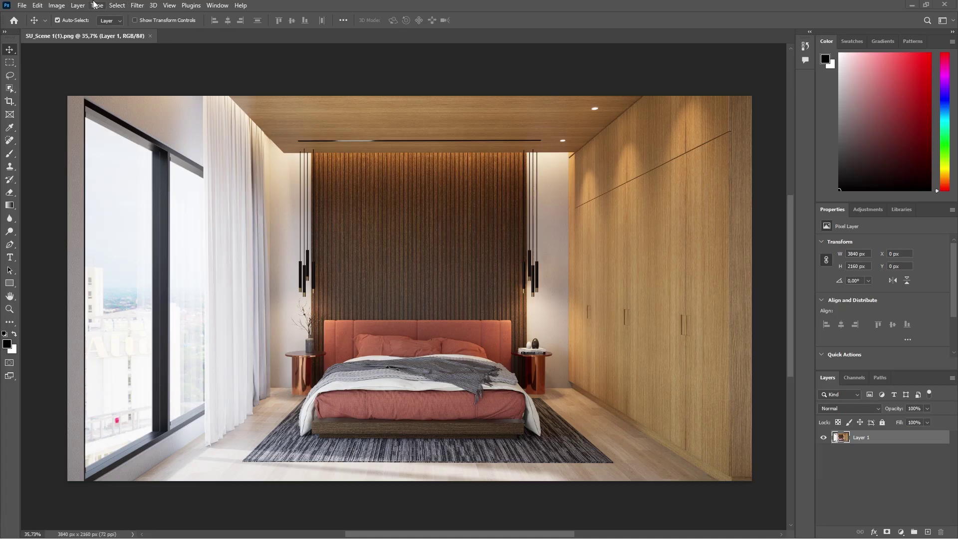
In Photoshop, convert SU_Scene 1(1).png to 16 bits per channel and turn Layer 1 into a smart object.
left_click(56, 5)
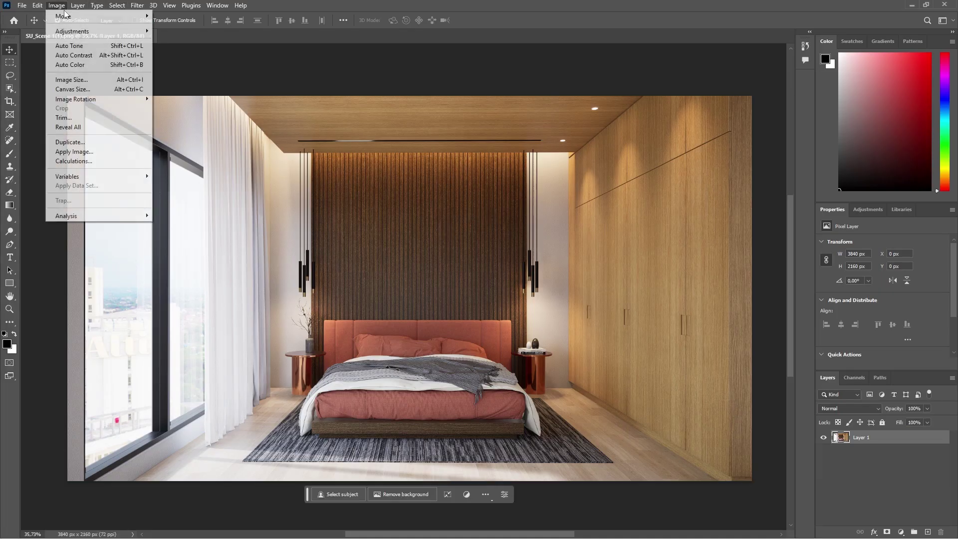
mouse_move(65, 15)
left_click(180, 107)
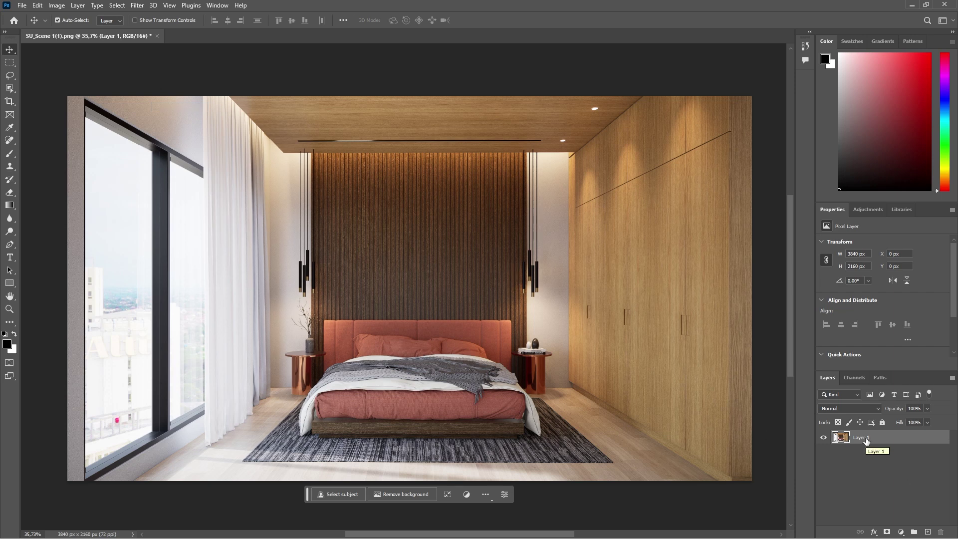
right_click(866, 438)
left_click(893, 186)
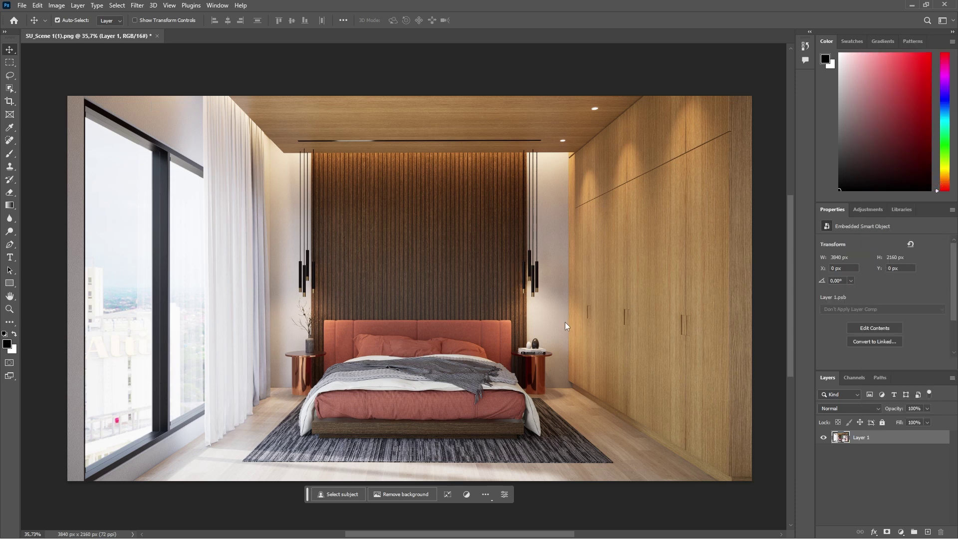
Open the Camera Raw Filter on Layer 1, apply the automatic tonal adjustments and reset Vibrance to 0.
left_click(56, 5)
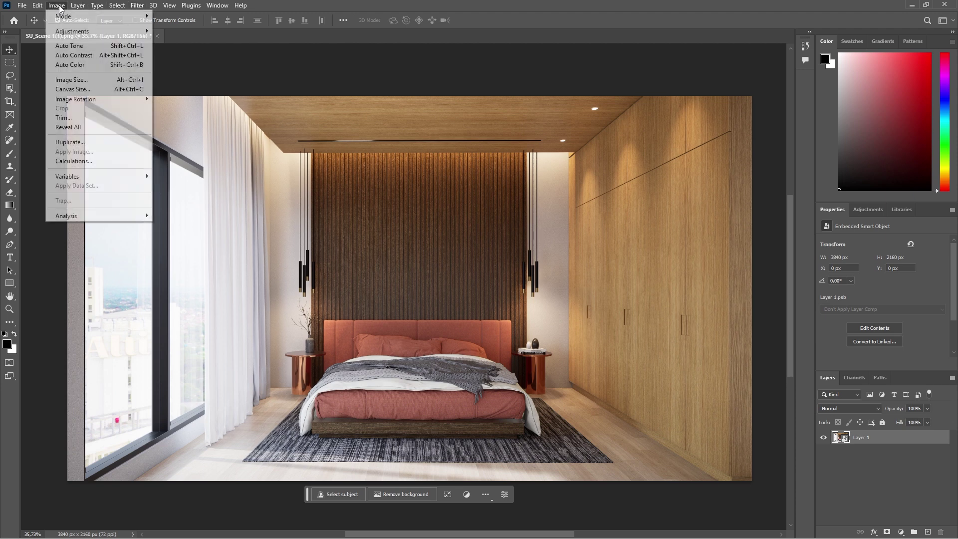
mouse_move(83, 24)
left_click(141, 6)
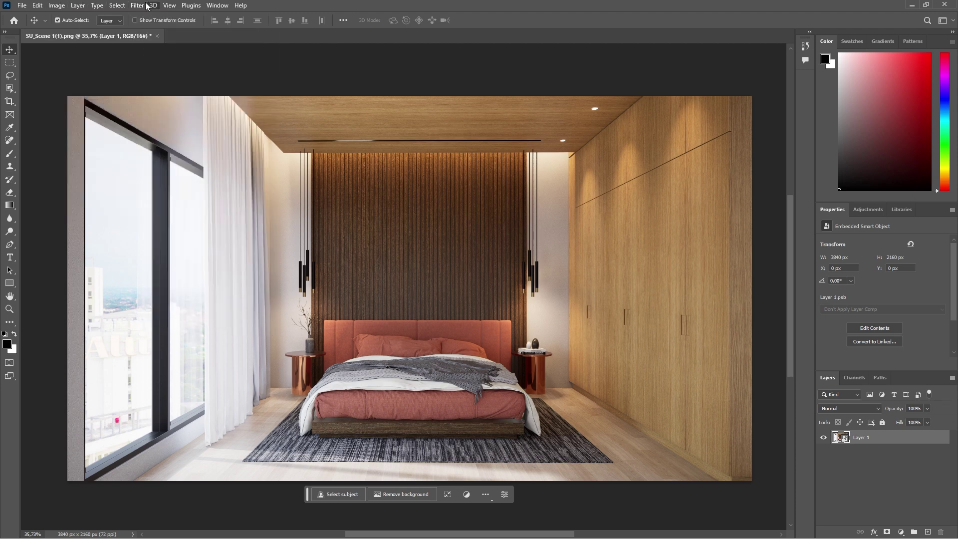
left_click(138, 5)
left_click(158, 81)
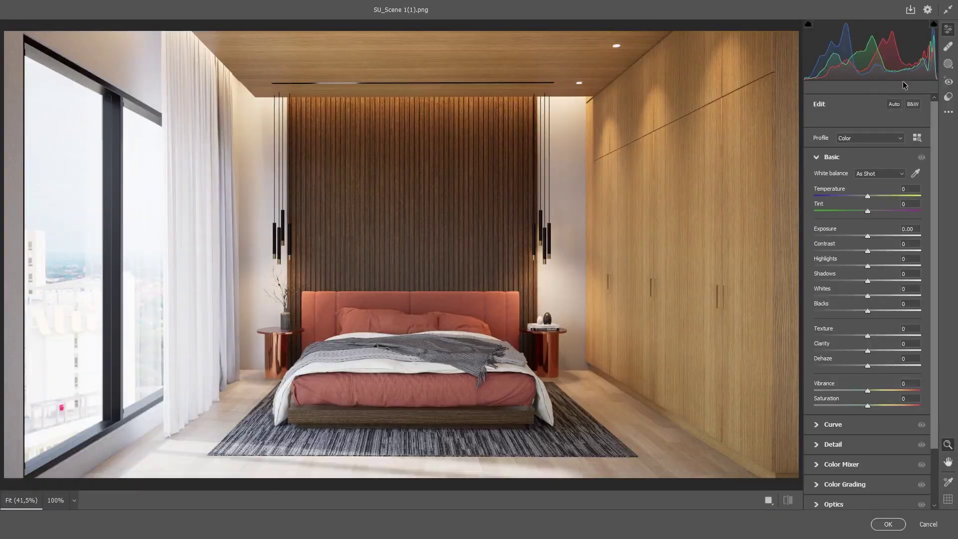
left_click(893, 105)
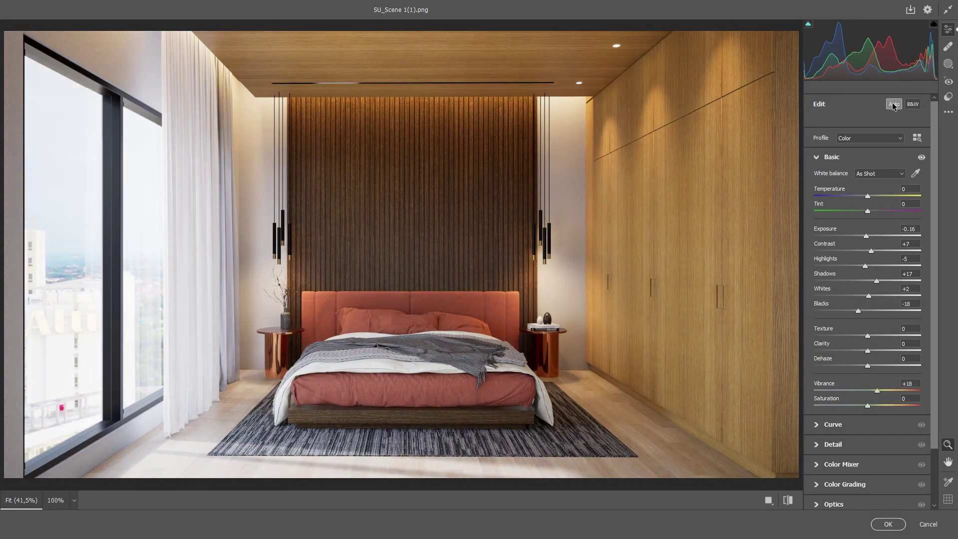
double_click(878, 391)
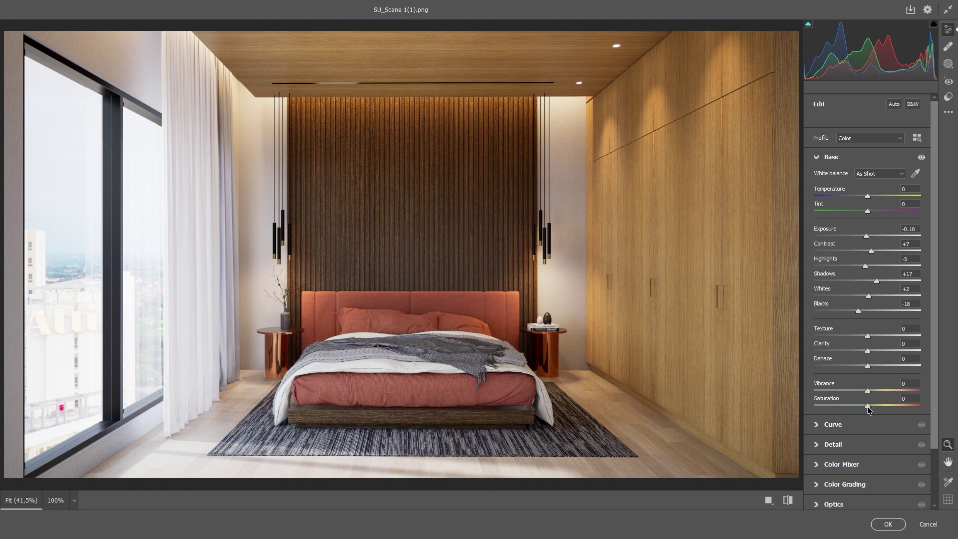
double_click(871, 252)
left_click(894, 105)
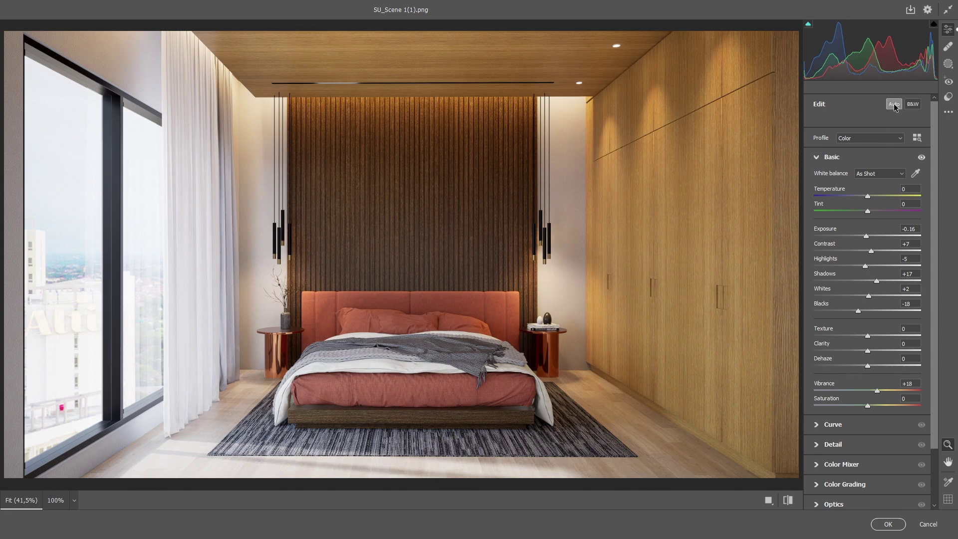
double_click(876, 391)
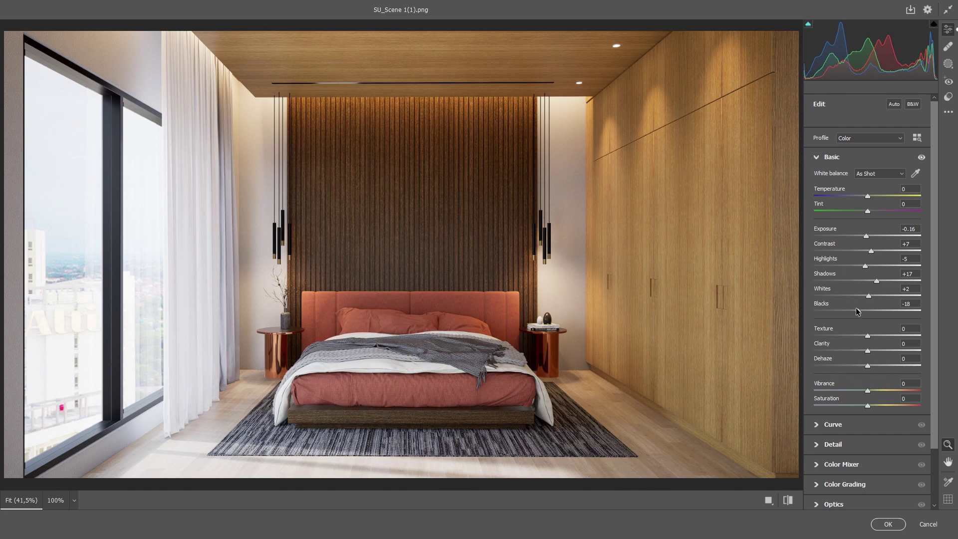
Set Texture to 20, Clarity to 15 and Dehaze to 10 in the Camera Raw basic adjustments.
left_click(905, 329)
type("20")
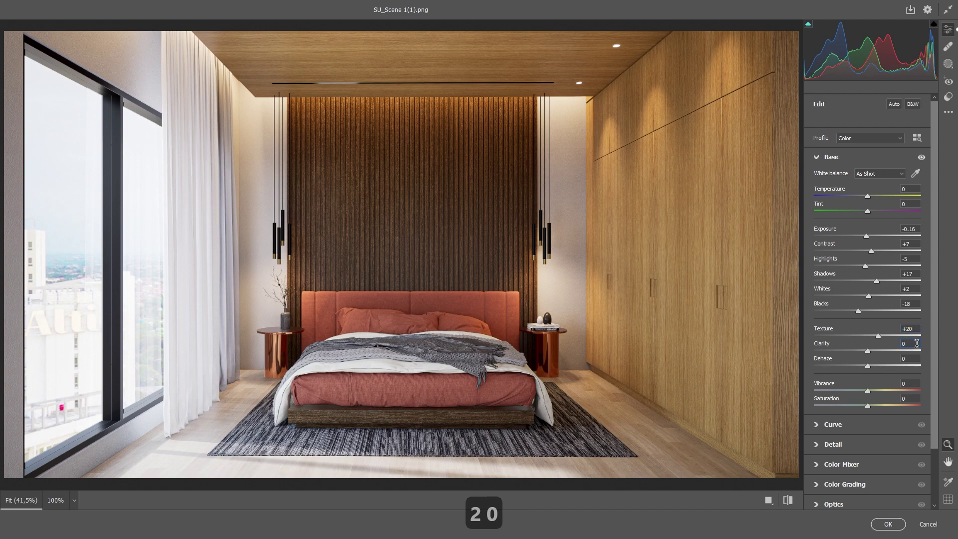
type("15")
key("Return")
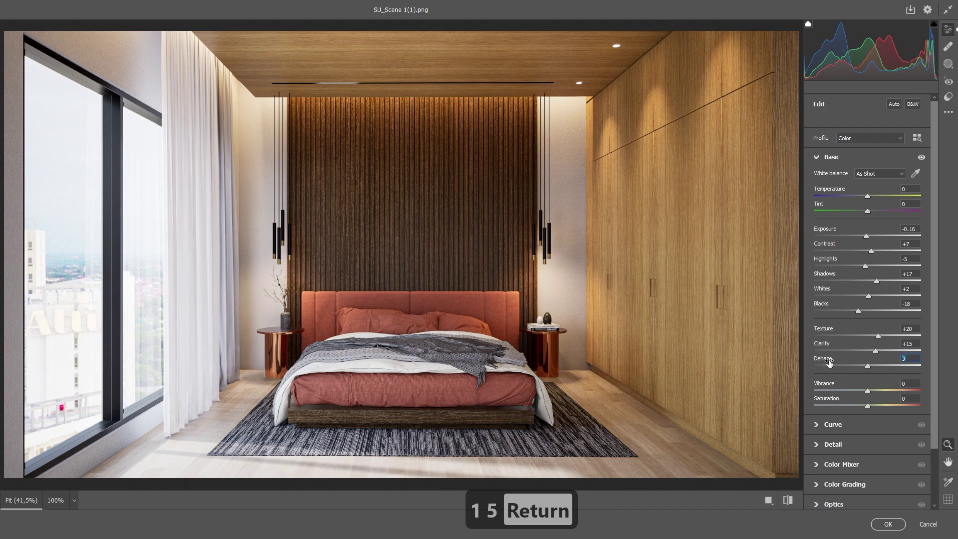
type("10")
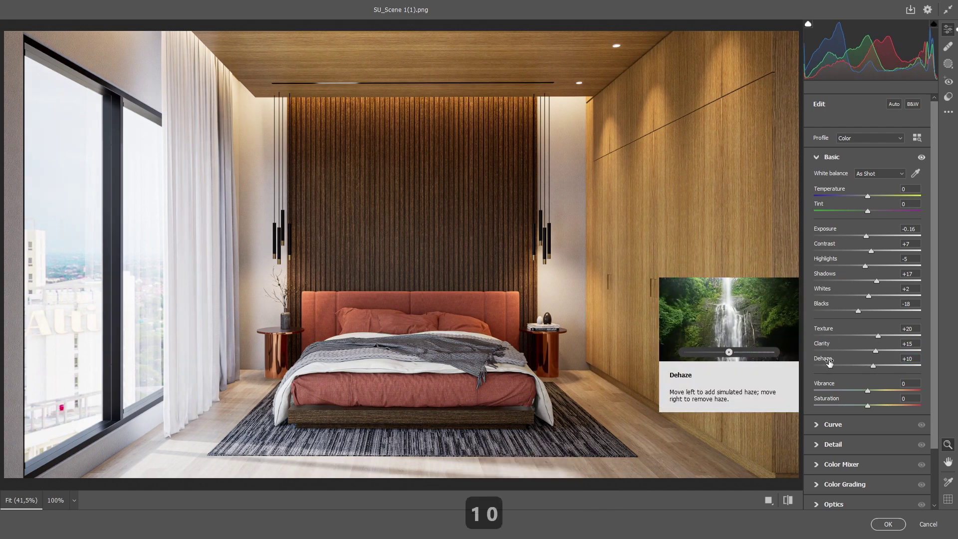
Return Dehaze to 0 and, after trying 0 and 10, set Clarity to 5.
left_click(909, 358)
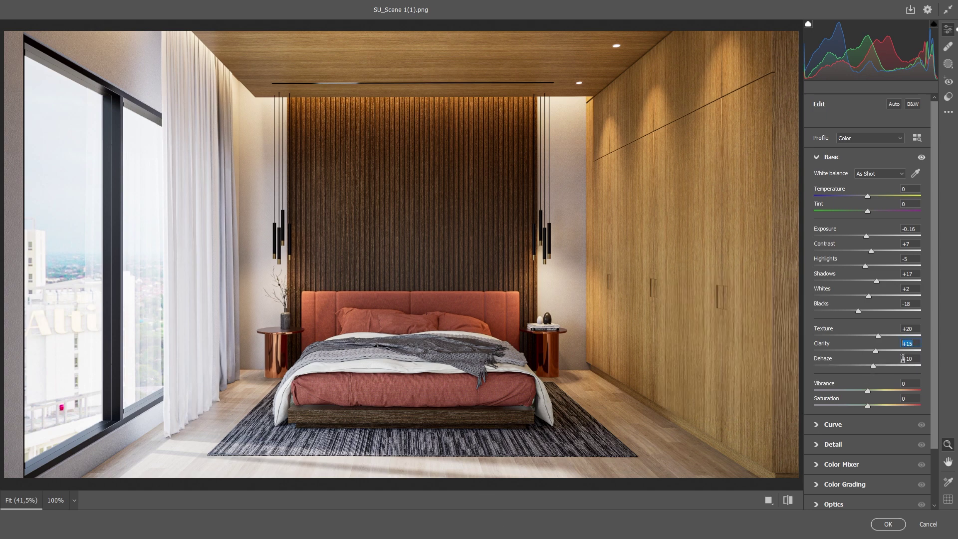
type("0")
key("Return")
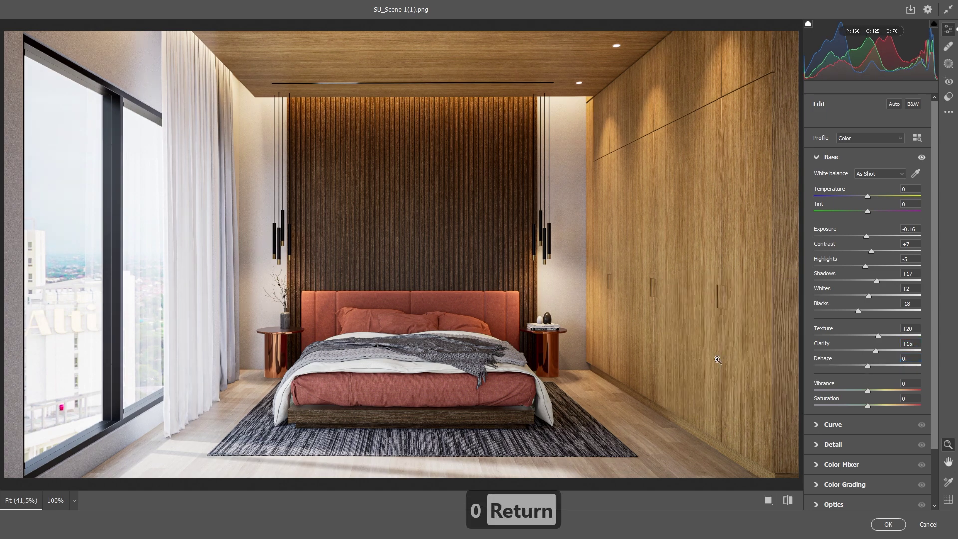
left_click(919, 344)
type("0")
key("Return")
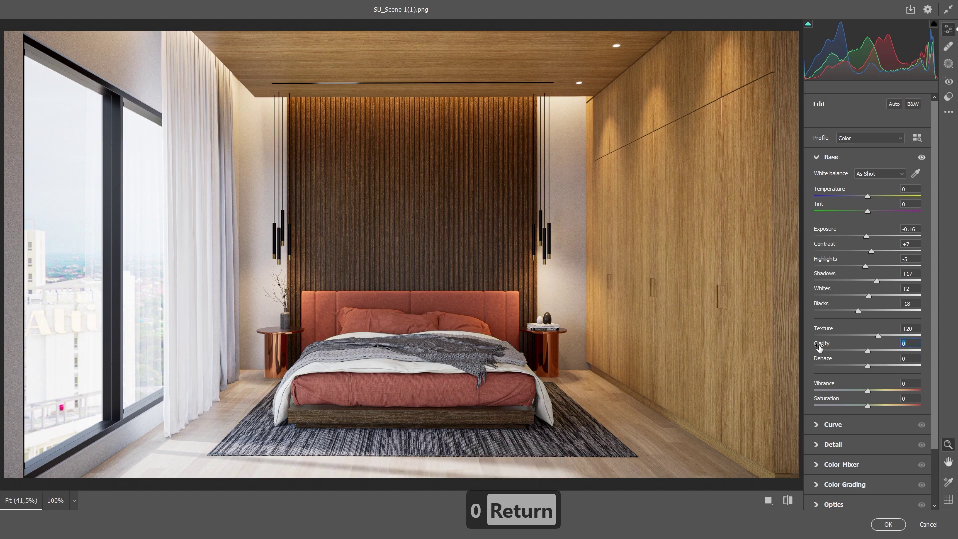
type("10")
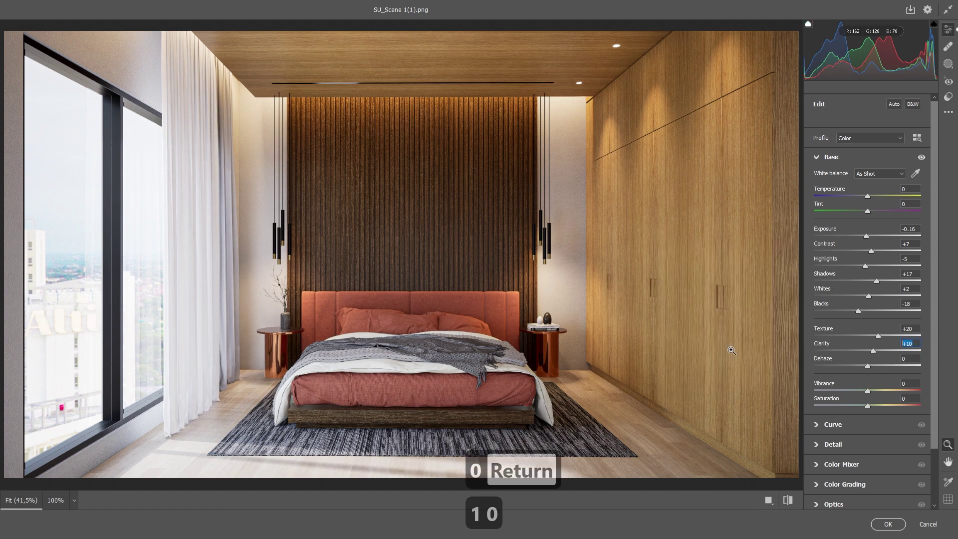
type("5")
key("Return")
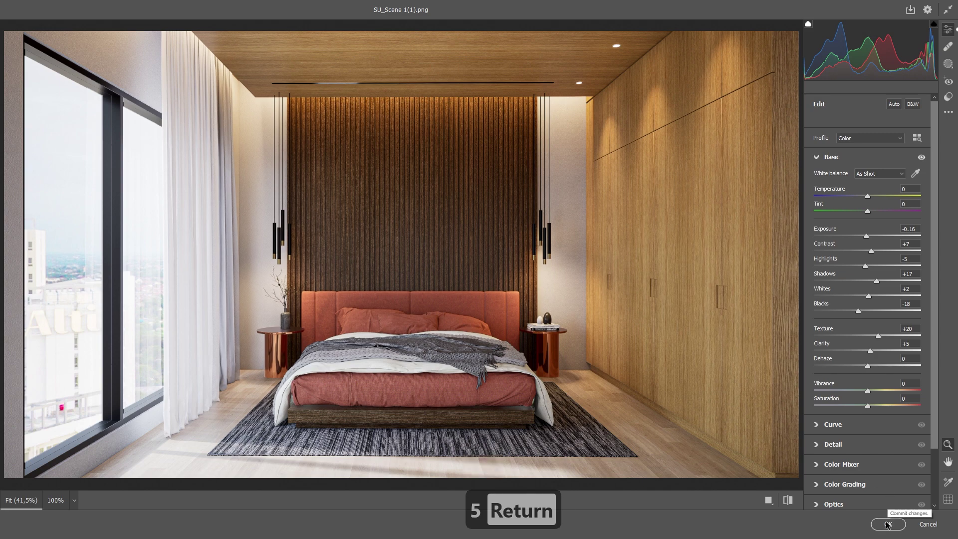
Lower the Yellows saturation to -25 in the Color Mixer and apply the Camera Raw filter.
left_click_drag(934, 277, 937, 362)
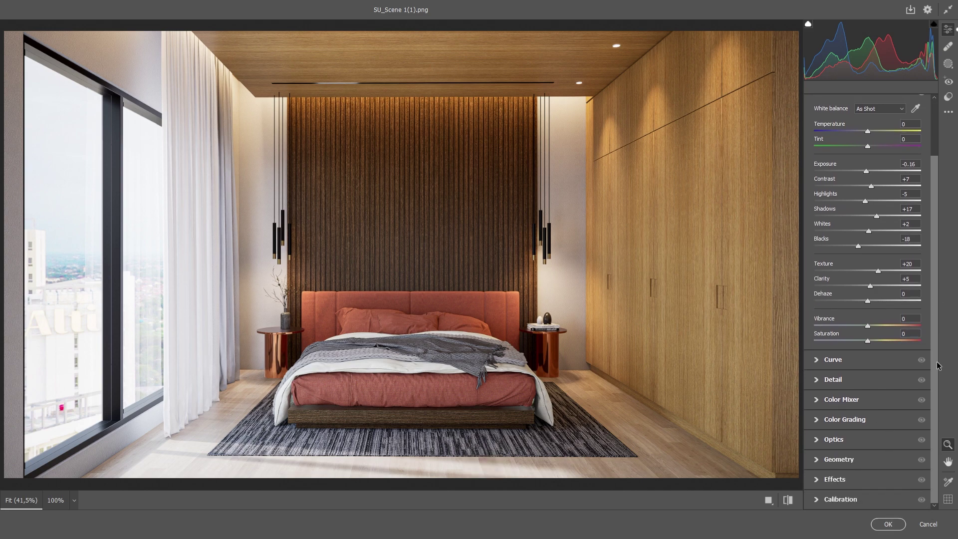
left_click(817, 400)
left_click_drag(868, 306, 855, 309)
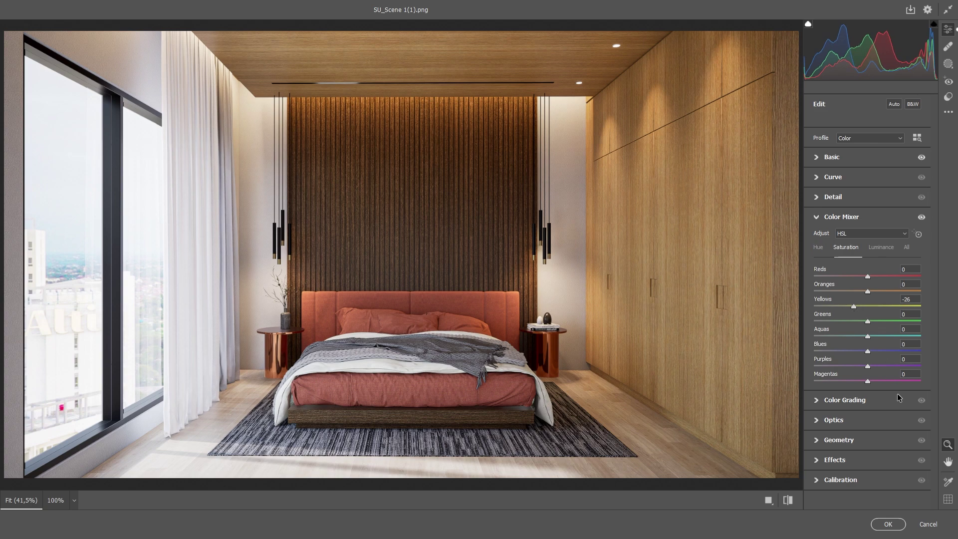
left_click(833, 308)
type("-25")
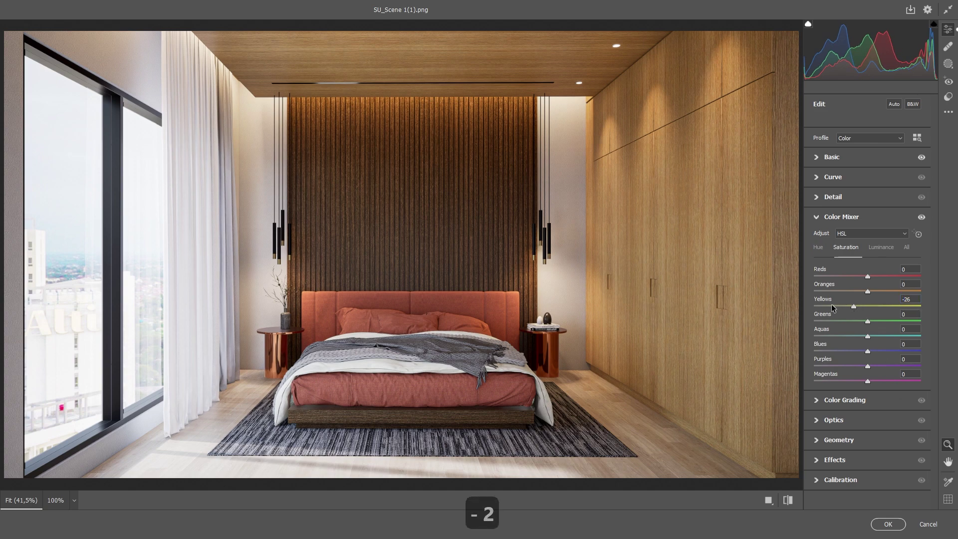
left_click(889, 525)
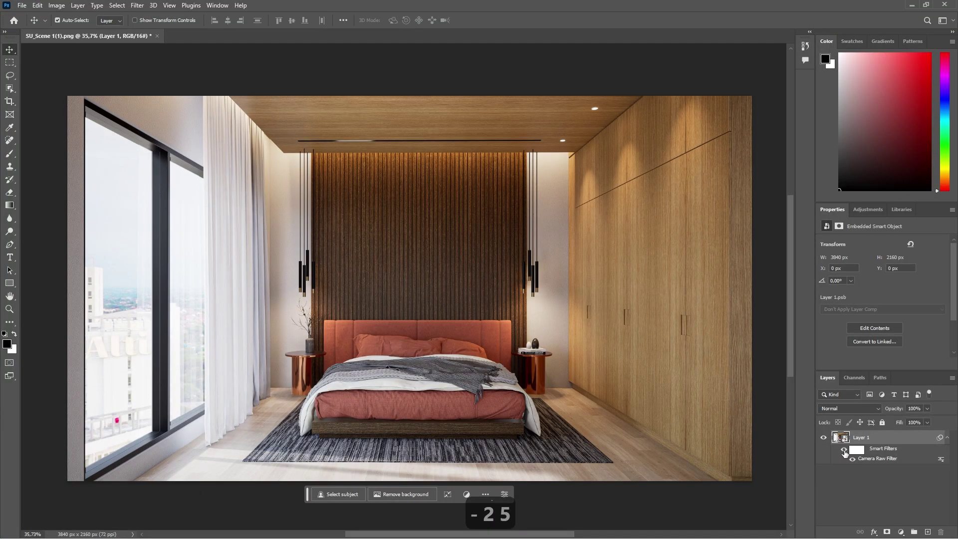
Compare the bedroom image with and without Layer 1's smart filters, leaving them visible.
left_click(844, 451)
left_click(844, 451)
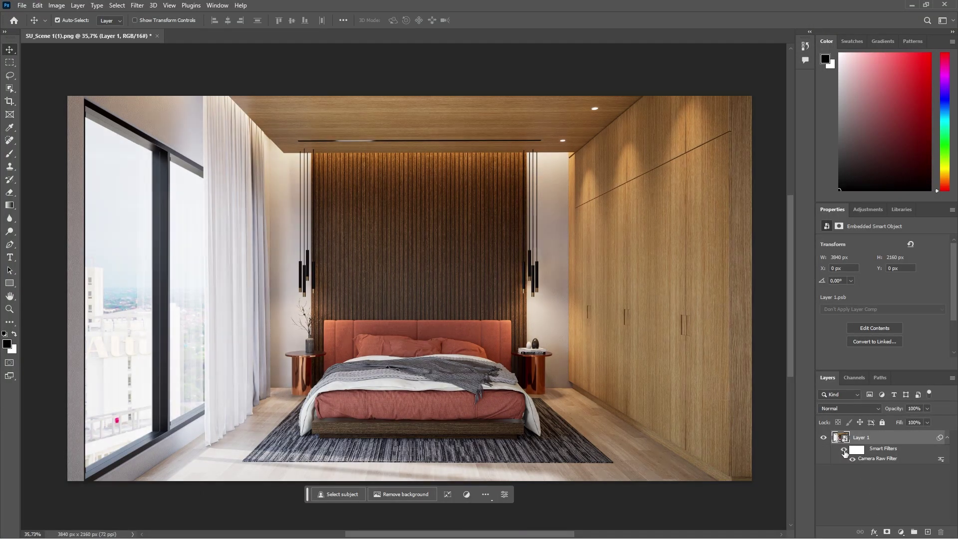
left_click(845, 451)
left_click(844, 452)
left_click(844, 451)
left_click(845, 452)
Place SU_Scene 1(1)_Reflection.png from the 4k folder as a new layer above Layer 1, aligned exactly to the canvas.
left_click_drag(607, 5, 576, 215)
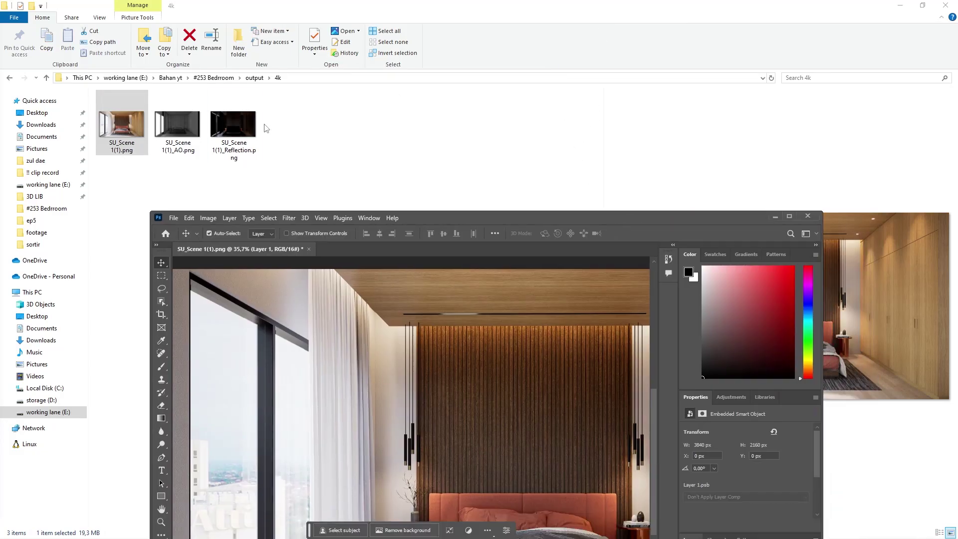
left_click_drag(237, 128, 401, 397)
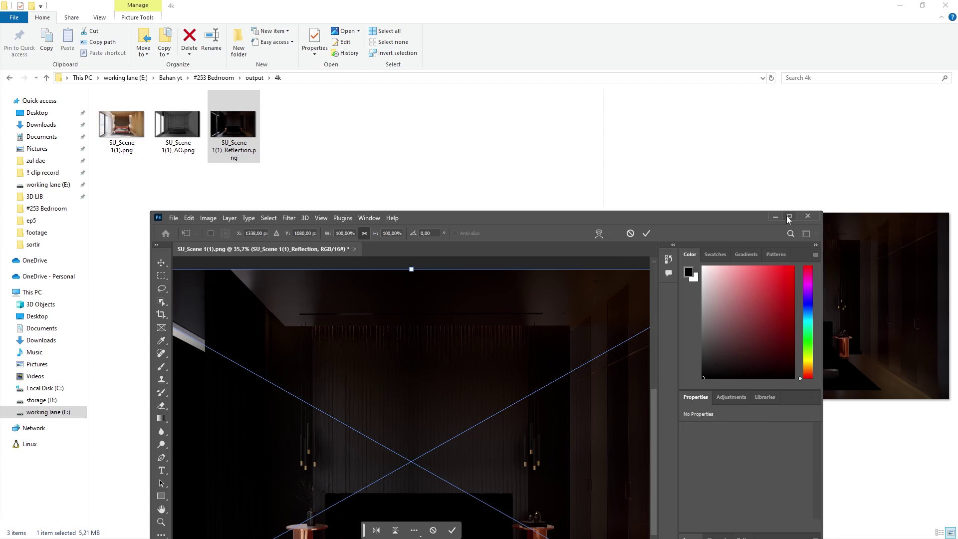
left_click(789, 217)
left_click_drag(563, 294, 667, 295)
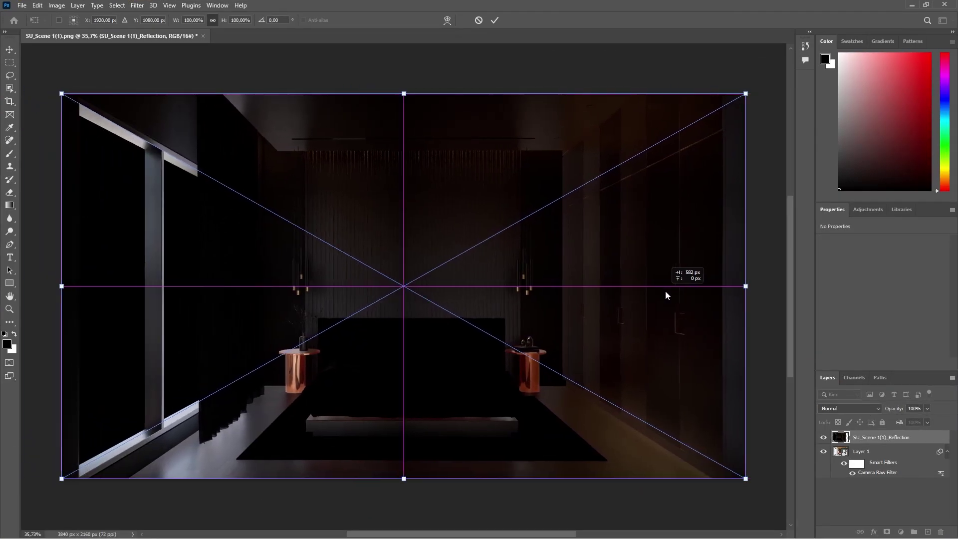
left_click(495, 20)
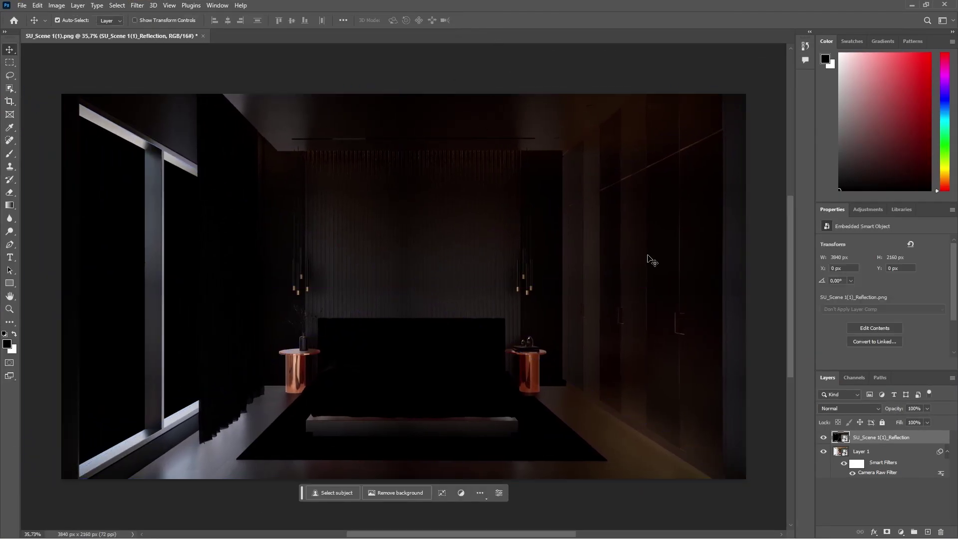
Blend the reflection layer with Color Dodge at 30% opacity and compare the image with and without it.
left_click(838, 411)
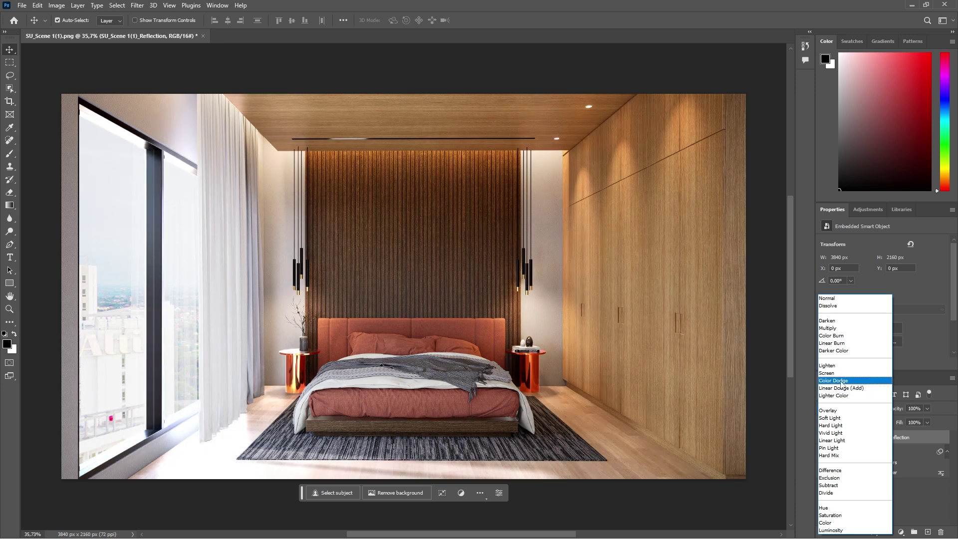
left_click(841, 381)
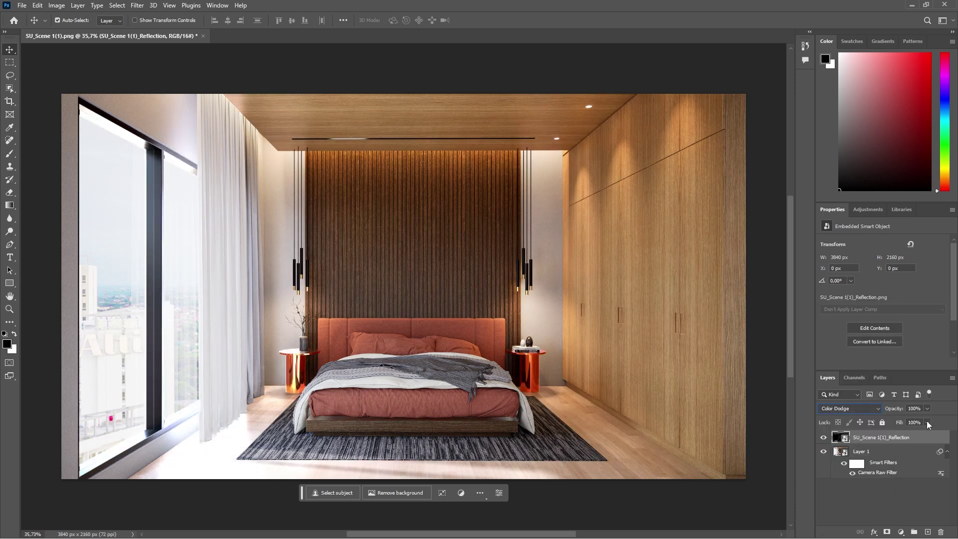
left_click(922, 408)
type("30")
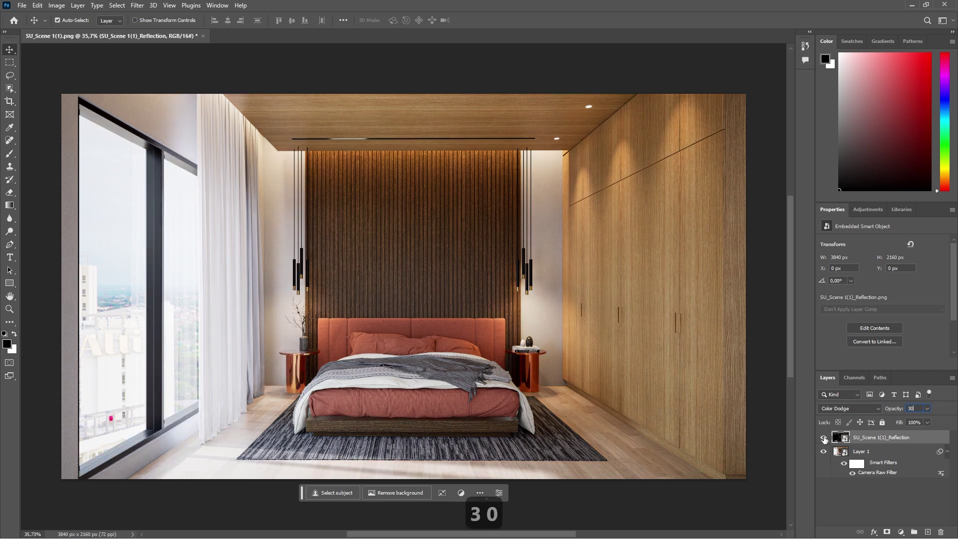
left_click(824, 439)
left_click(823, 438)
left_click(824, 438)
left_click(824, 438)
Place SU_Scene 1(1)_AO.png from the 4k folder as the topmost layer, aligned exactly to the canvas.
double_click(609, 4)
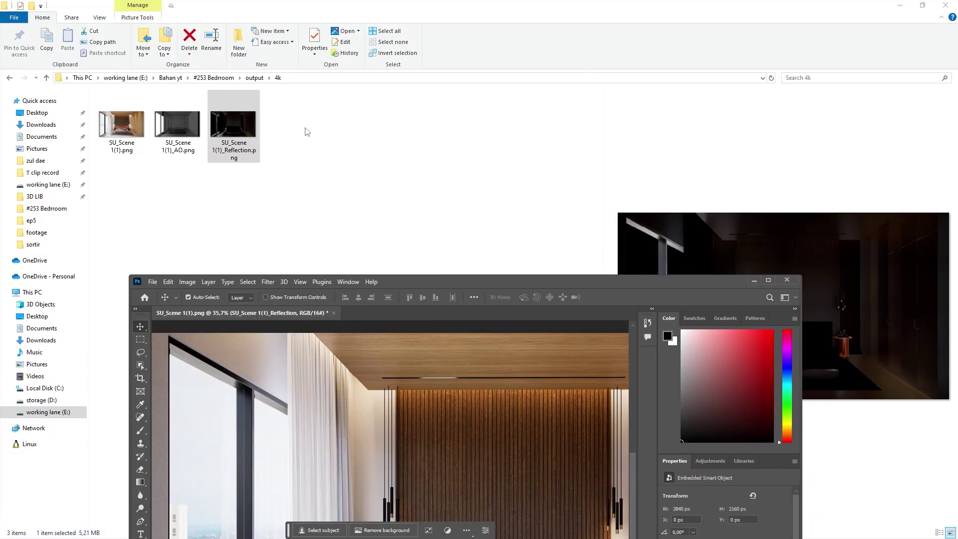
left_click_drag(175, 125, 355, 434)
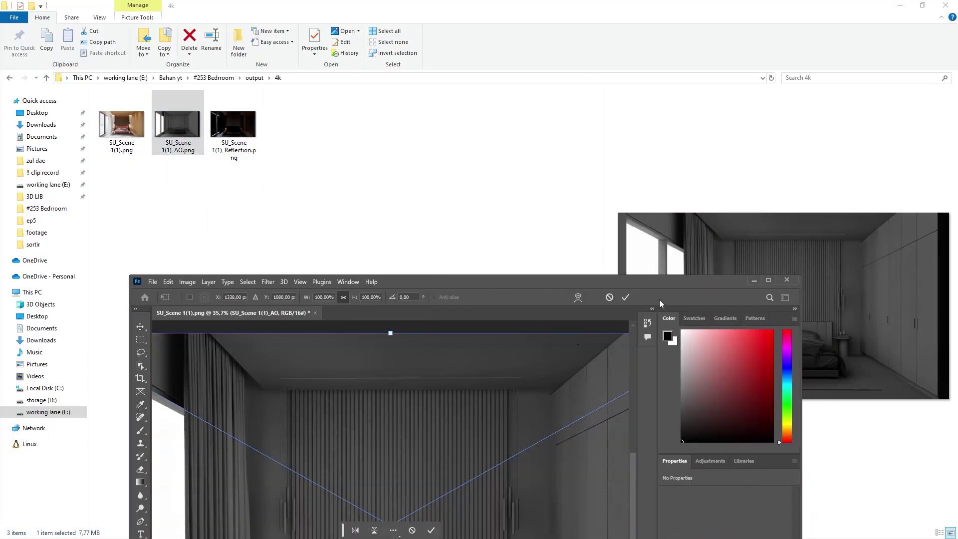
left_click(770, 281)
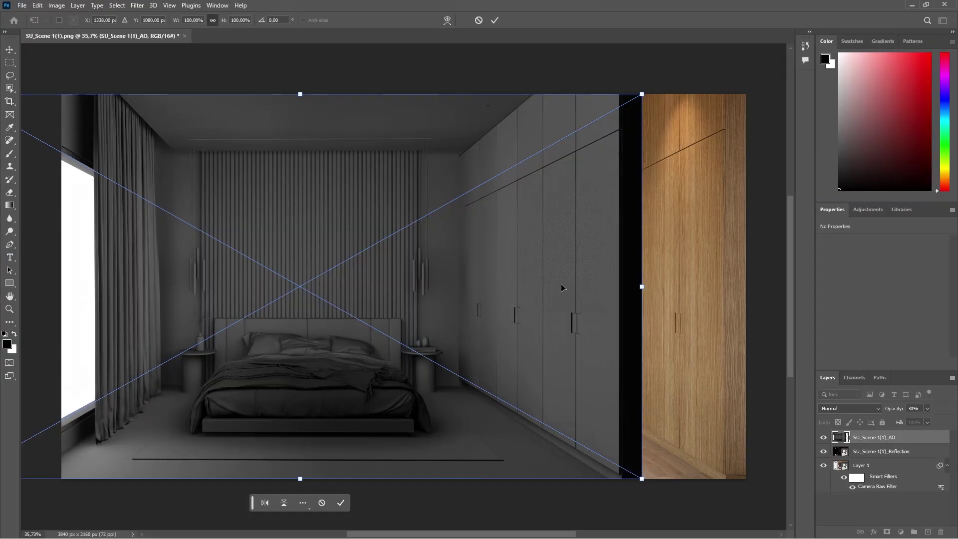
left_click_drag(561, 287, 662, 282)
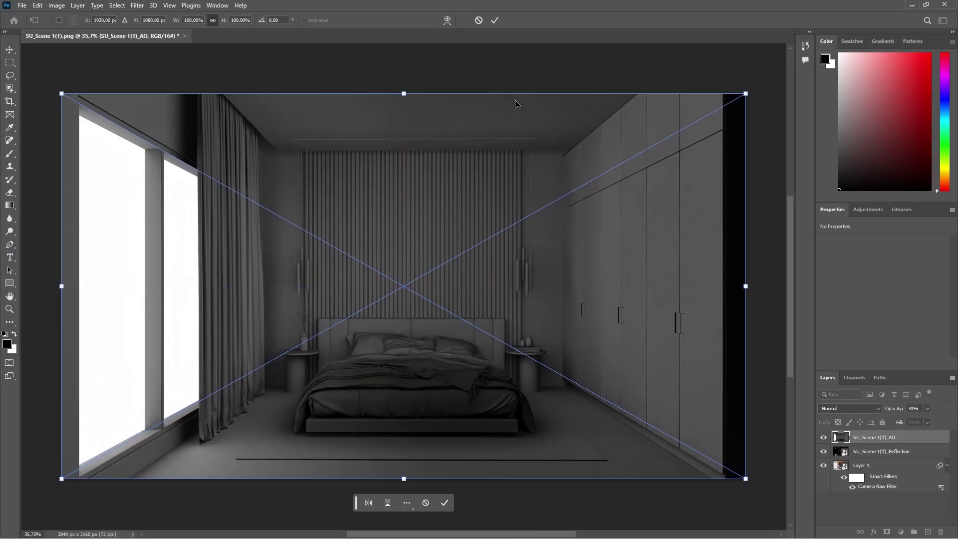
left_click(495, 20)
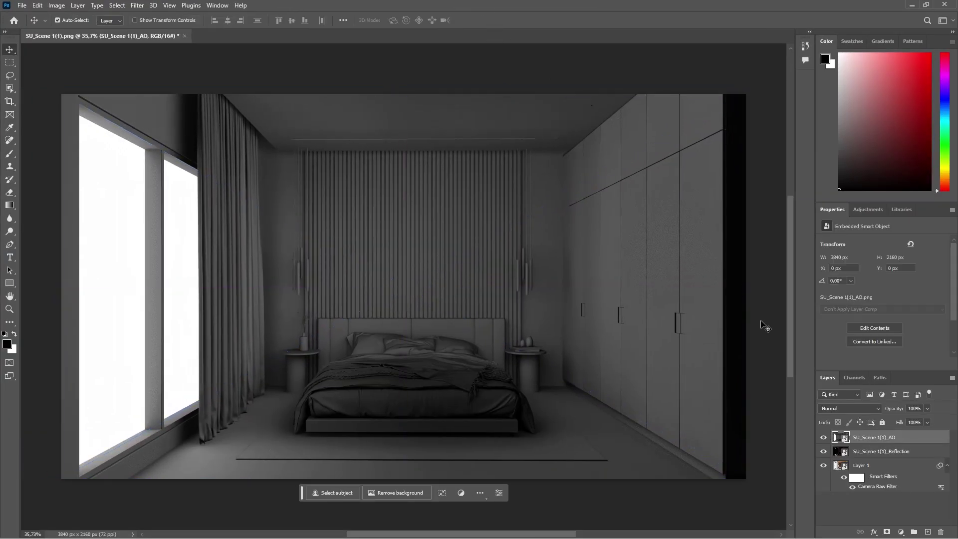
Set the AO layer's blend mode to Soft Light and its opacity to 15%.
left_click(836, 405)
left_click(842, 419)
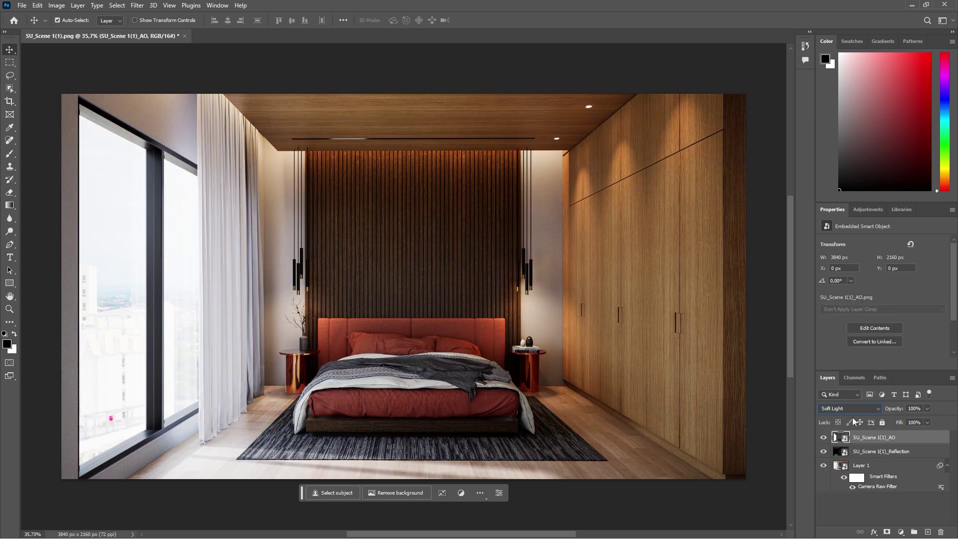
left_click(927, 408)
left_click_drag(911, 421, 890, 422)
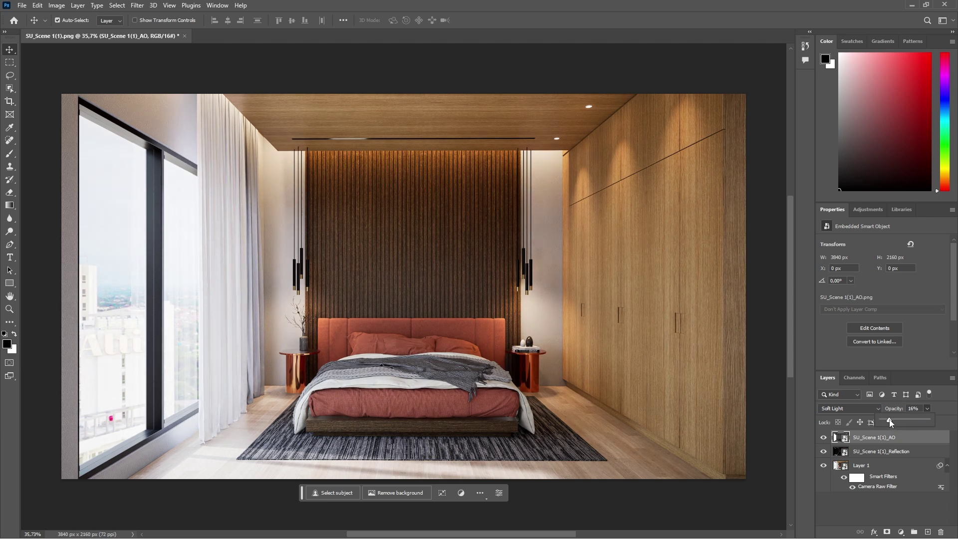
left_click(919, 408)
type("15")
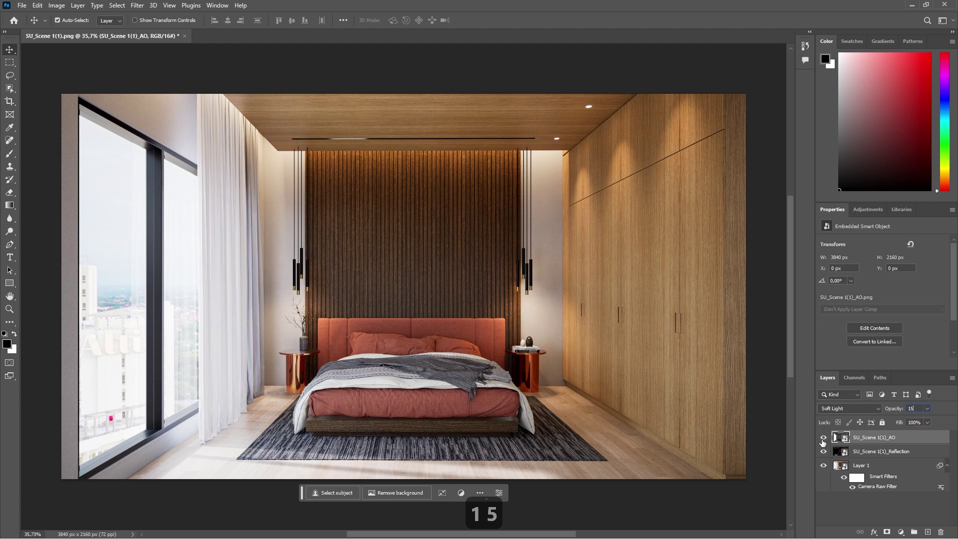
Compare the original render with the edits by hiding the AO and reflection layers and smart filters, then restoring them one at a time.
left_click(823, 437)
left_click(823, 451)
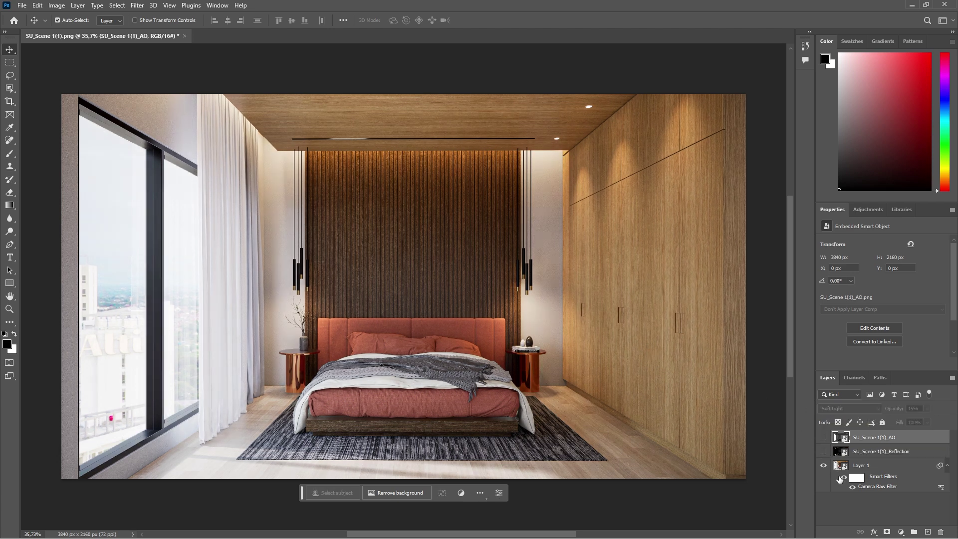
left_click(842, 482)
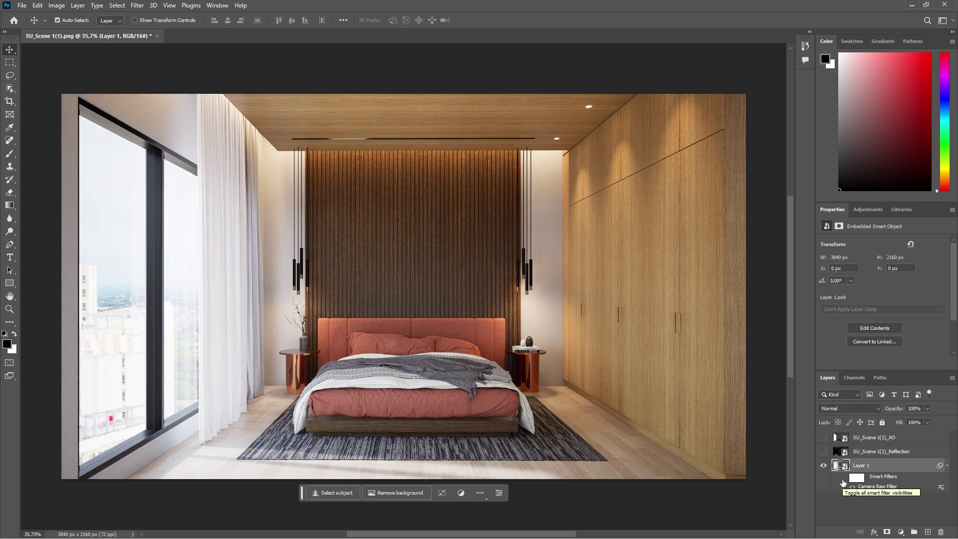
left_click(844, 479)
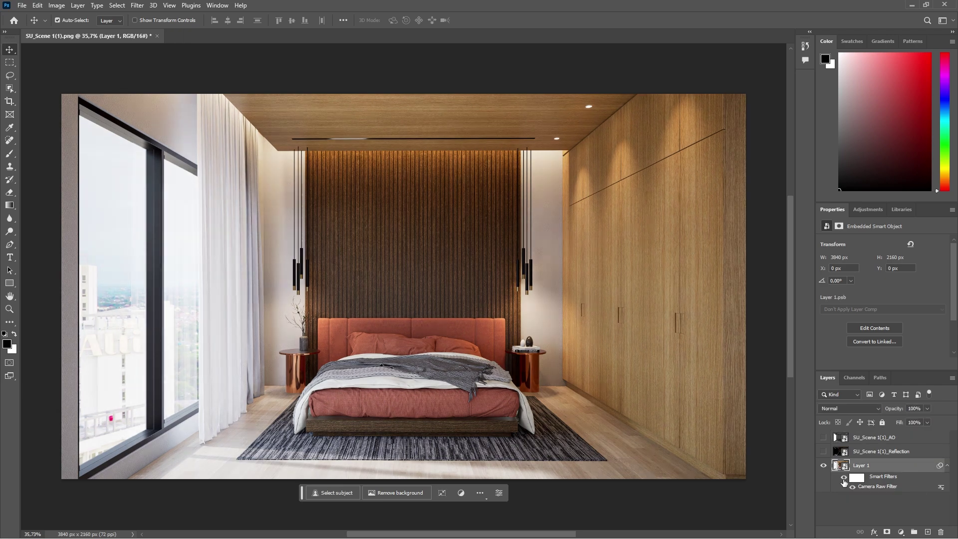
left_click(823, 452)
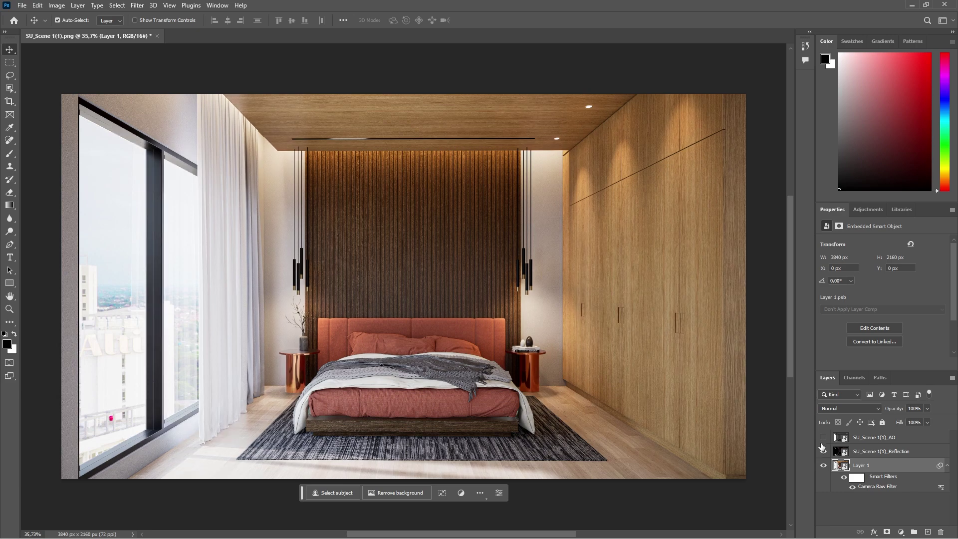